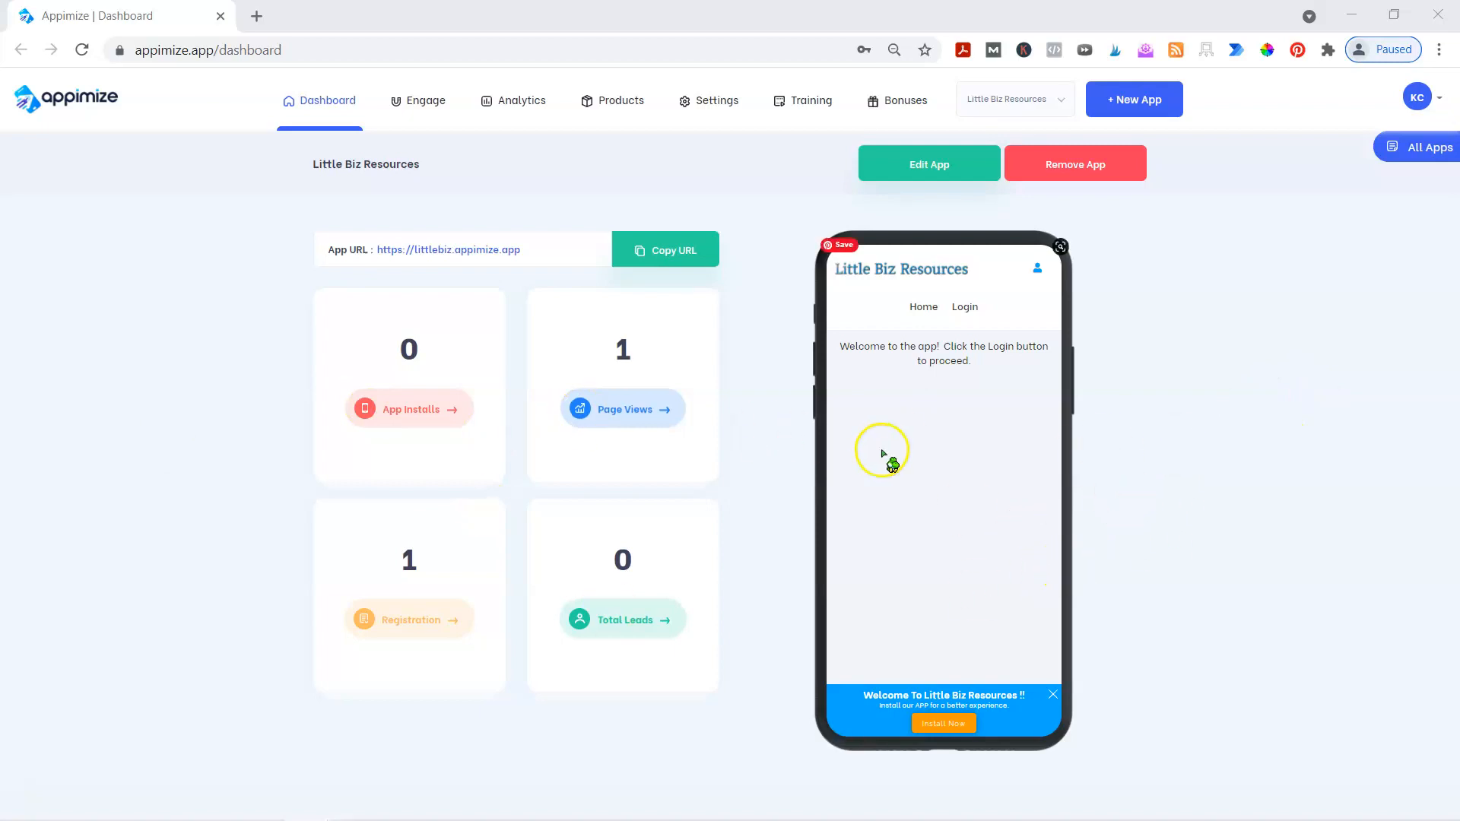
Step: Start a new app and look over the first templates offered
click(1152, 99)
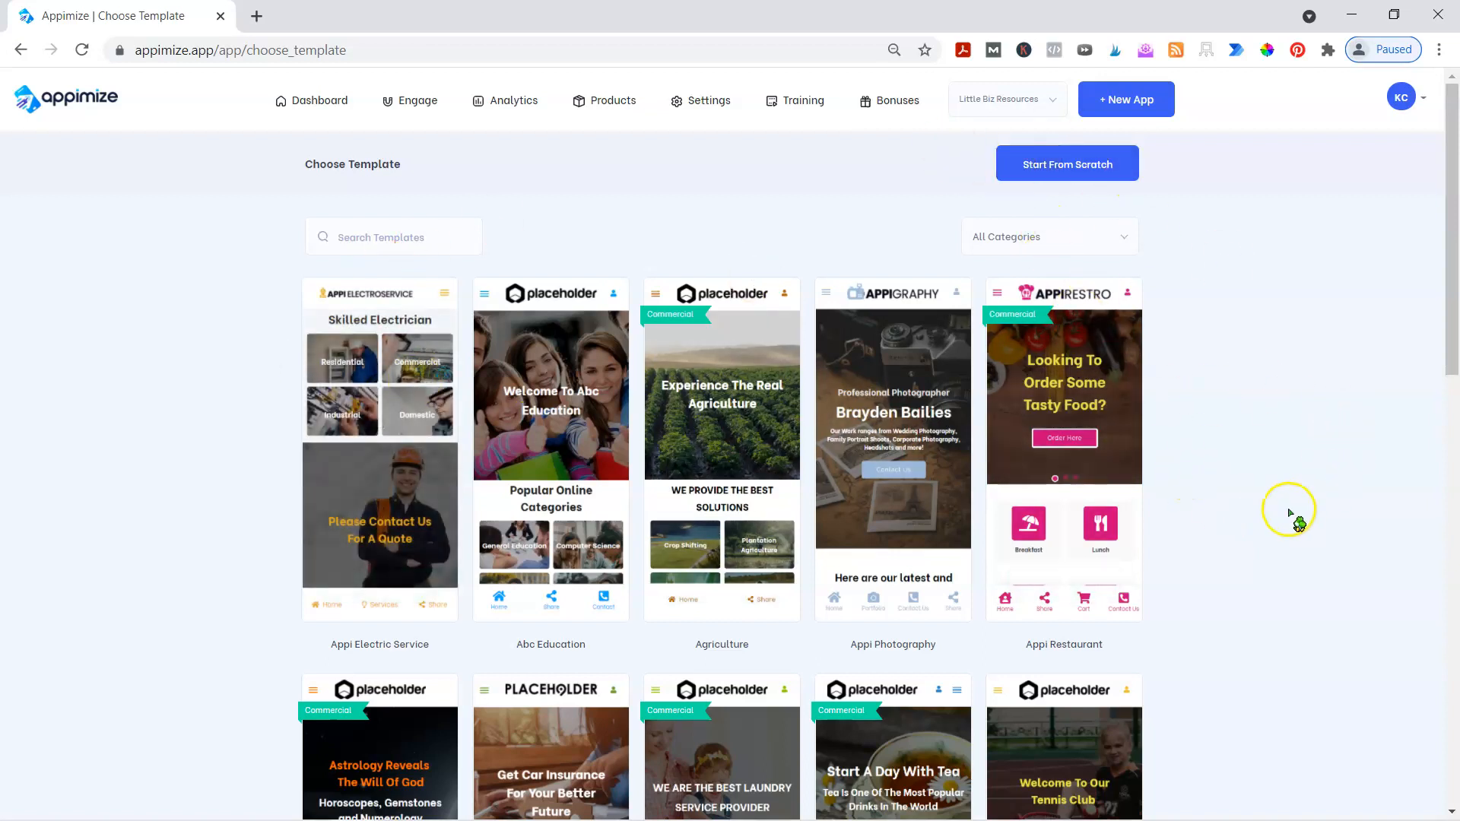
scroll(1290, 514, down, 5)
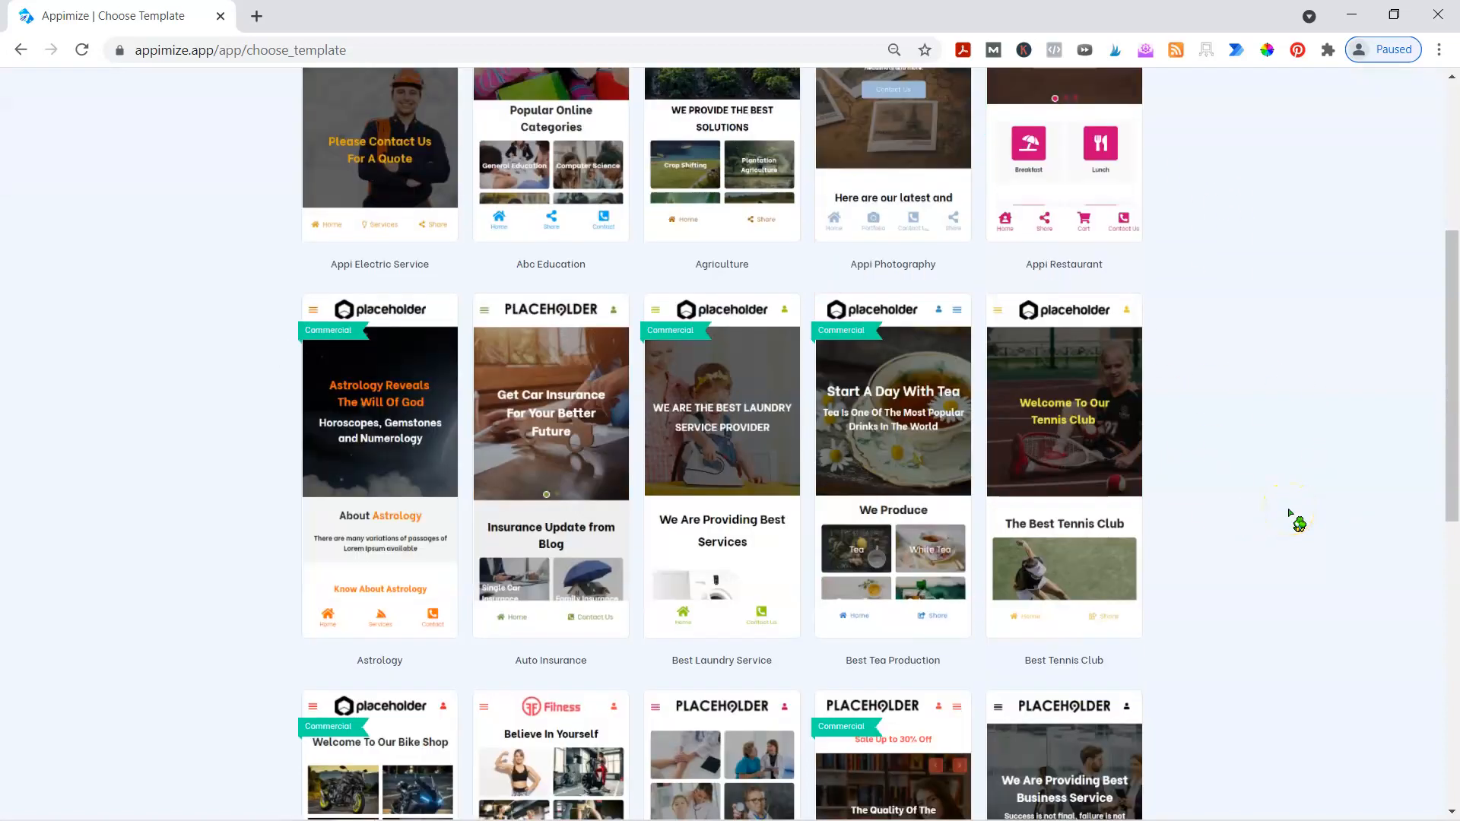
scroll(1290, 514, up, 3)
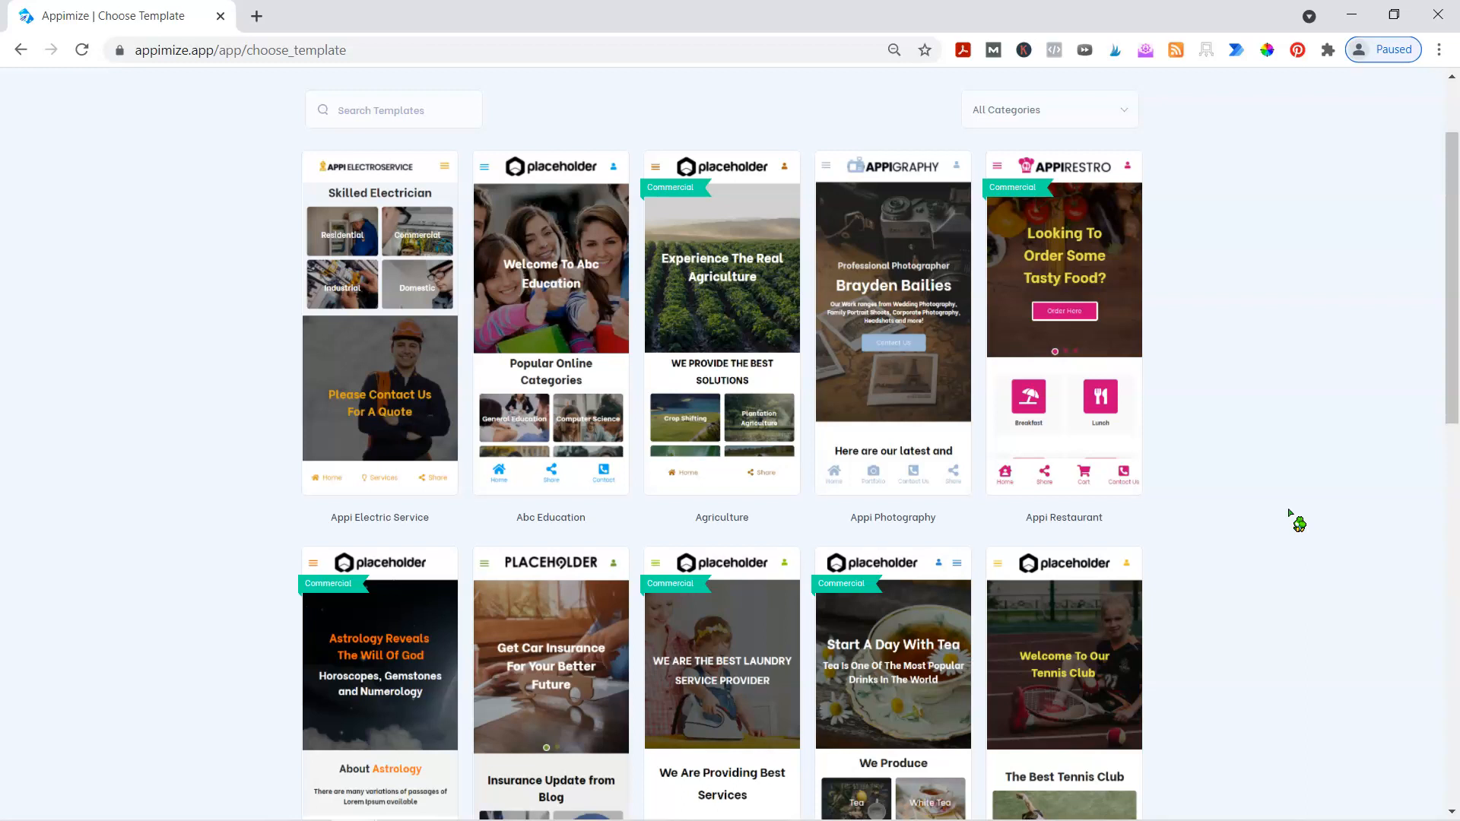
scroll(1290, 514, up, 2)
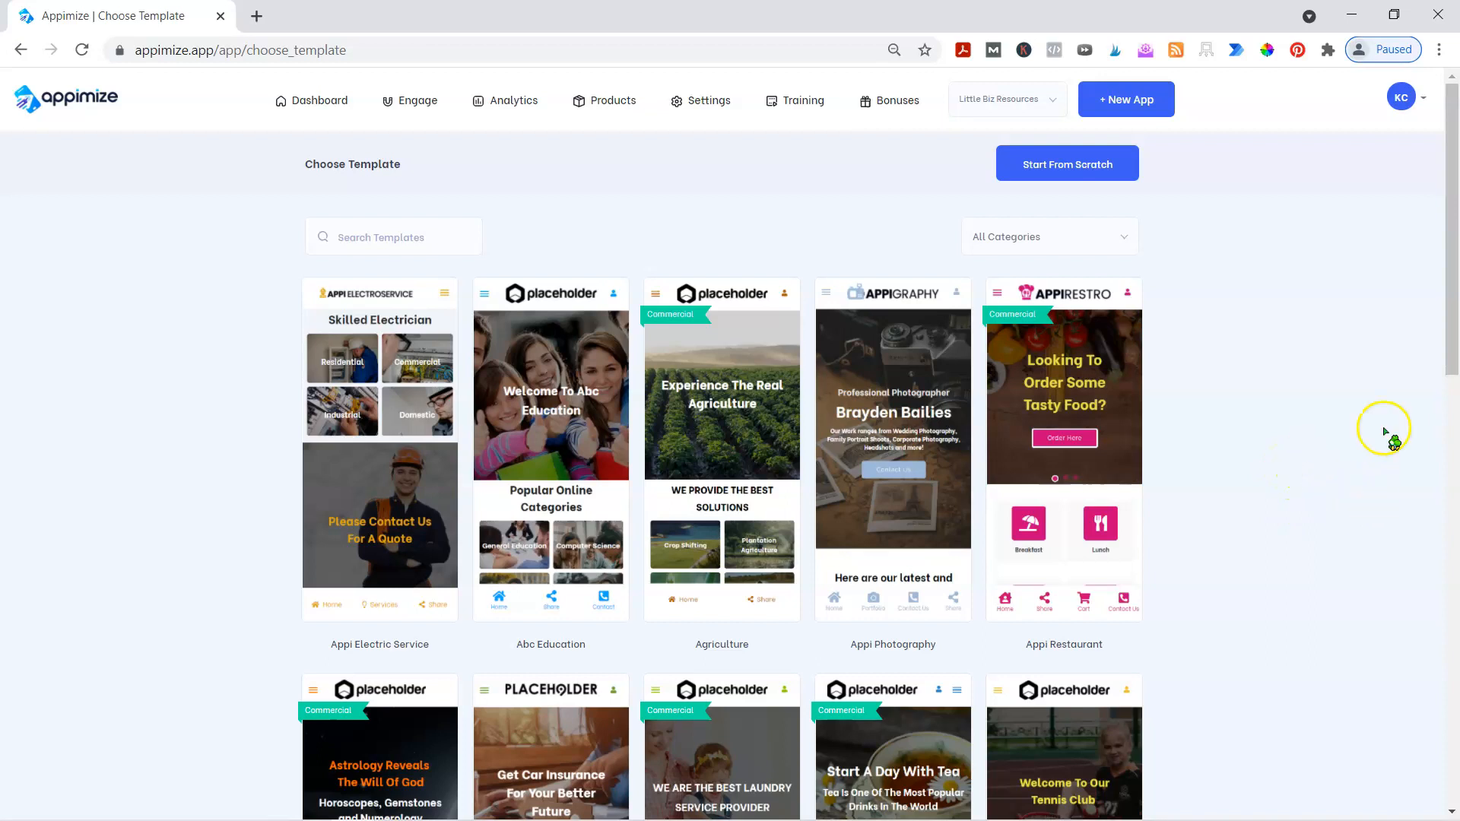
Step: Look through the template gallery to its end and load more templates
scroll(1196, 507, down, 15)
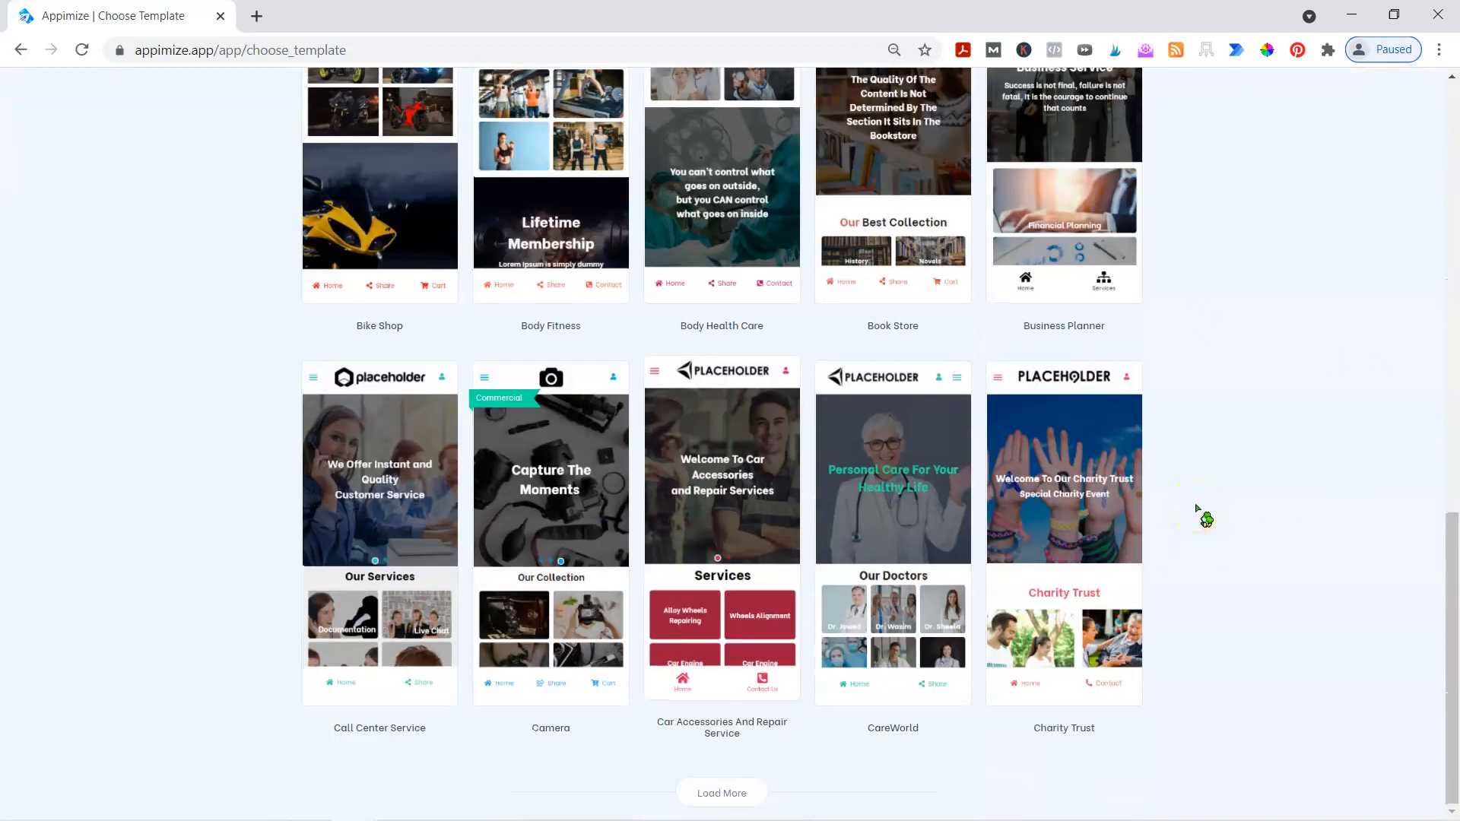
scroll(1196, 507, up, 15)
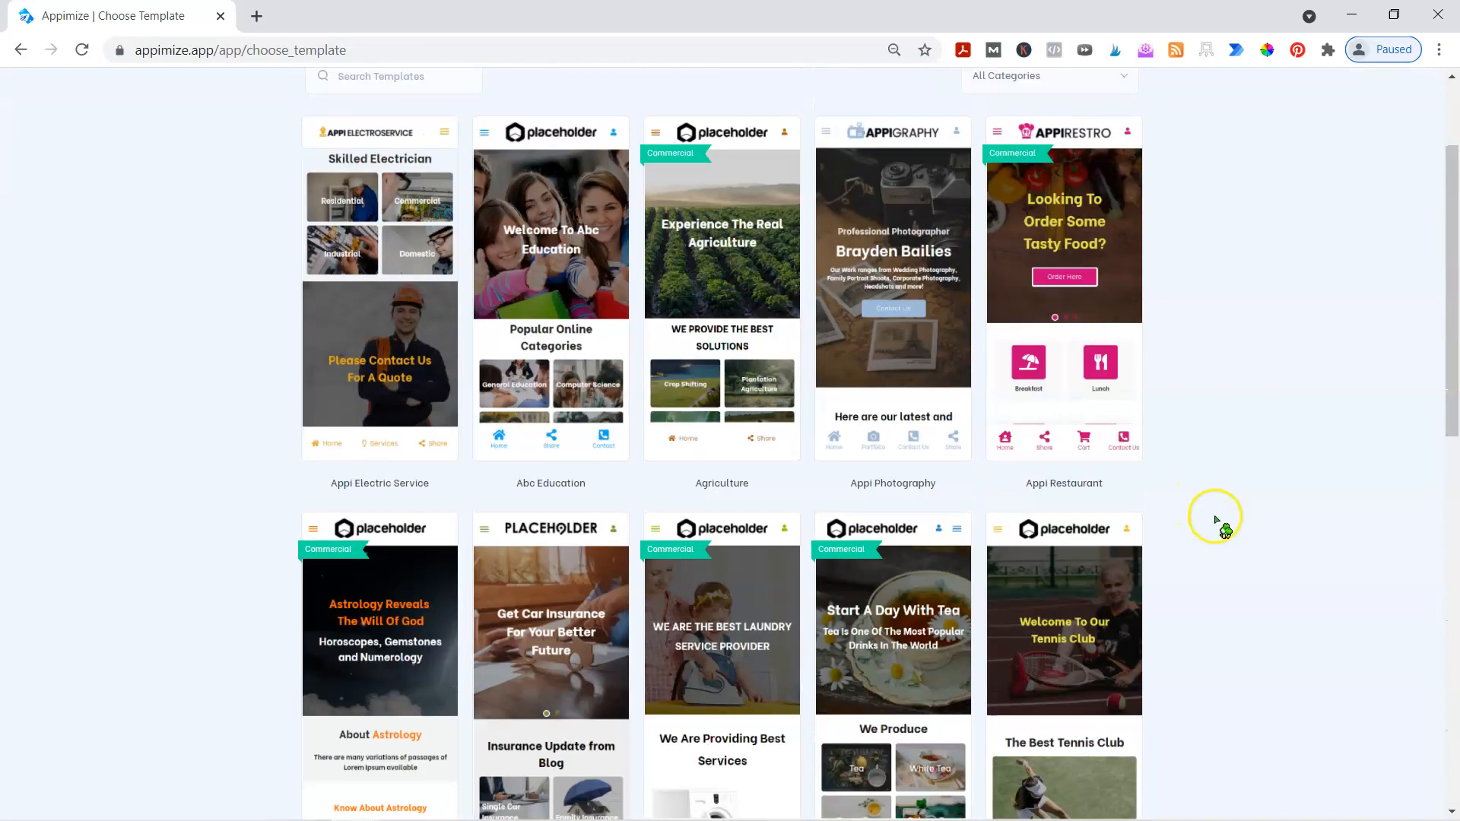
scroll(1216, 510, up, 2)
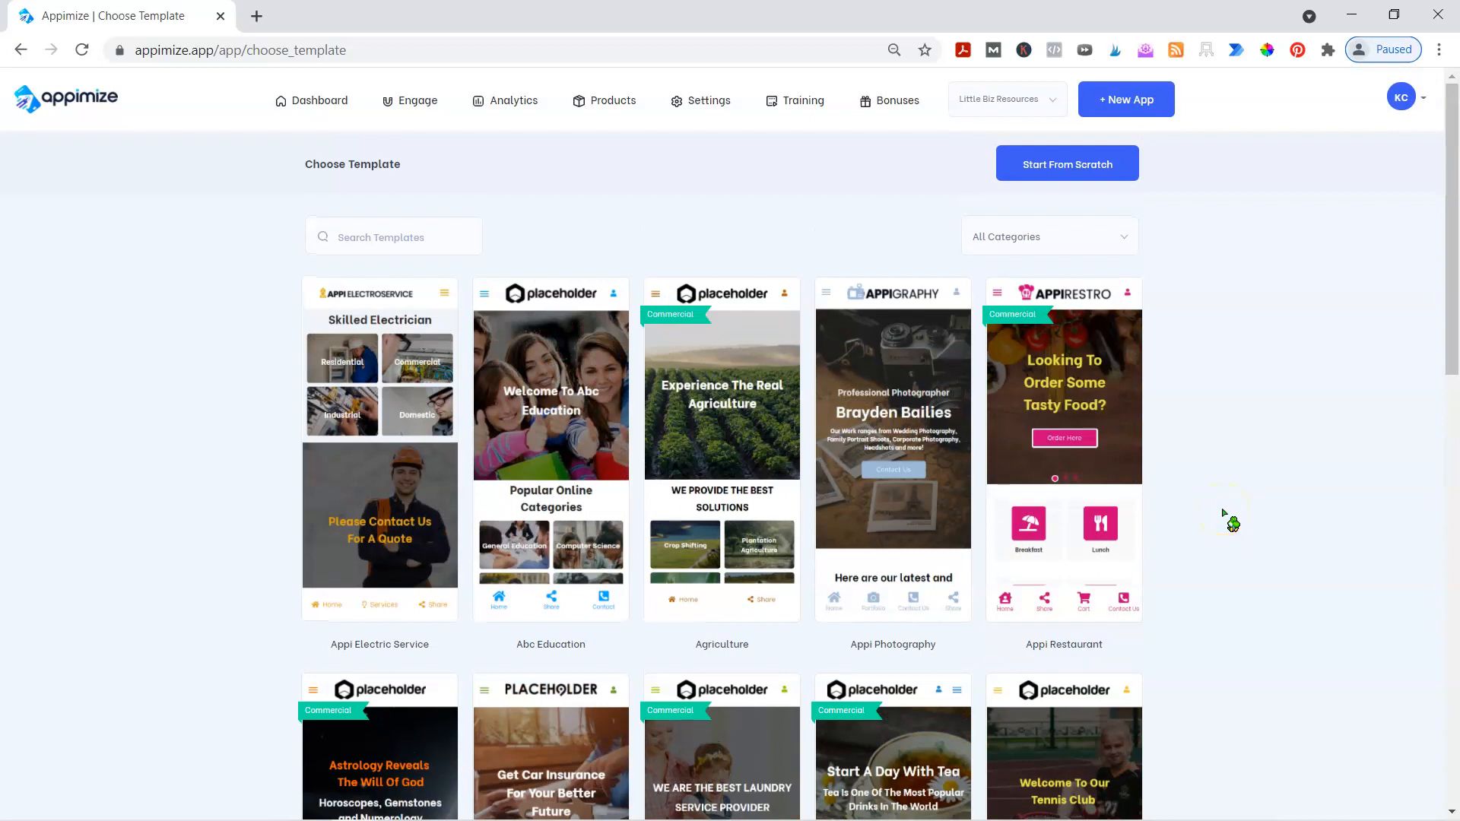
mouse_move(787, 477)
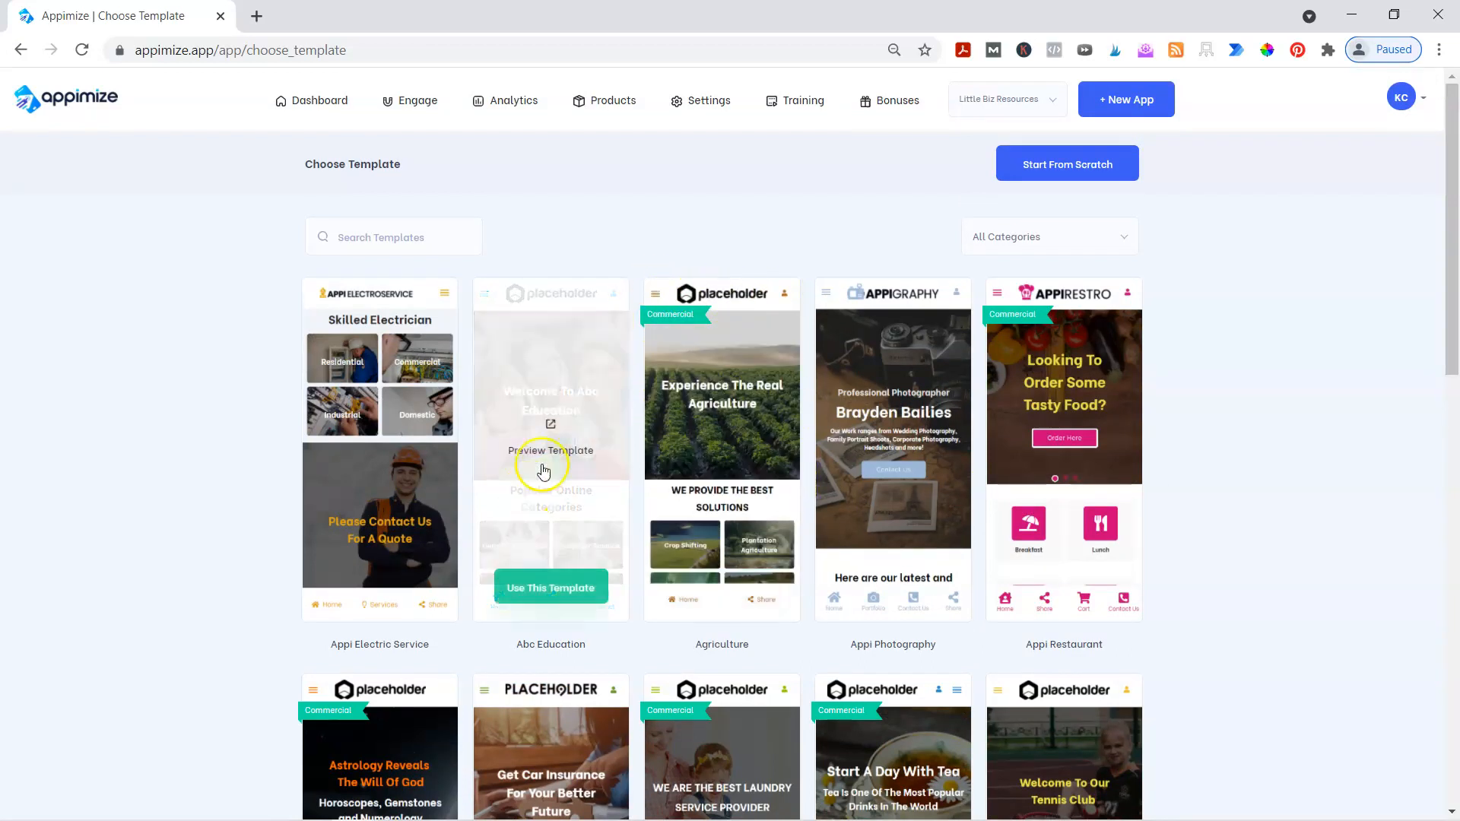
scroll(180, 509, down, 5)
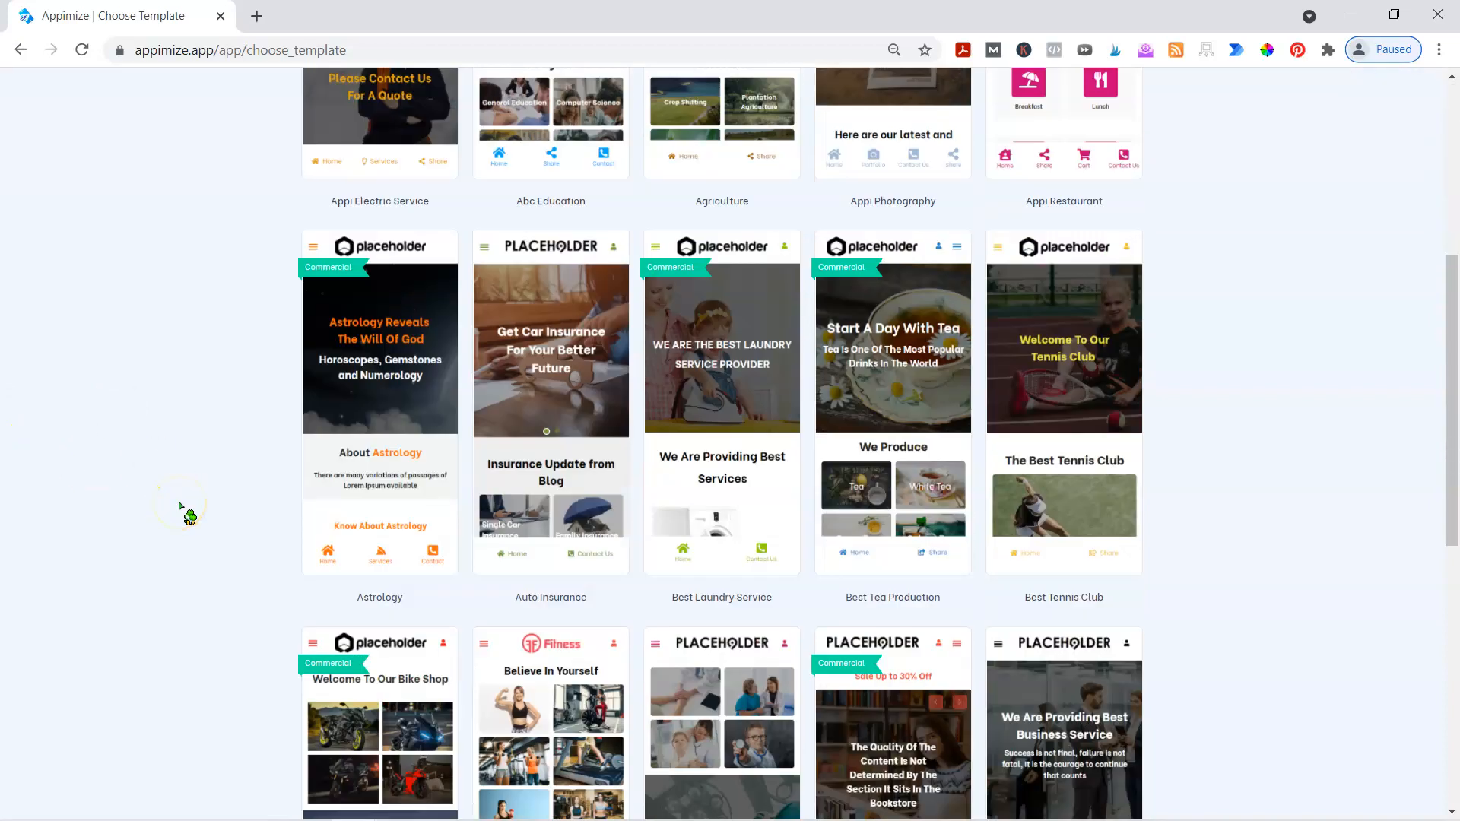
scroll(183, 505, down, 4)
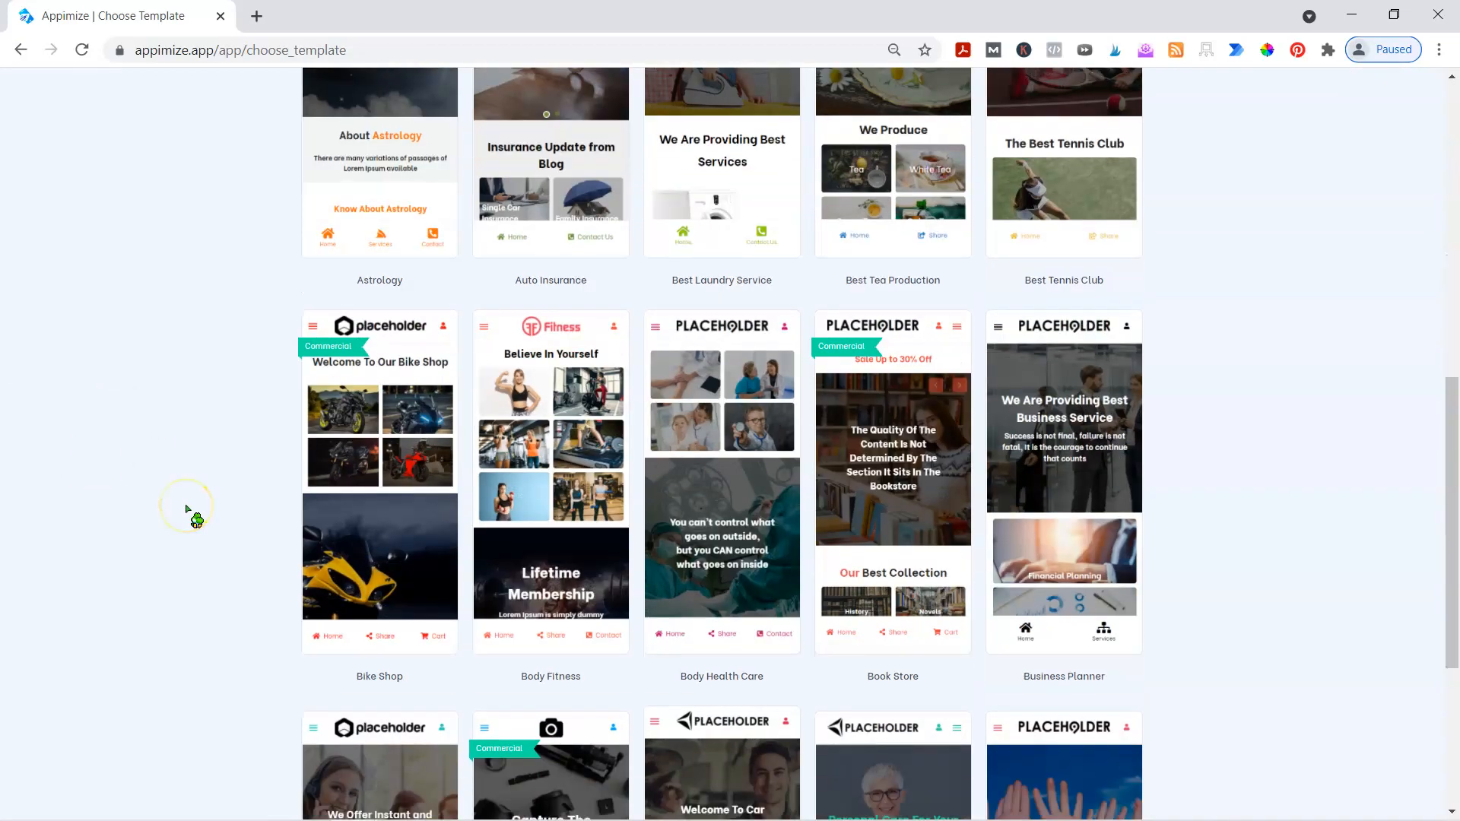
scroll(187, 508, down, 4)
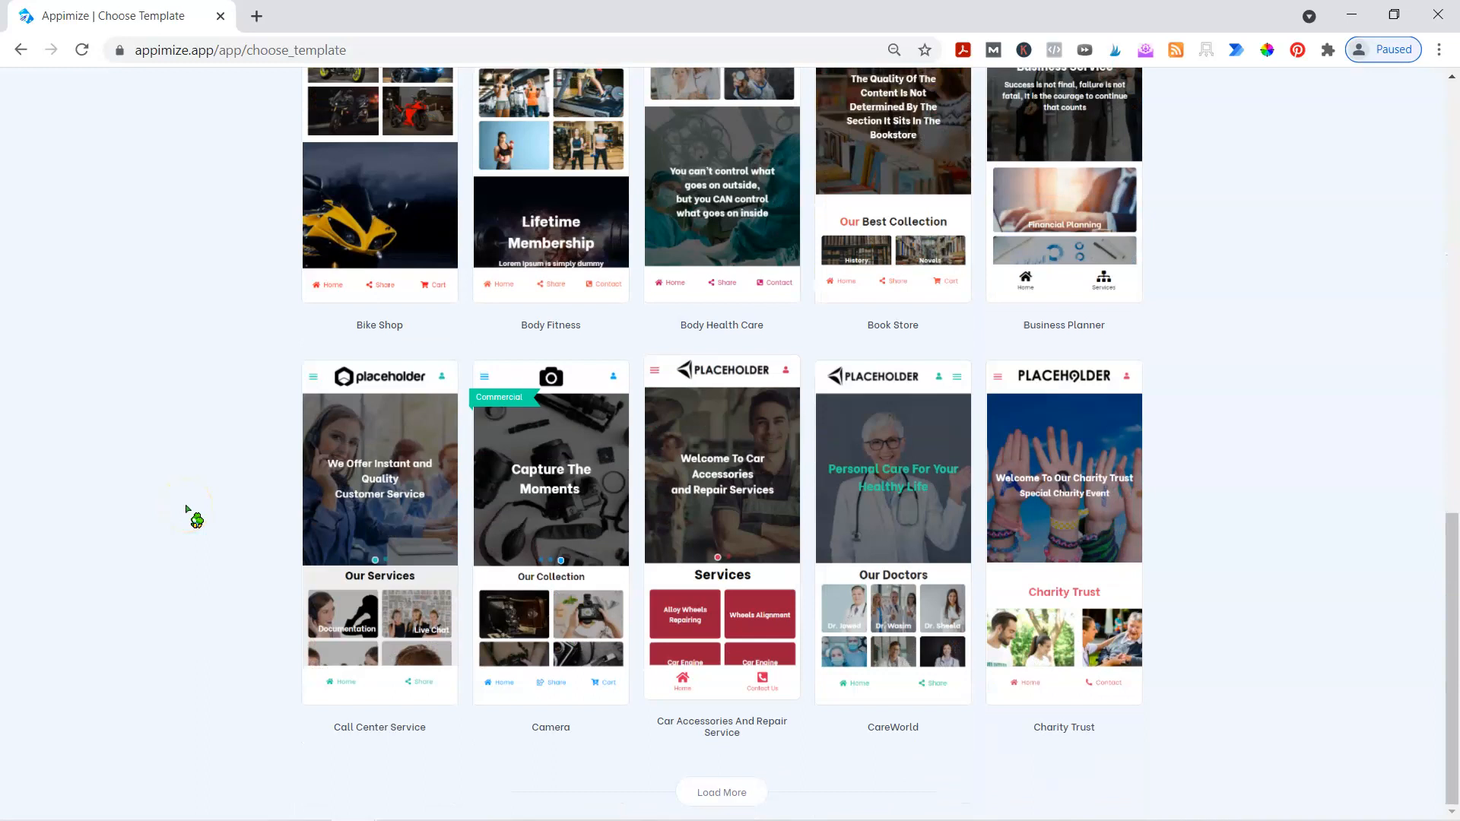
click(751, 793)
scroll(1231, 530, down, 8)
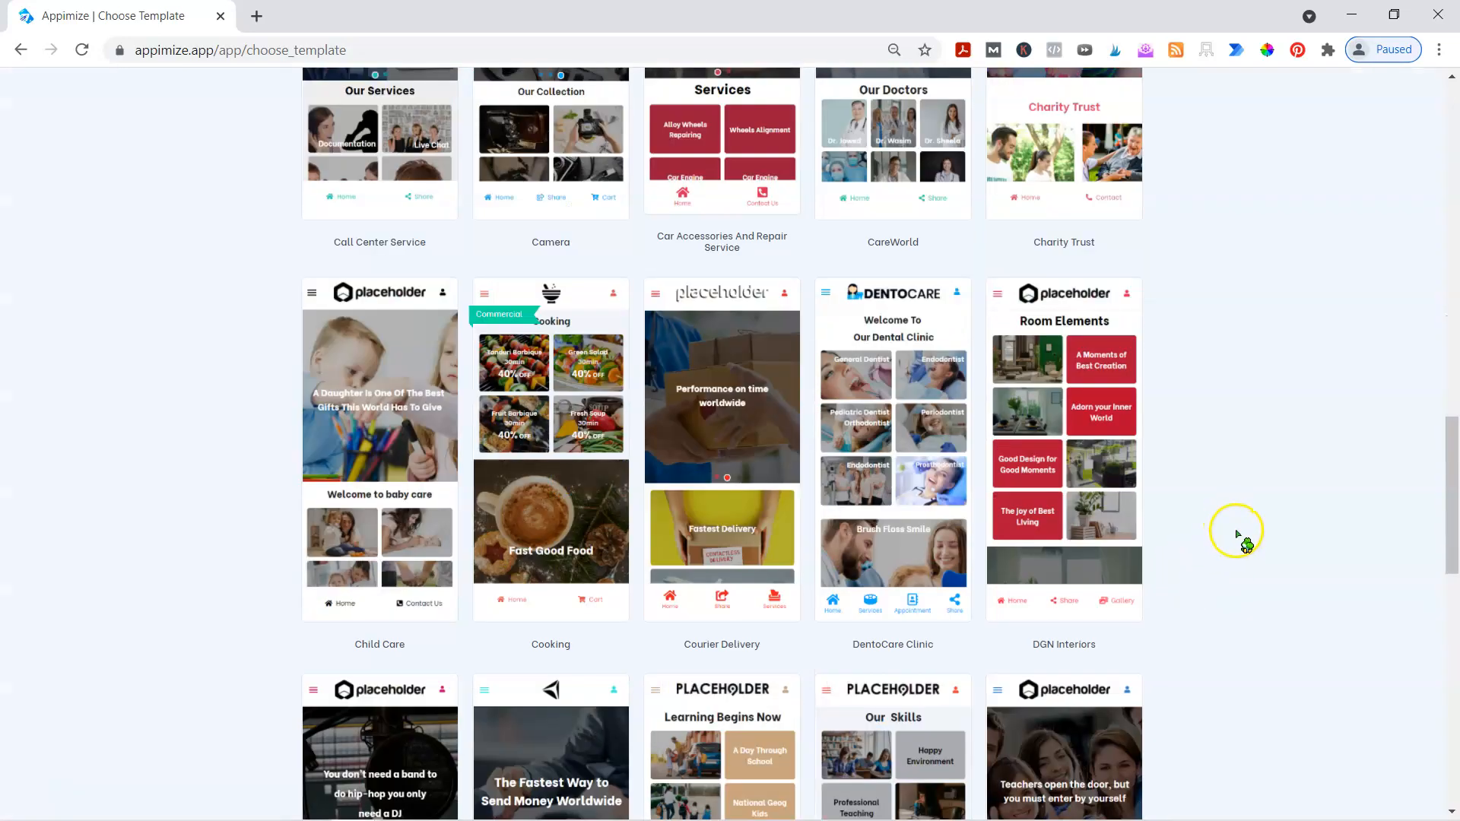
Step: Preview the Today's Offers template and the DentoCare Clinic template, closing each preview
click(1072, 278)
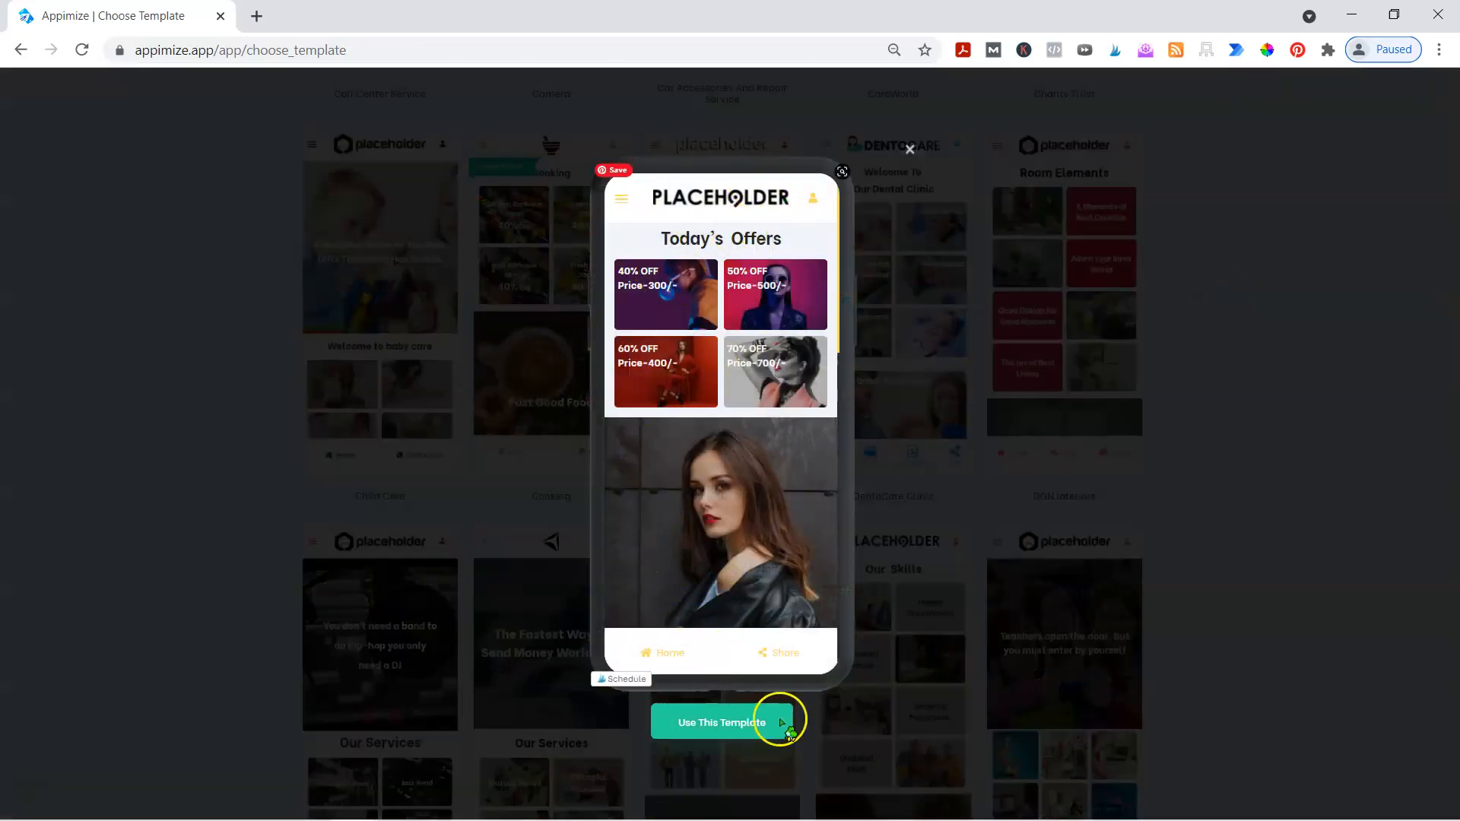
click(910, 149)
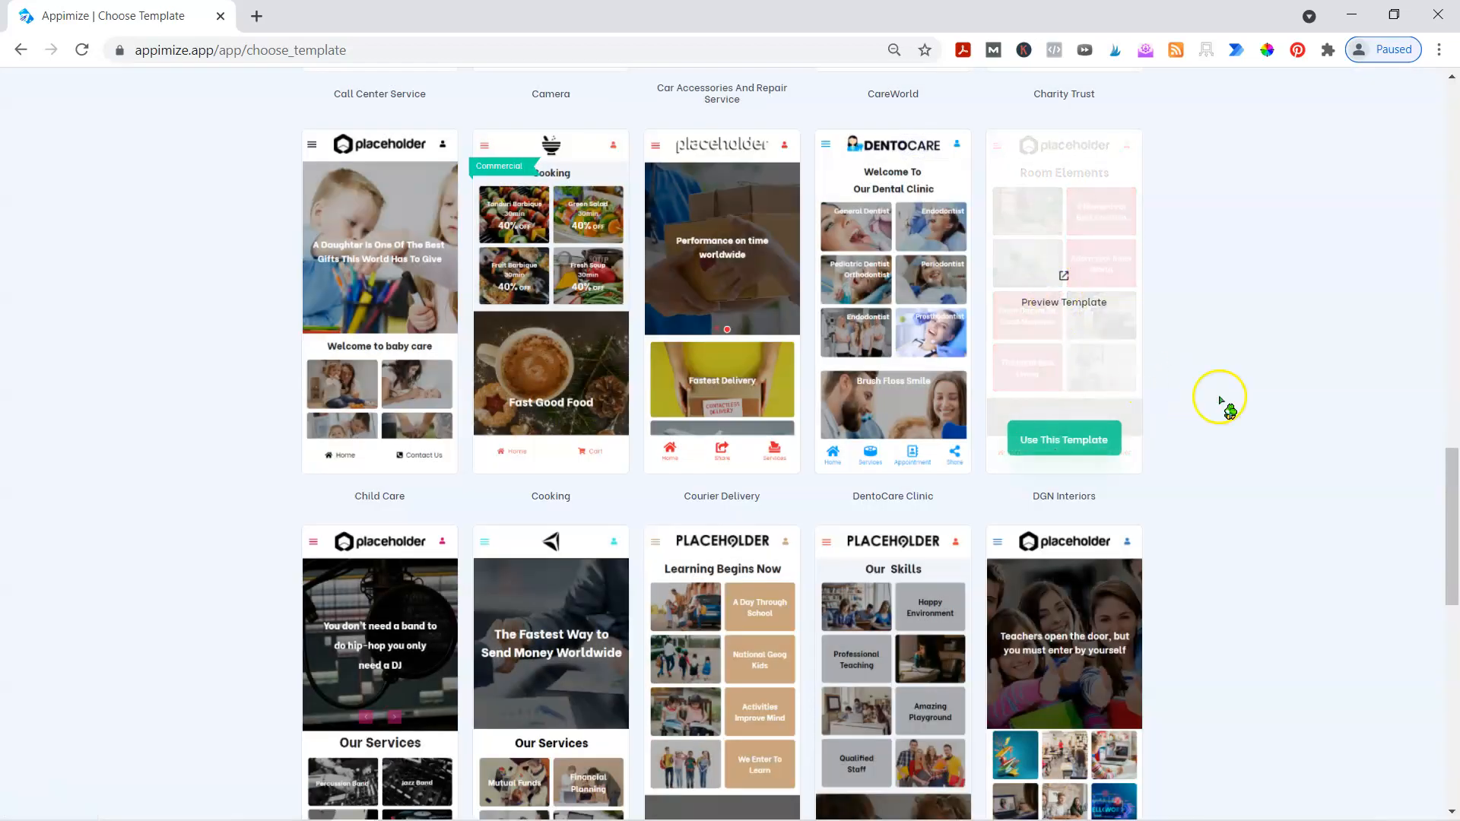
click(875, 304)
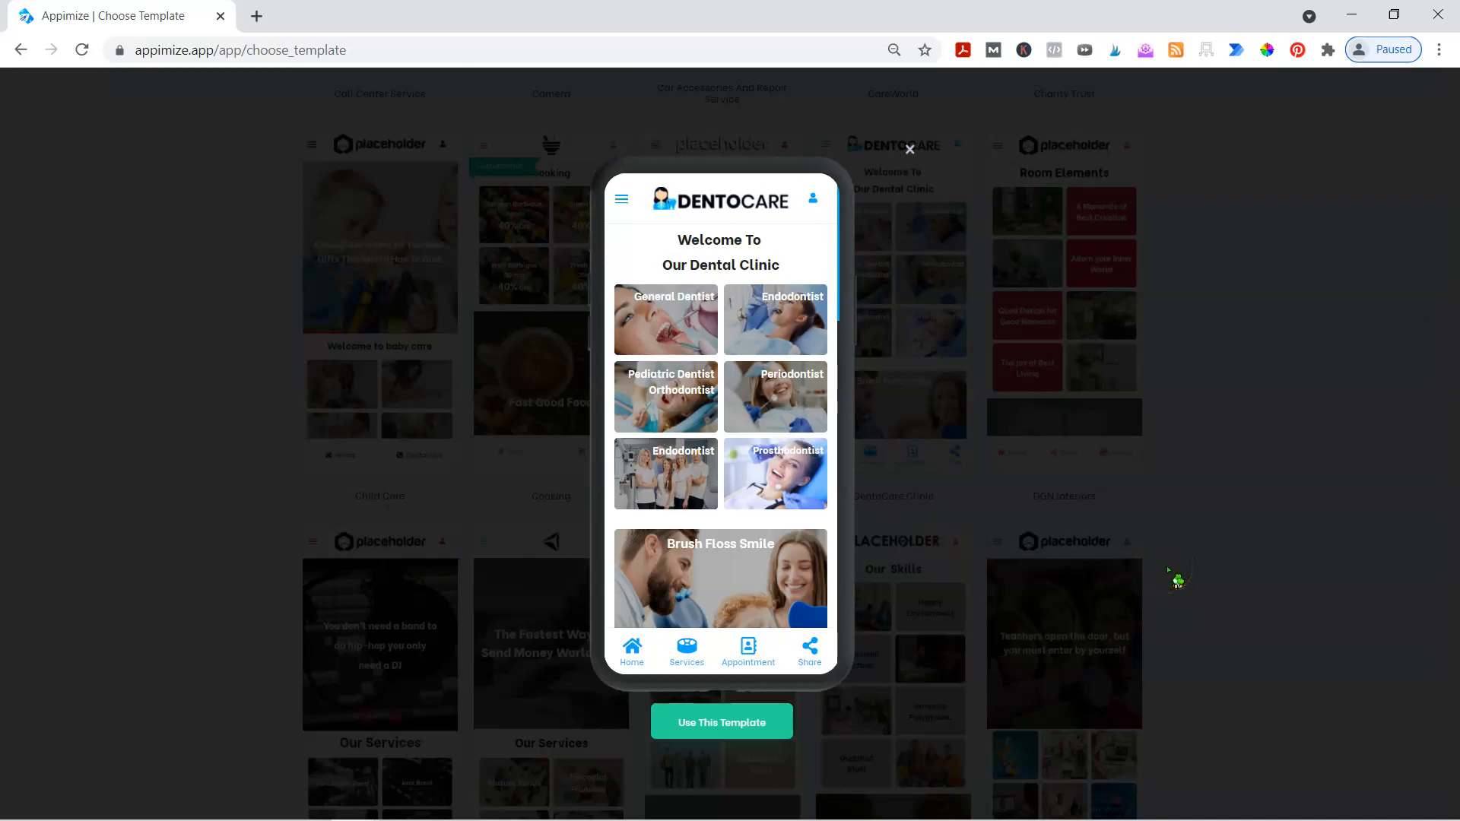
click(906, 152)
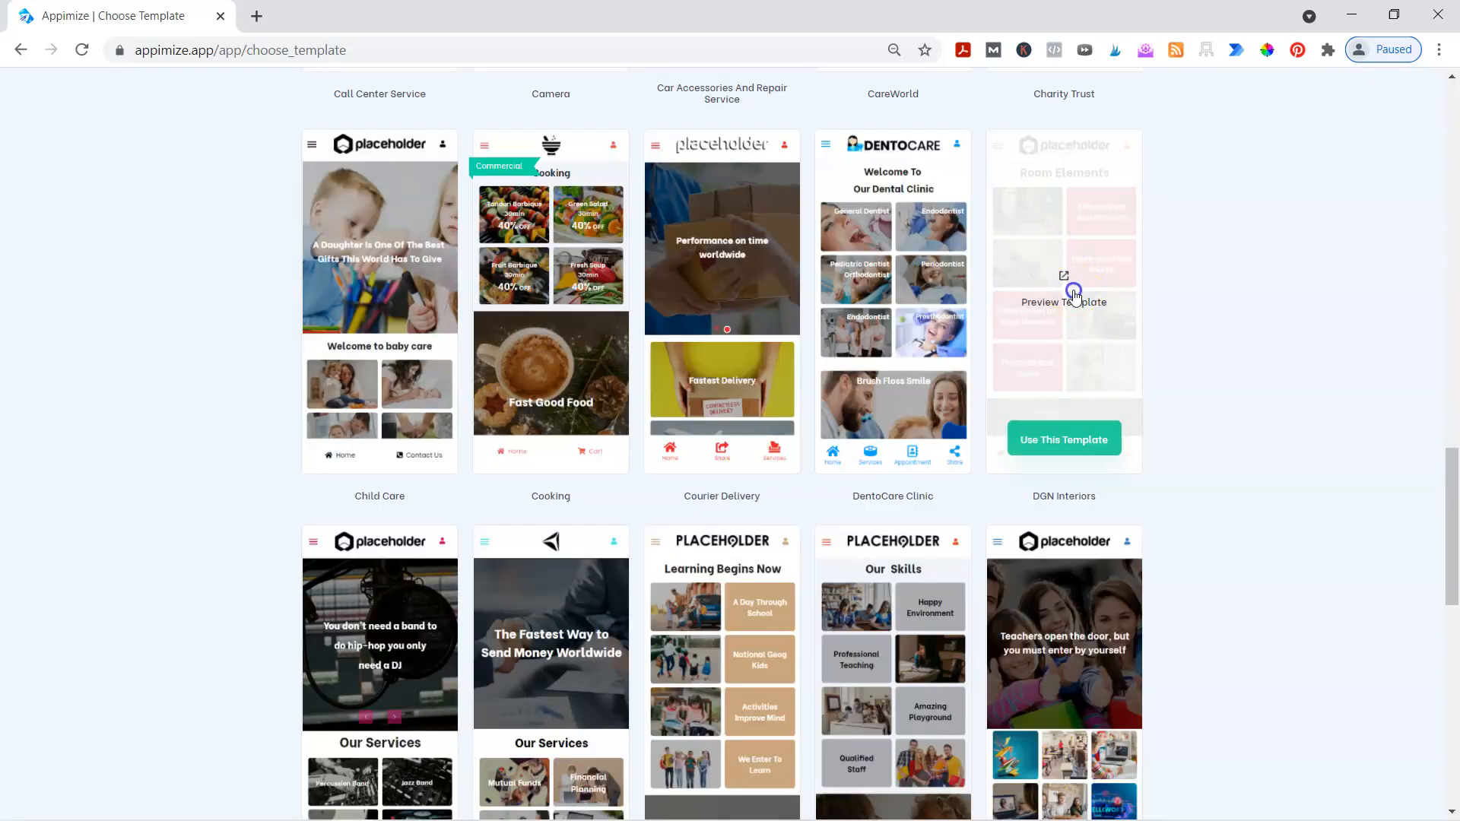
Step: Preview the DGN Interiors template, create an app from it and name the app test
click(1082, 303)
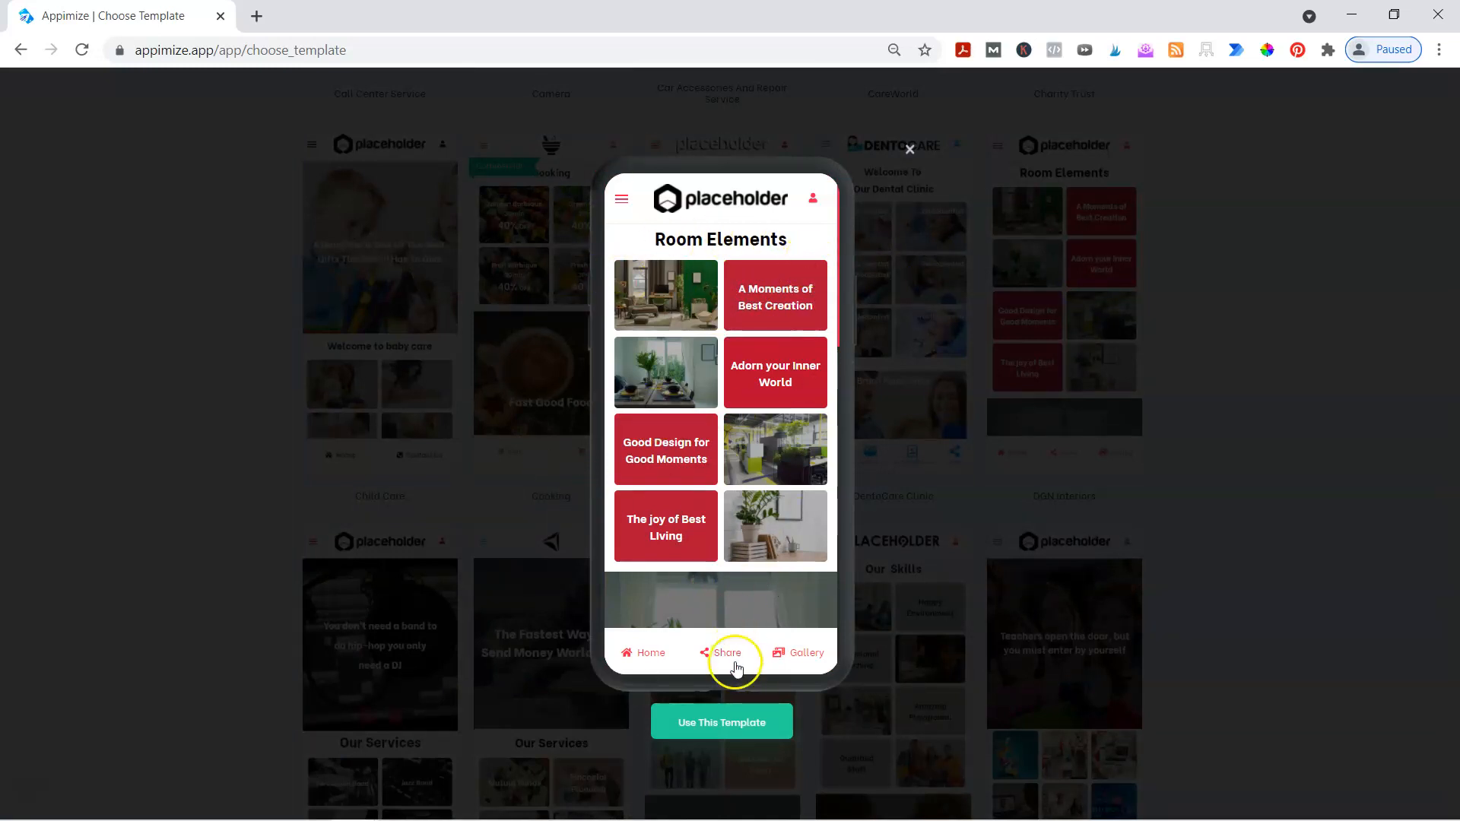
click(720, 723)
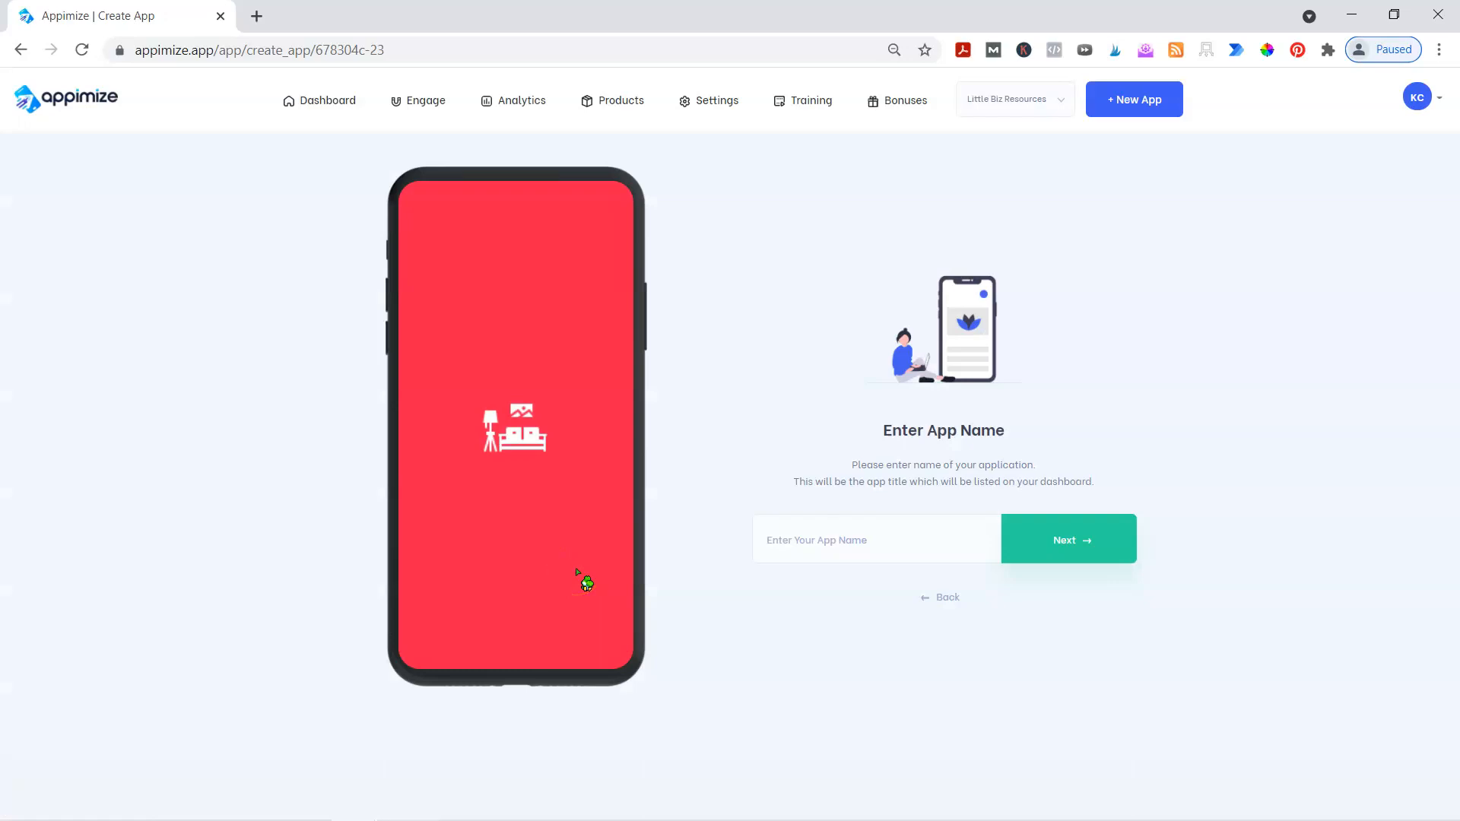
click(557, 400)
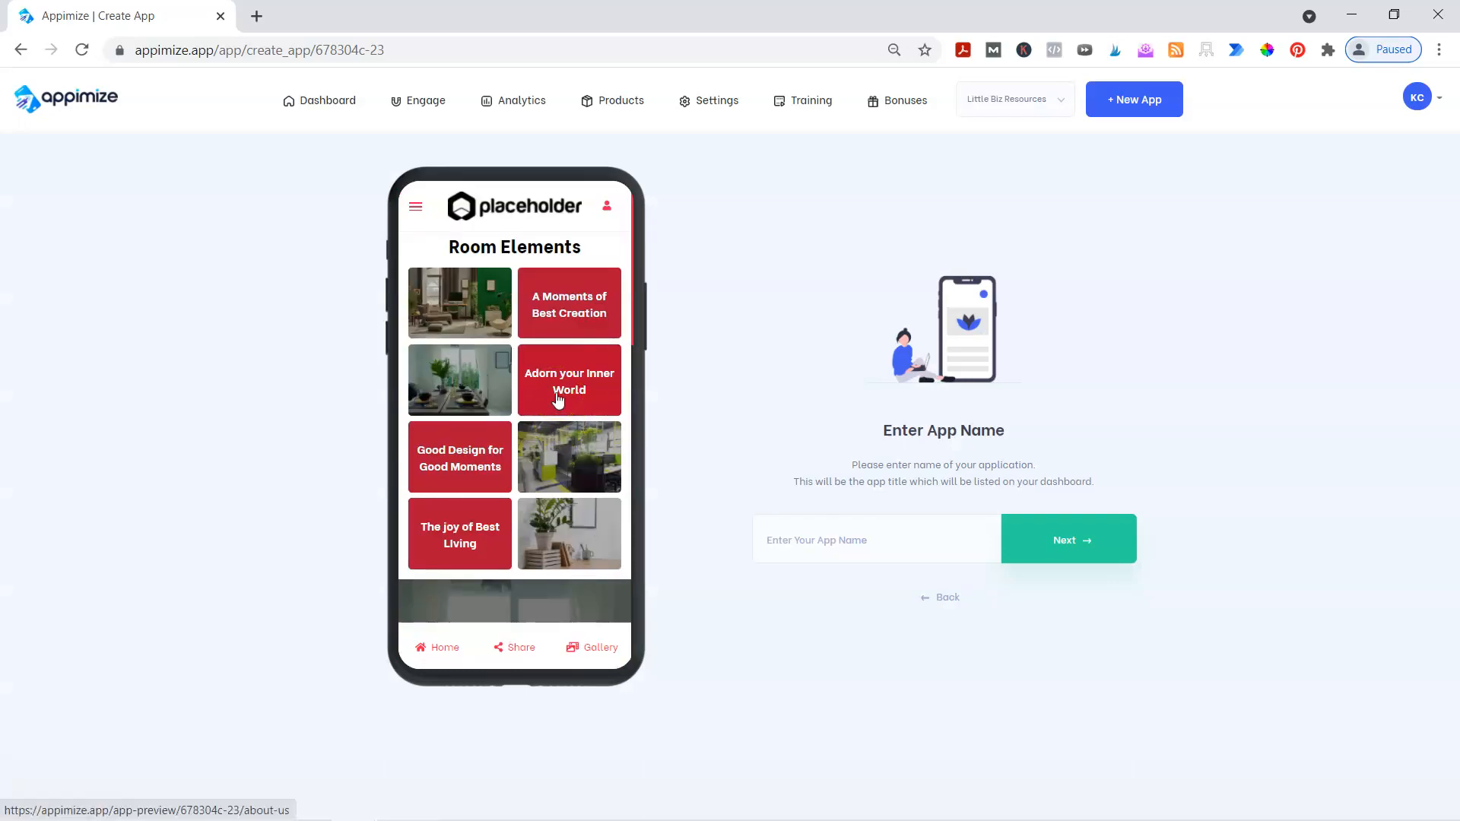
click(809, 530)
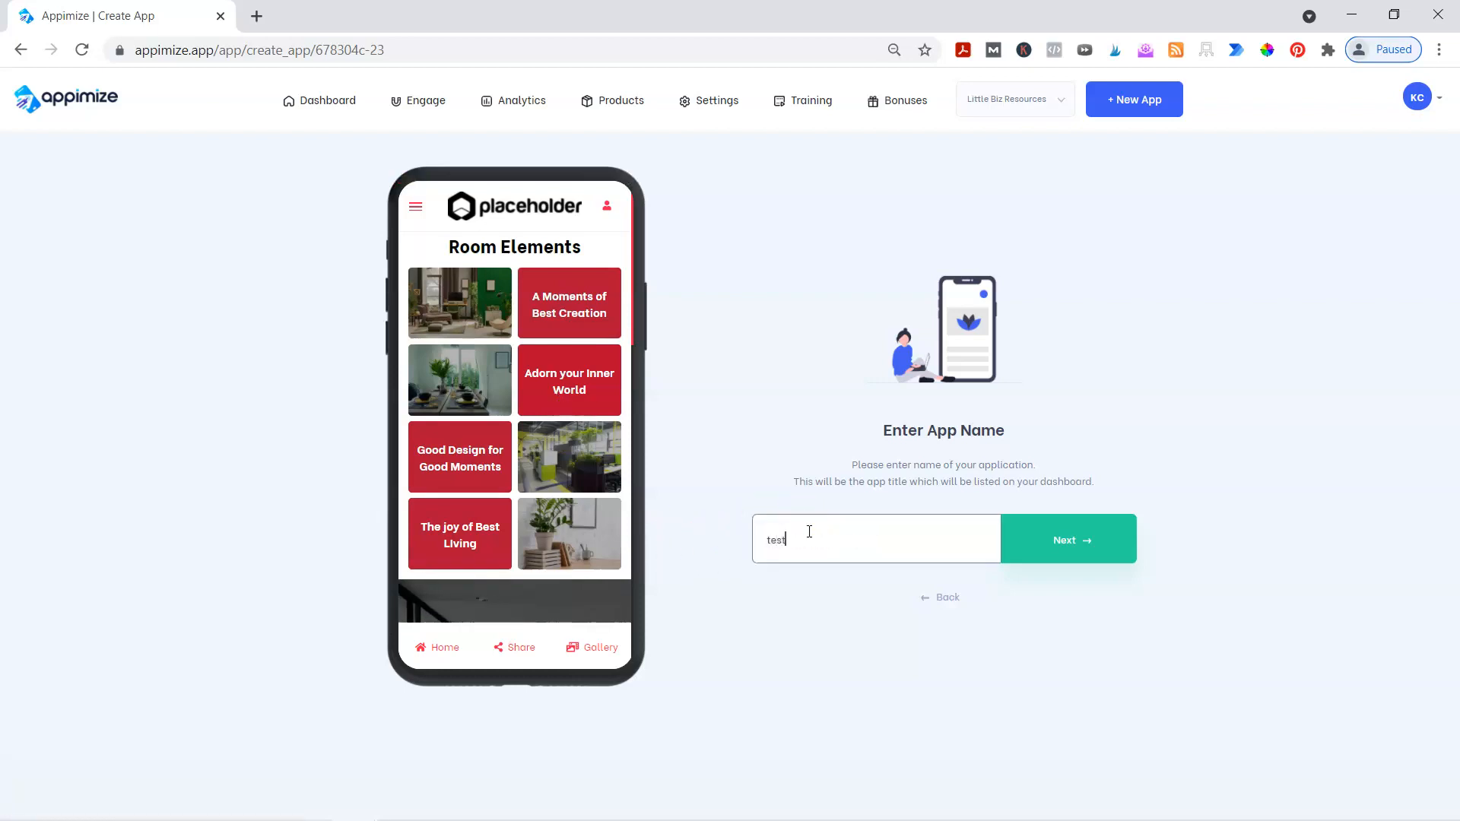
click(1072, 541)
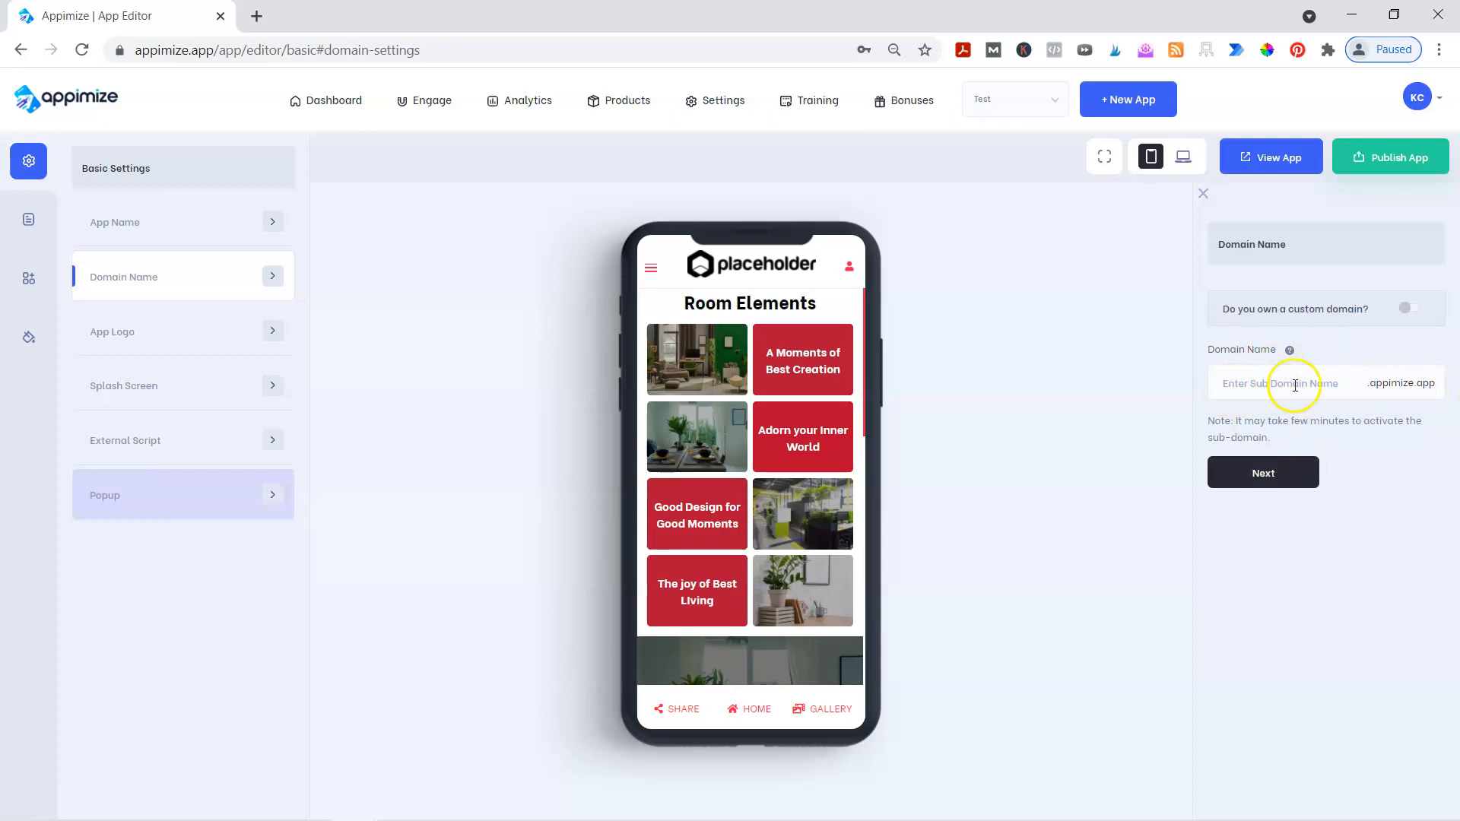
Step: Enable the custom domain option to read its domain validation instructions, close them and disable the option again
click(1405, 309)
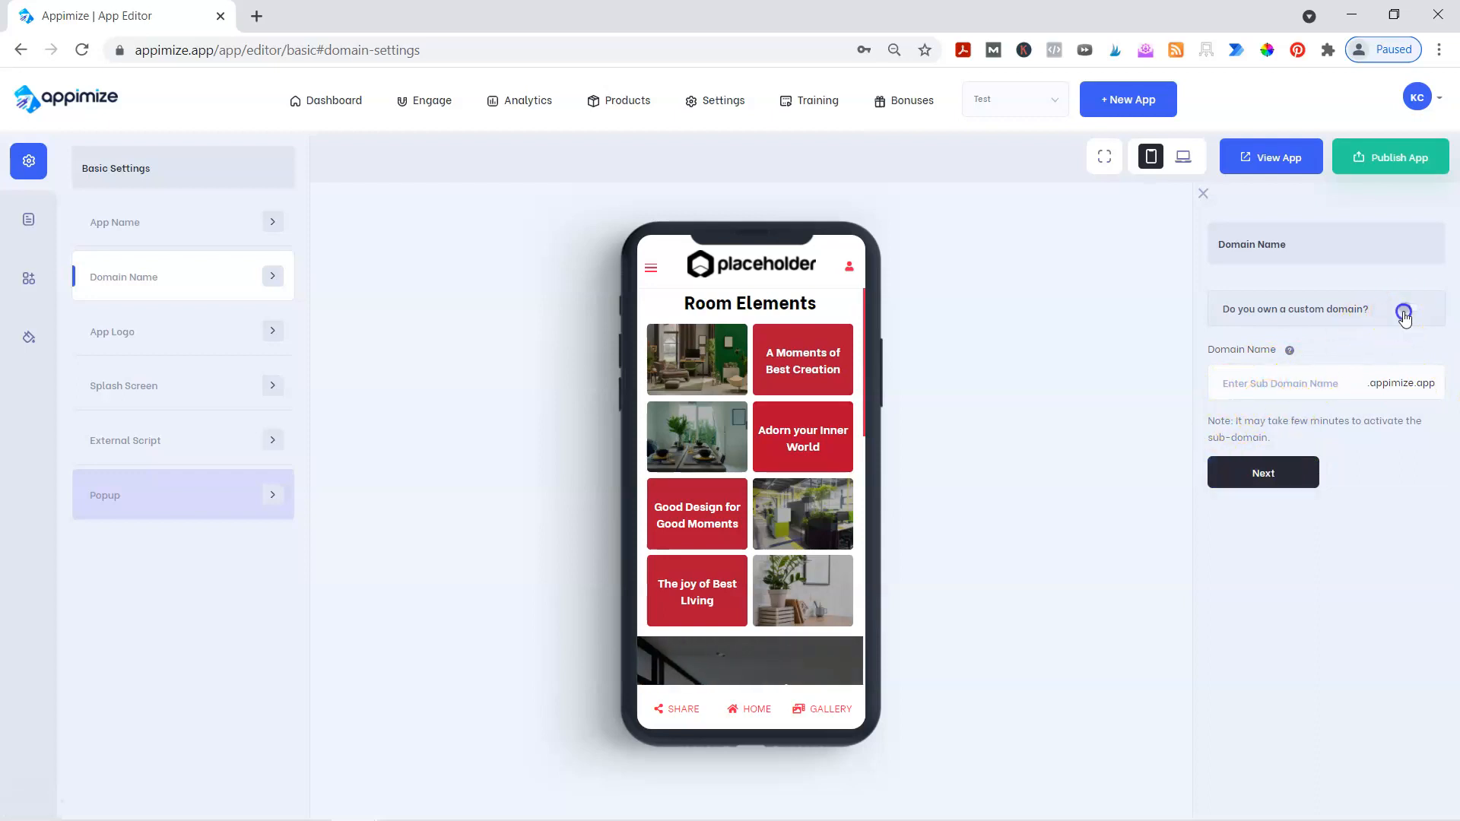
click(1257, 428)
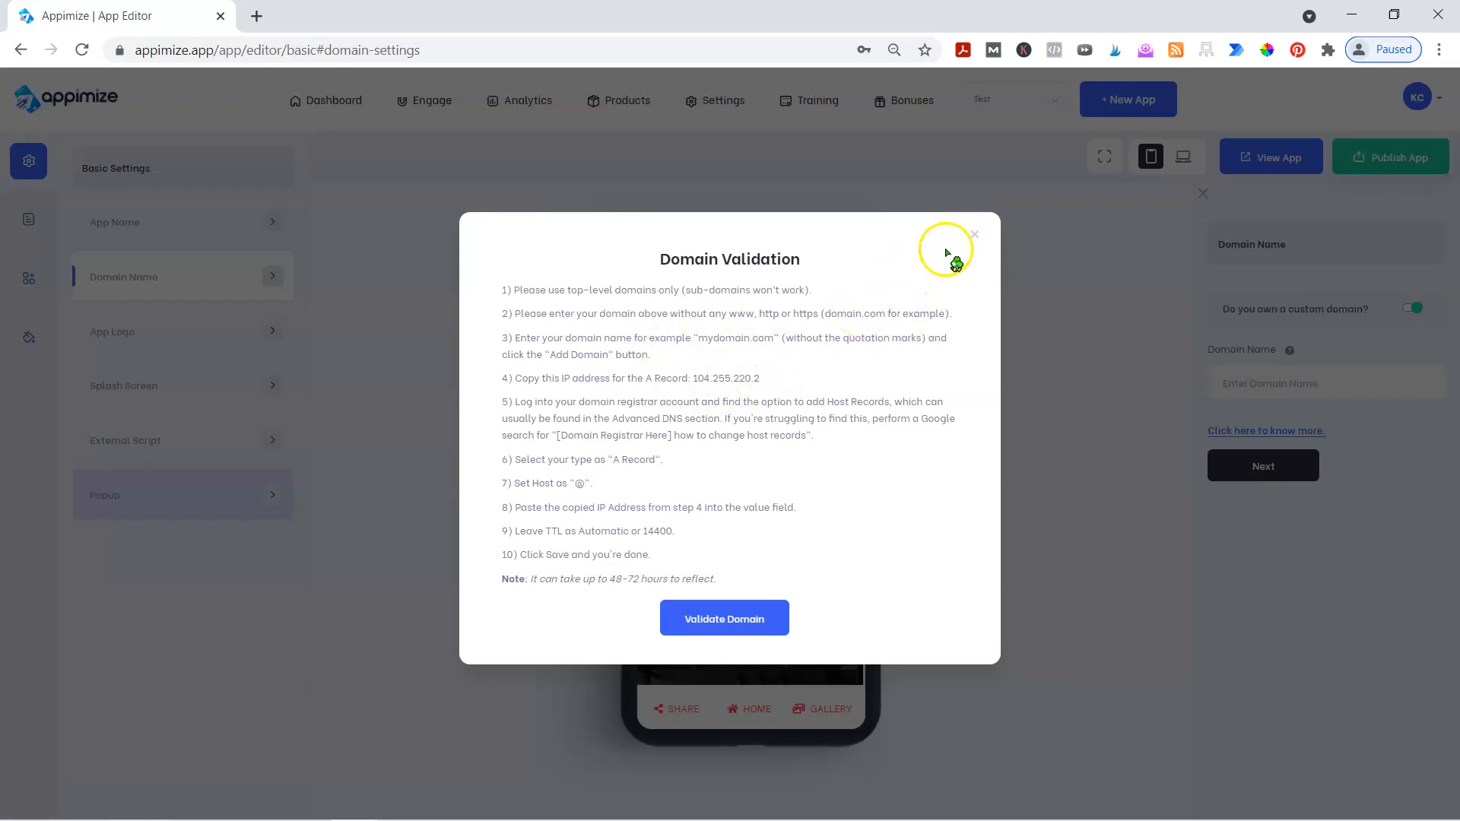
click(973, 241)
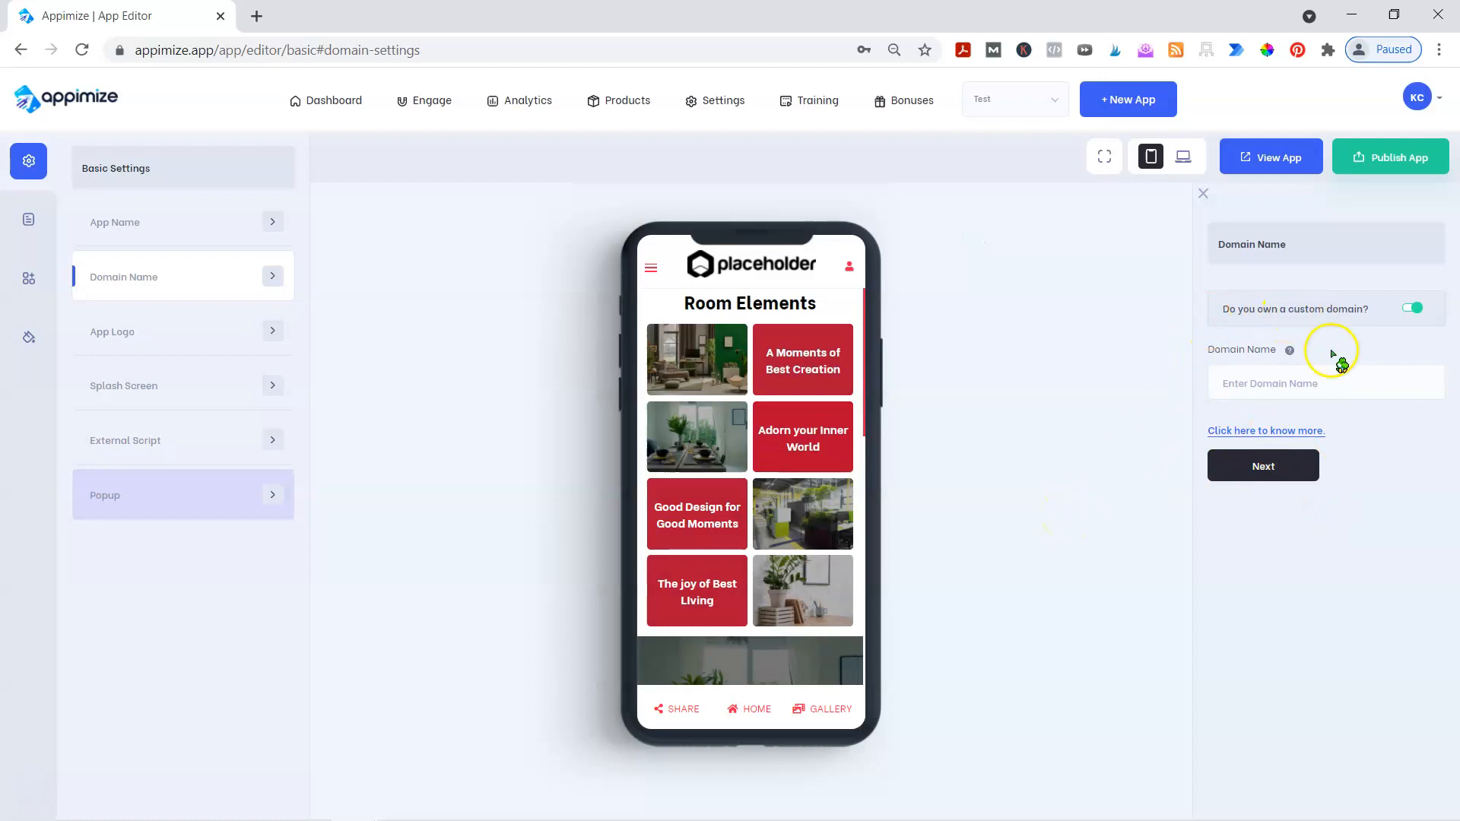
click(1416, 308)
Step: Enter a subdomain name for the app under appimize.app and continue to the logo settings
click(1241, 383)
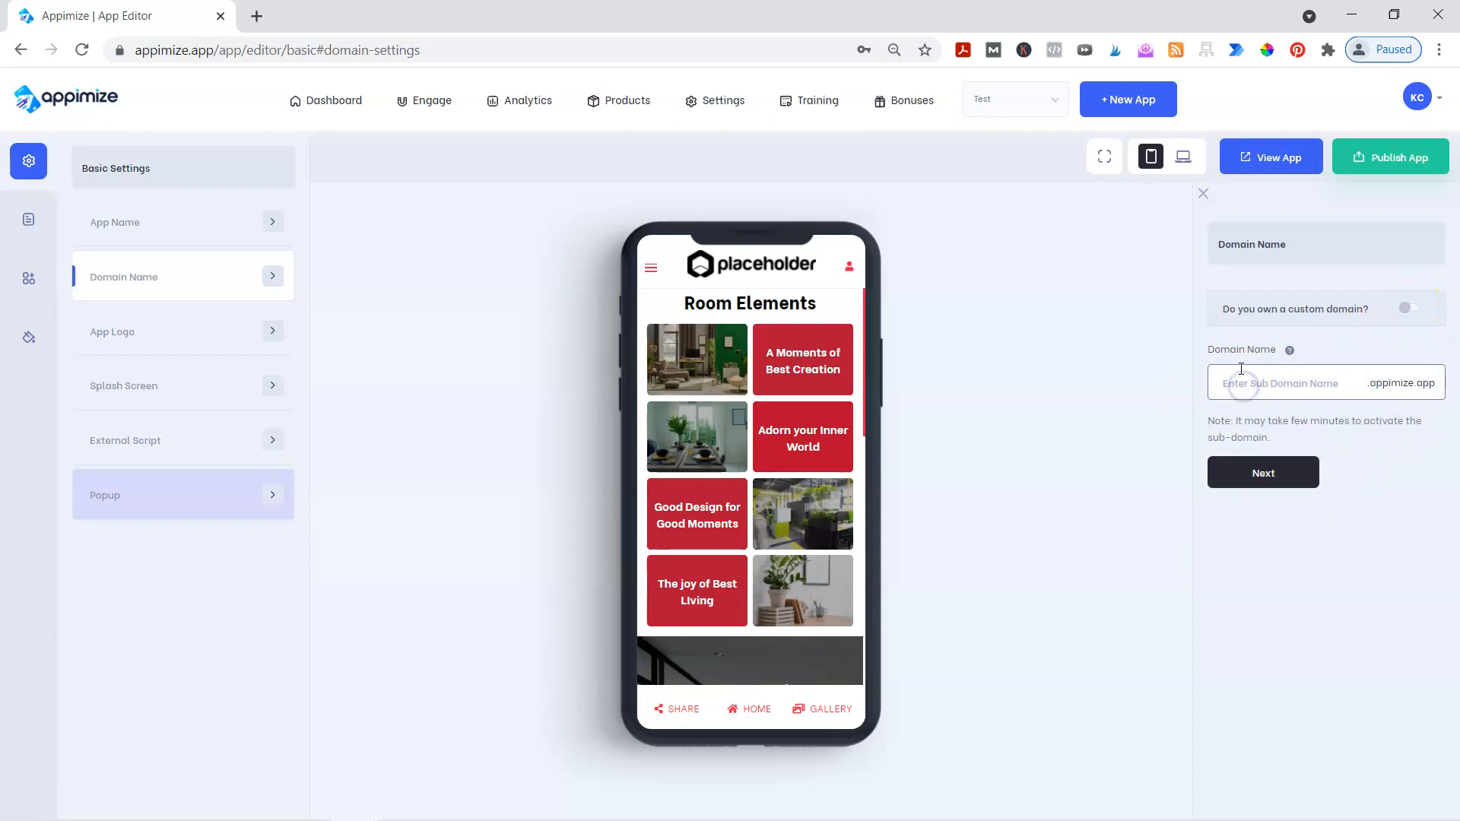
text(kimte)
click(1264, 471)
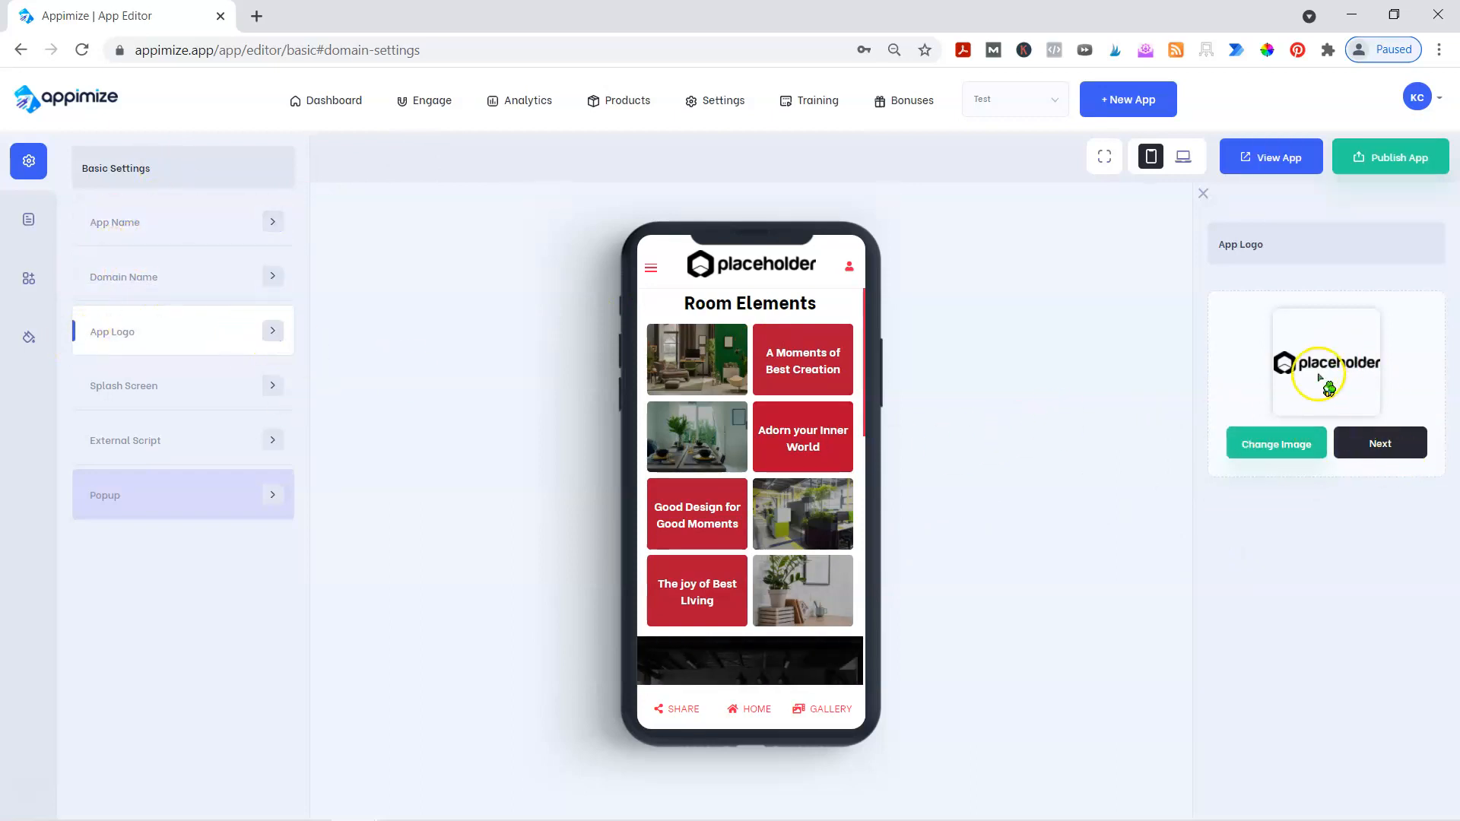
Step: Replace the app logo with the Little Biz Resources image from the library, widening the crop area to include the whole text
click(1262, 447)
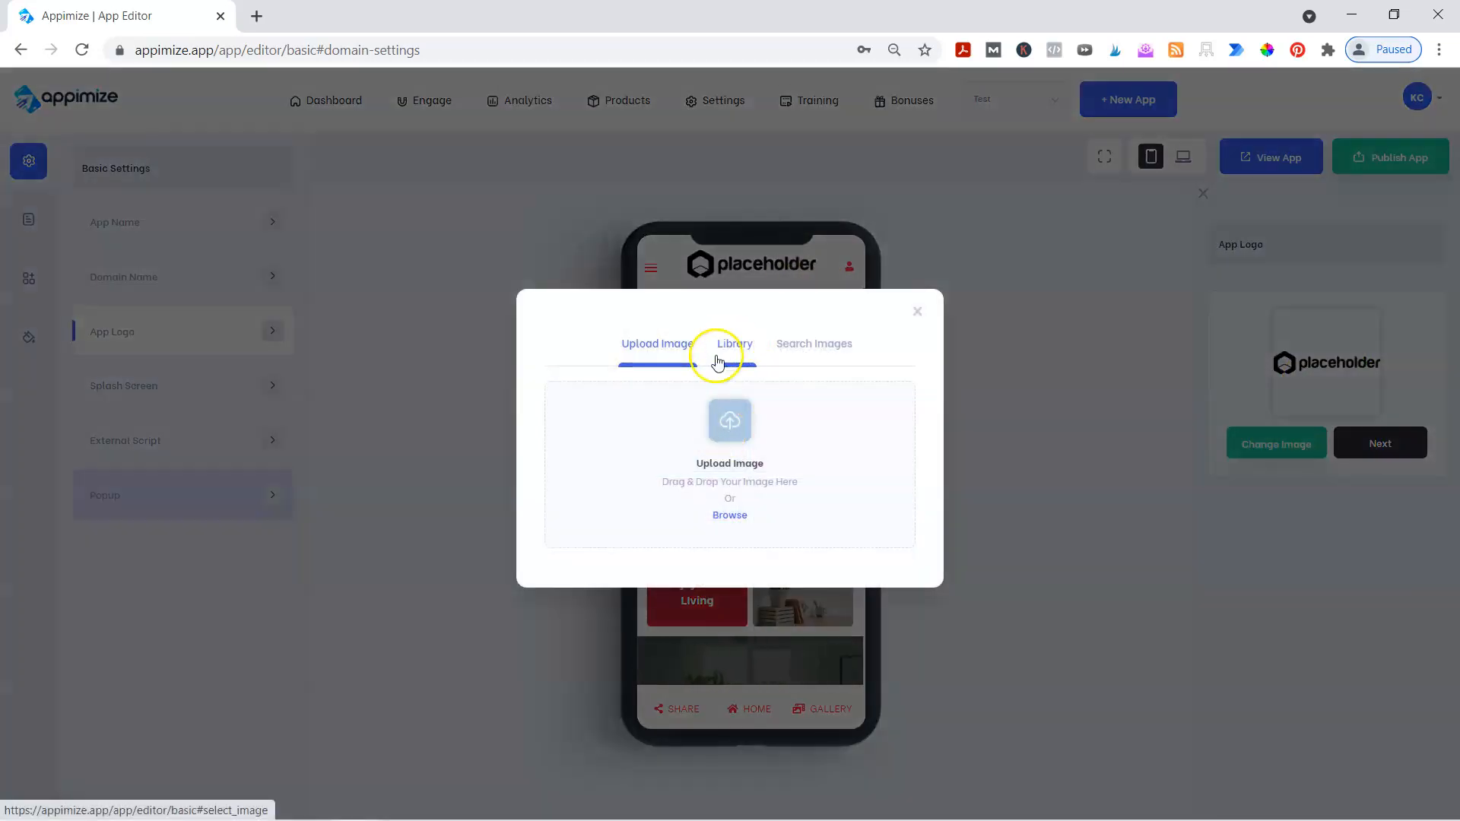
click(724, 350)
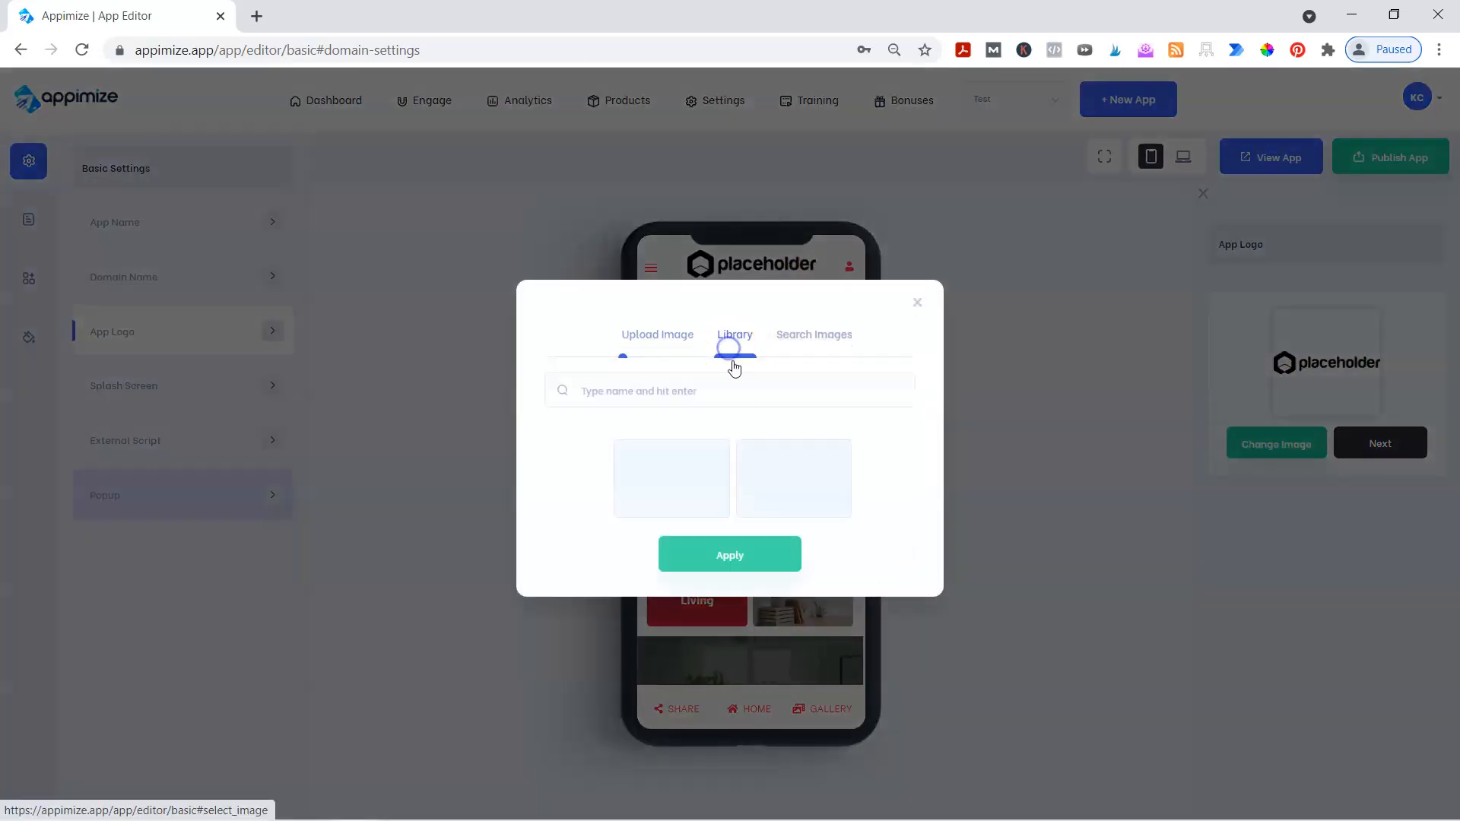
click(821, 473)
click(741, 554)
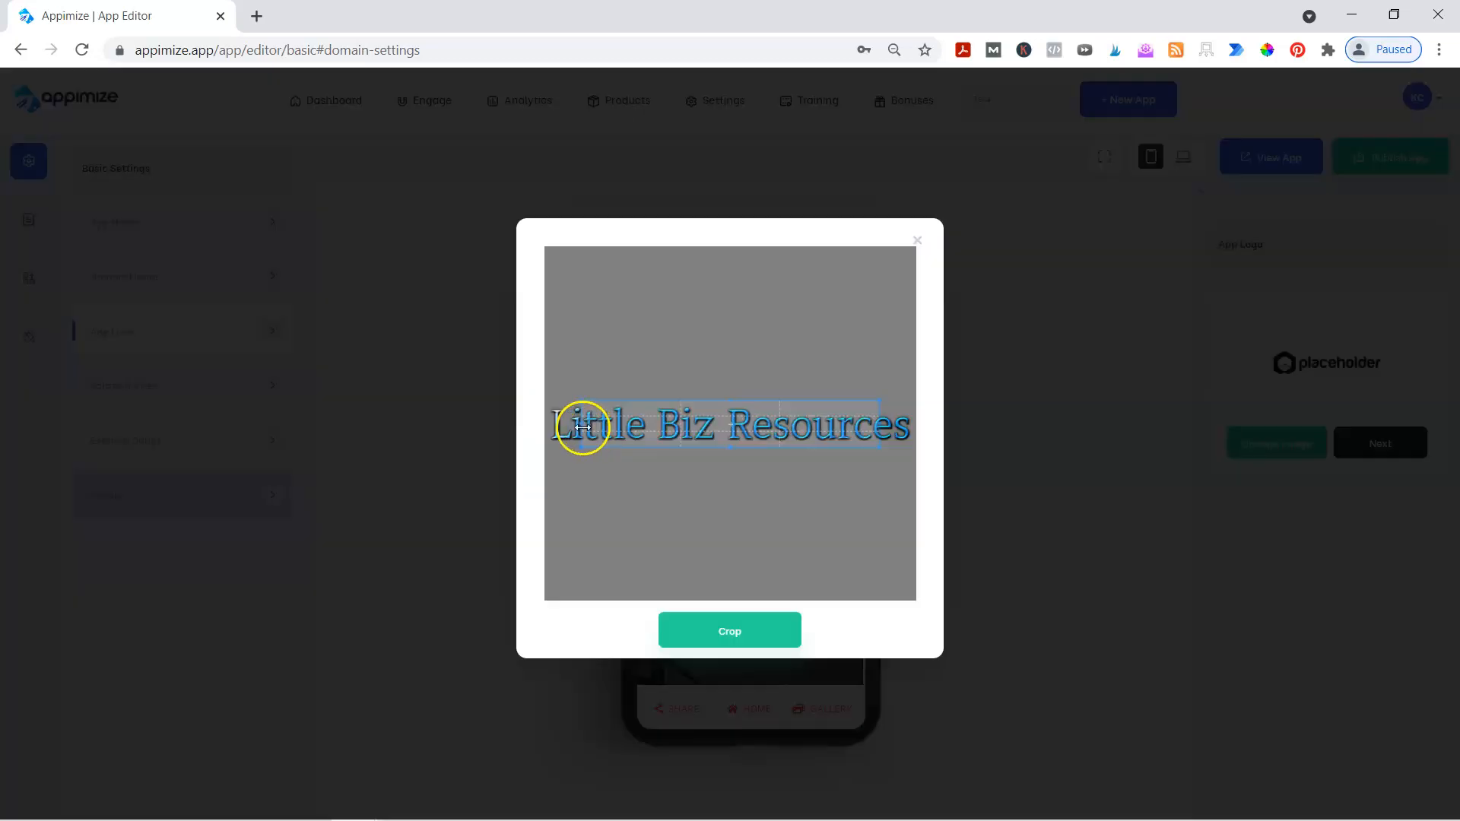
drag(879, 423, 894, 424)
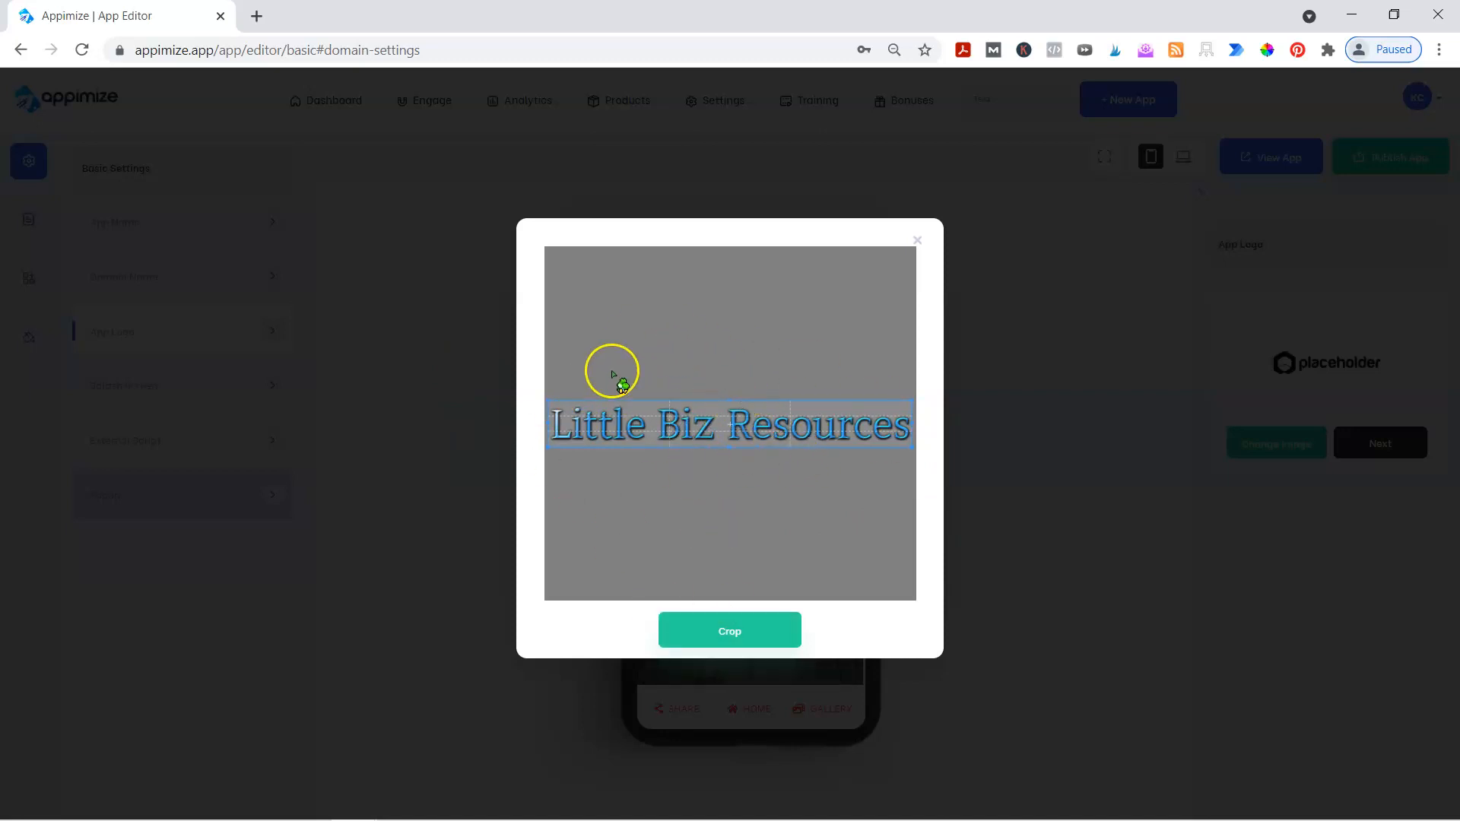
click(736, 637)
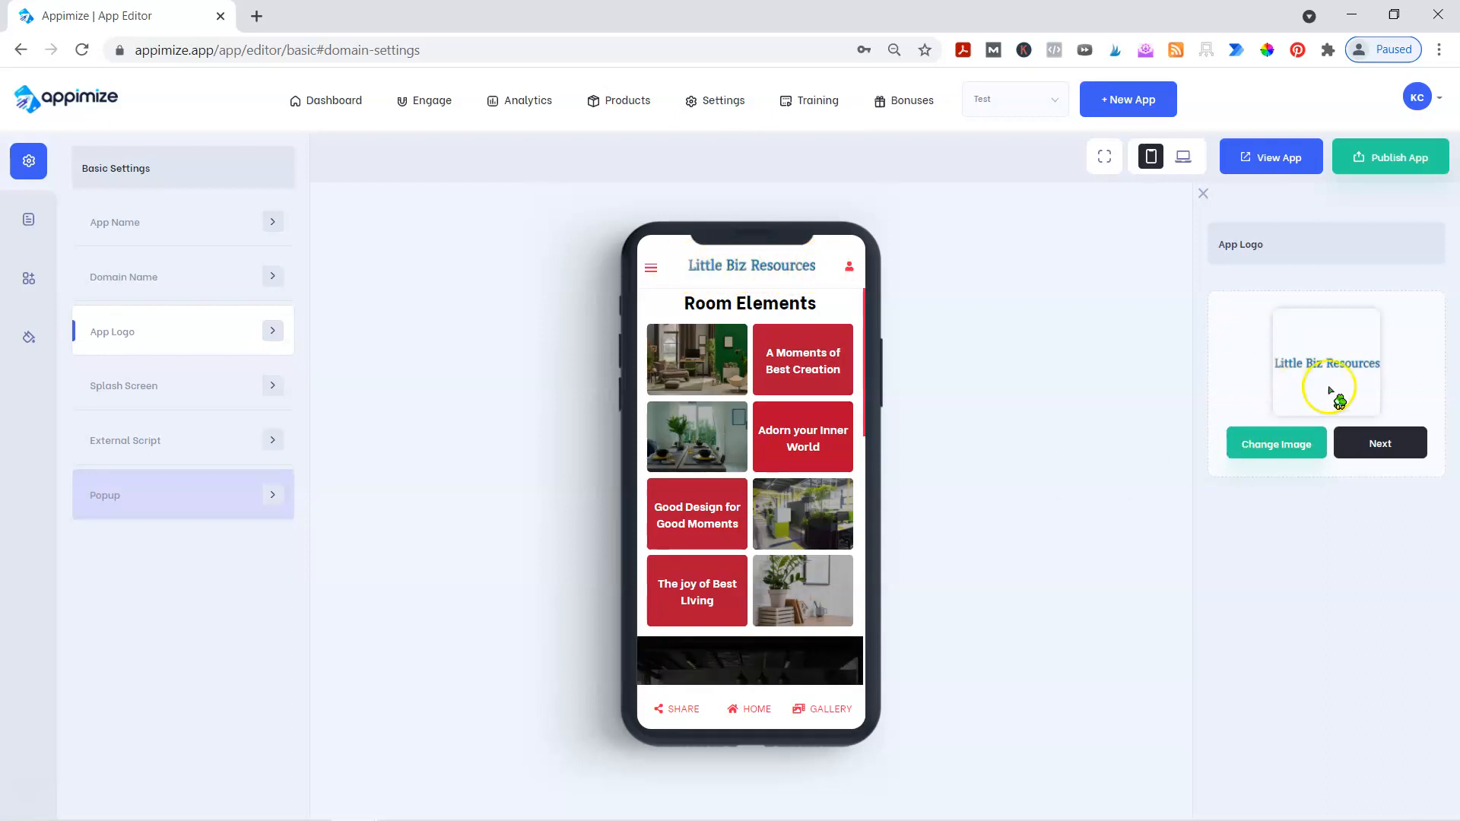
Step: Continue to the splash screen settings and set the background color to purple, rgb(106, 50, 159)
click(1381, 446)
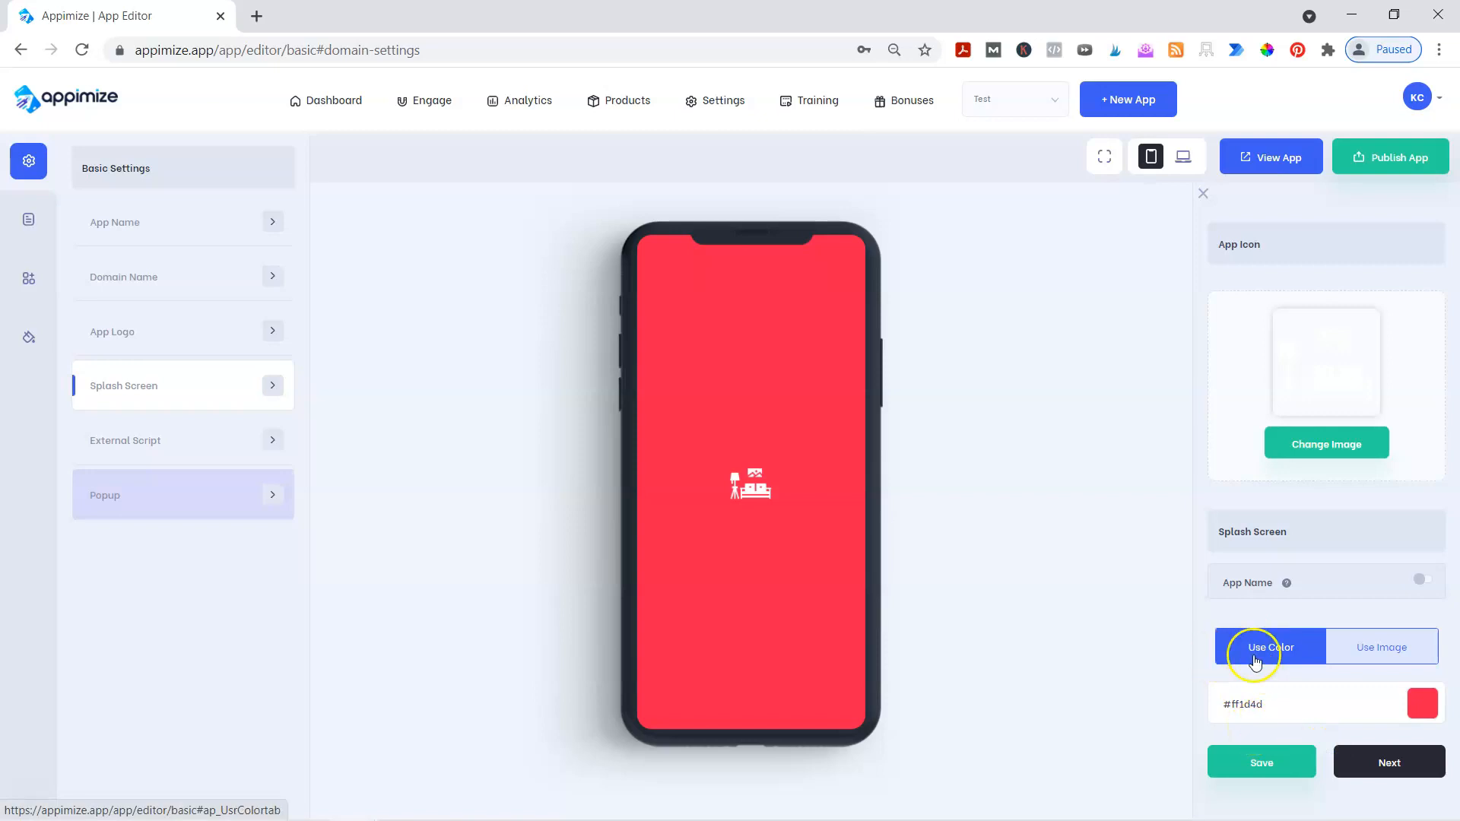
click(1412, 714)
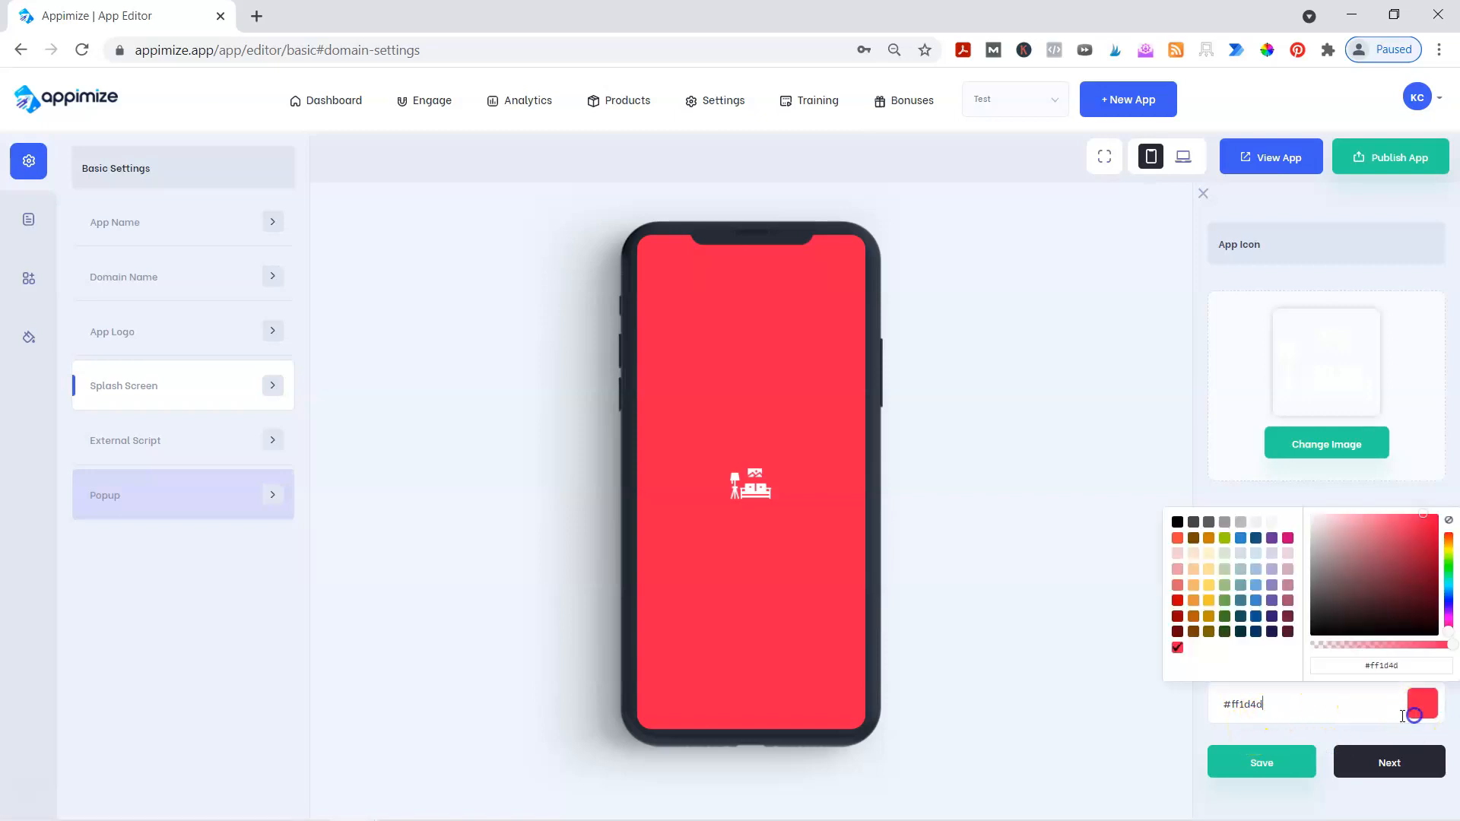
click(1272, 539)
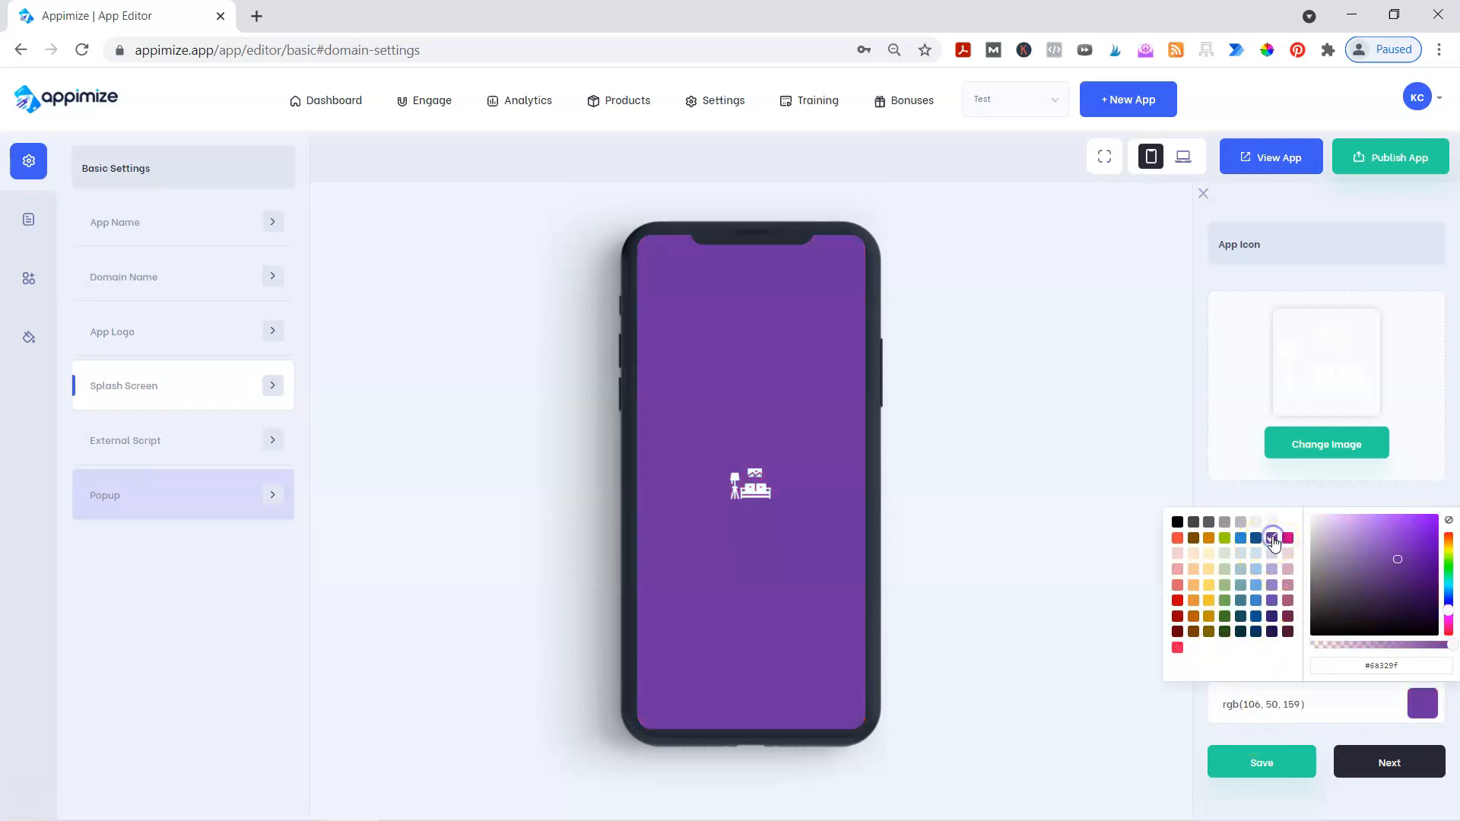
click(1096, 541)
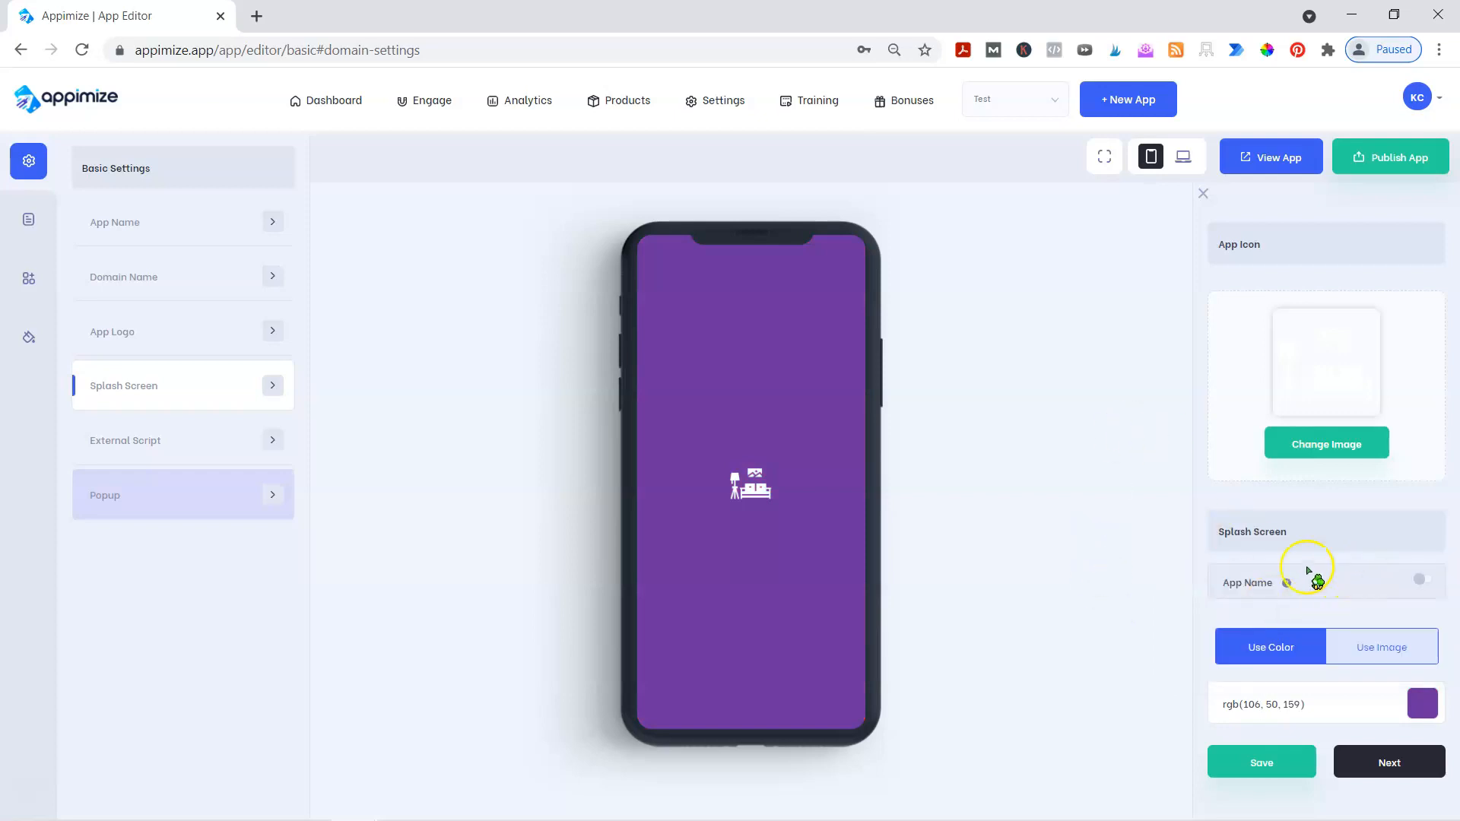
Step: Change the app icon on the splash screen to the alien-1905155_640 image from the Downloads folder
click(1326, 443)
click(883, 414)
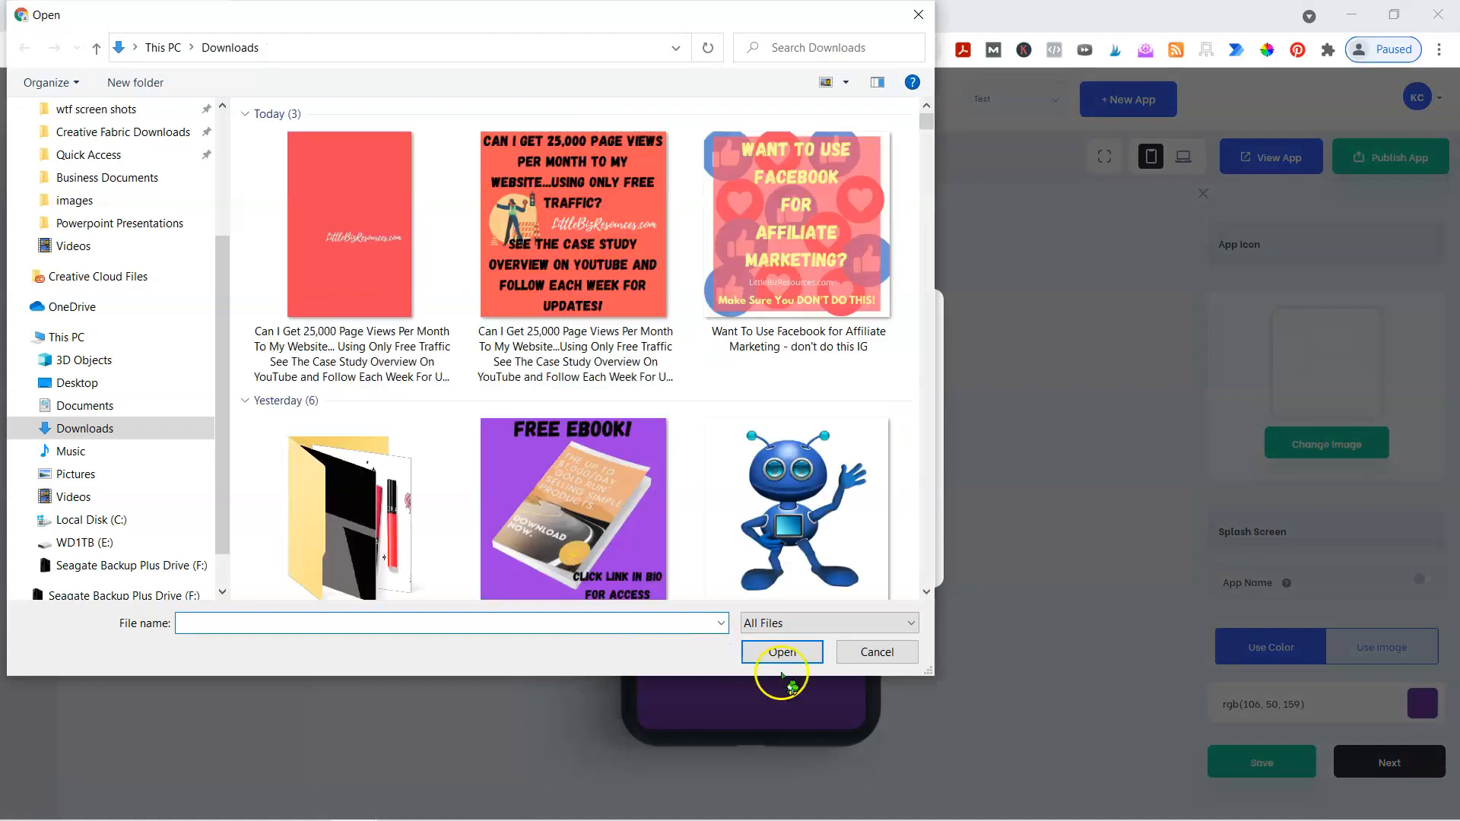
click(791, 504)
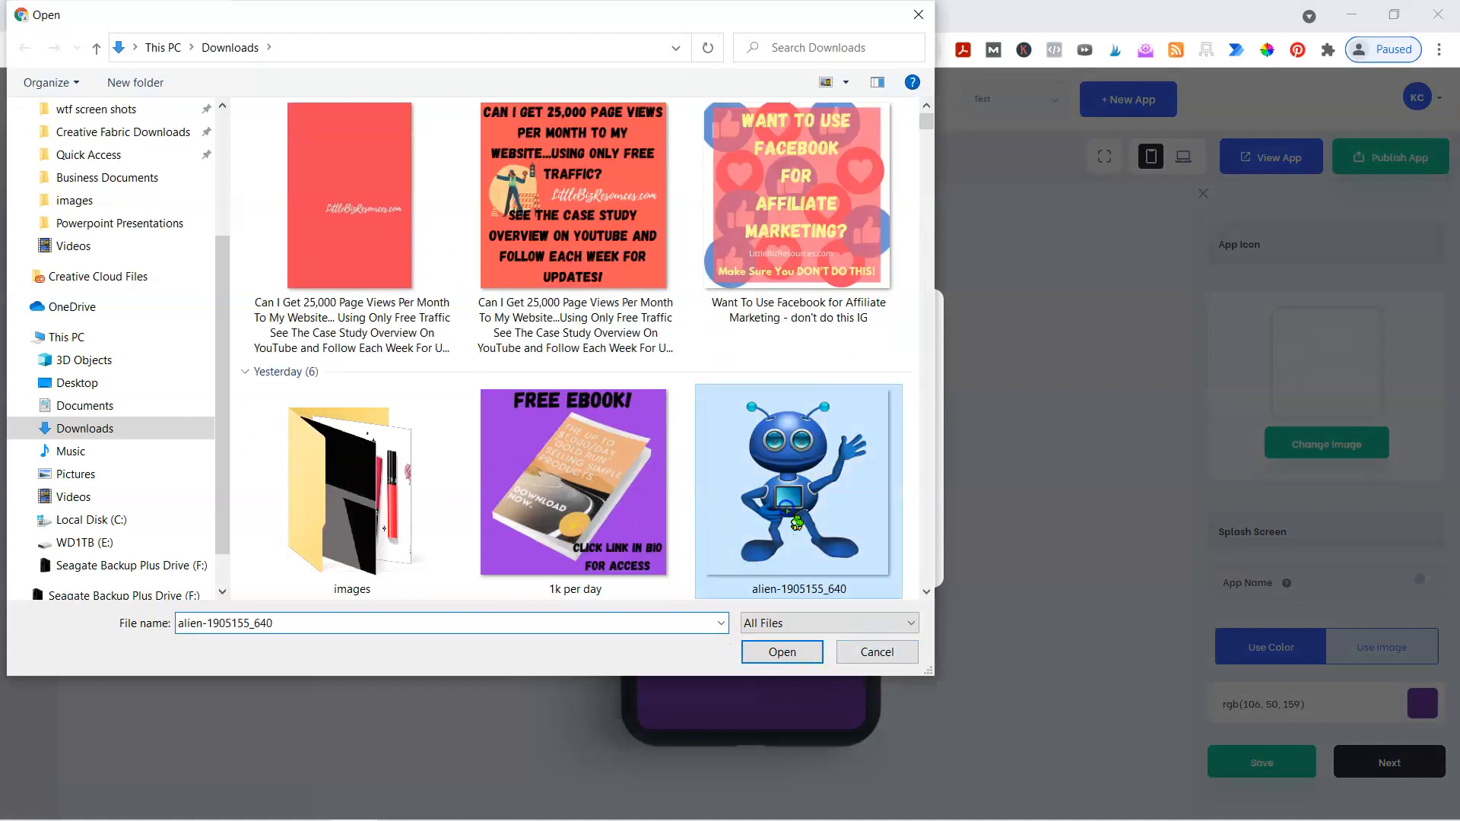
click(809, 652)
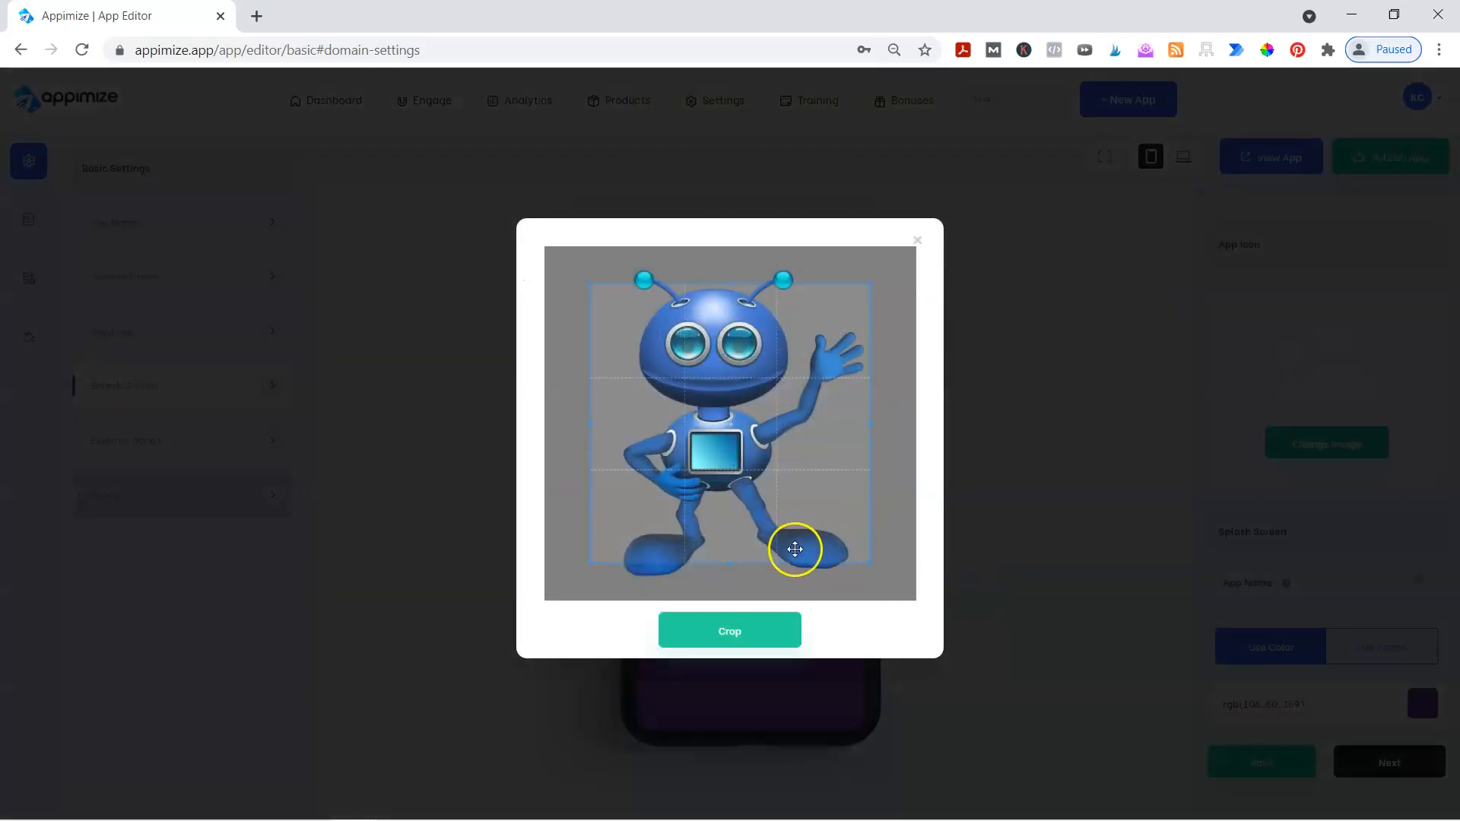
Step: Enlarge and reposition the crop area to include the whole alien figure, and crop the icon image
drag(787, 540, 747, 512)
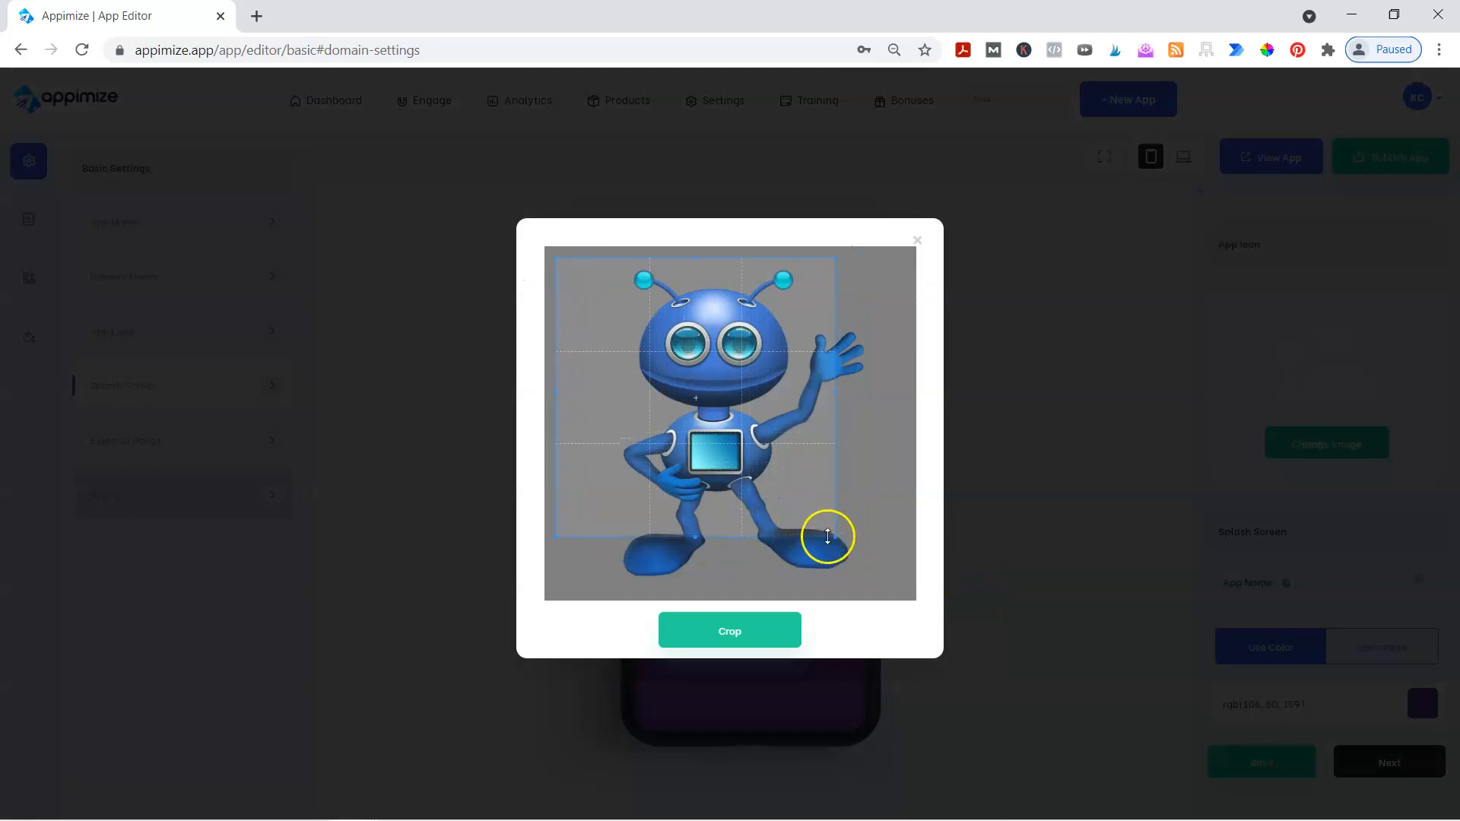
drag(834, 537, 865, 542)
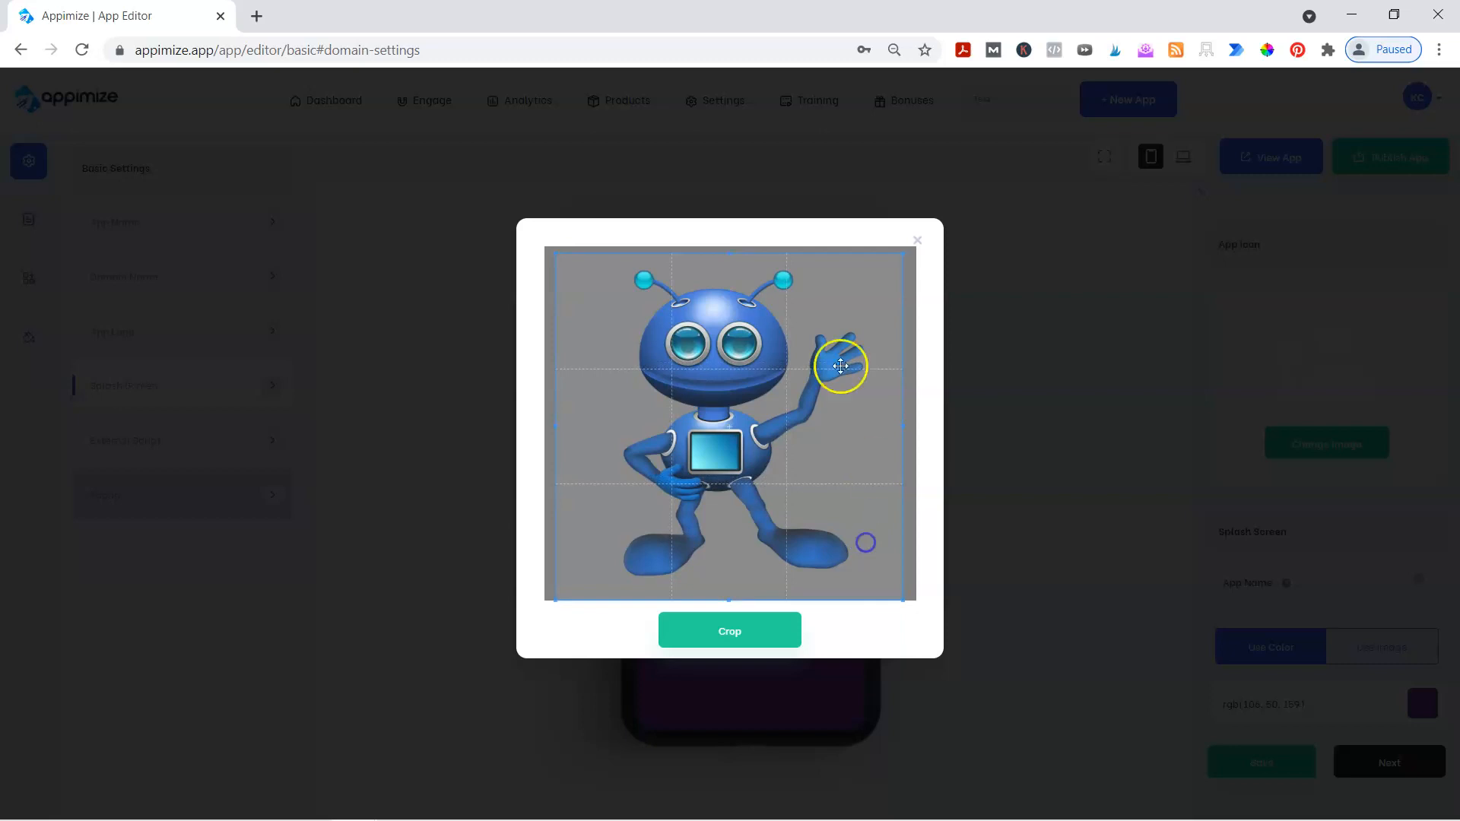
drag(904, 425, 899, 435)
drag(791, 434, 791, 434)
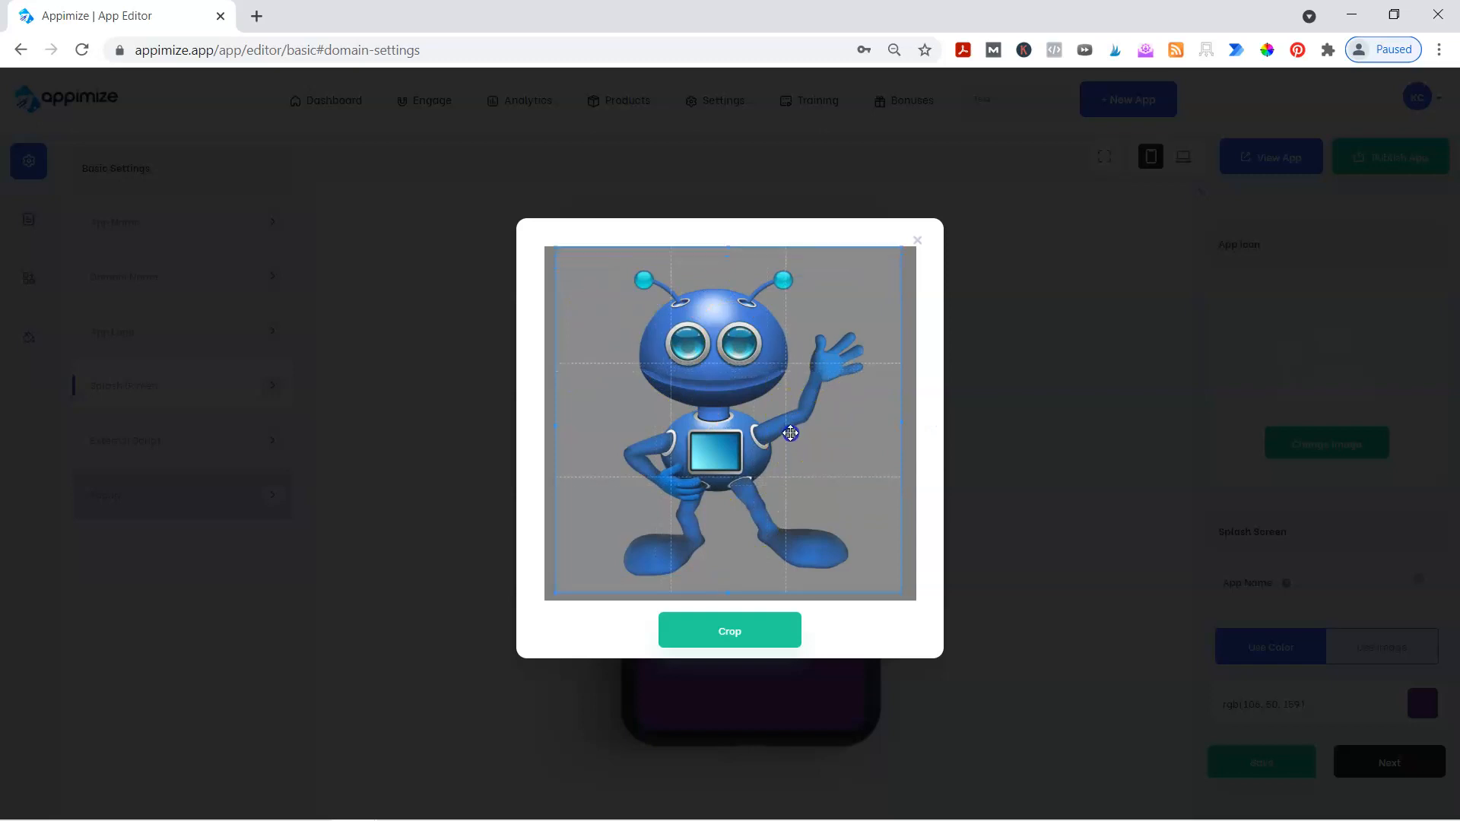
click(717, 629)
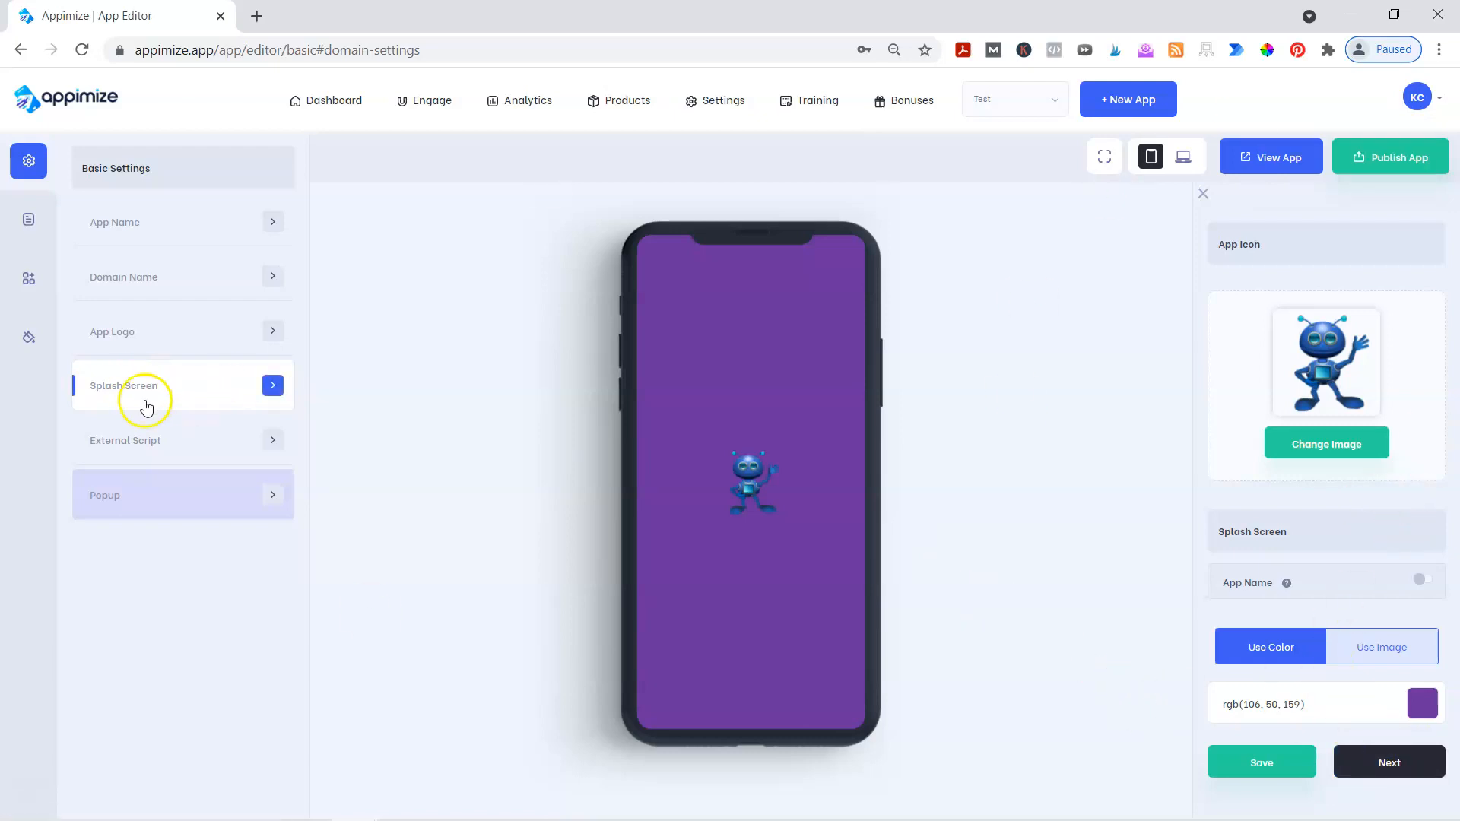
Step: Return to the basic settings and examine the External Script fields and the Popup option
click(1373, 766)
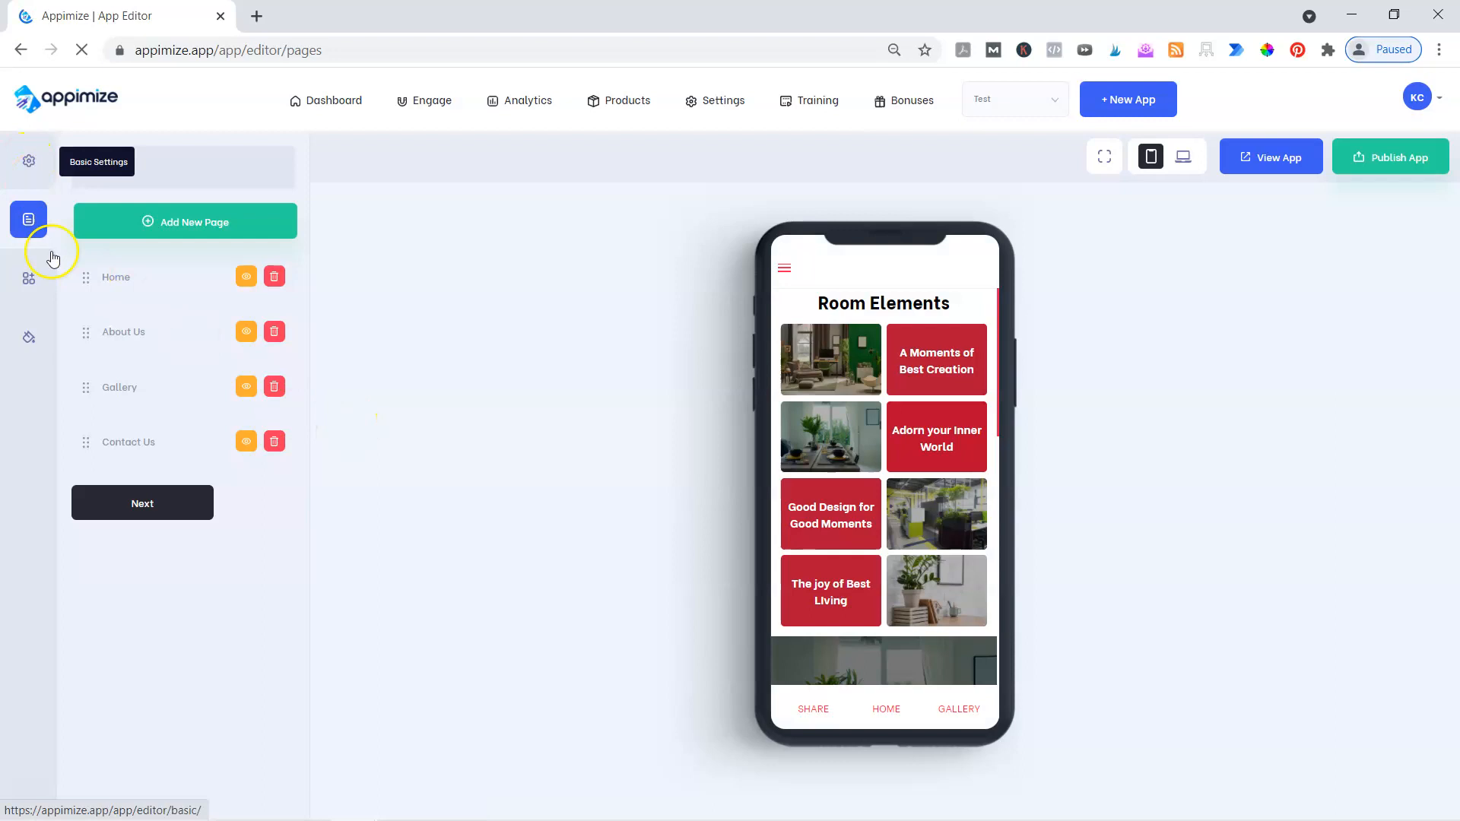
click(29, 162)
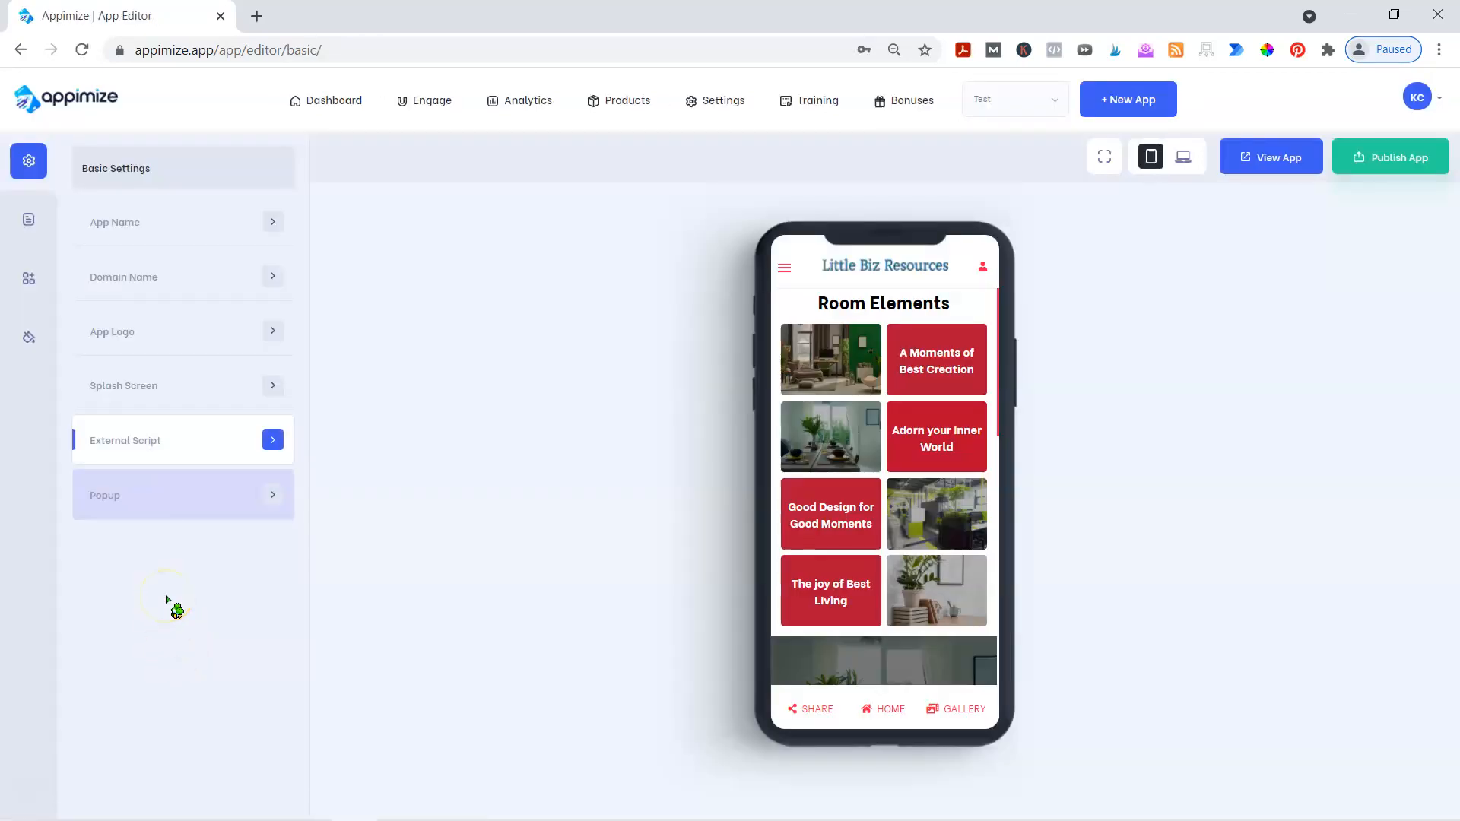
click(182, 459)
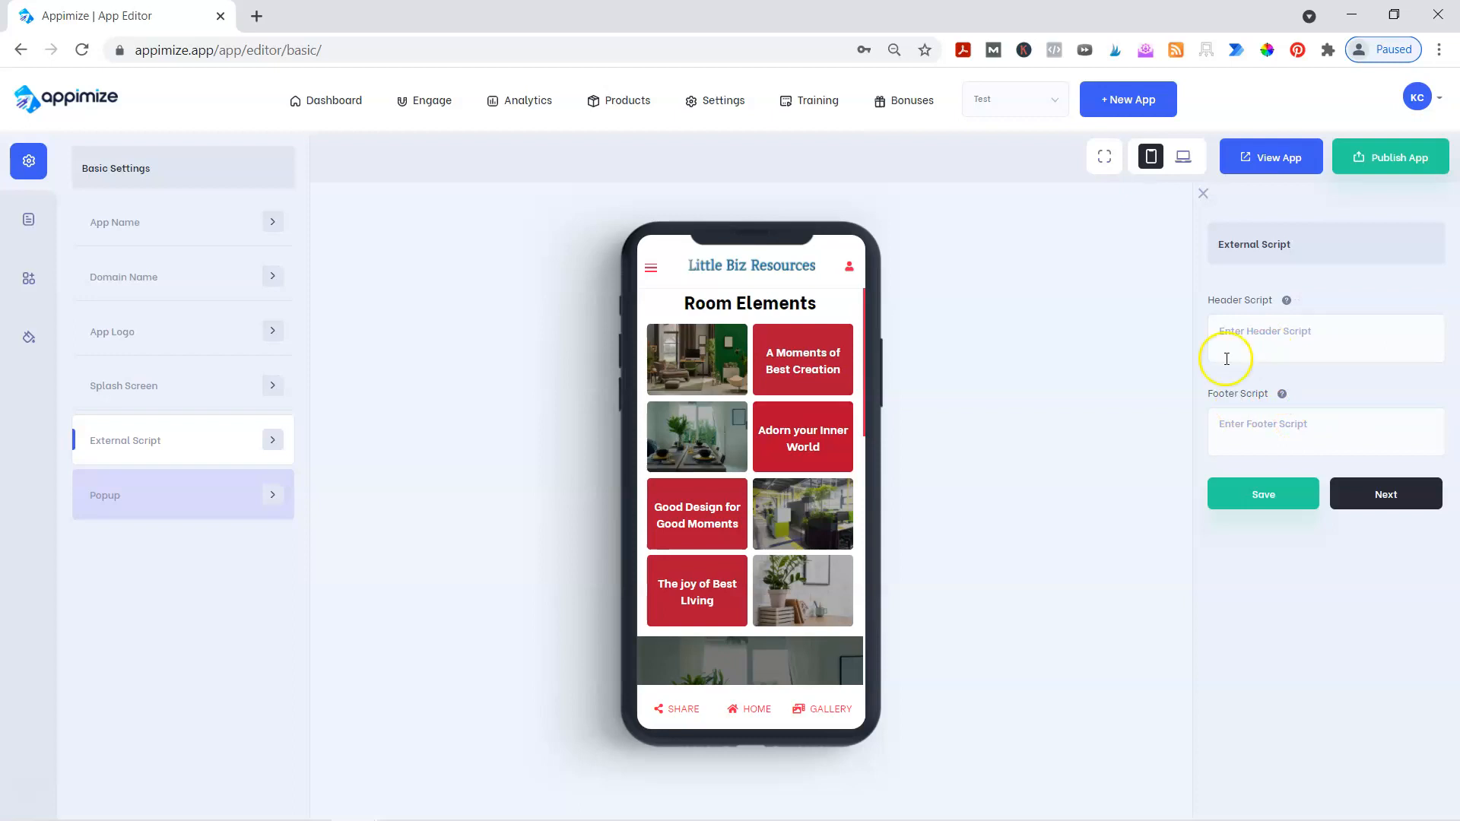
mouse_move(174, 492)
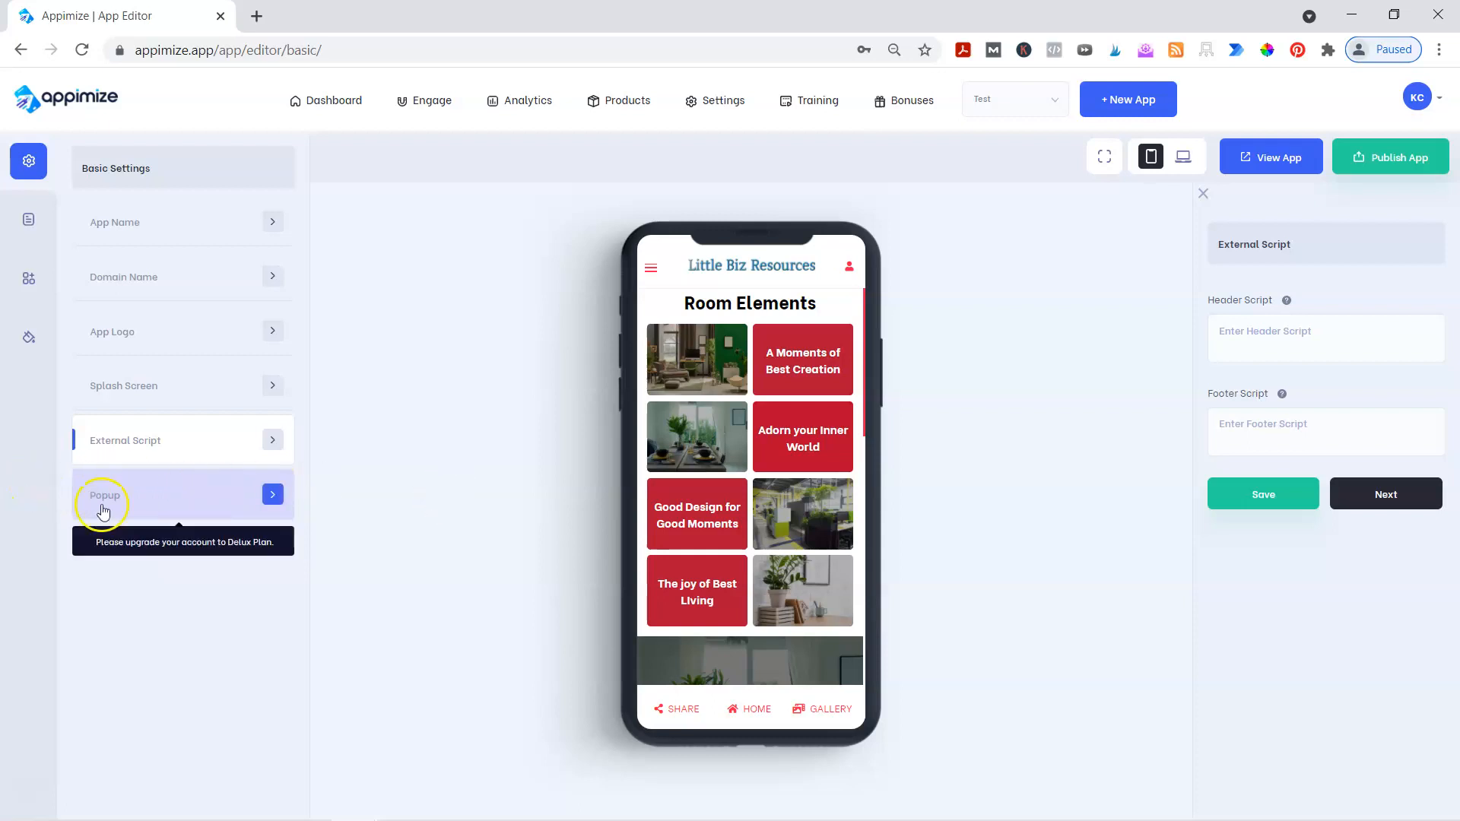
Step: Go back to the splash screen settings to check the app icon and background color, and leave them again
click(28, 225)
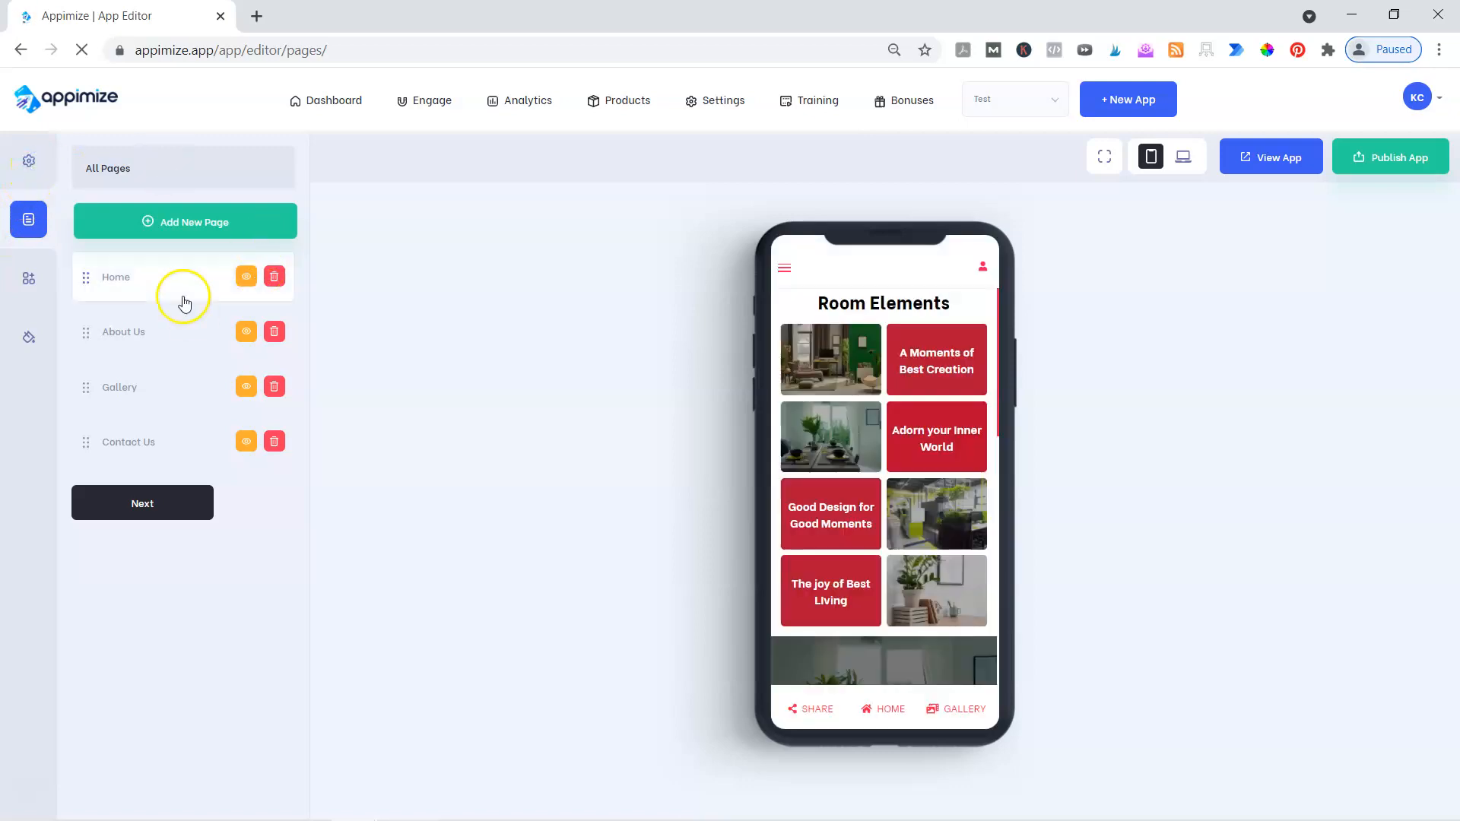
click(31, 161)
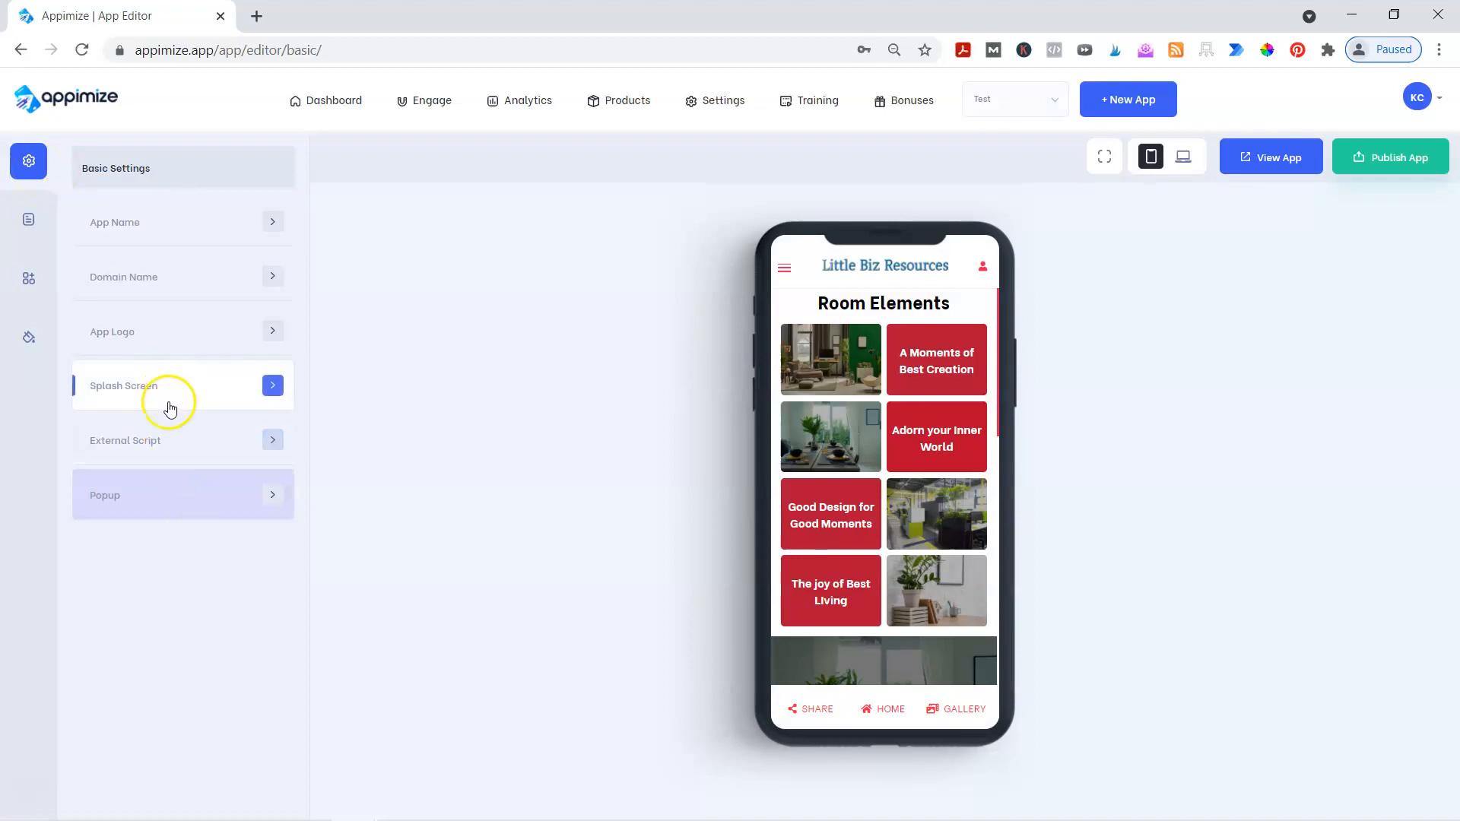
click(164, 397)
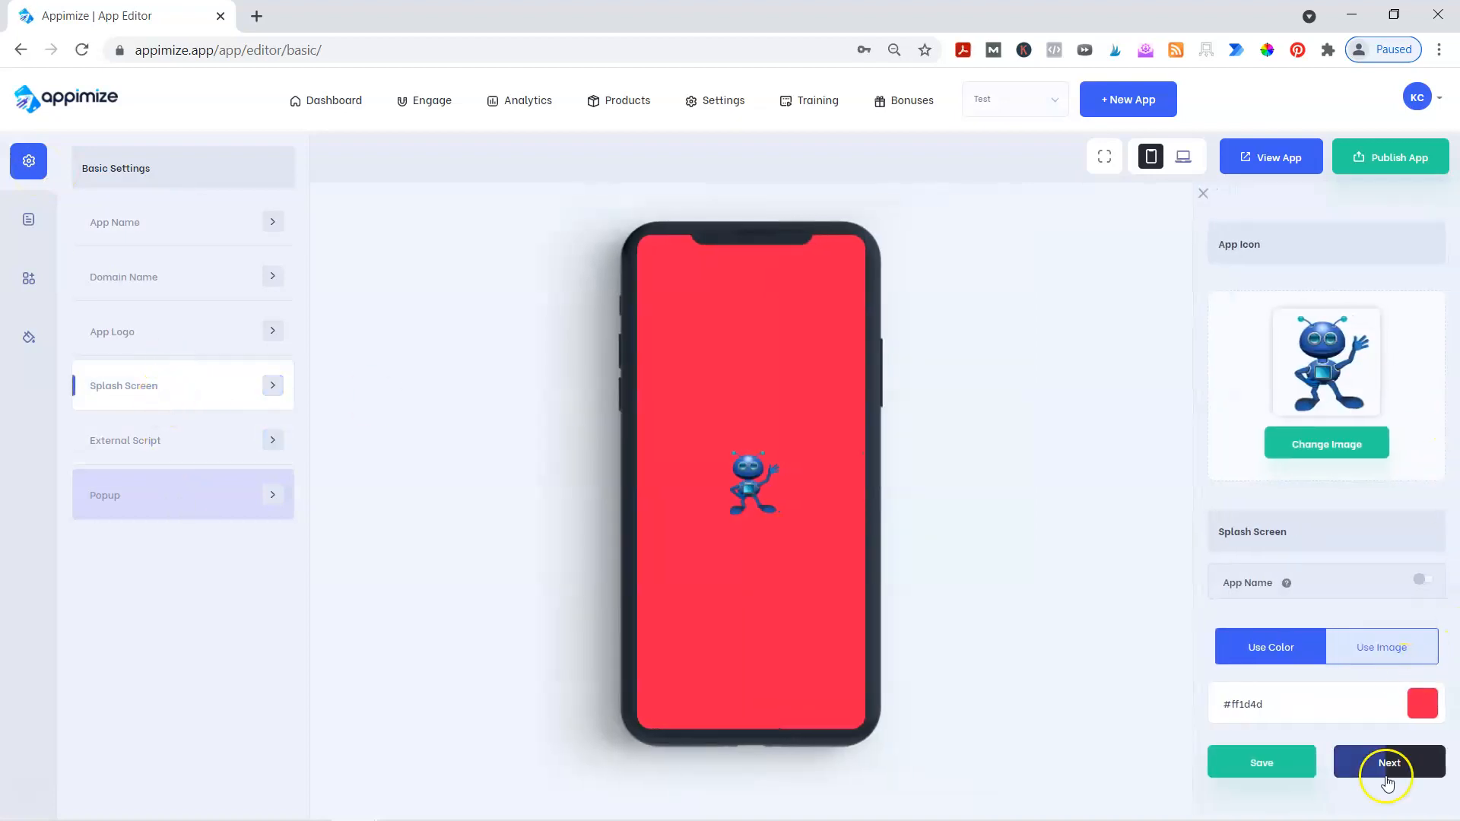
click(1375, 760)
Step: Open the app's page list and examine the components of the Home and About Us pages
click(29, 219)
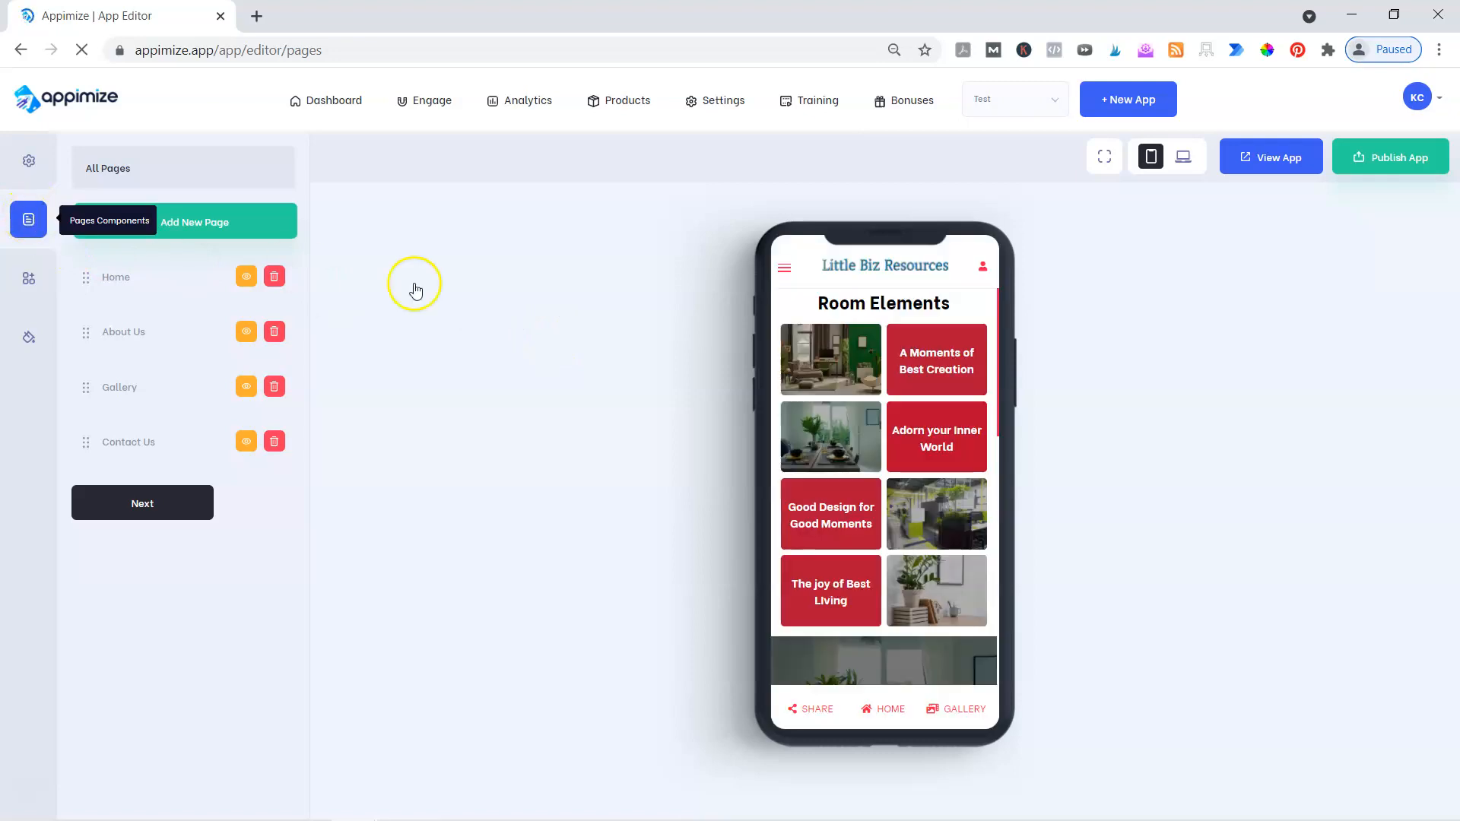
click(122, 278)
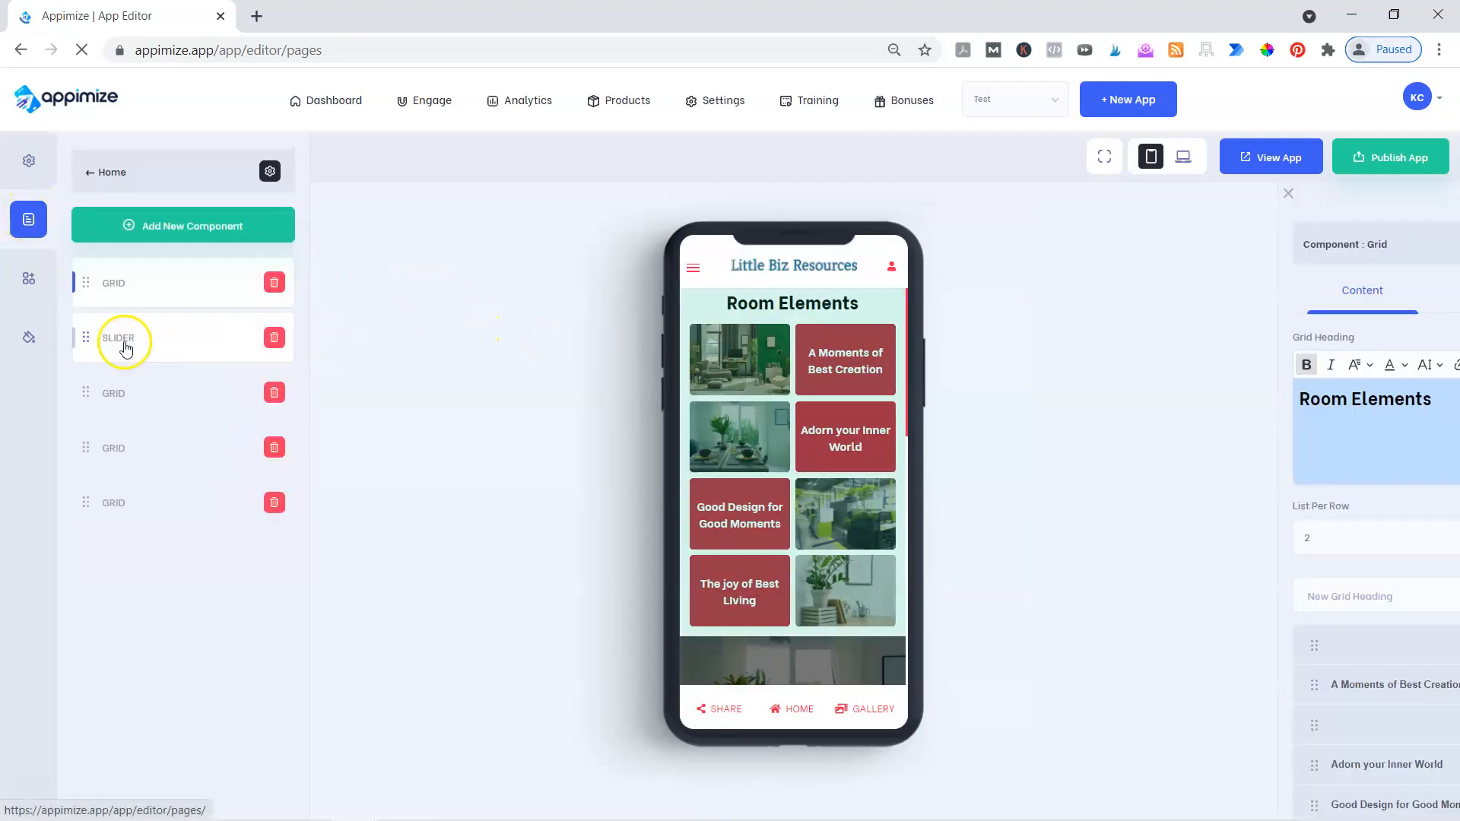
click(87, 170)
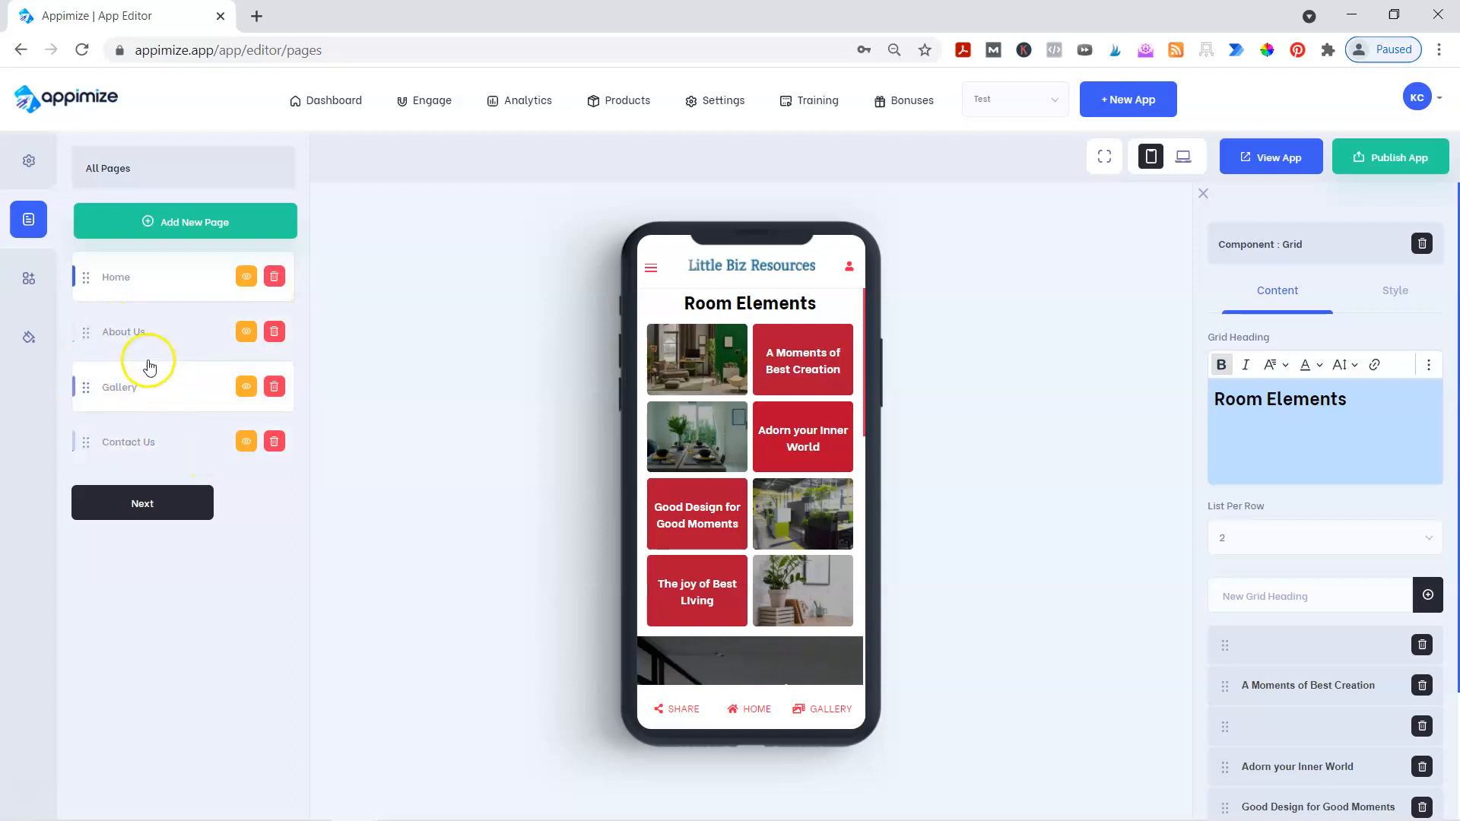
click(145, 323)
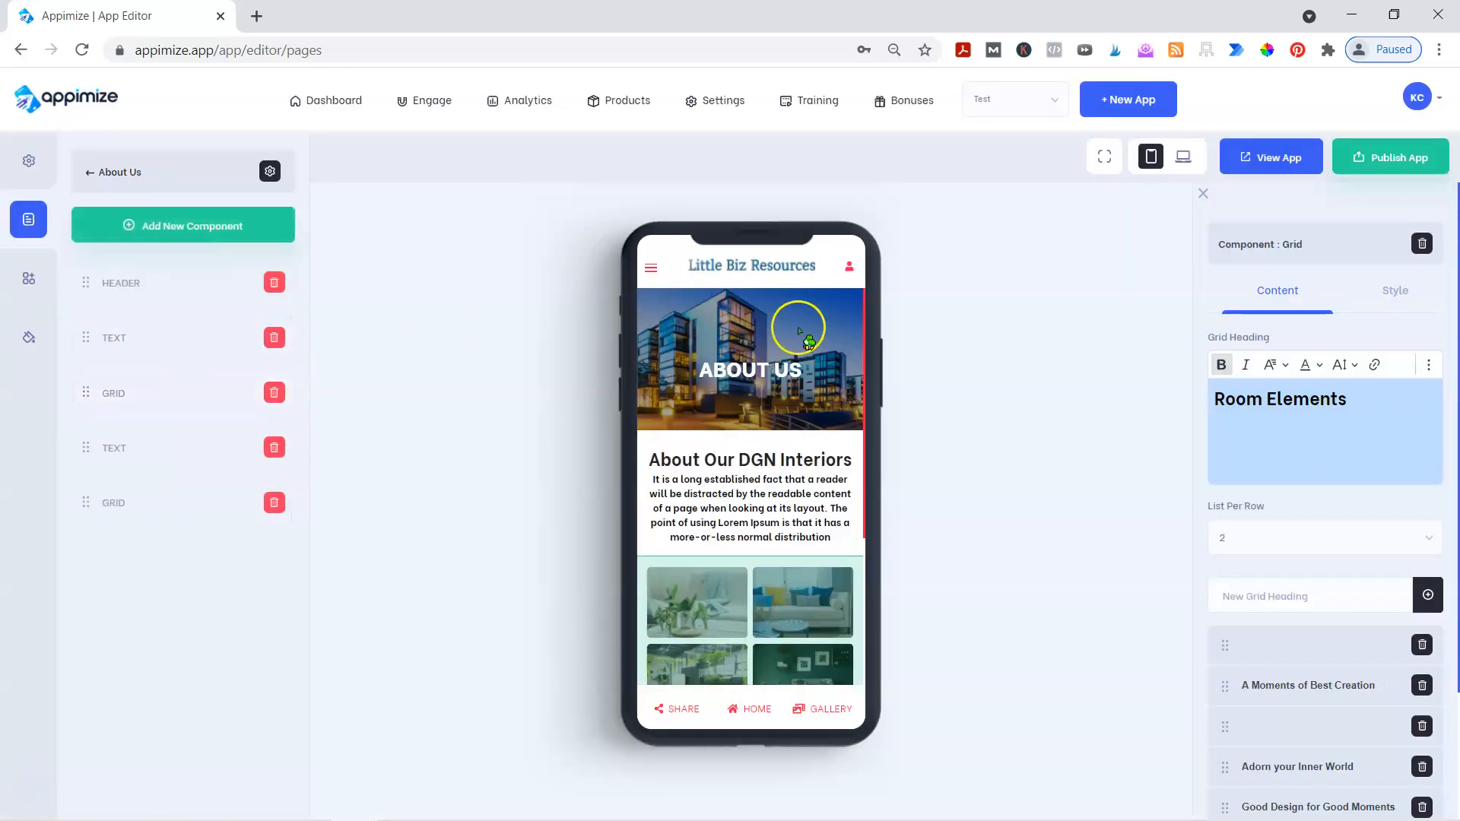
scroll(791, 411, down, 3)
scroll(793, 413, up, 3)
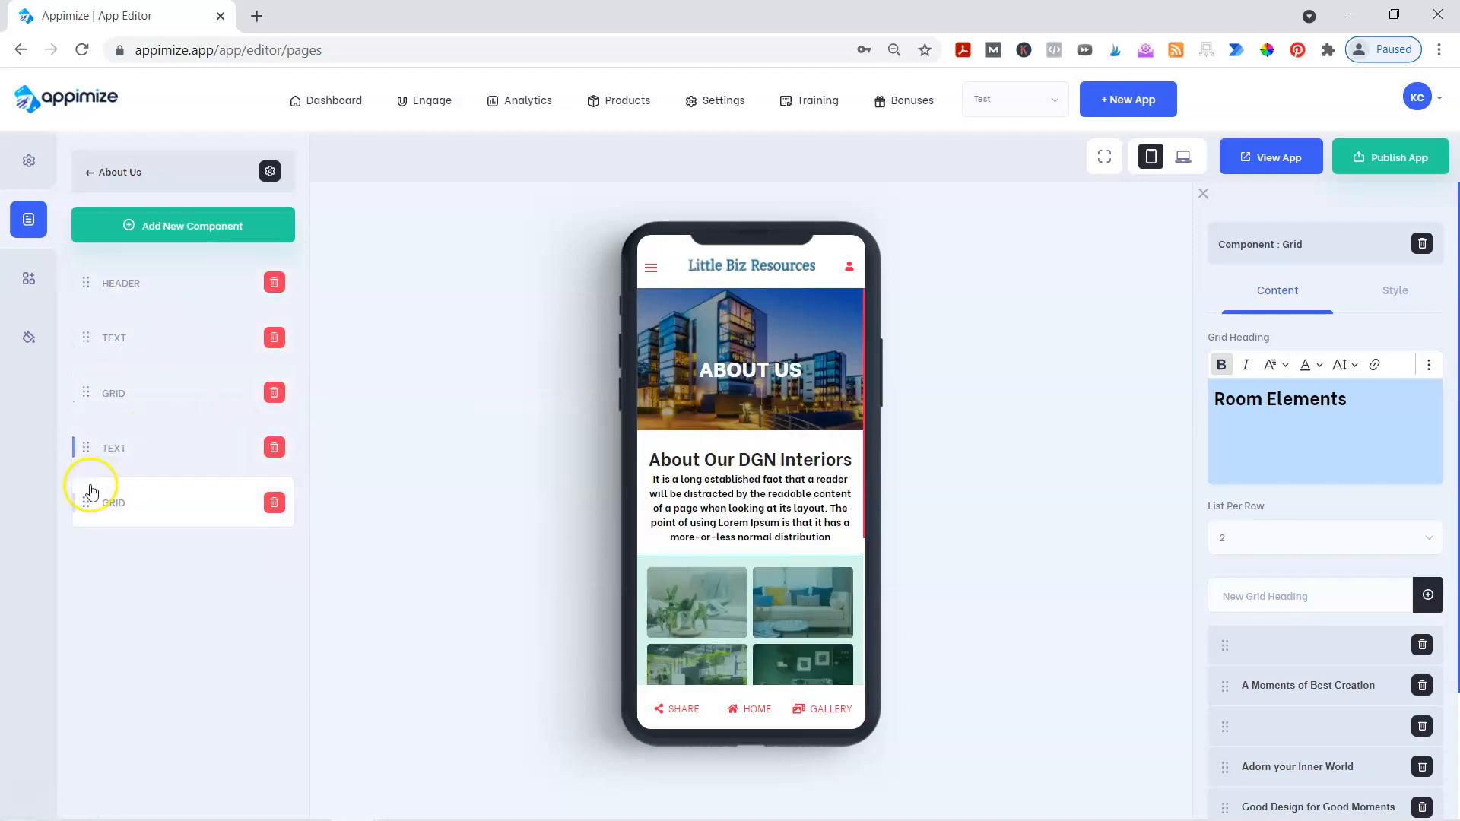
Step: Add the subheading "subheading" and the description "dhfajdhajk" to the header component of the About Us page
click(143, 295)
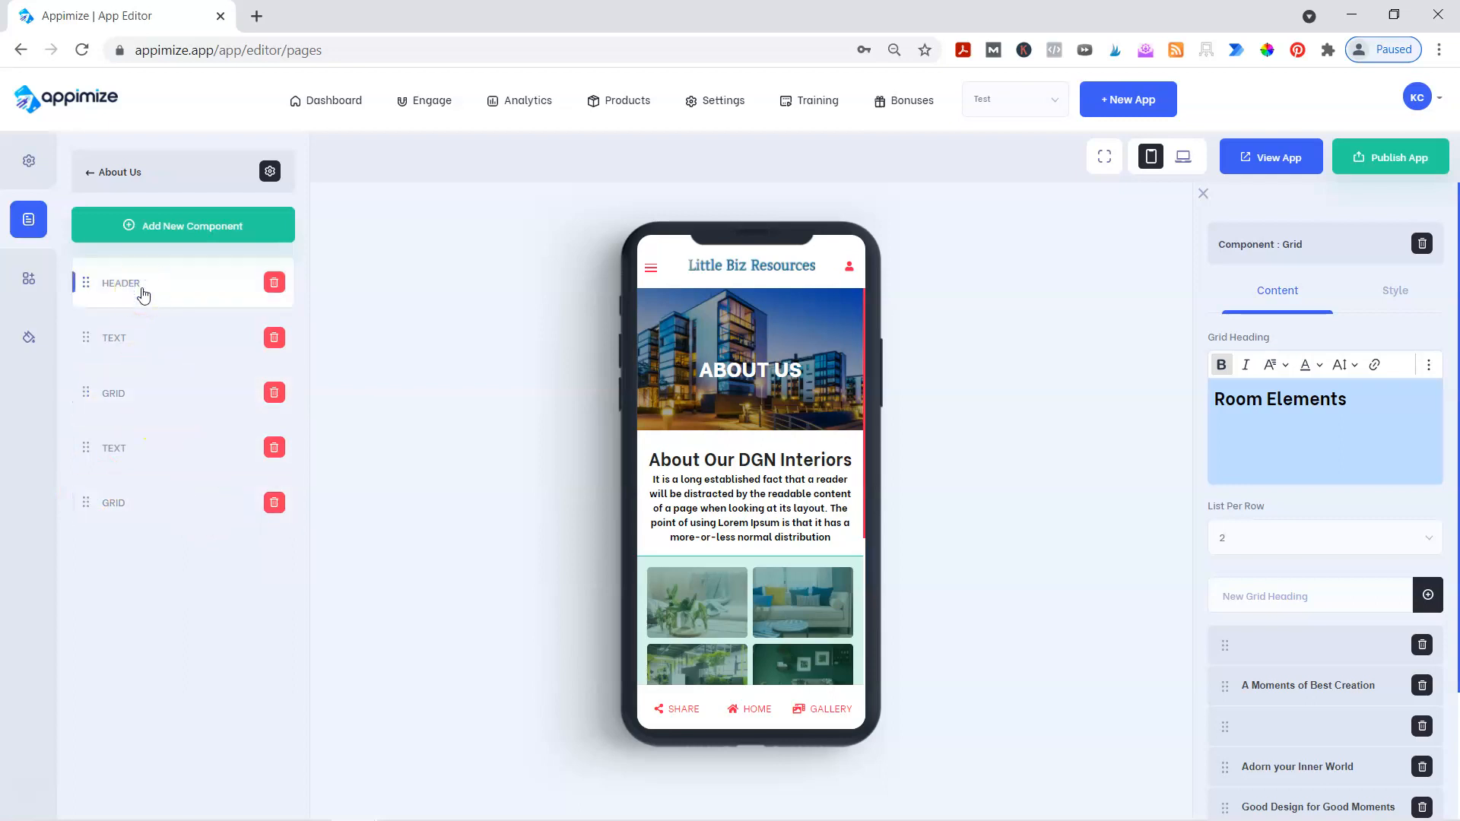
click(1258, 428)
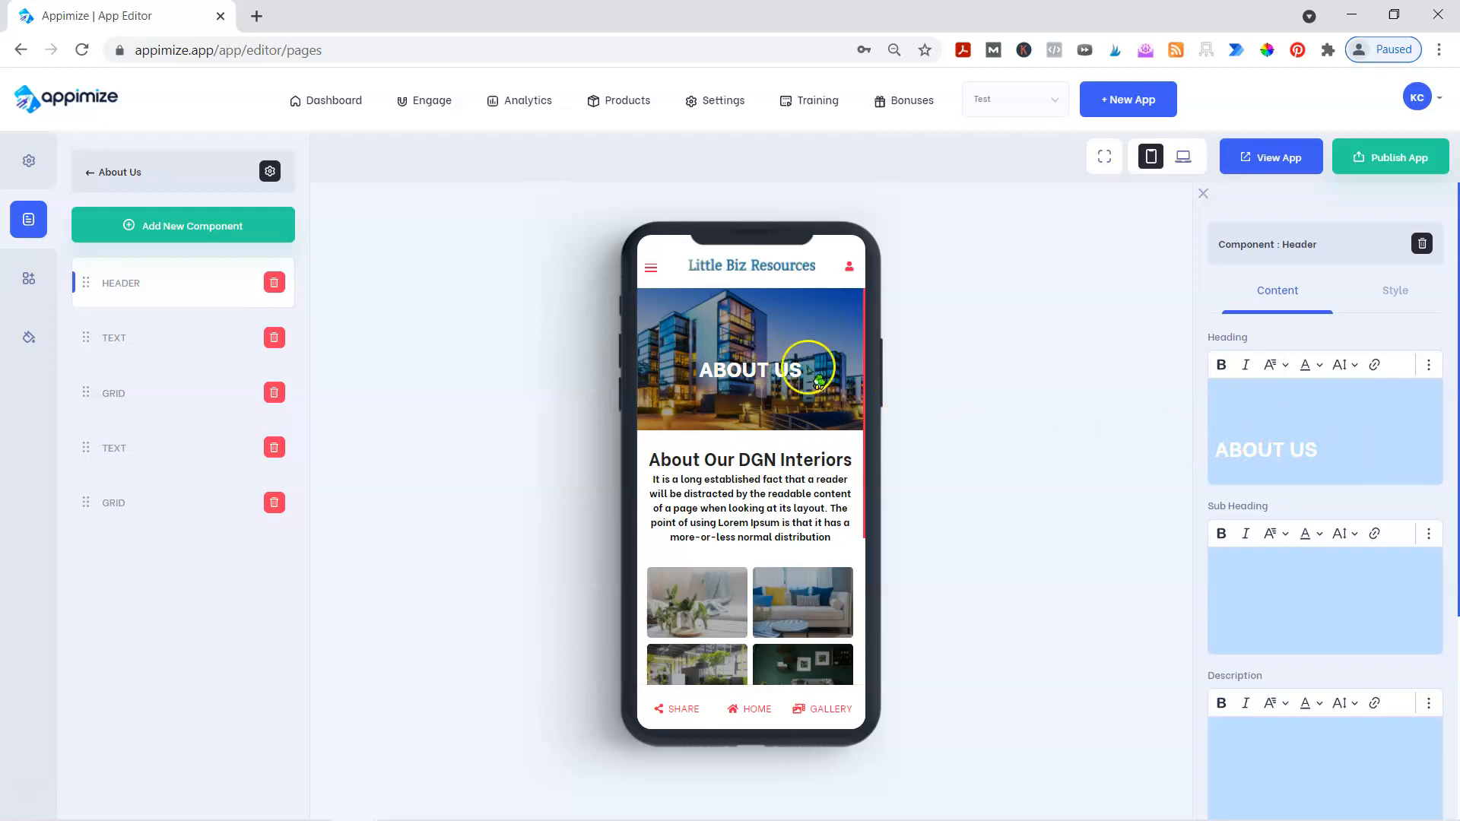
scroll(1338, 502, down, 2)
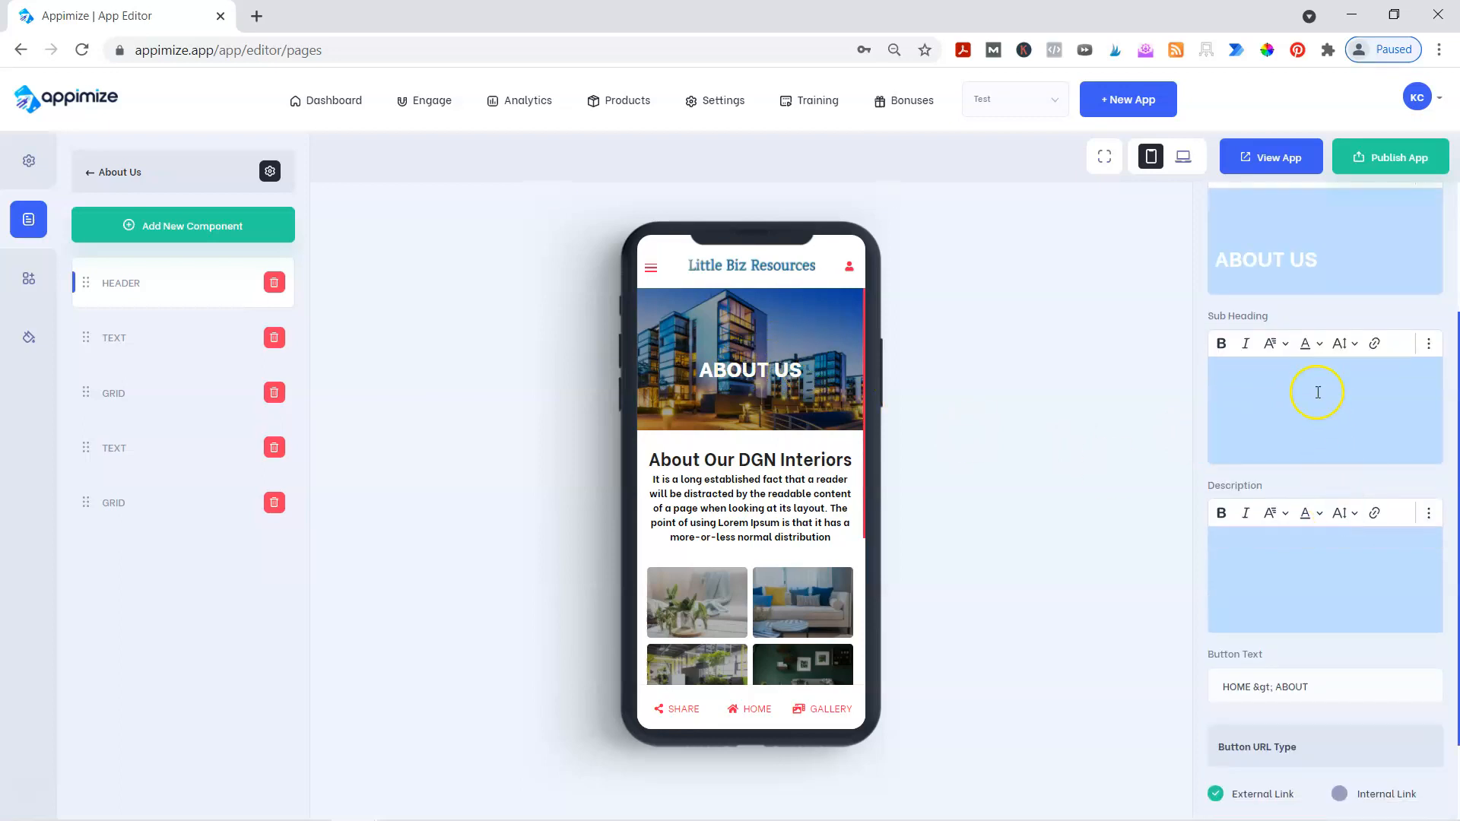
click(1237, 393)
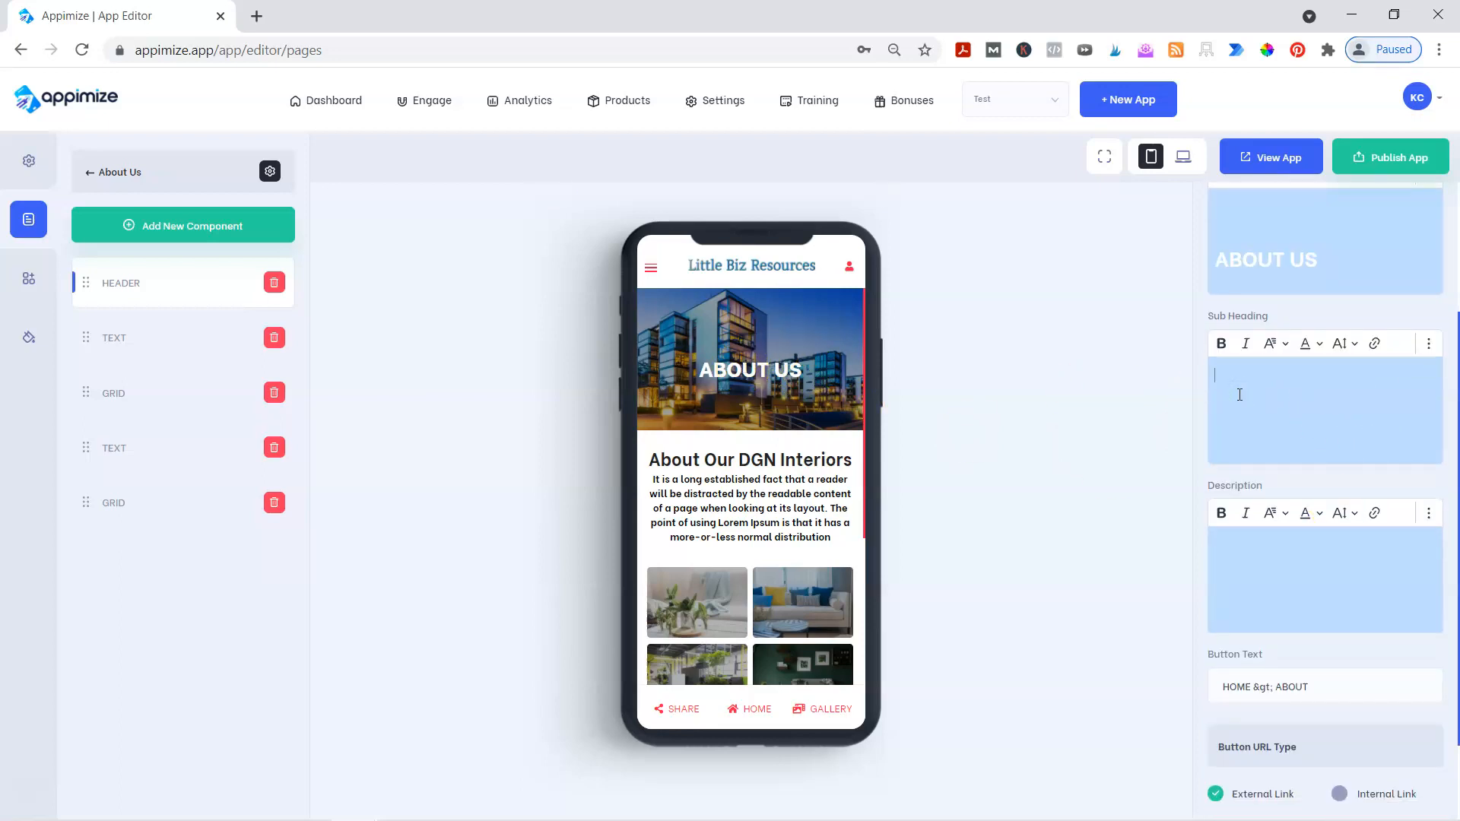
text(subheading)
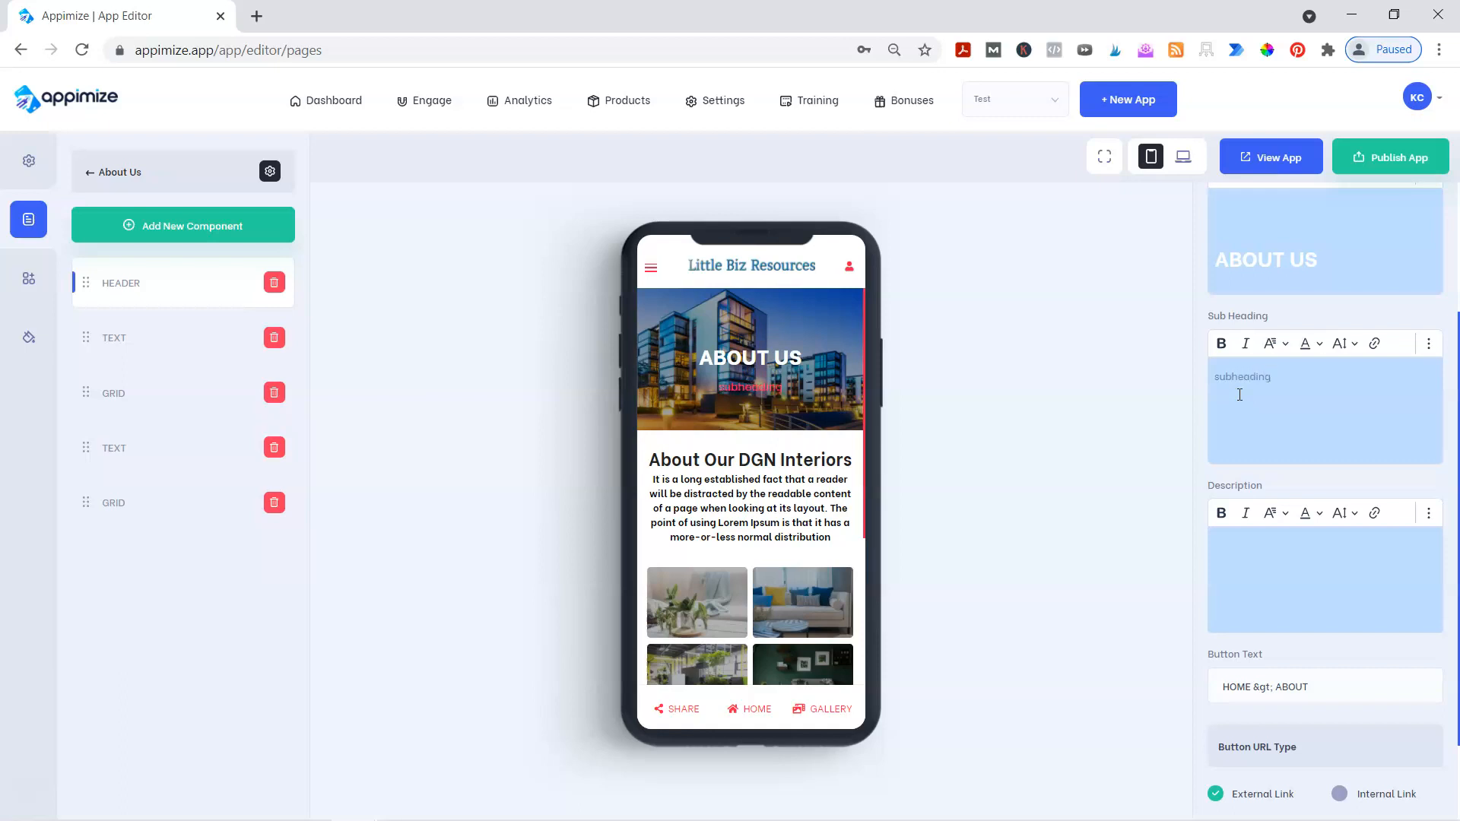
click(1254, 570)
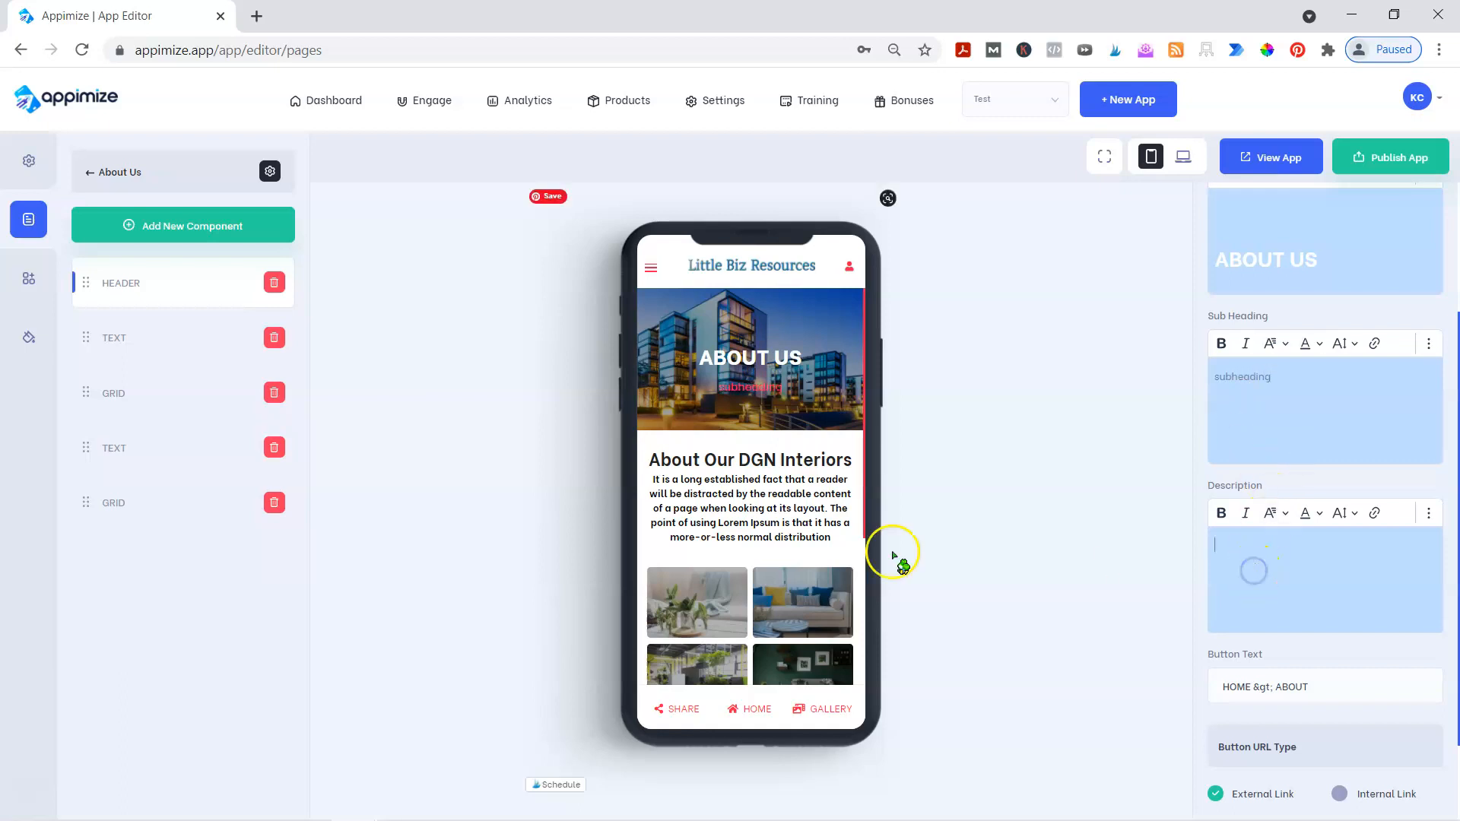
text(dhfajdhajk)
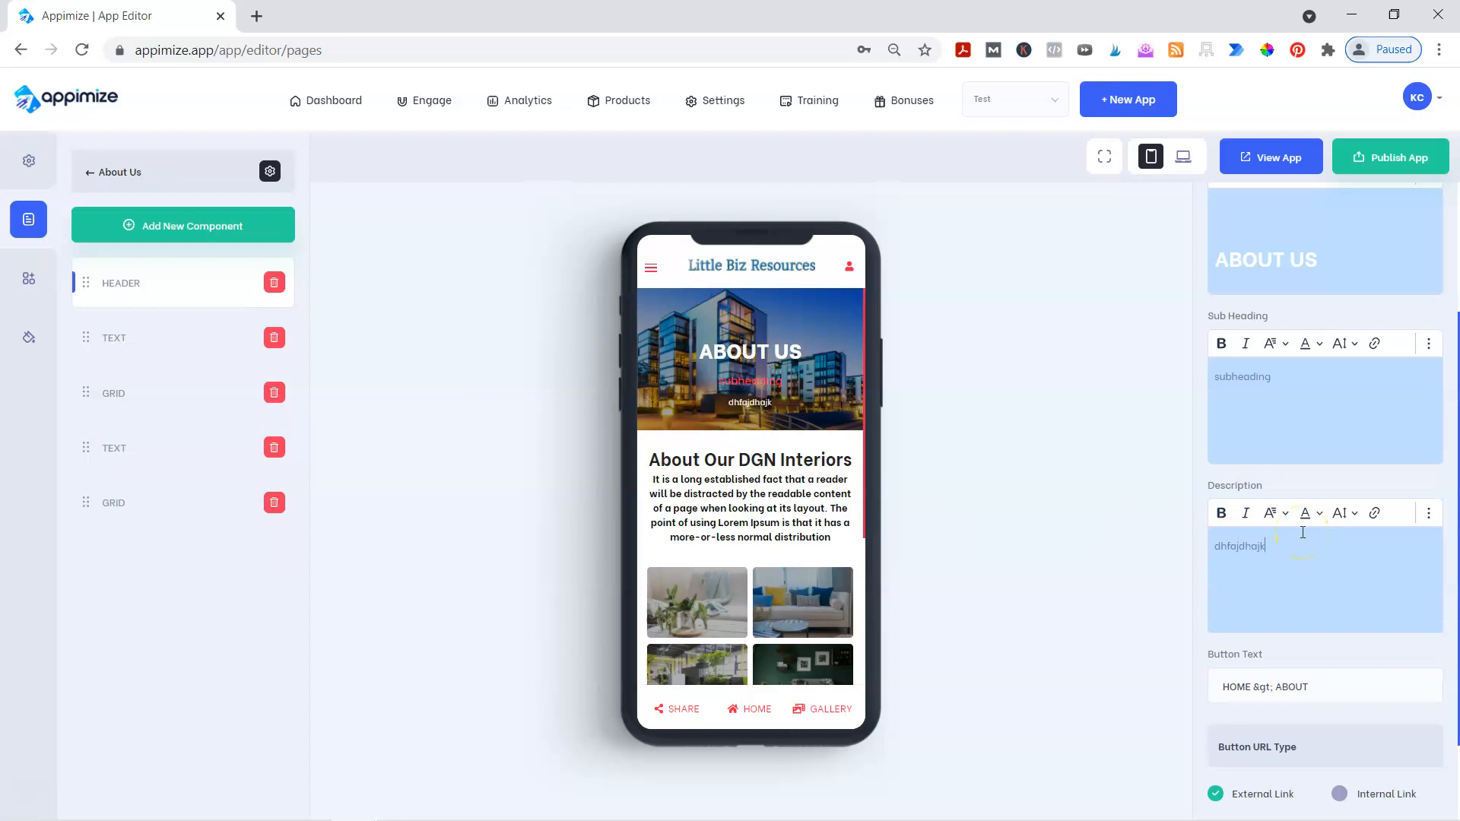
Step: View the style options of the header component and return to its content settings
scroll(1336, 637, up, 3)
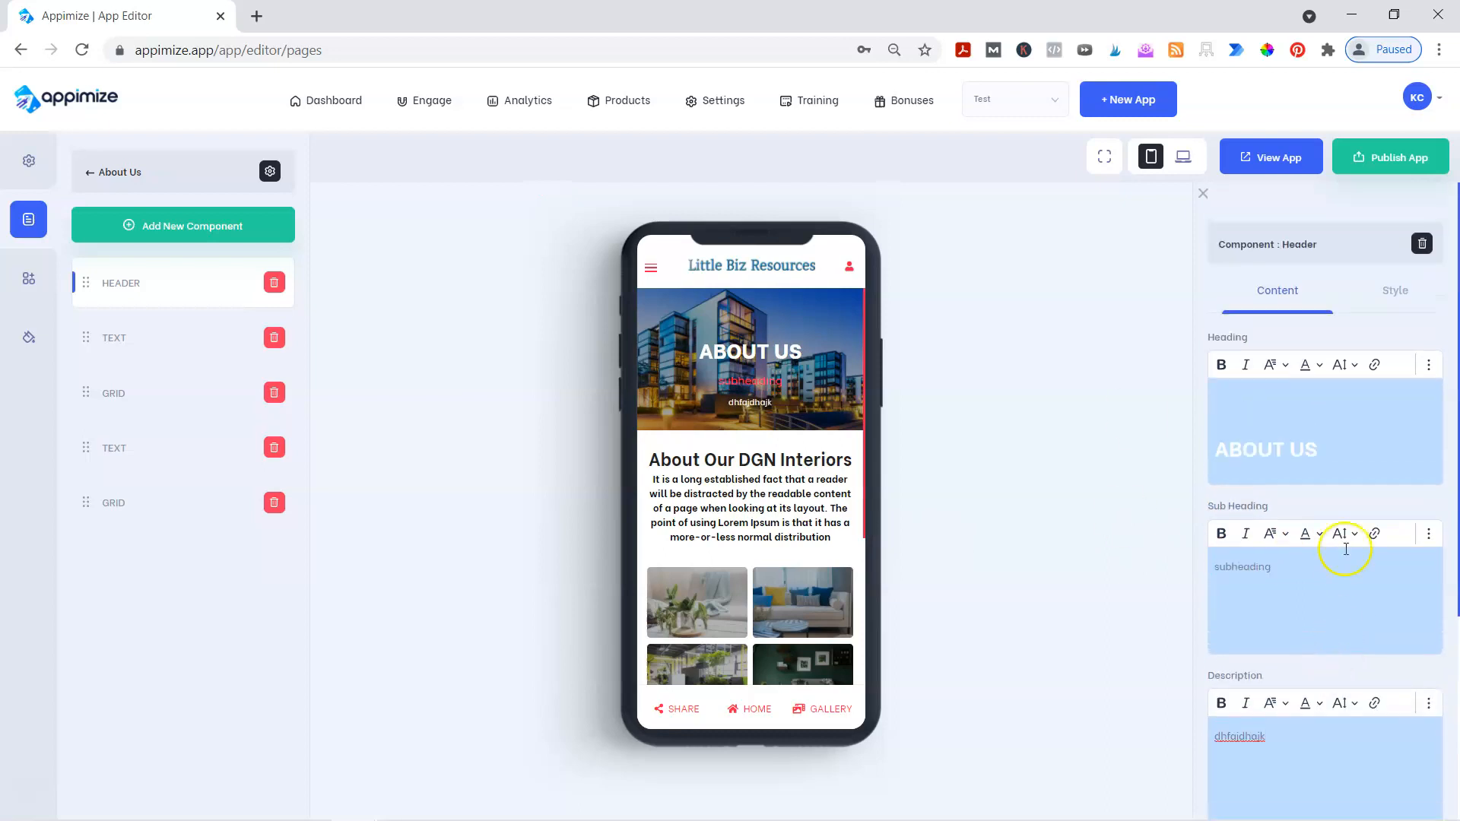
click(1416, 292)
click(1285, 291)
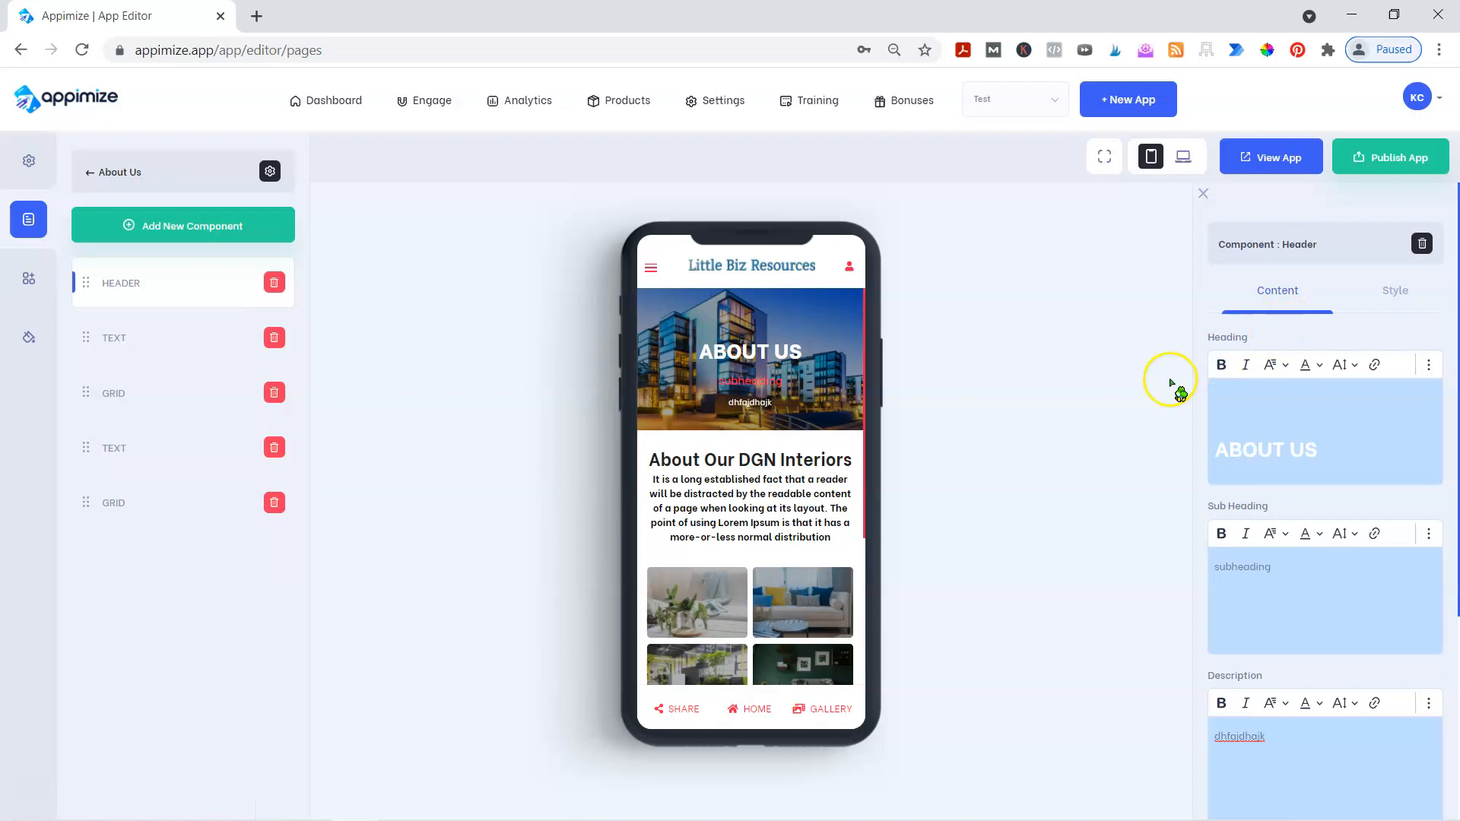
Step: Open the Training page in a separate browser tab, look over the tutorial videos and close the tab
mouse_move(751, 103)
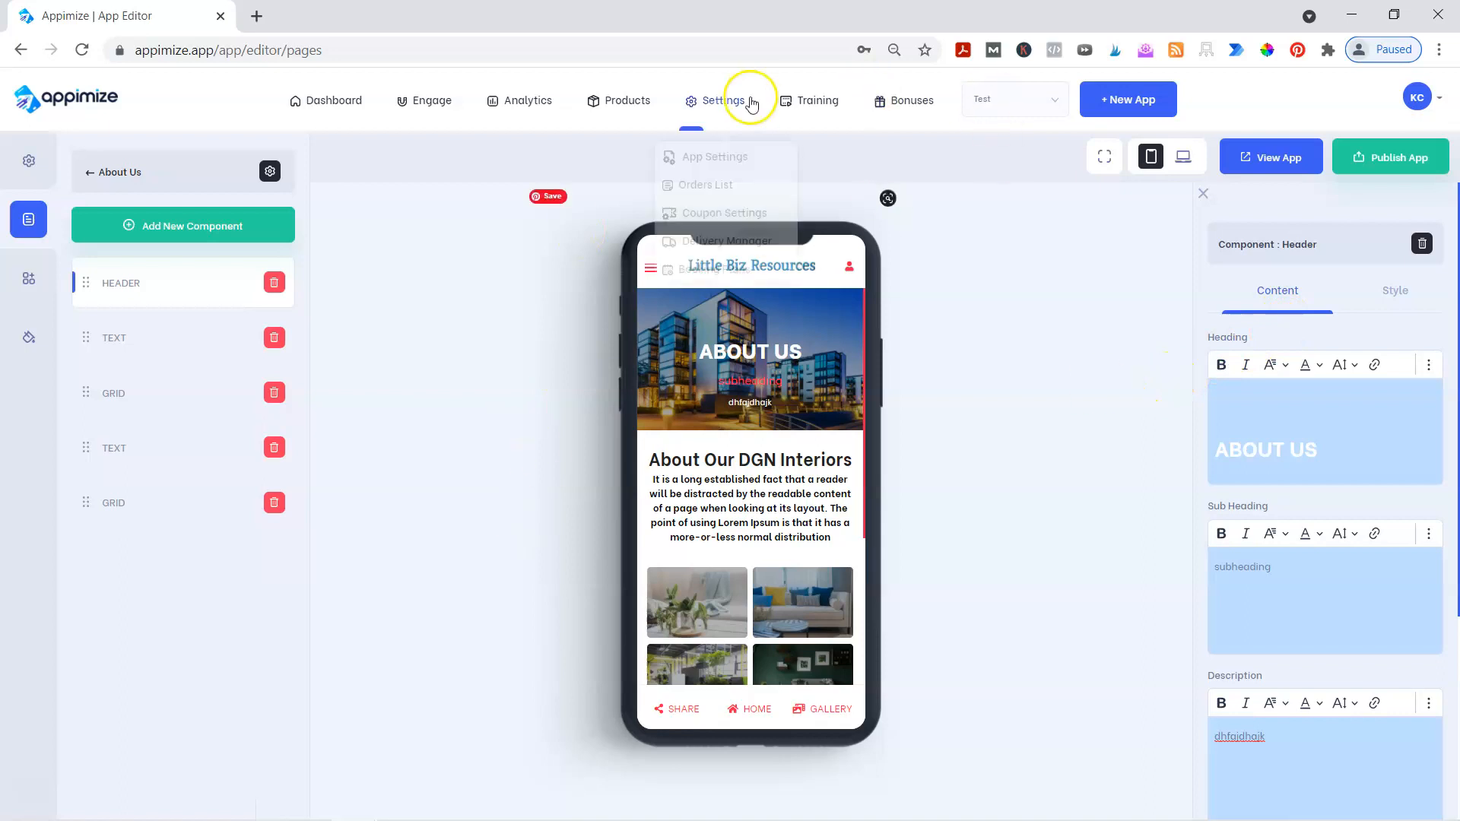
right_click(821, 101)
click(831, 115)
click(392, 23)
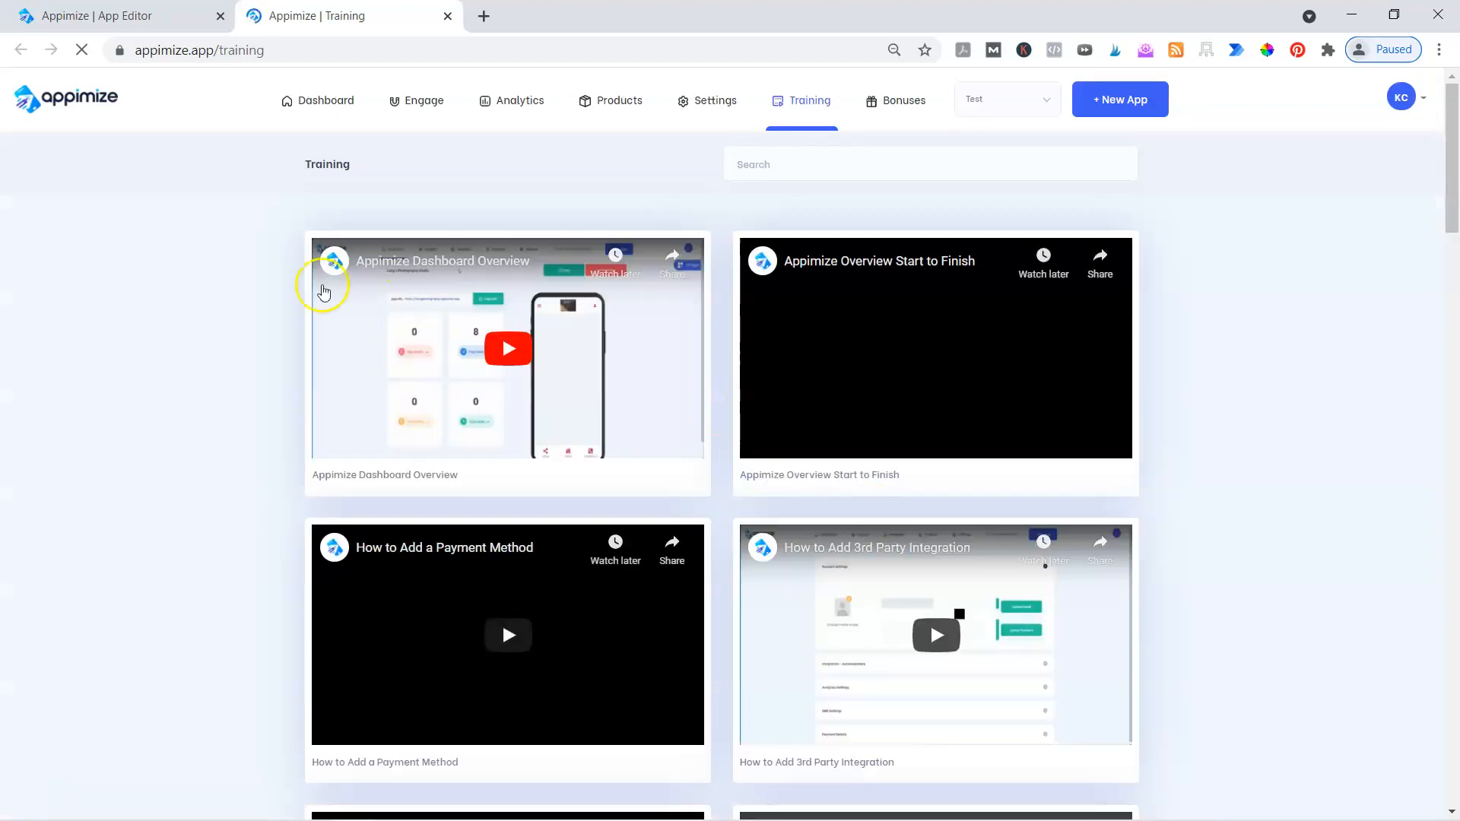
click(377, 318)
right_click(377, 318)
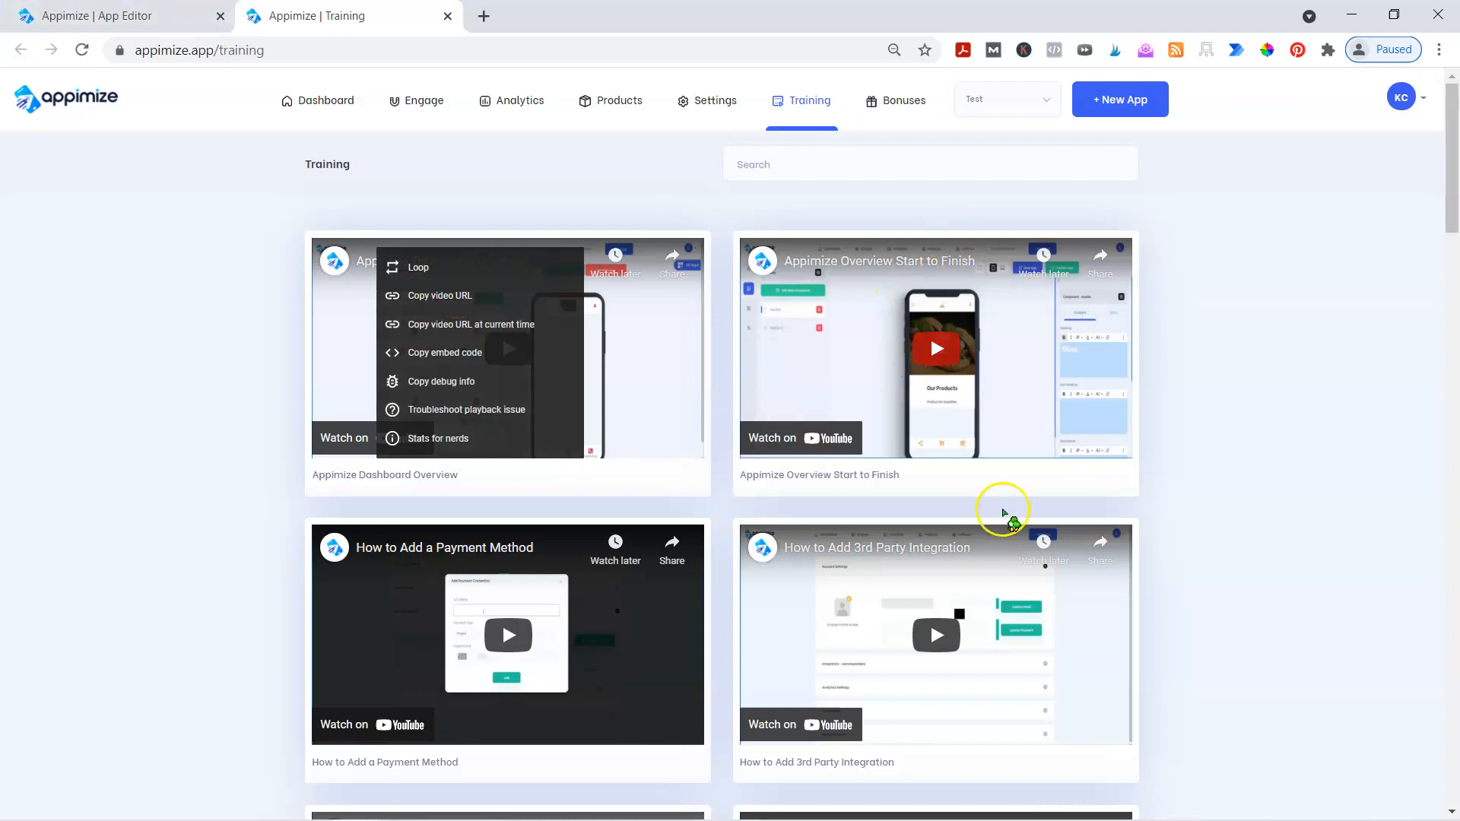
click(190, 255)
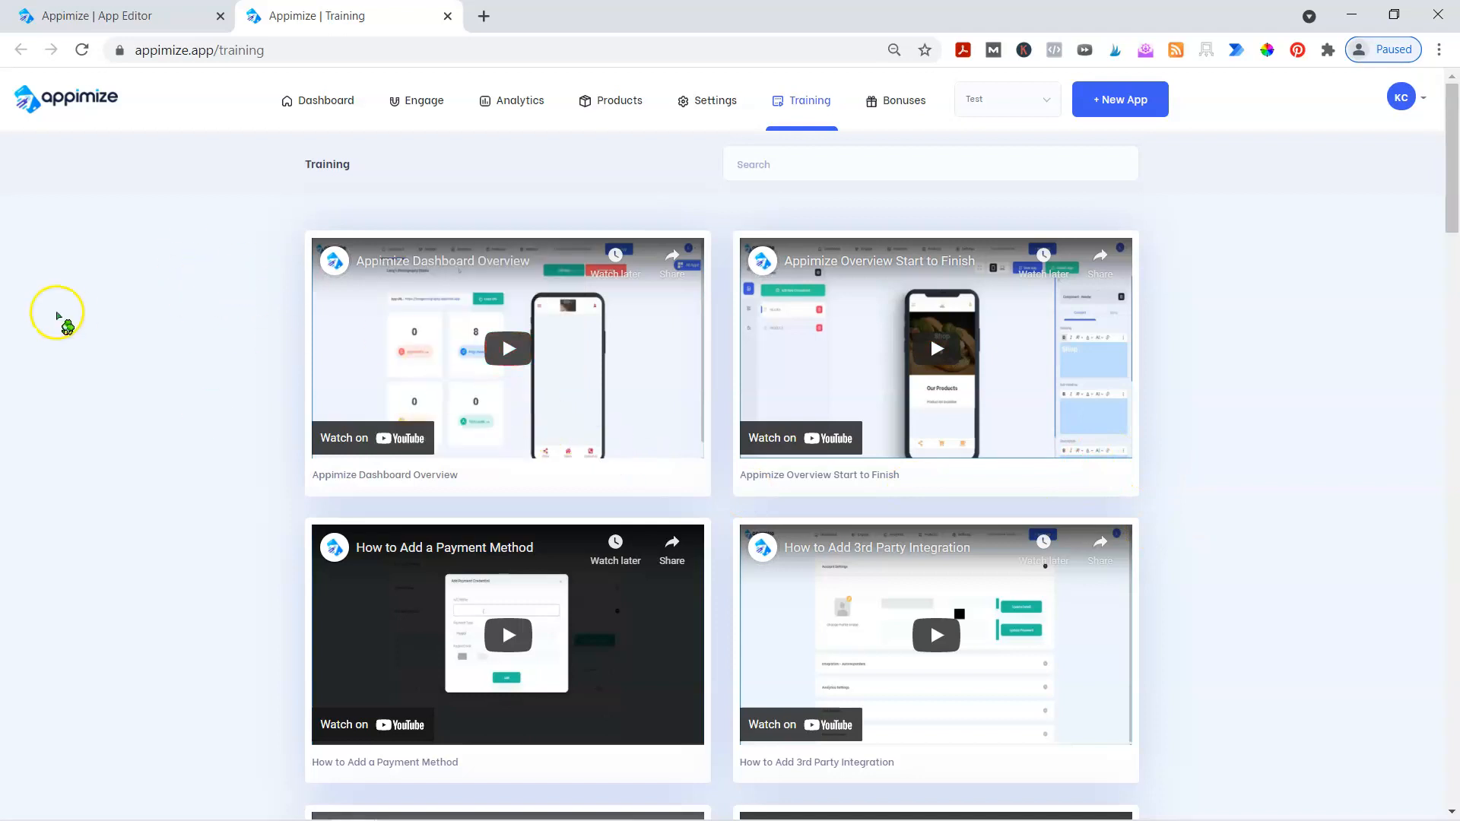
click(448, 16)
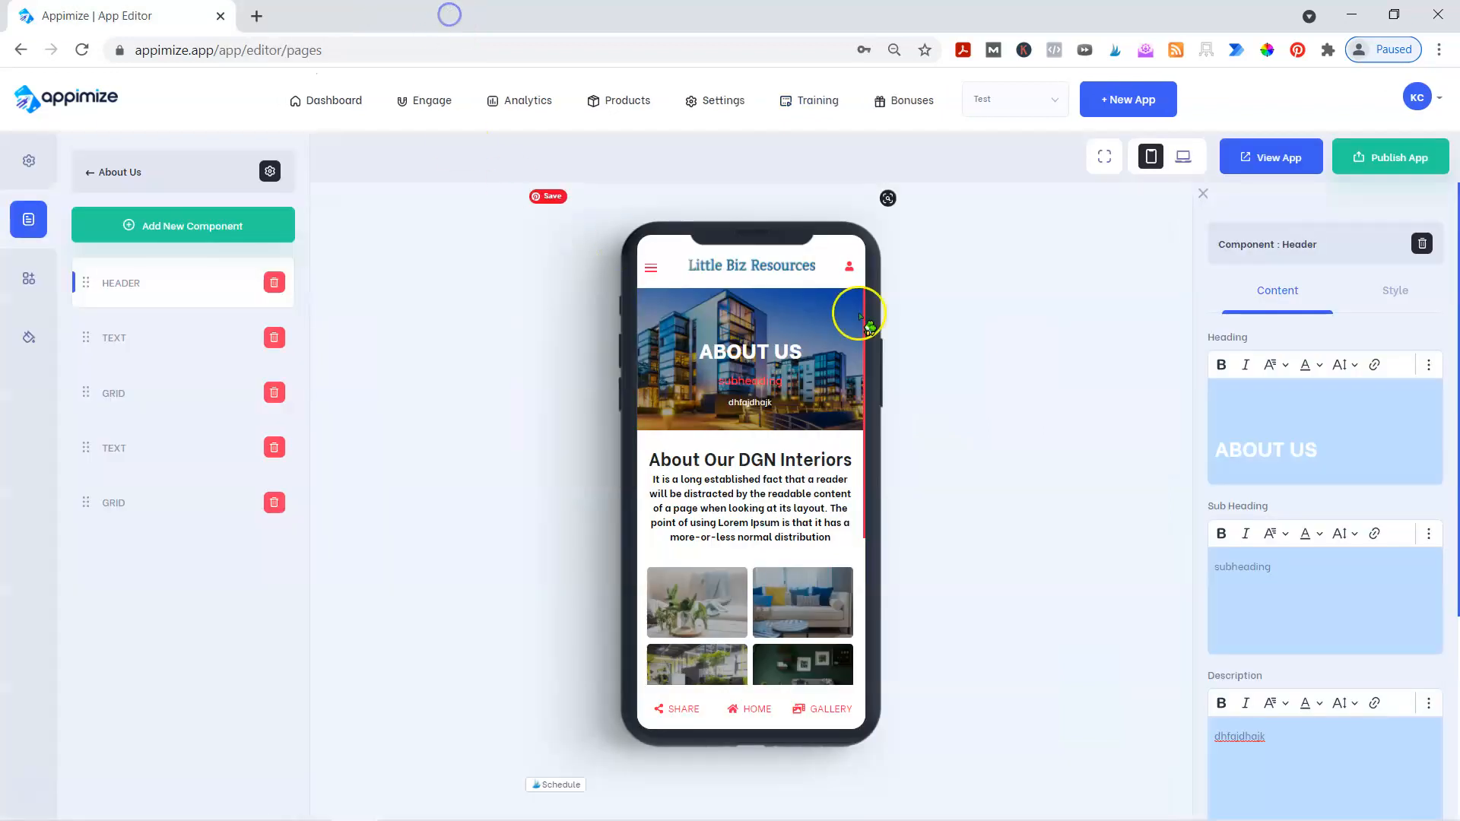
Step: Review the header's button text and URL settings and open the first text component of the About Us page
scroll(1373, 607, down, 4)
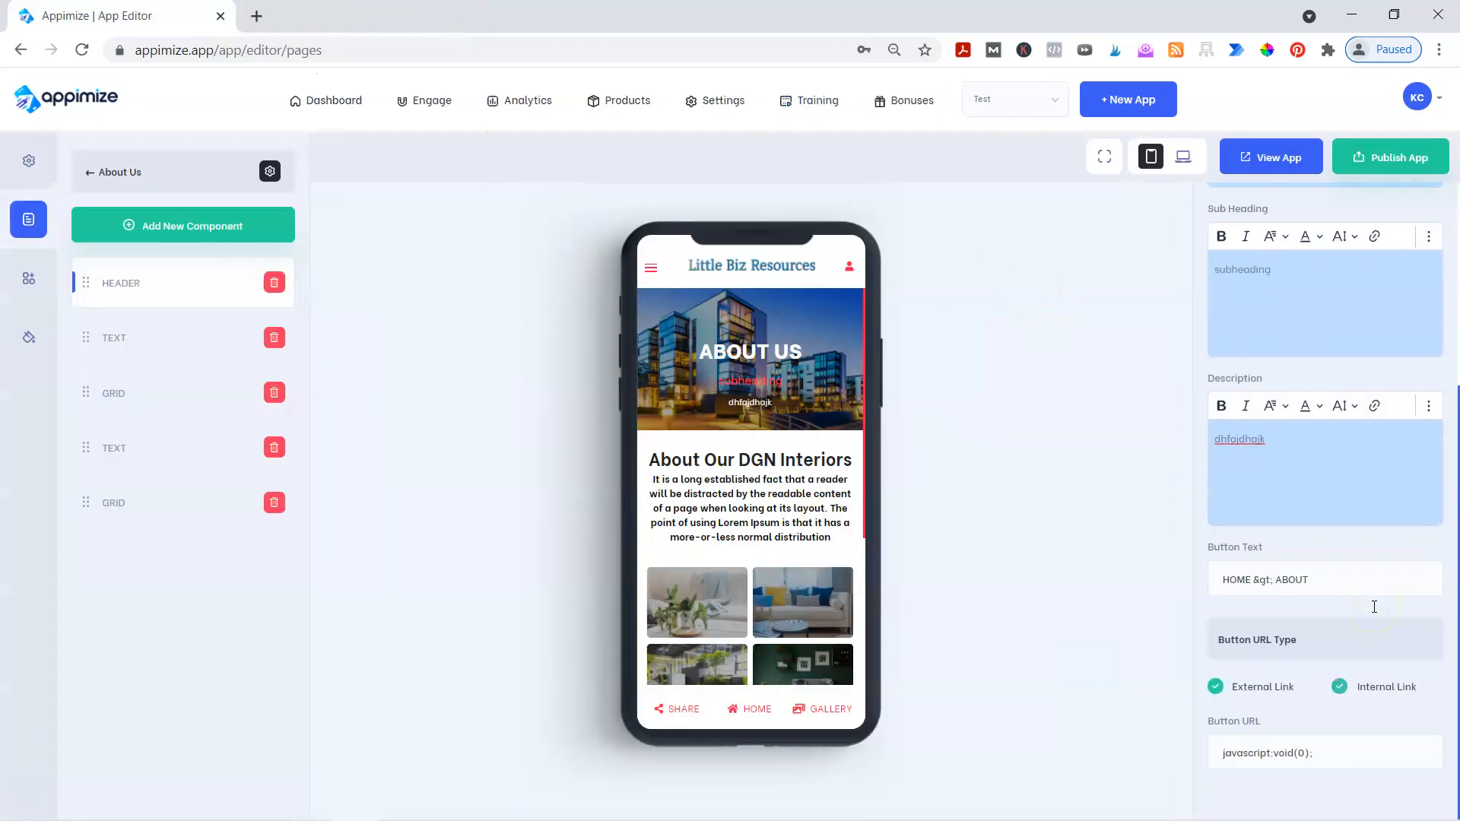
click(105, 340)
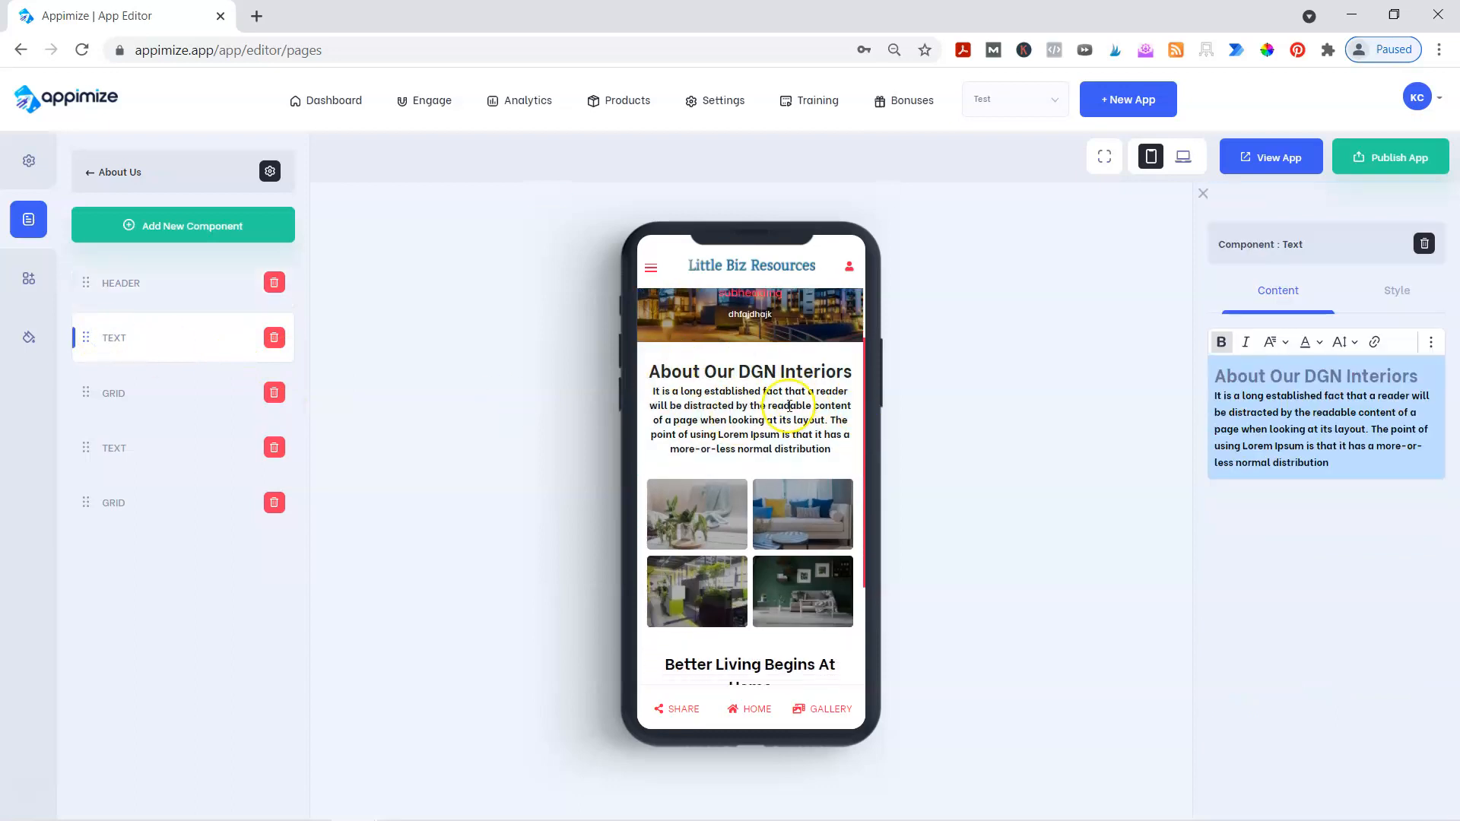
Step: Link the words "its layout" in the first text component of the About Us page to "https:littlebizresources.com"
scroll(789, 406, up, 1)
scroll(690, 452, down, 1)
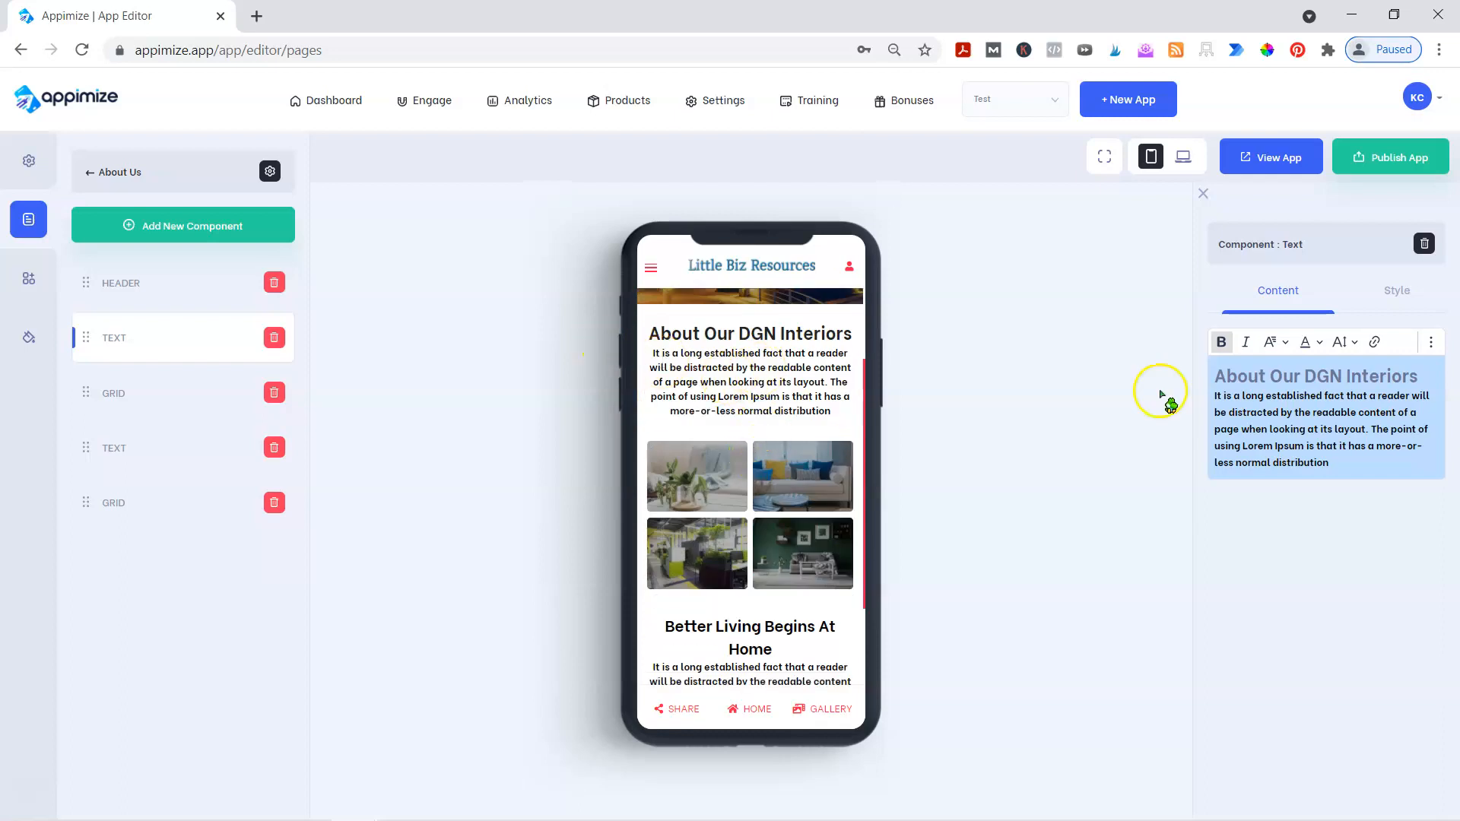
click(1327, 418)
drag(1319, 430, 1366, 430)
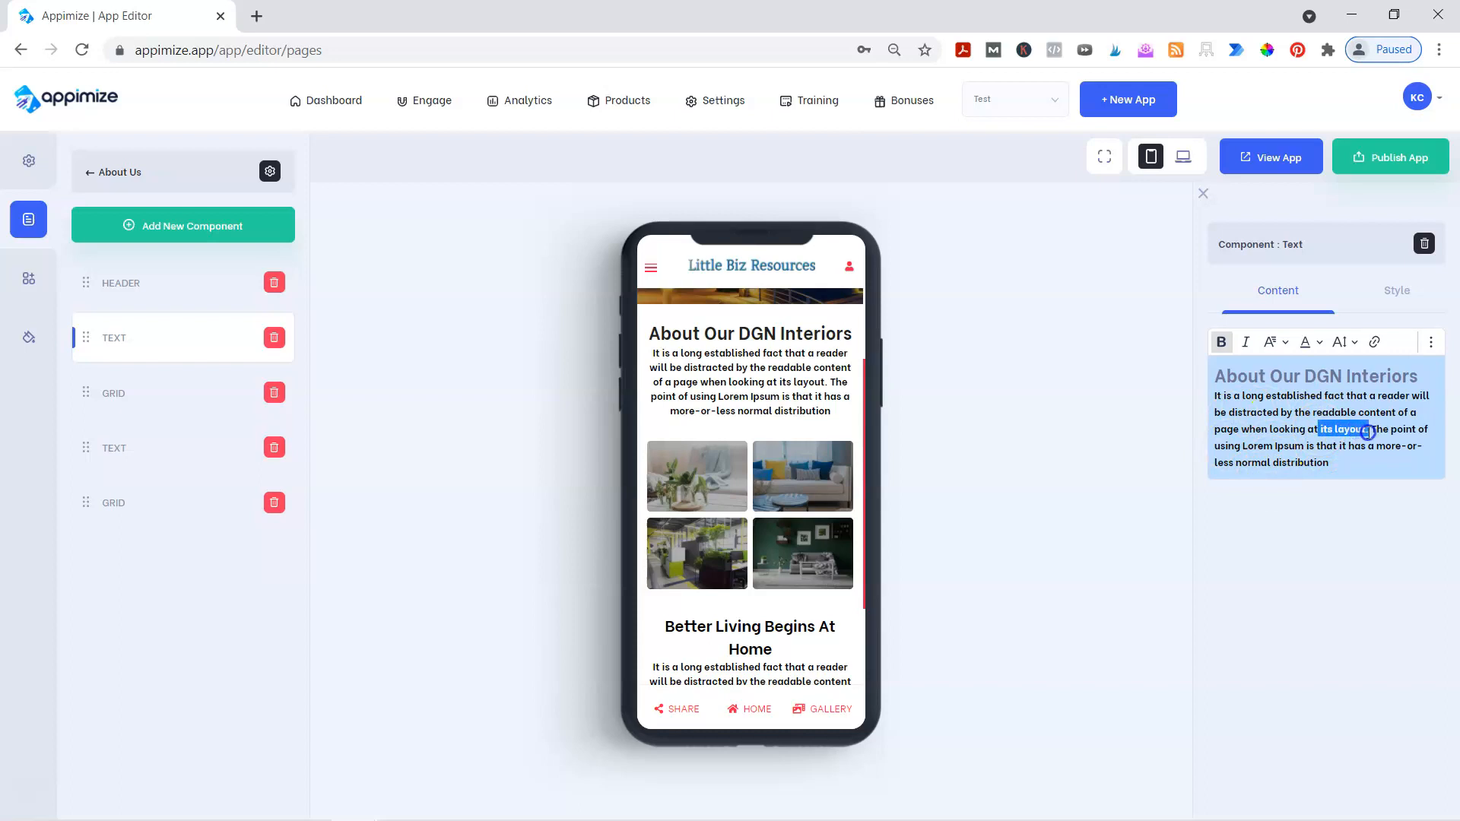
click(1374, 343)
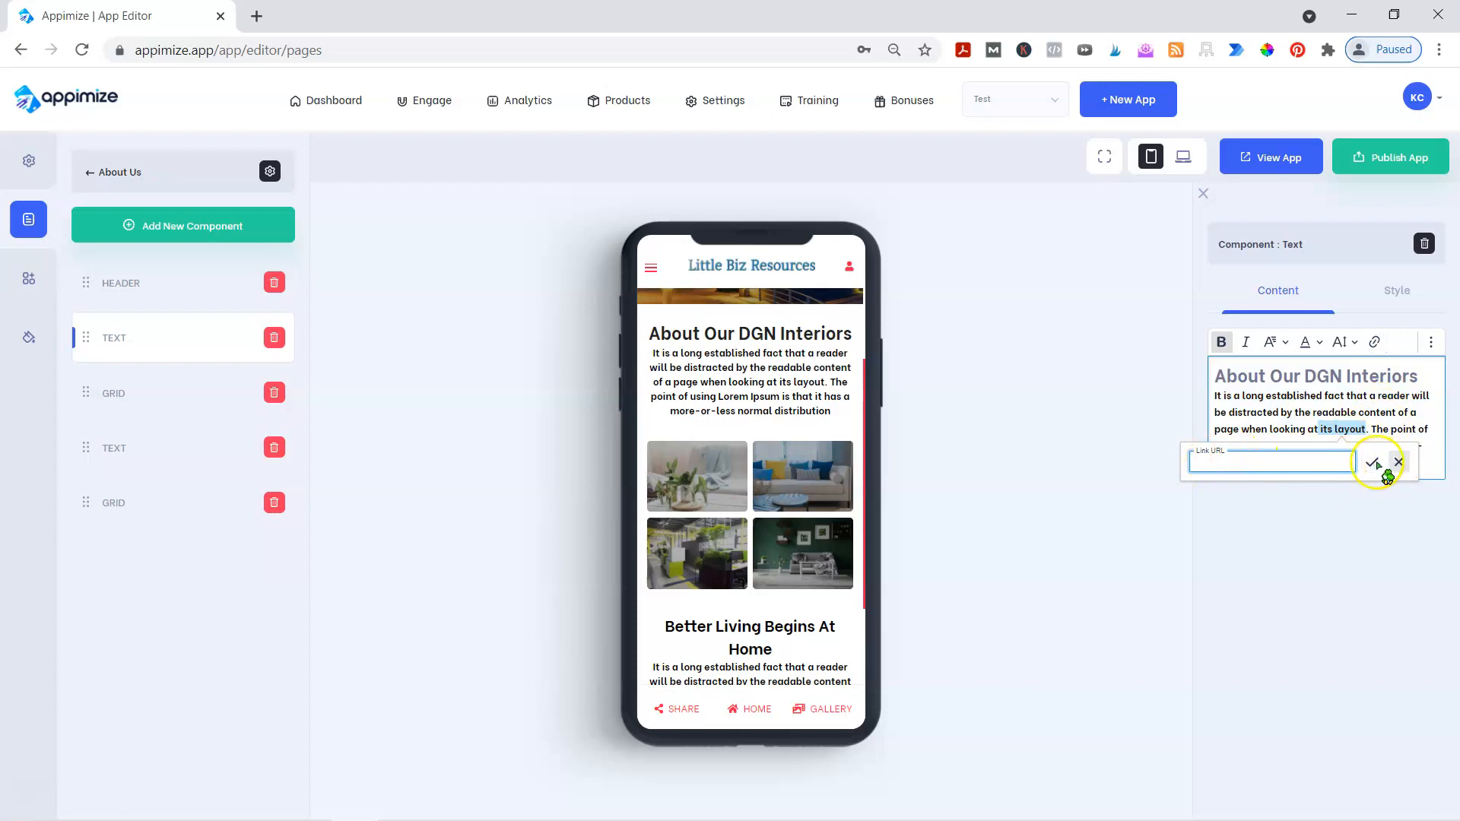
text(https:littlebizresources.com)
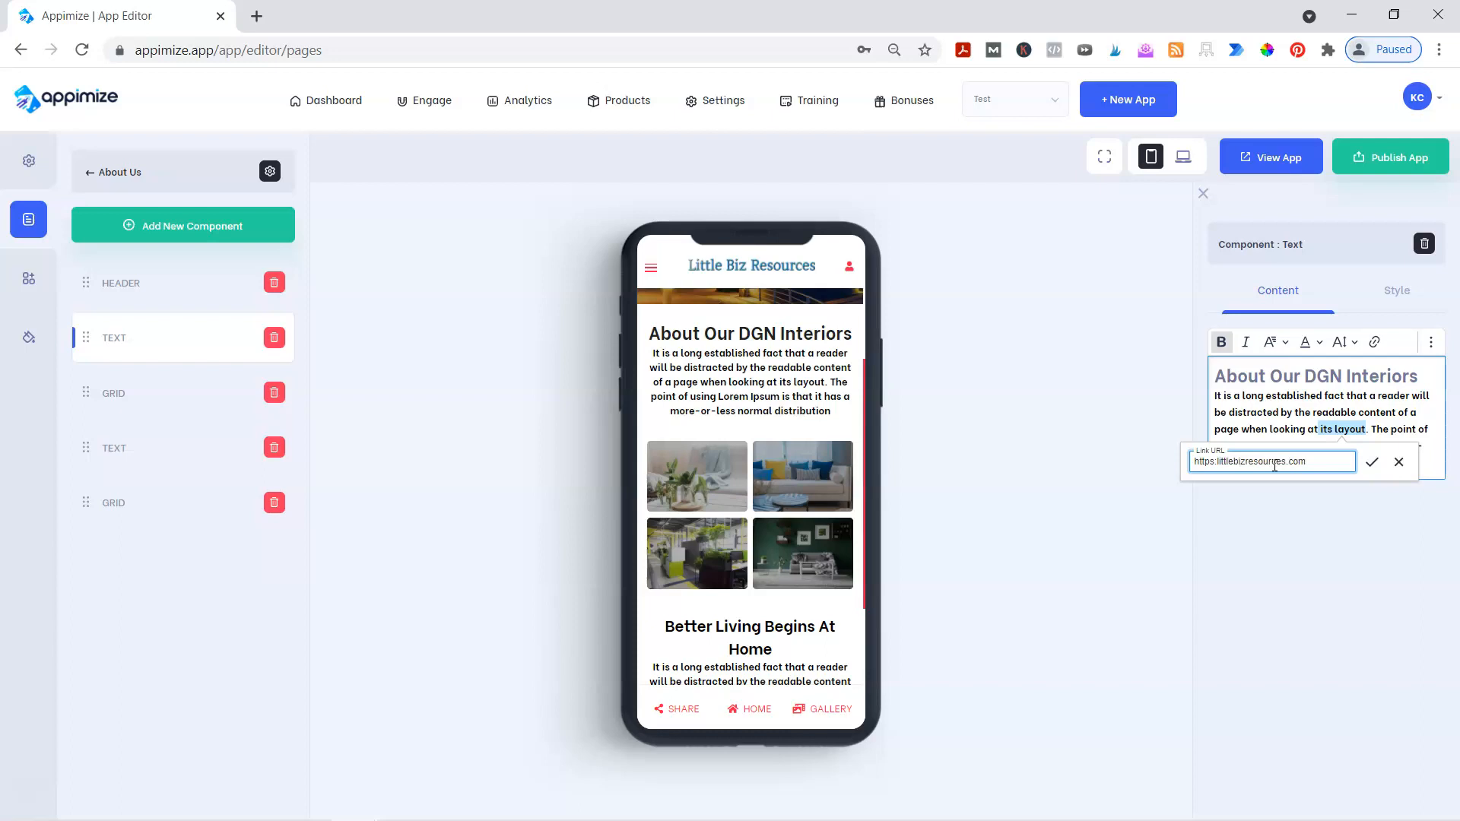
click(1372, 461)
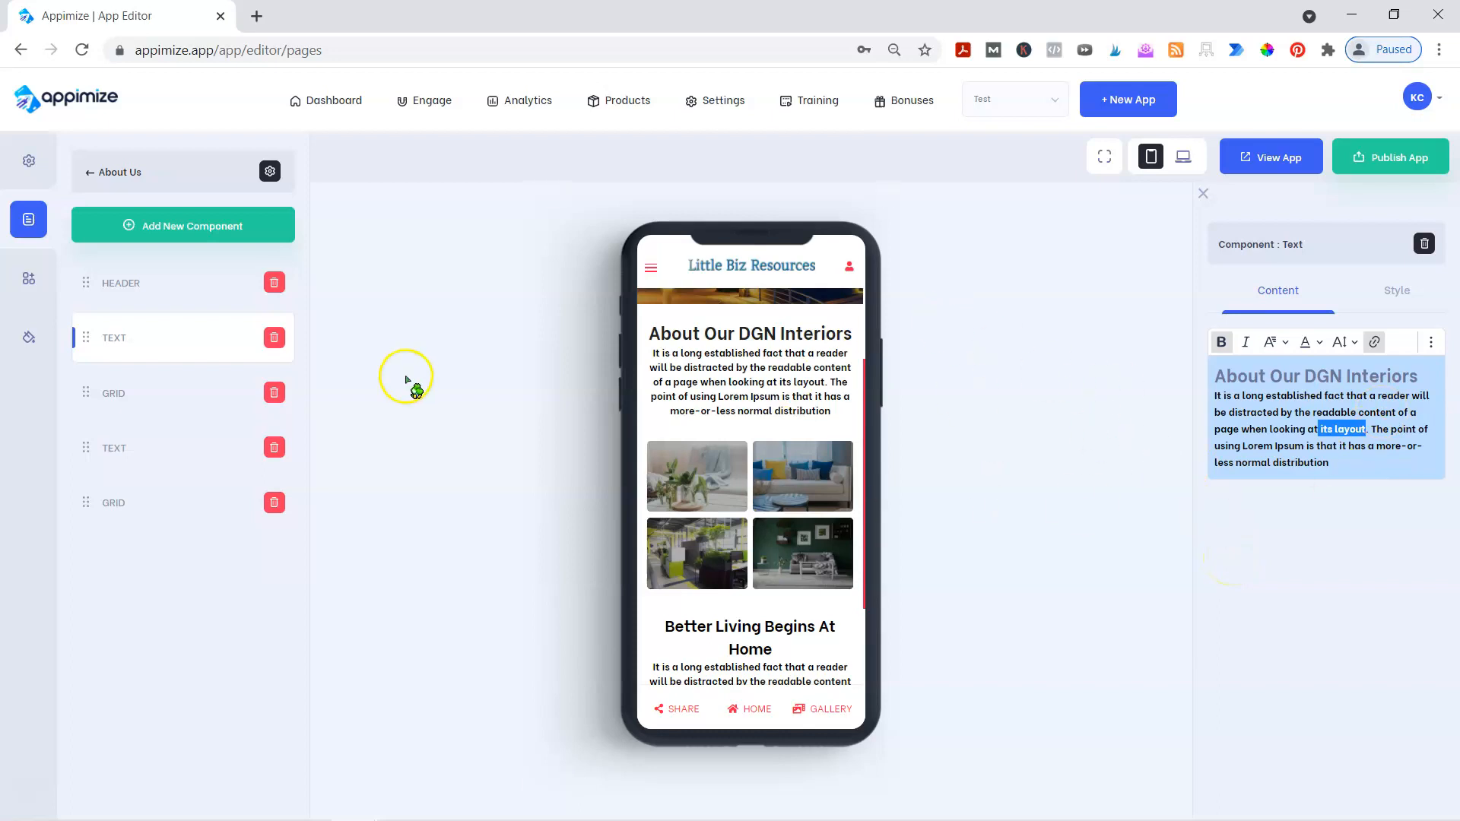
Step: Delete the last grid component, below the "Better Living Begins At Home" text, from the About Us page and return to the page list
click(181, 401)
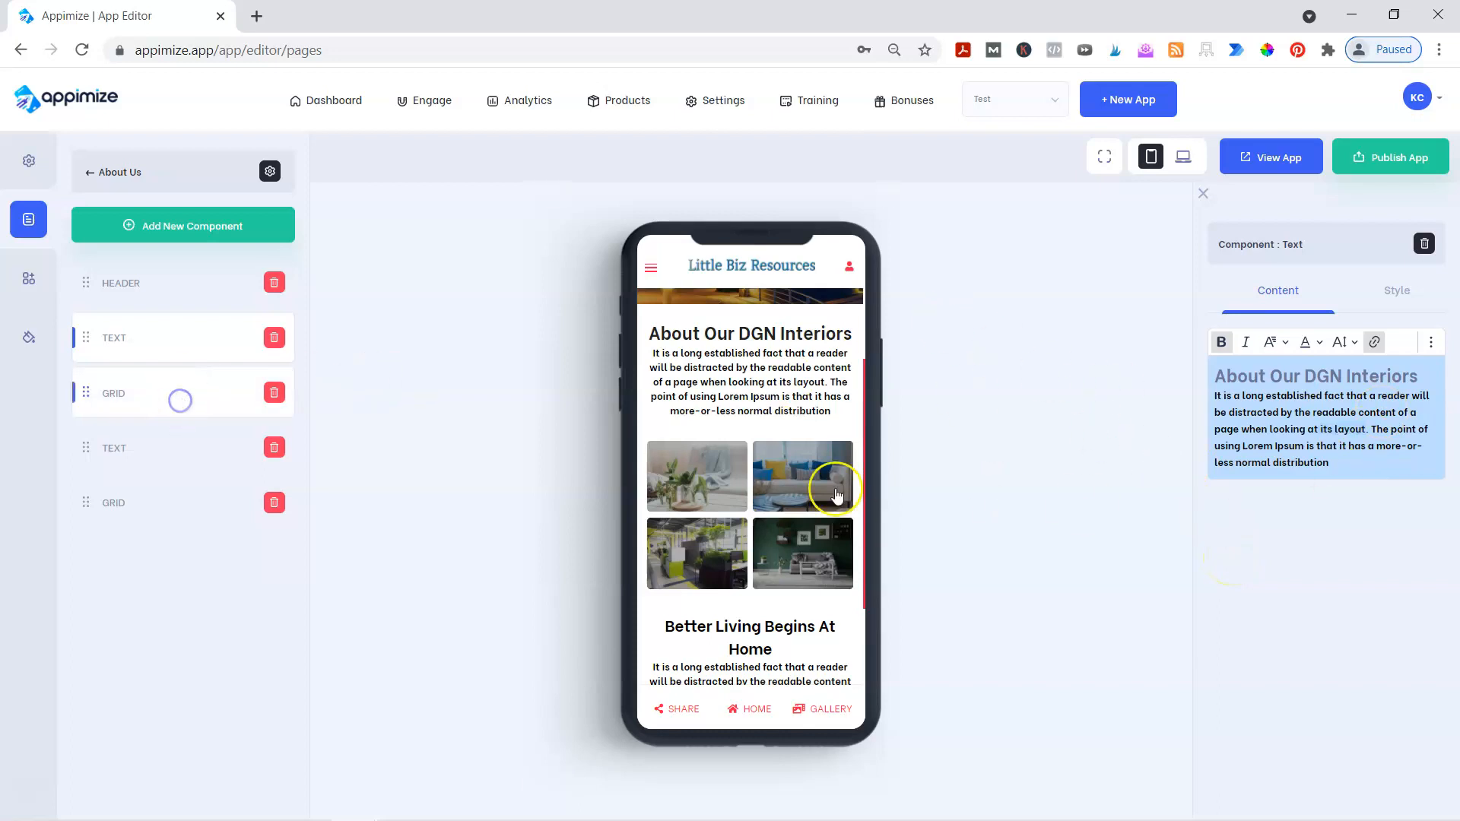
click(182, 440)
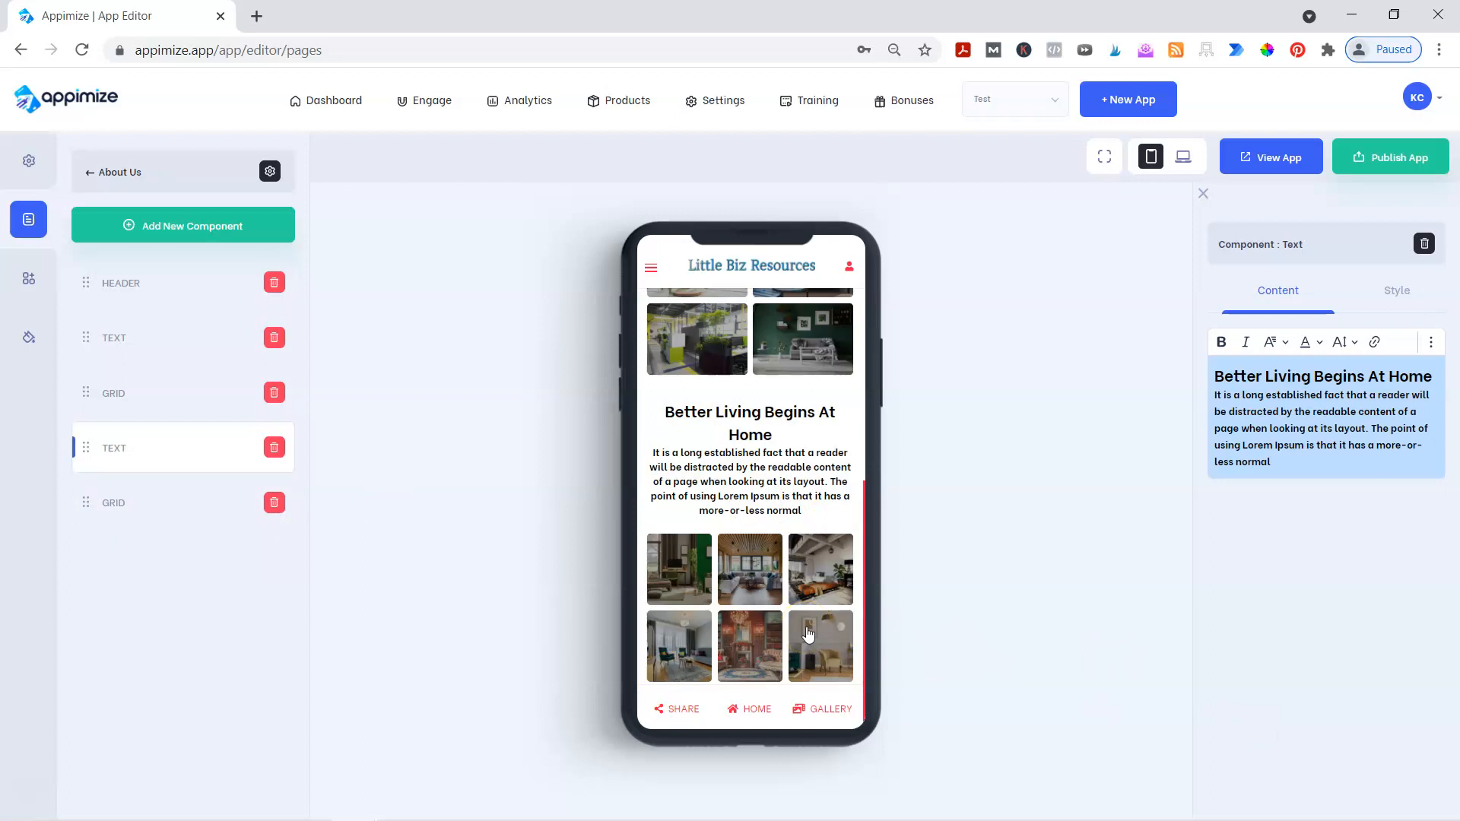
click(273, 504)
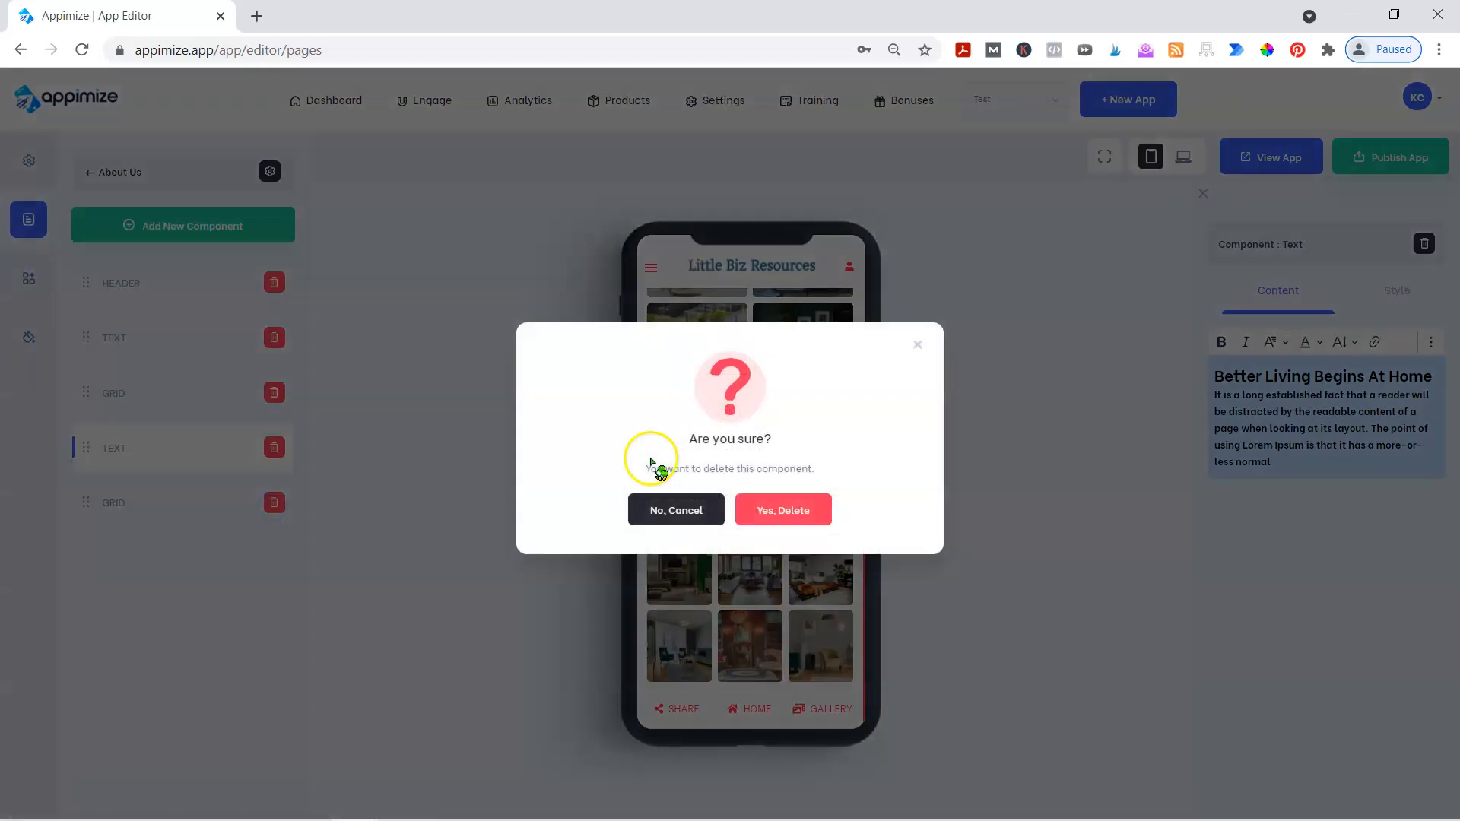
click(768, 508)
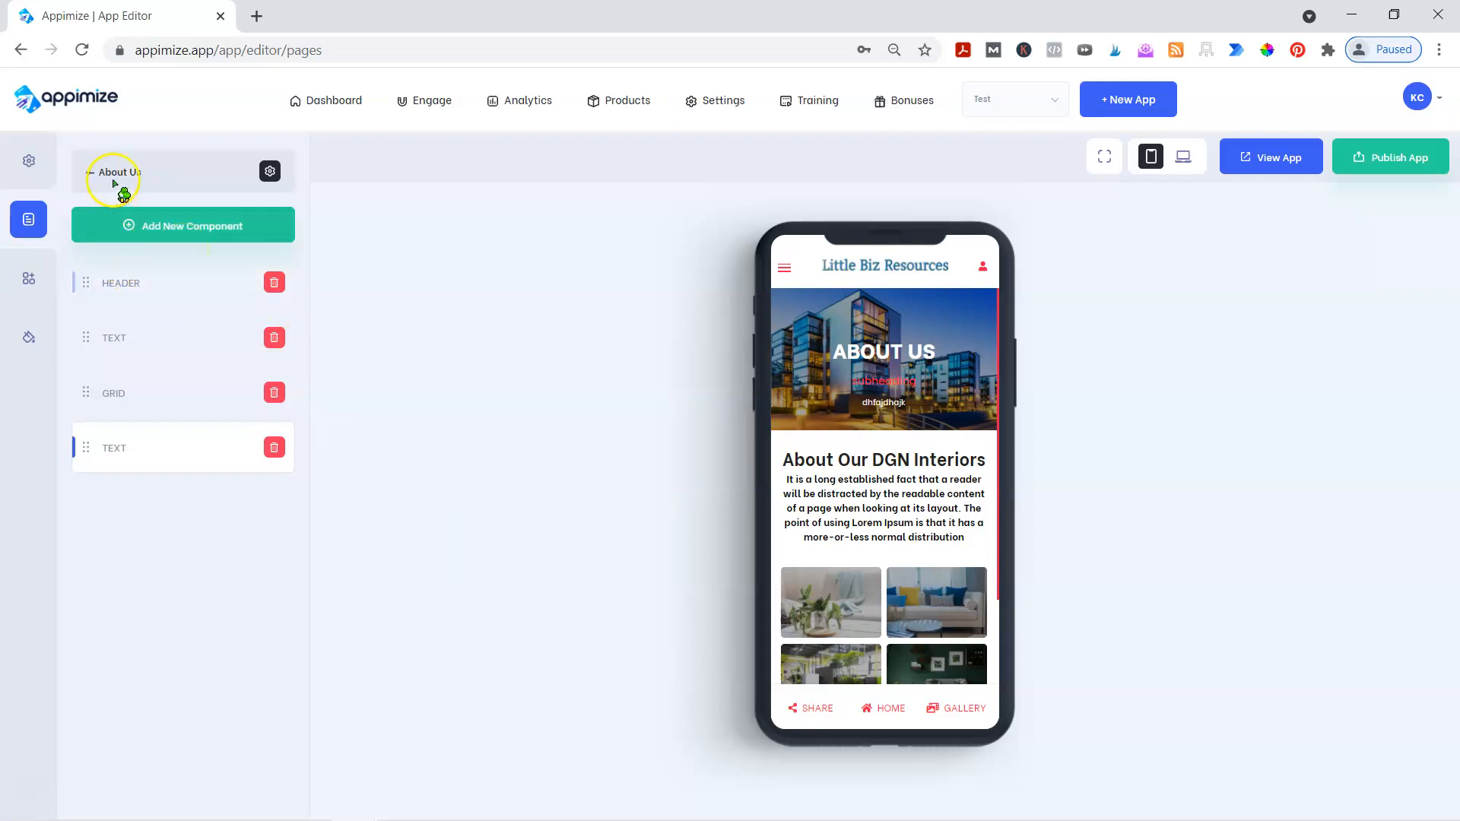
click(75, 187)
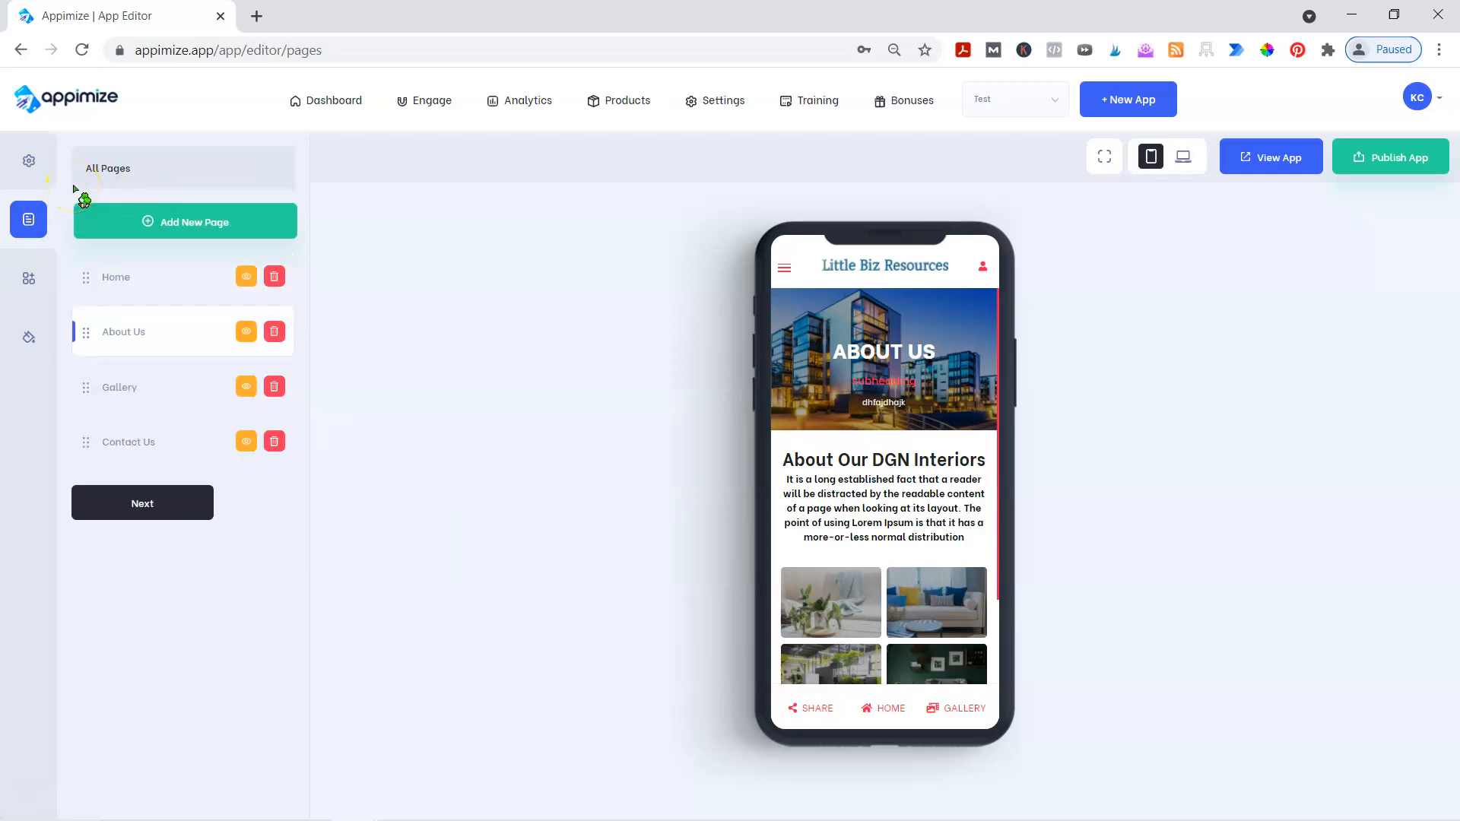
Step: Open the menu settings and review the Main Menu, Profile Menu, Footer Menu and Main Menu Style options
click(28, 275)
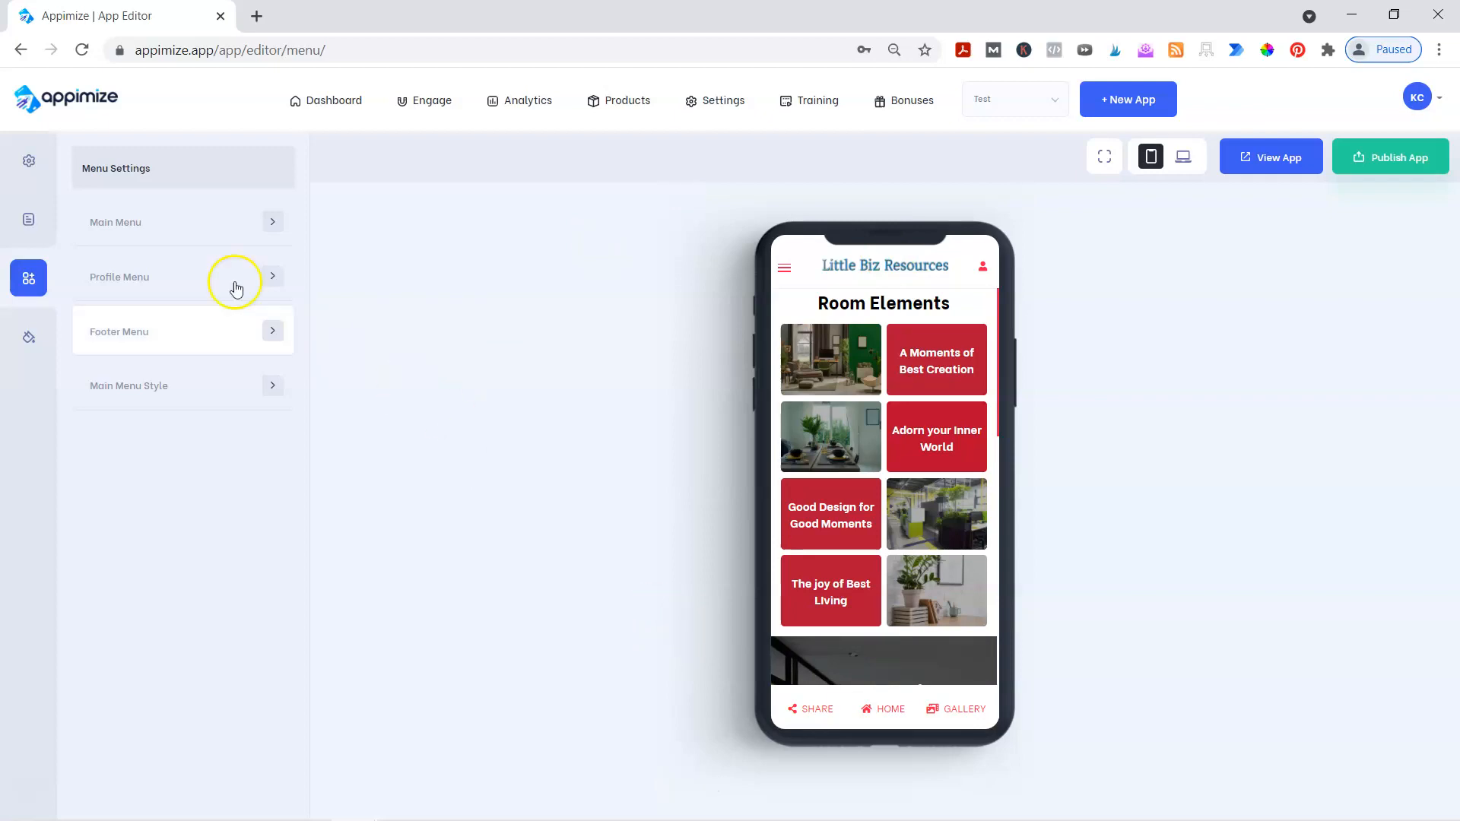
click(154, 220)
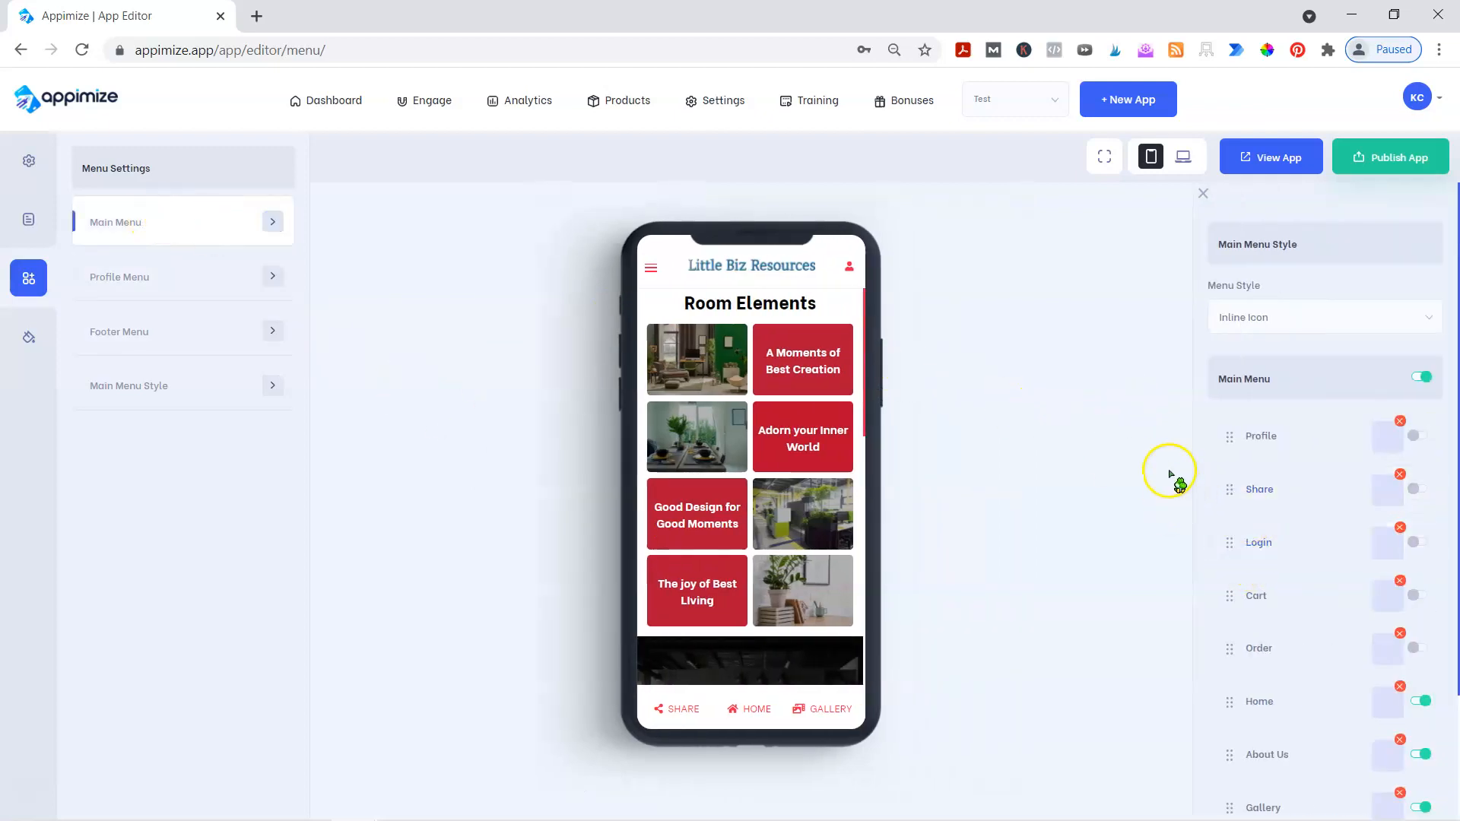
click(182, 278)
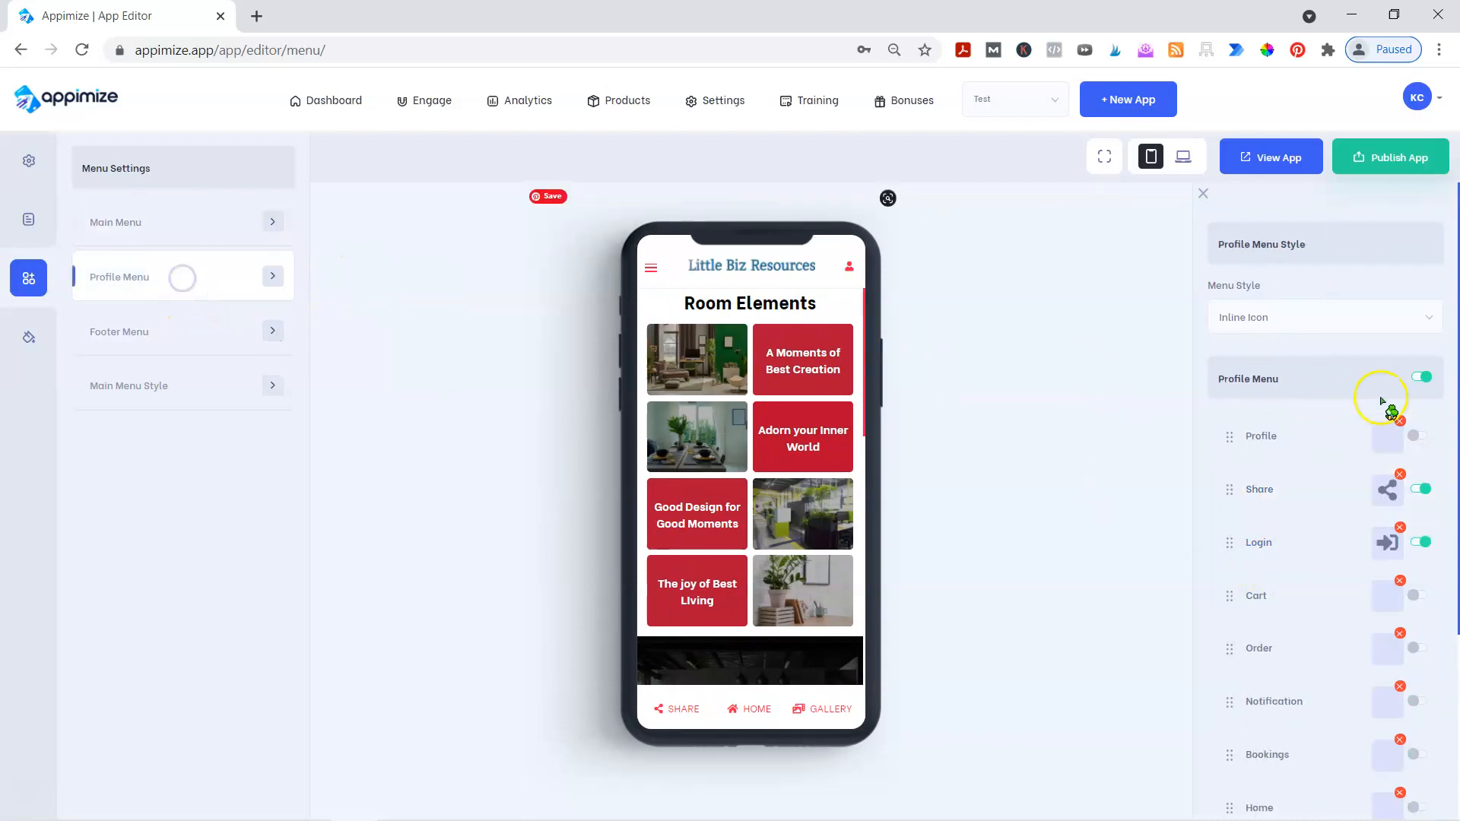
scroll(1313, 593, down, 2)
scroll(1313, 593, down, 2)
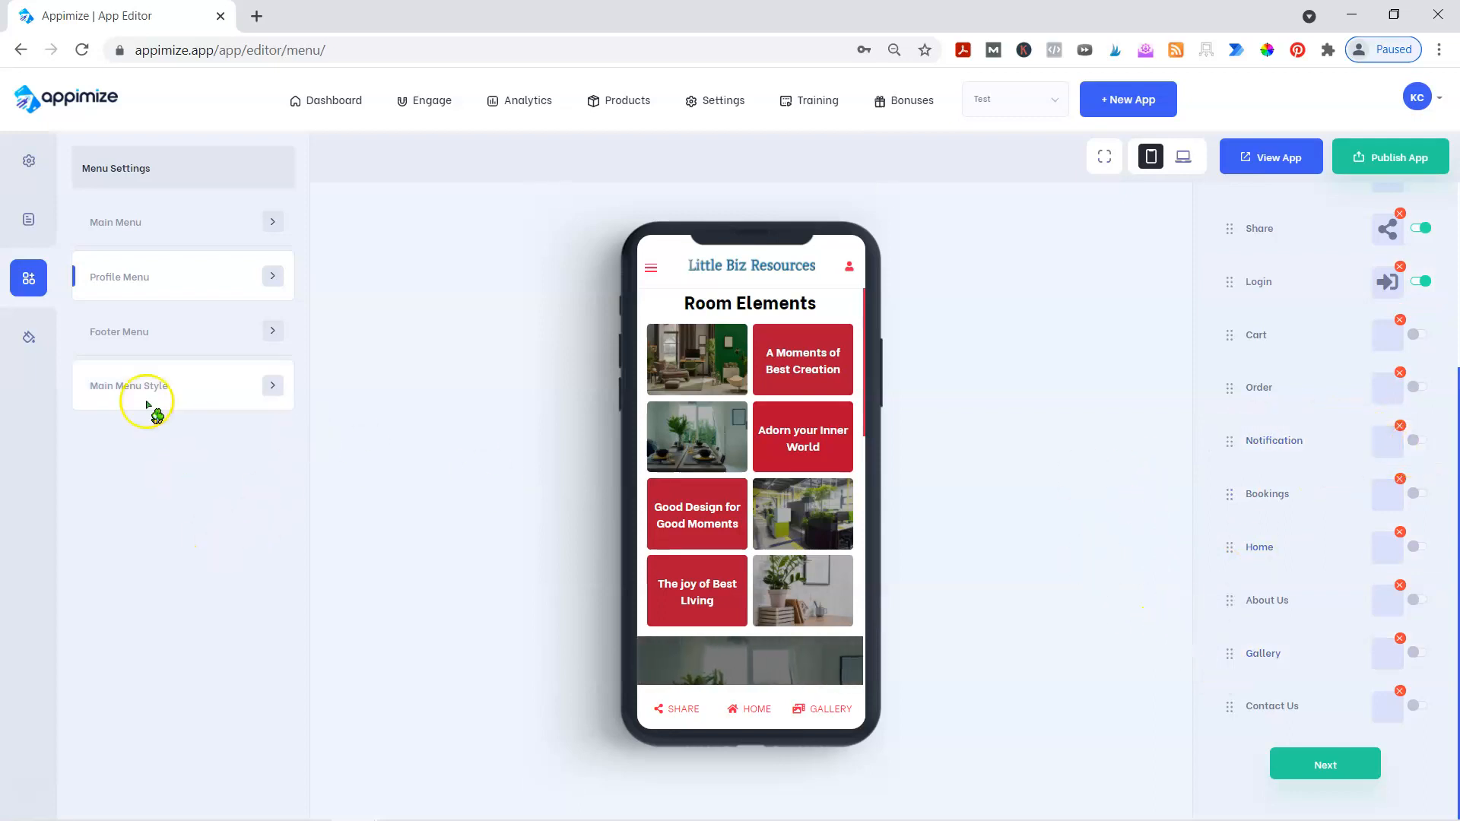
click(146, 229)
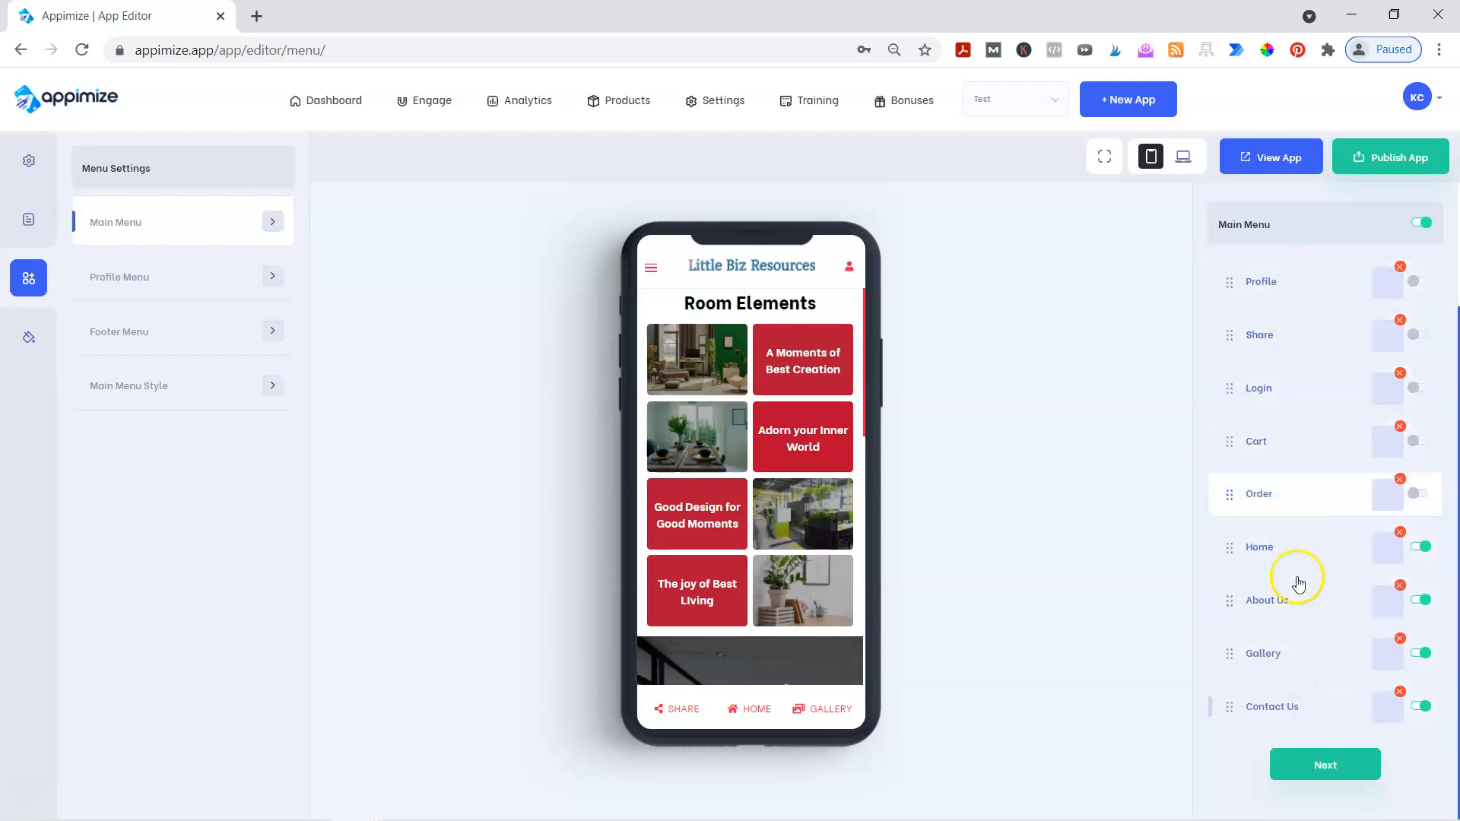
click(138, 349)
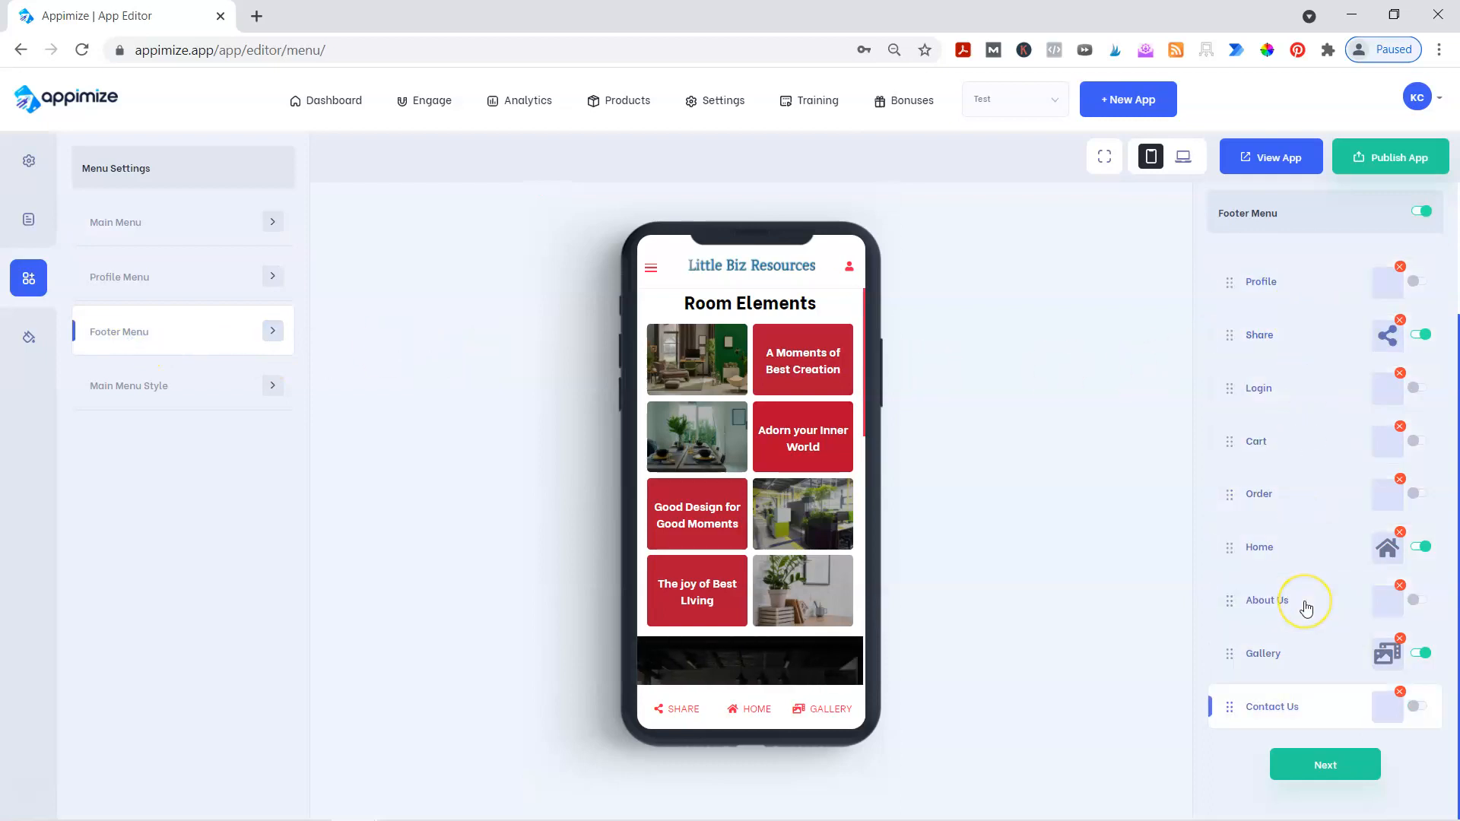
click(182, 386)
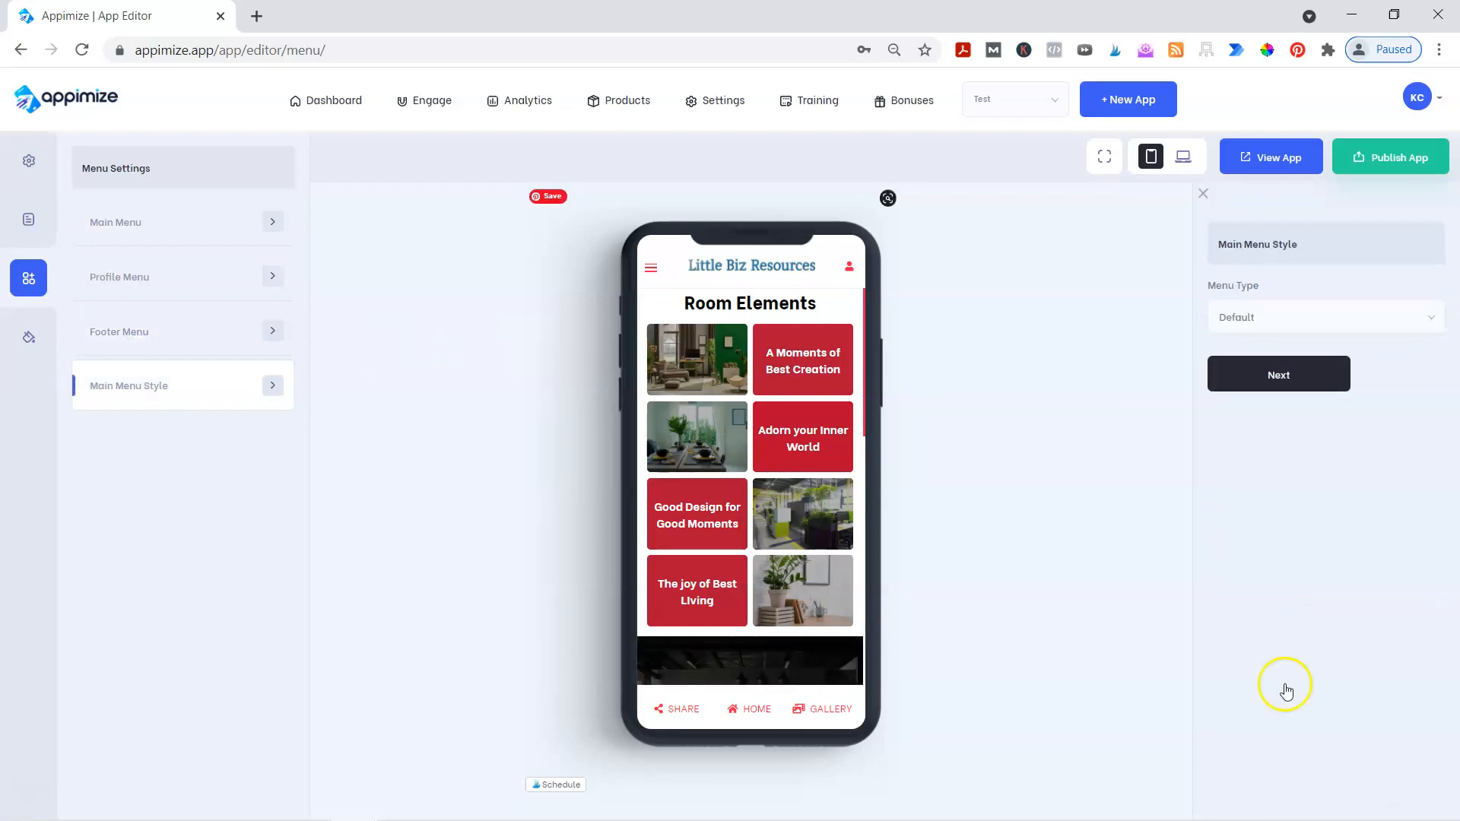
Step: Enable the Notification item in the Profile Menu and give it the bell icon
click(134, 274)
scroll(1343, 620, down, 3)
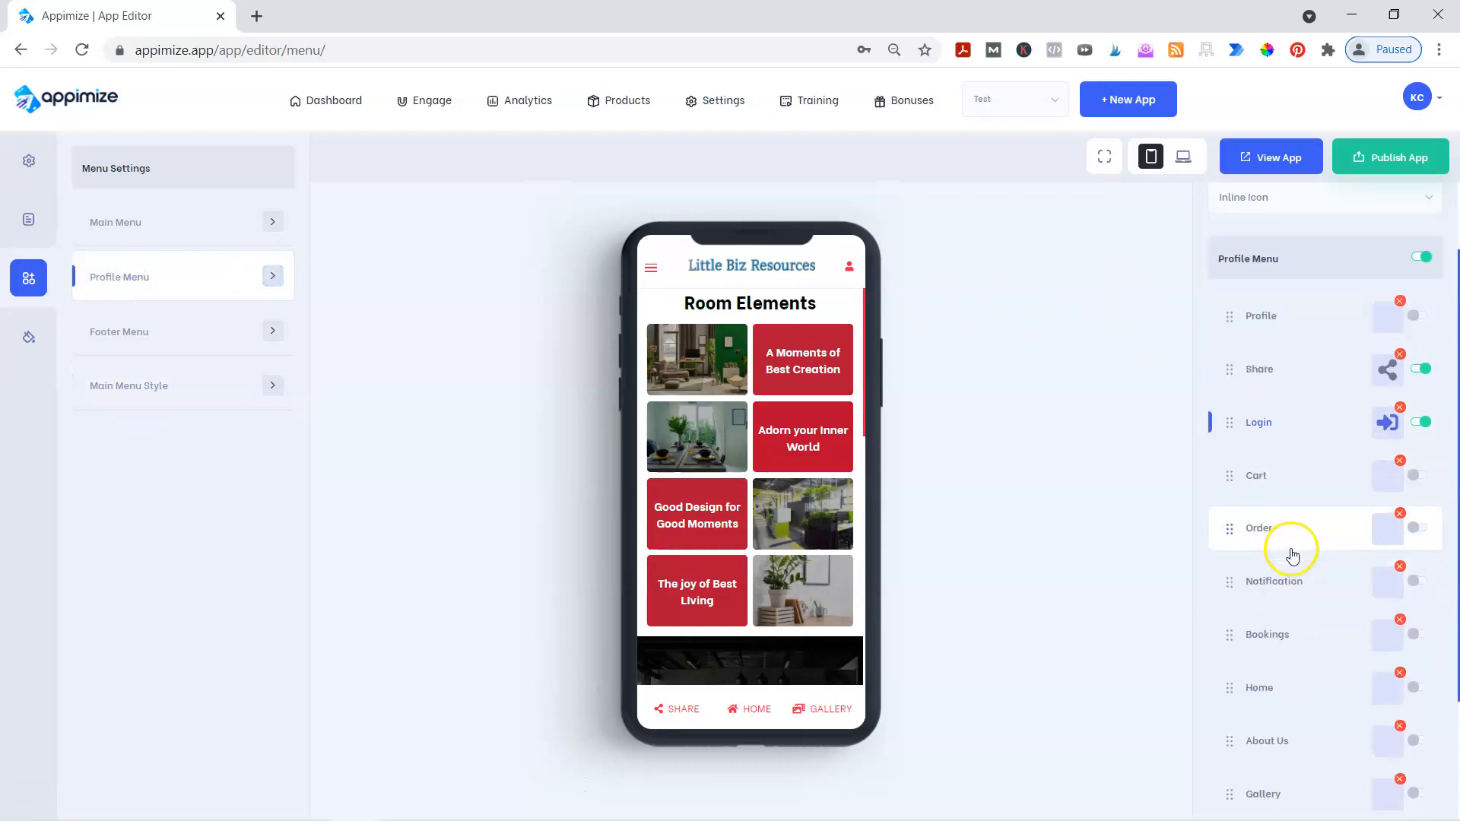
click(1435, 511)
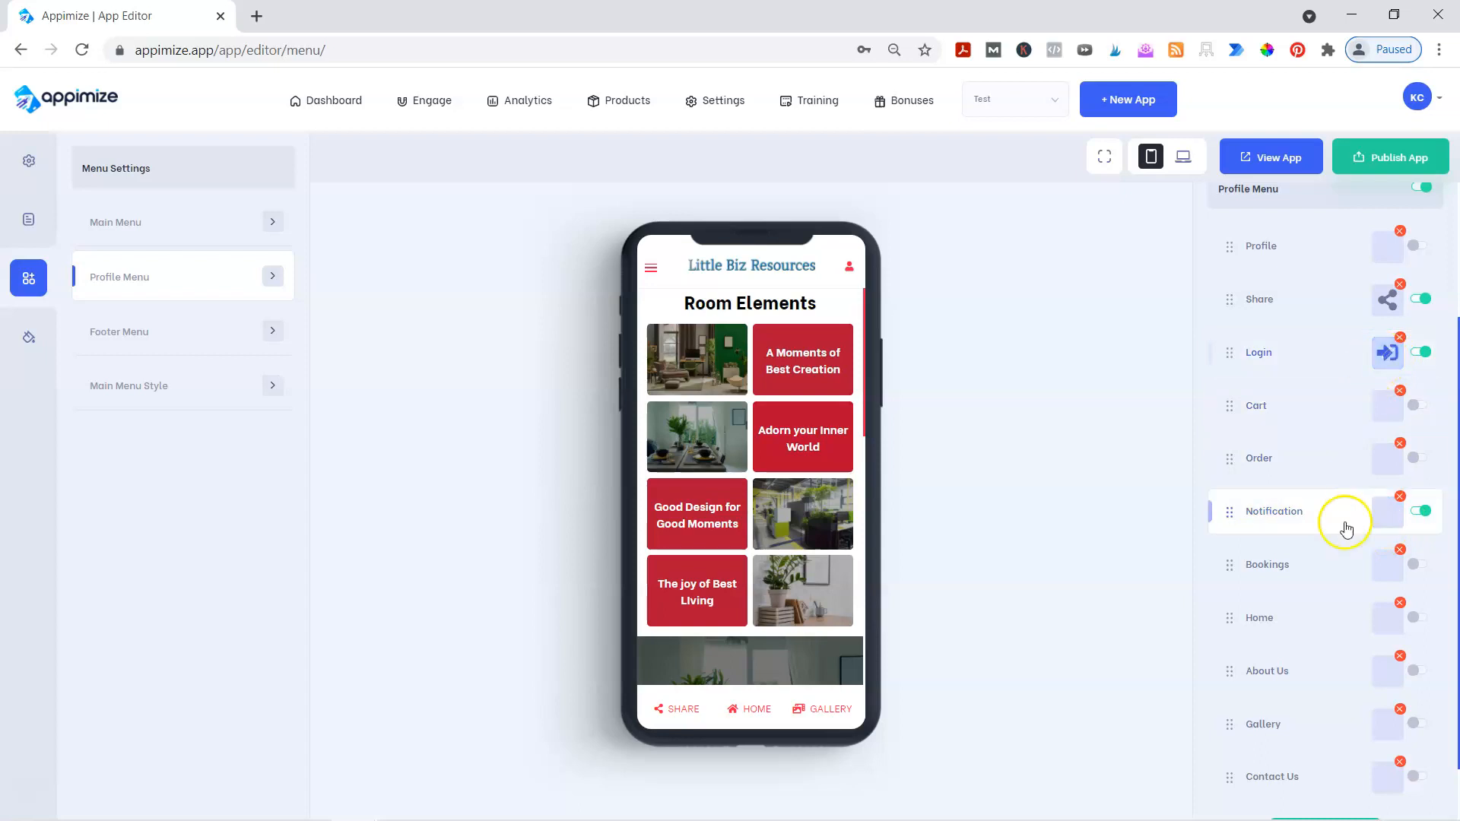
click(1388, 511)
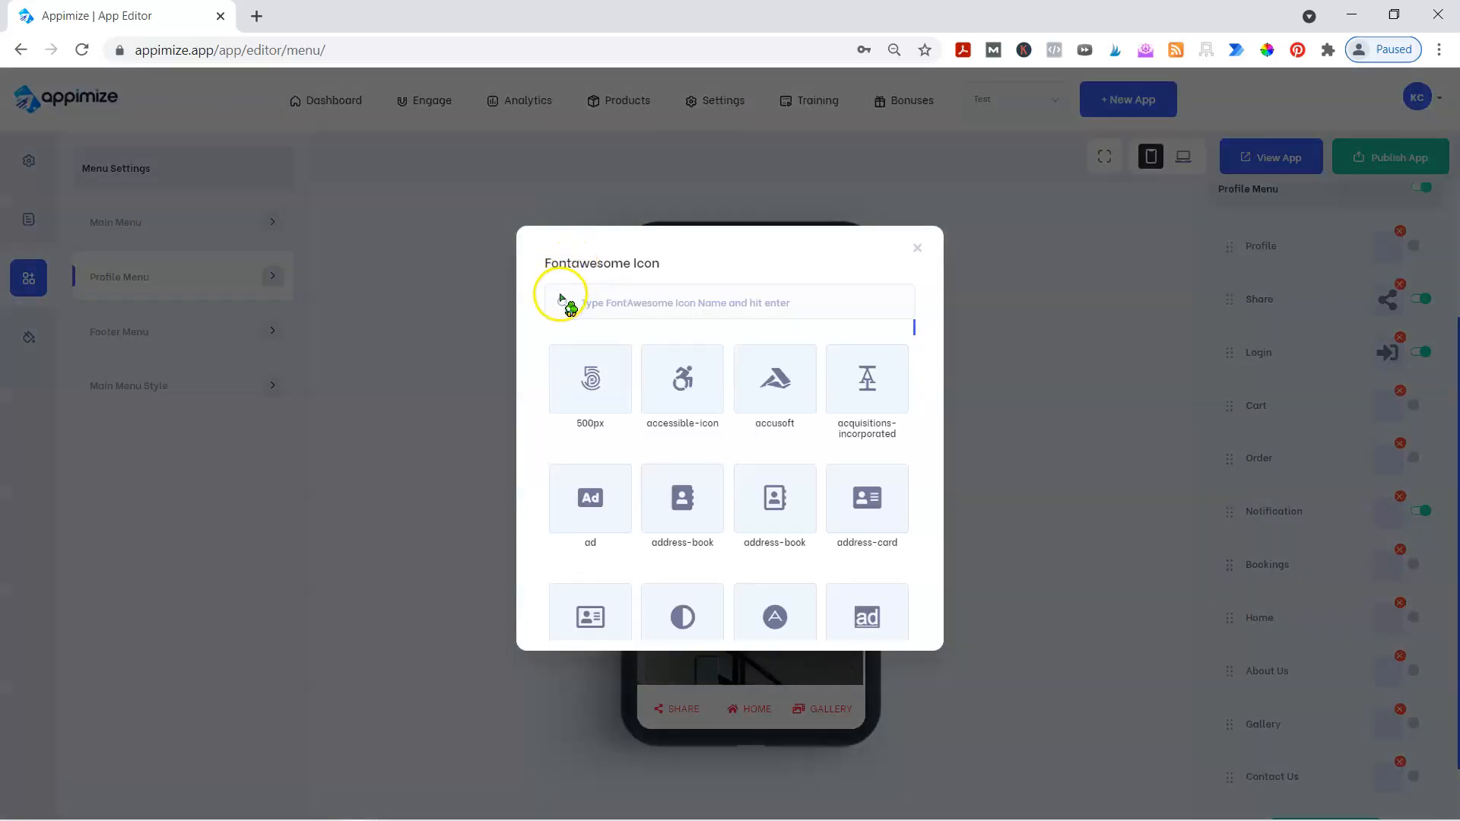
click(576, 301)
text(bell)
click(593, 416)
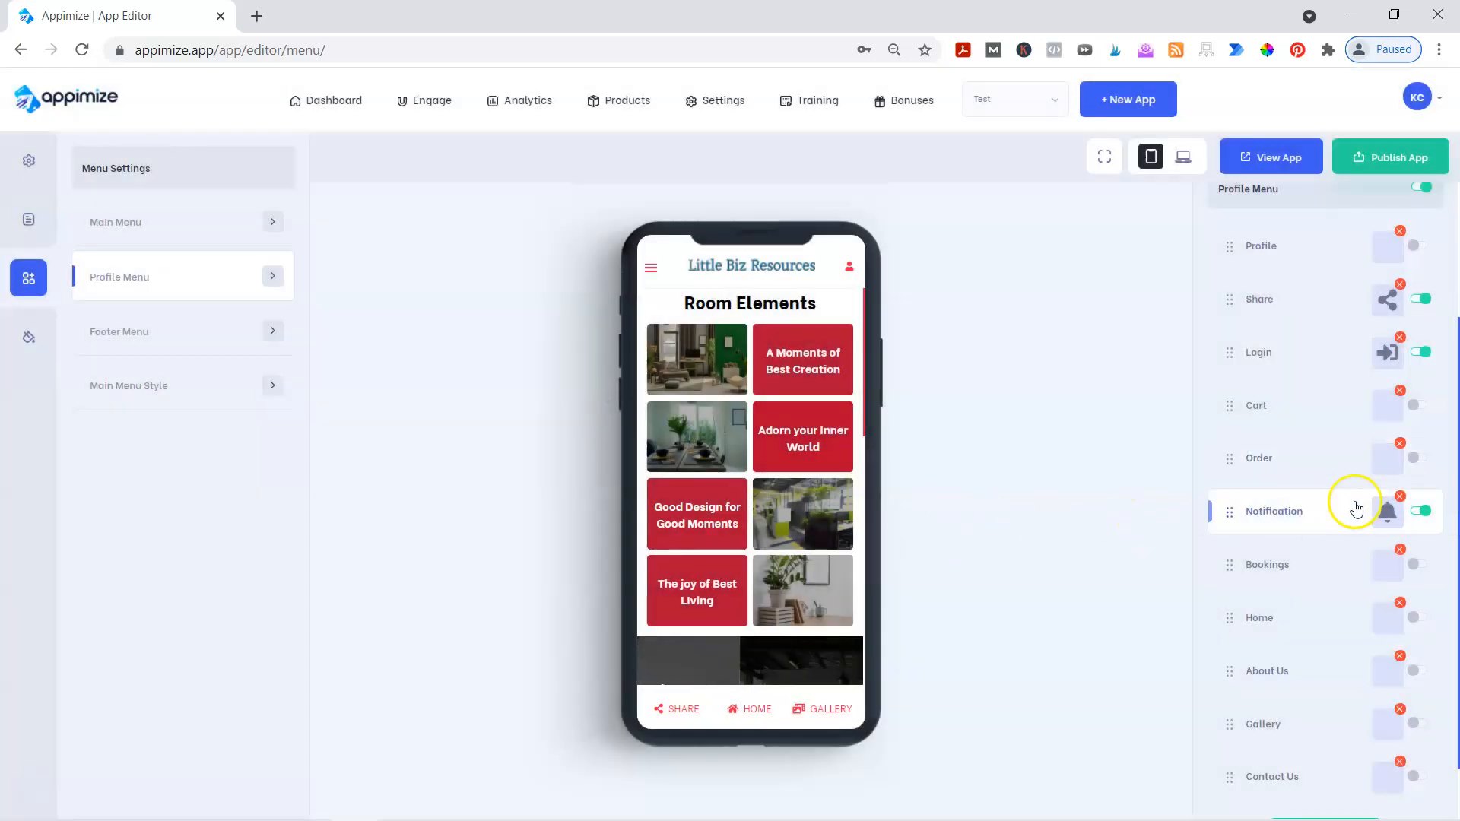
mouse_move(1391, 523)
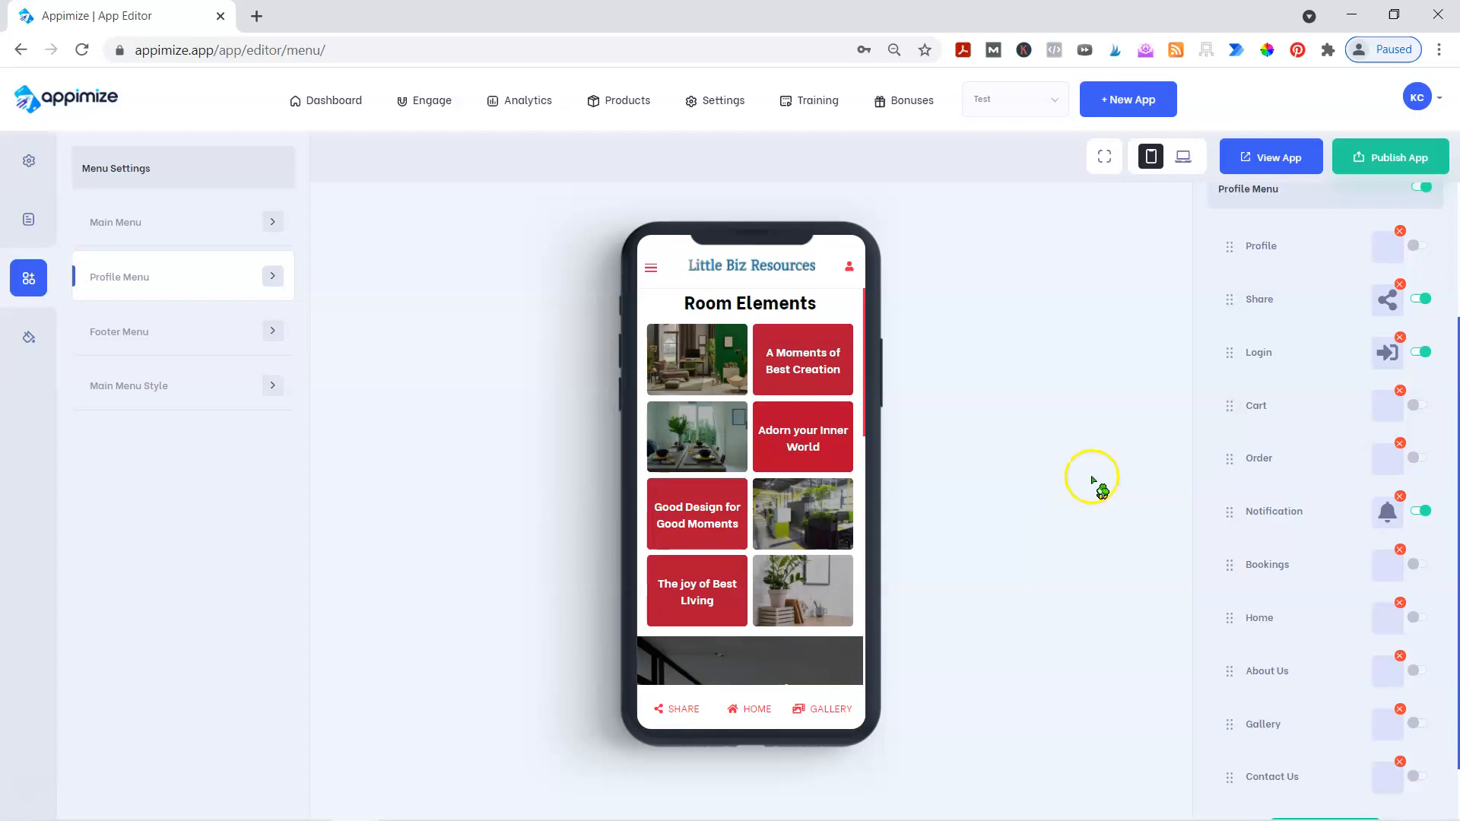
Step: Publish the app and confirm the publication
scroll(1216, 372, up, 3)
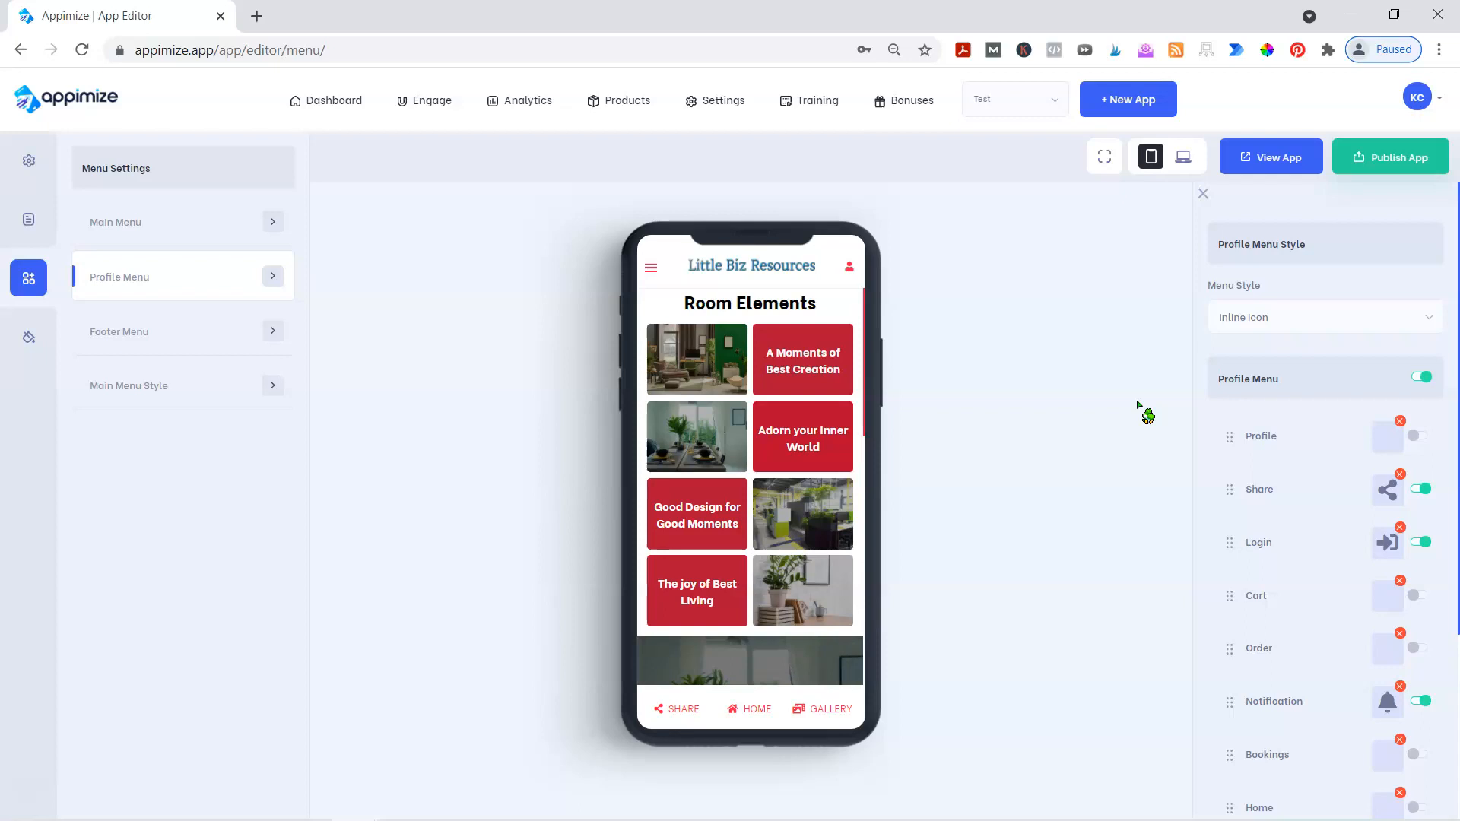
click(1405, 158)
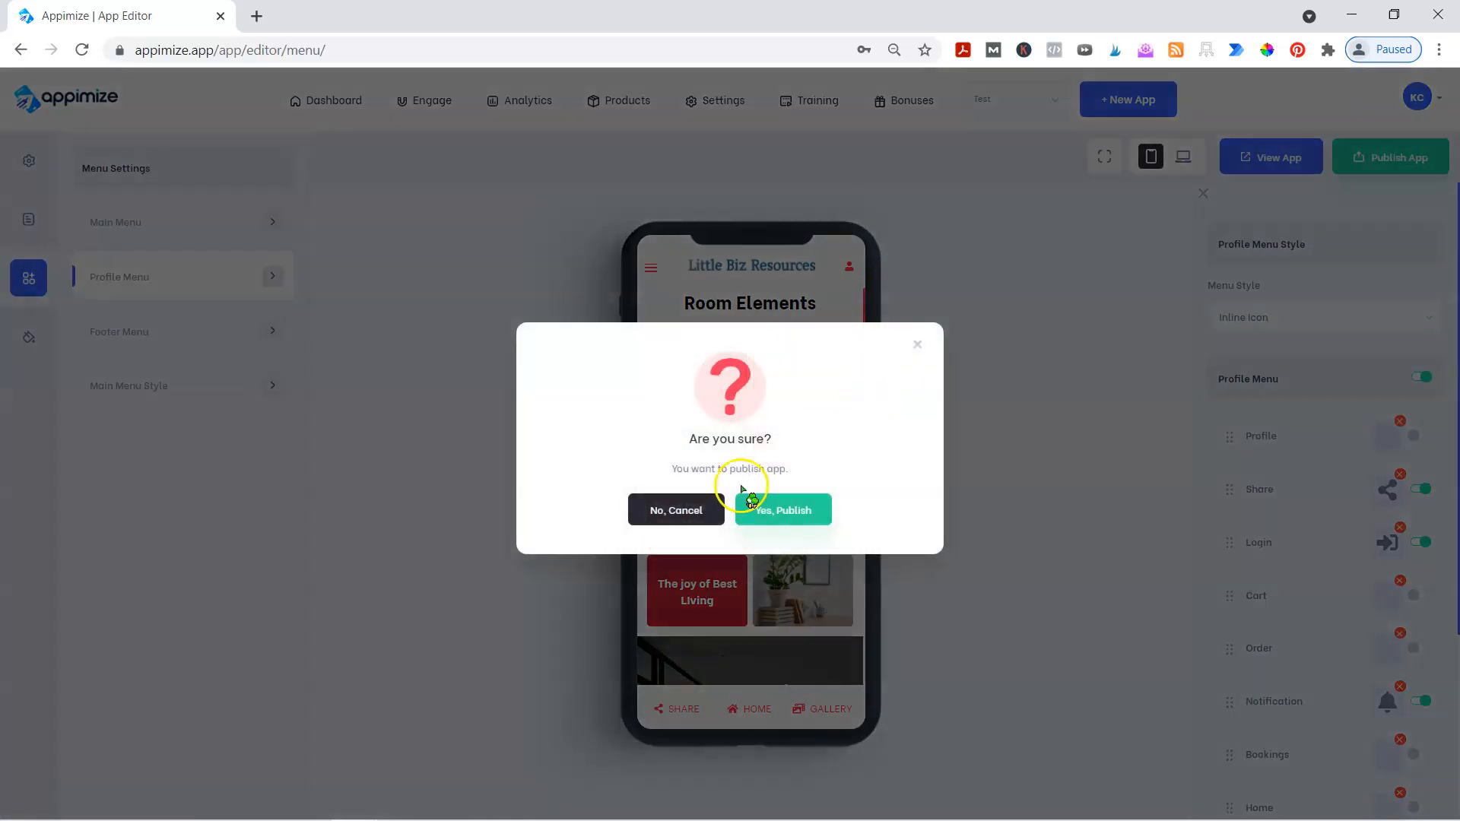
click(773, 505)
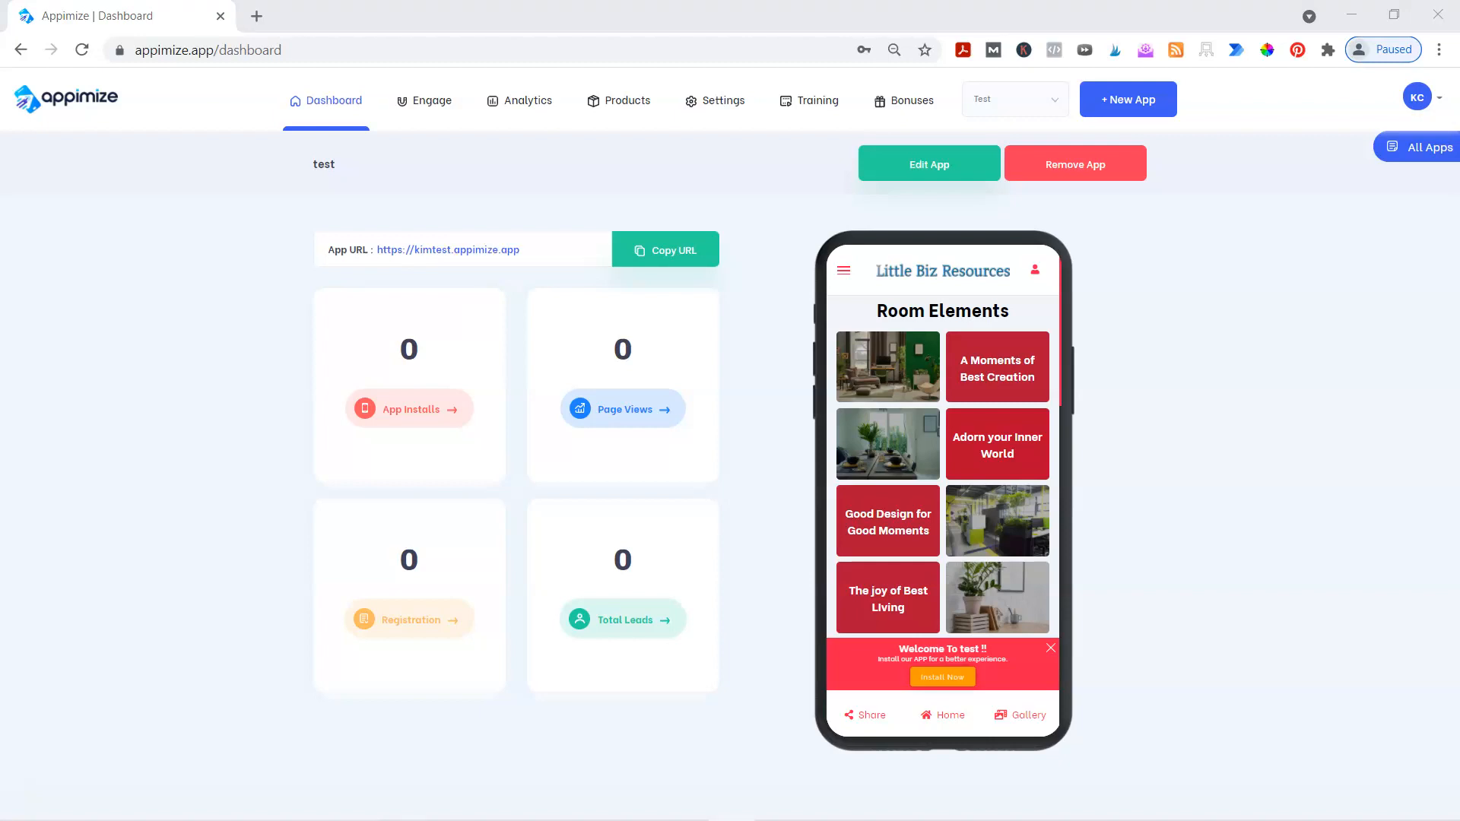
Step: Switch to the mirrored Galaxy Note20 phone and load the published app's URL in its browser
drag(150, 94, 608, 89)
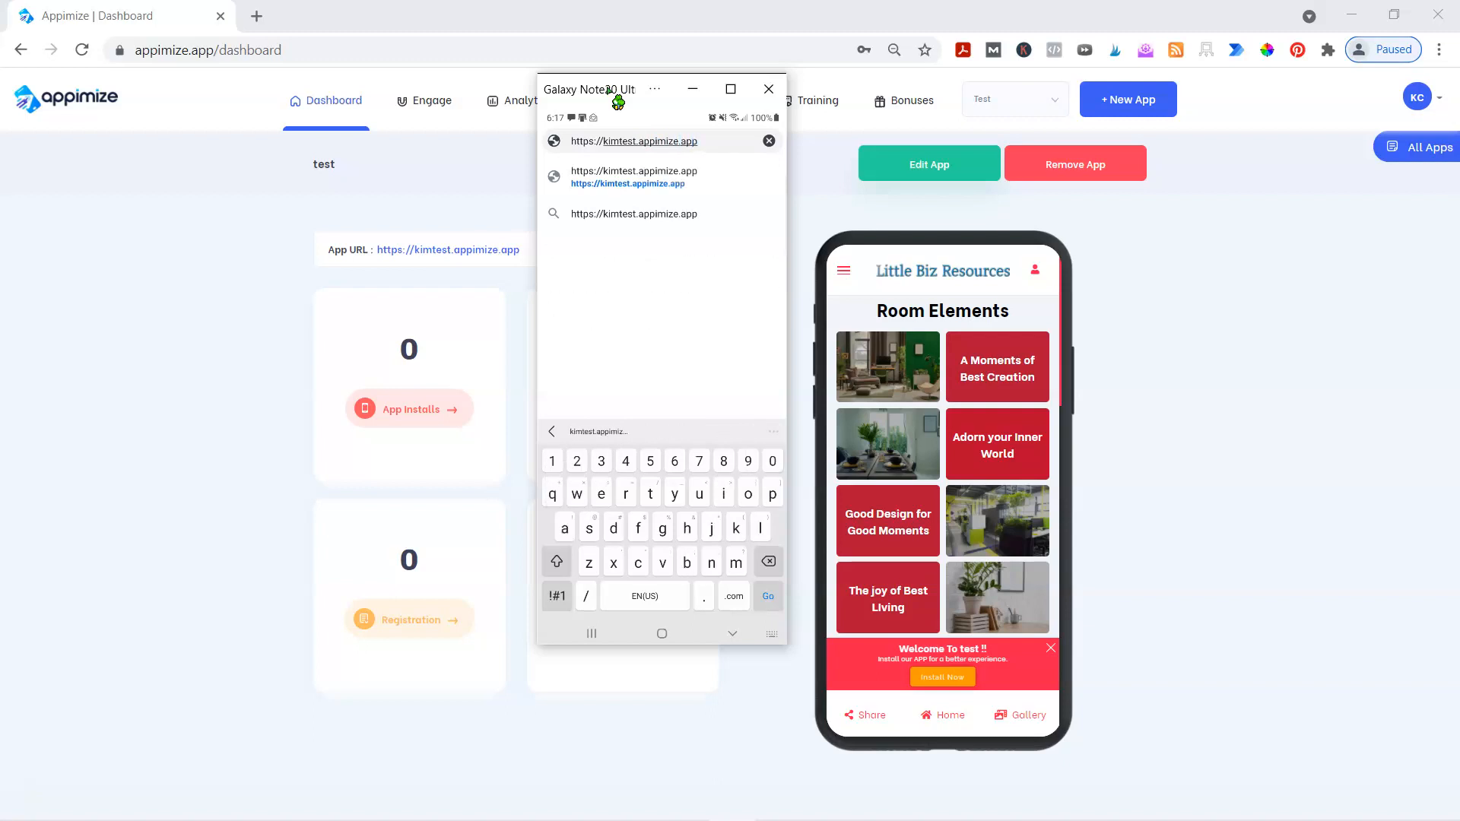
key(Return)
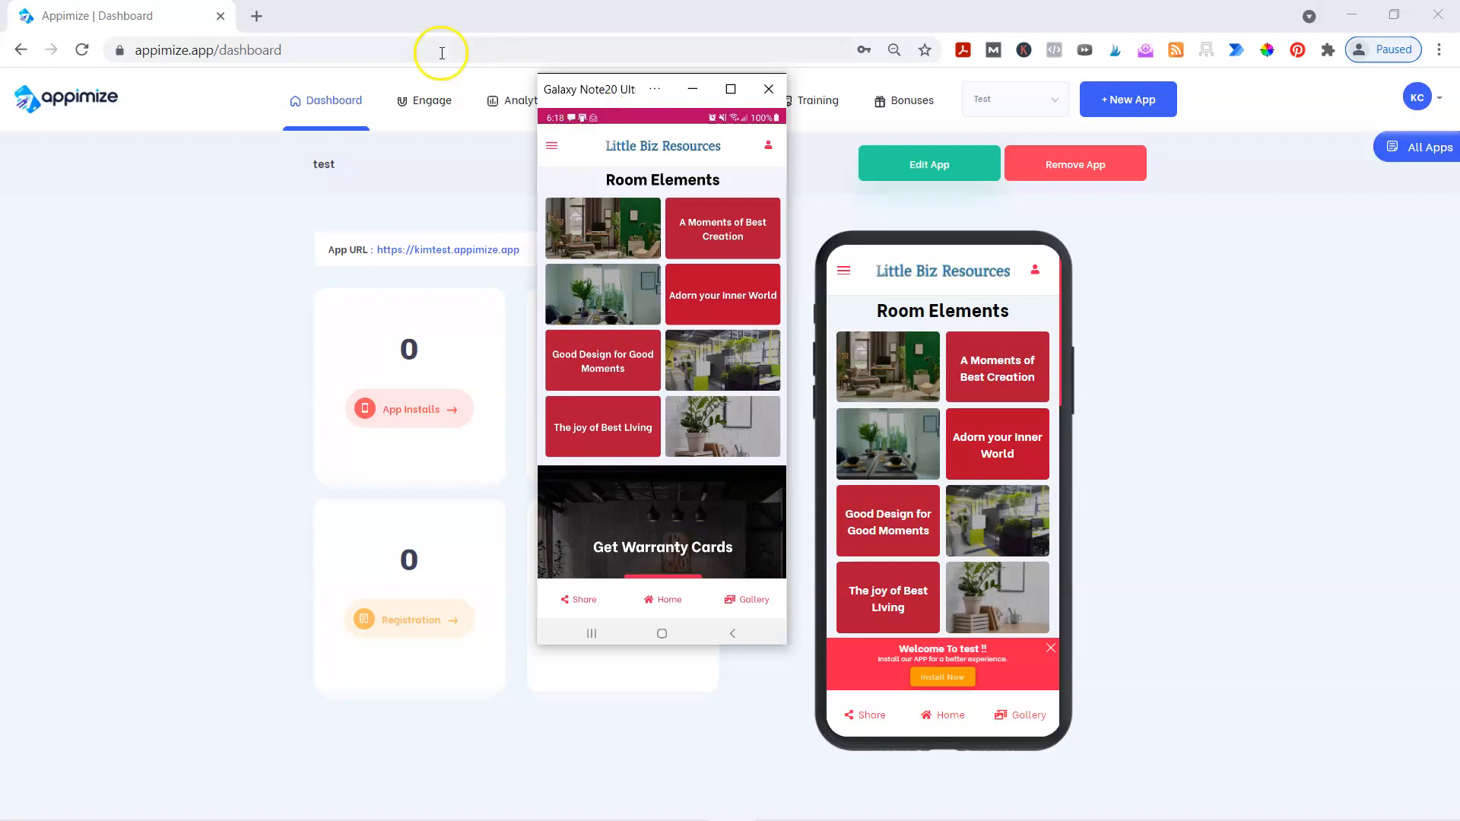
Step: Arrange the browser and the mirrored phone windows side by side so that neither covers the other
drag(625, 88, 1137, 62)
click(1397, 17)
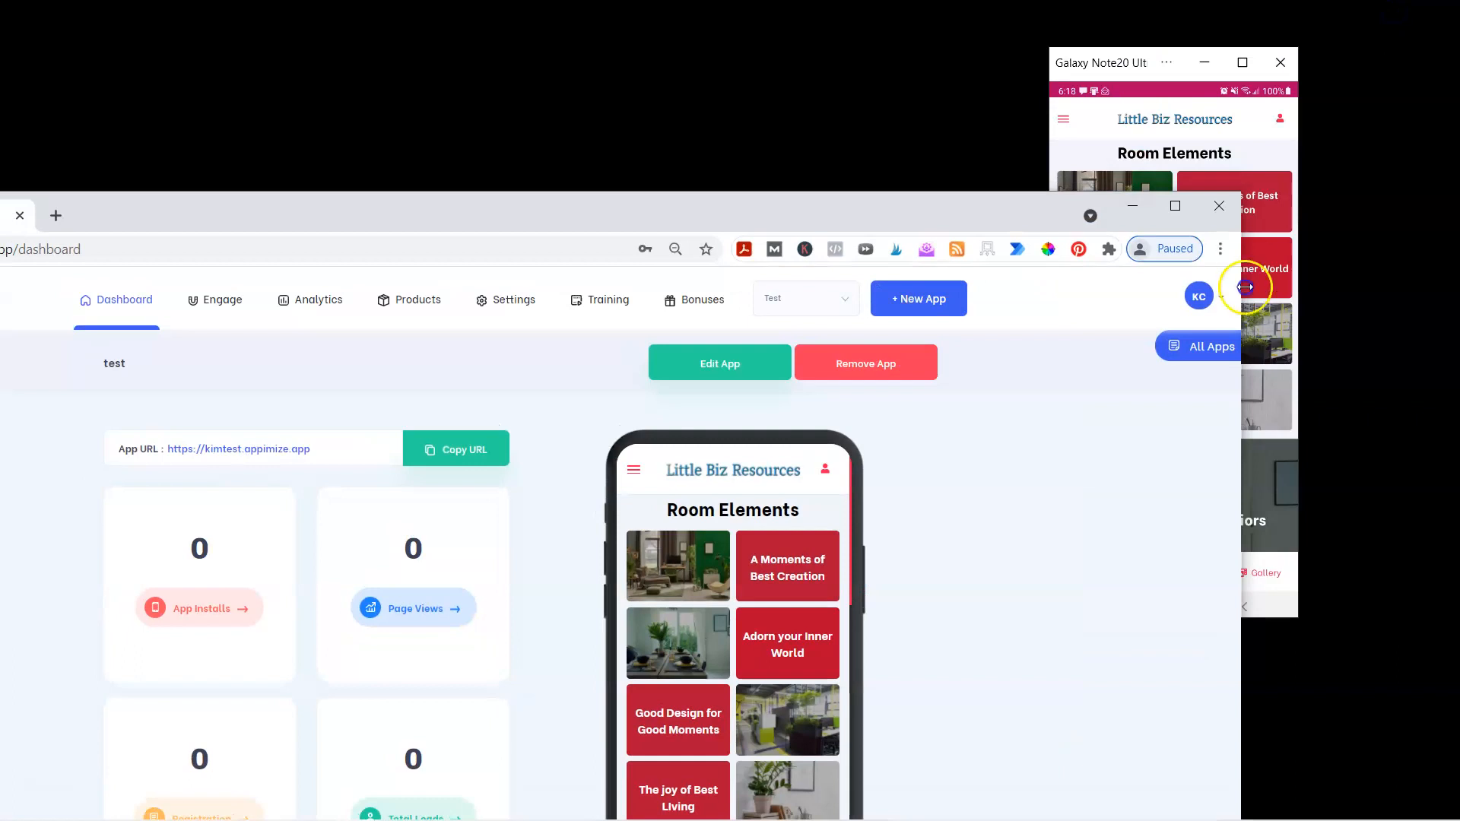
drag(1242, 281, 834, 281)
drag(426, 206, 634, 16)
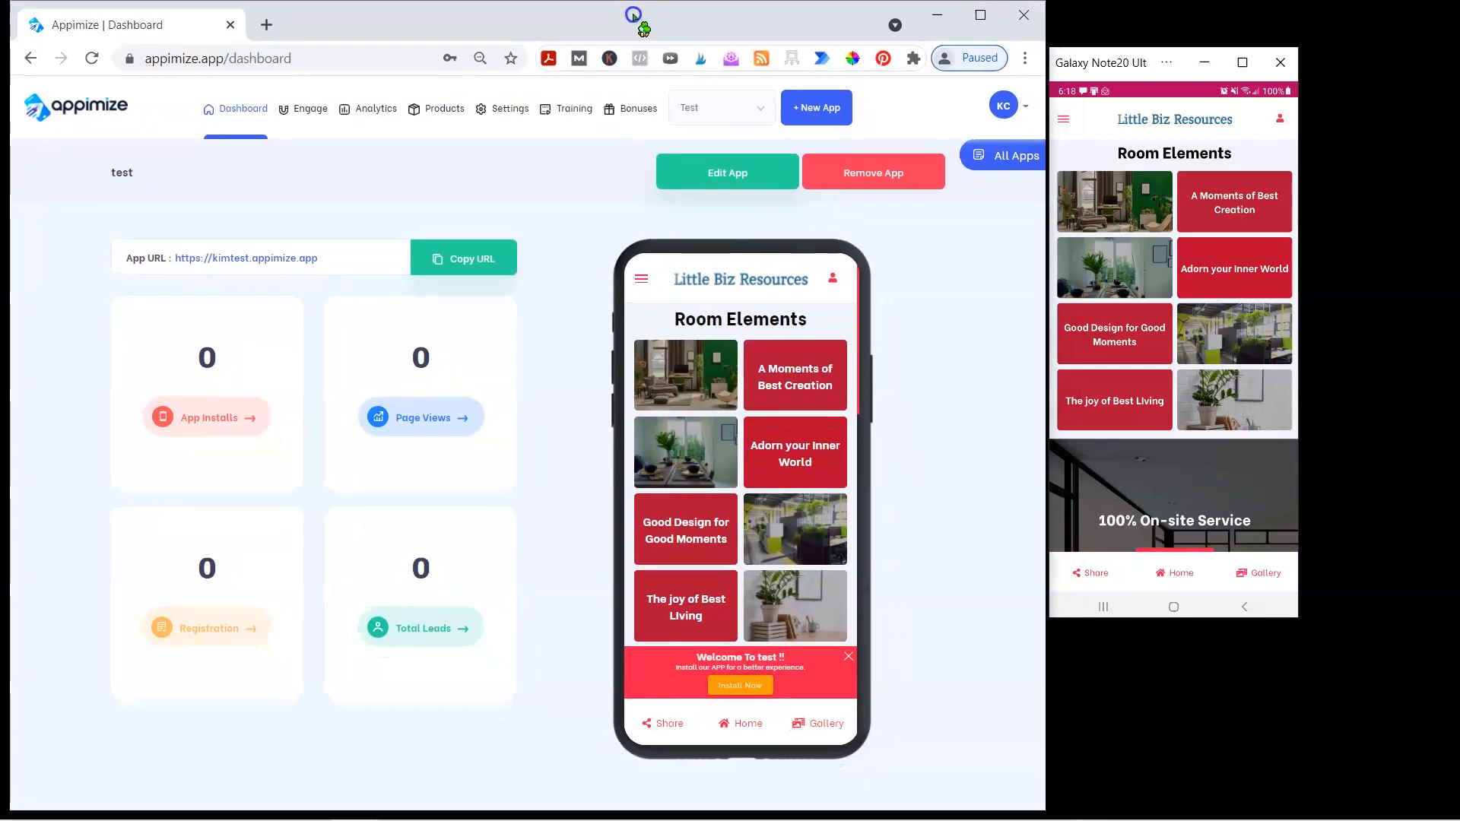
drag(1131, 54, 1280, 12)
drag(1046, 206, 1190, 205)
Step: Start a new push notification for the Test app with the title "Test" and the message "Test notification"
mouse_move(336, 111)
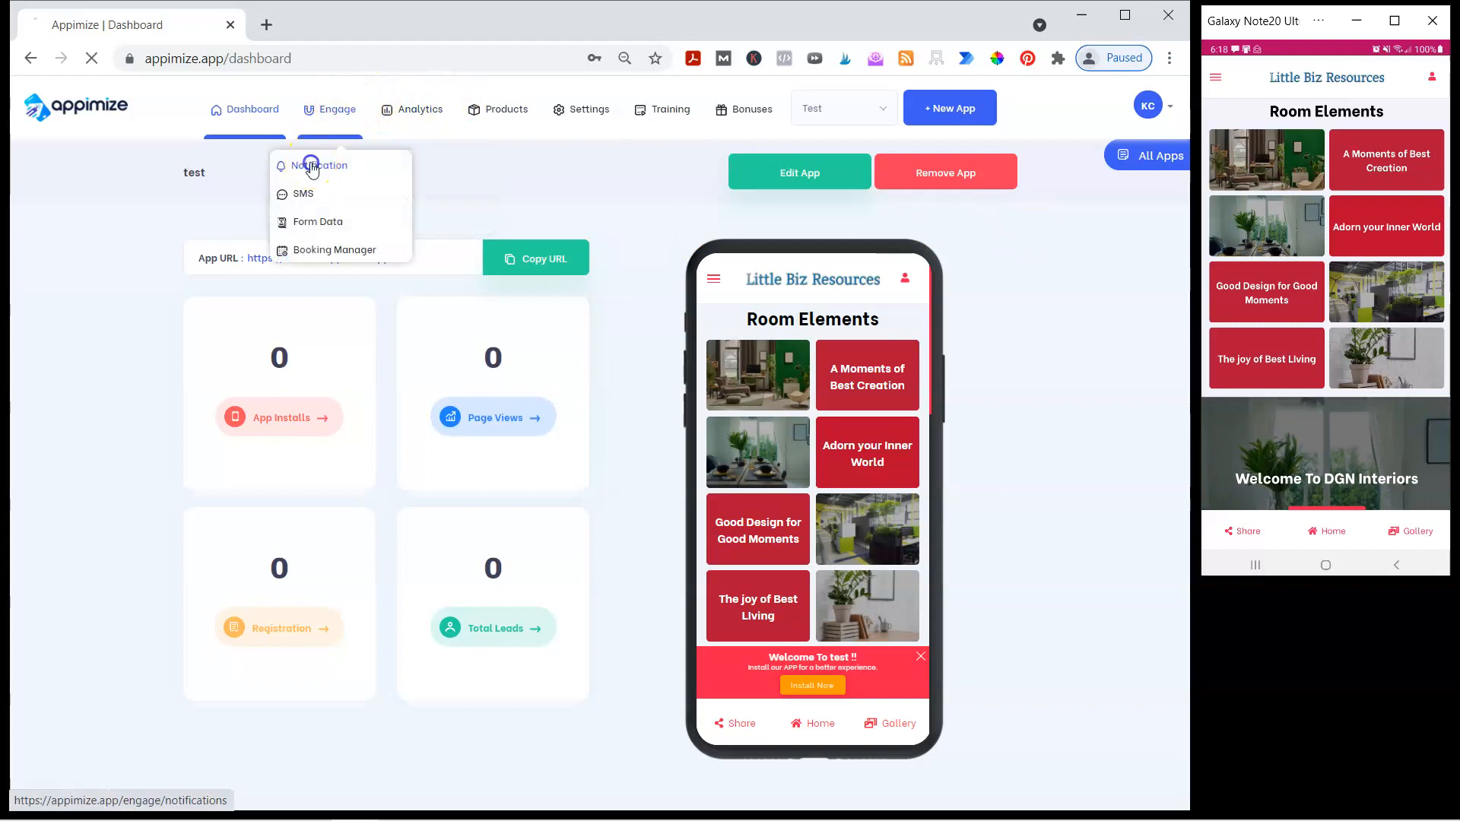
click(317, 165)
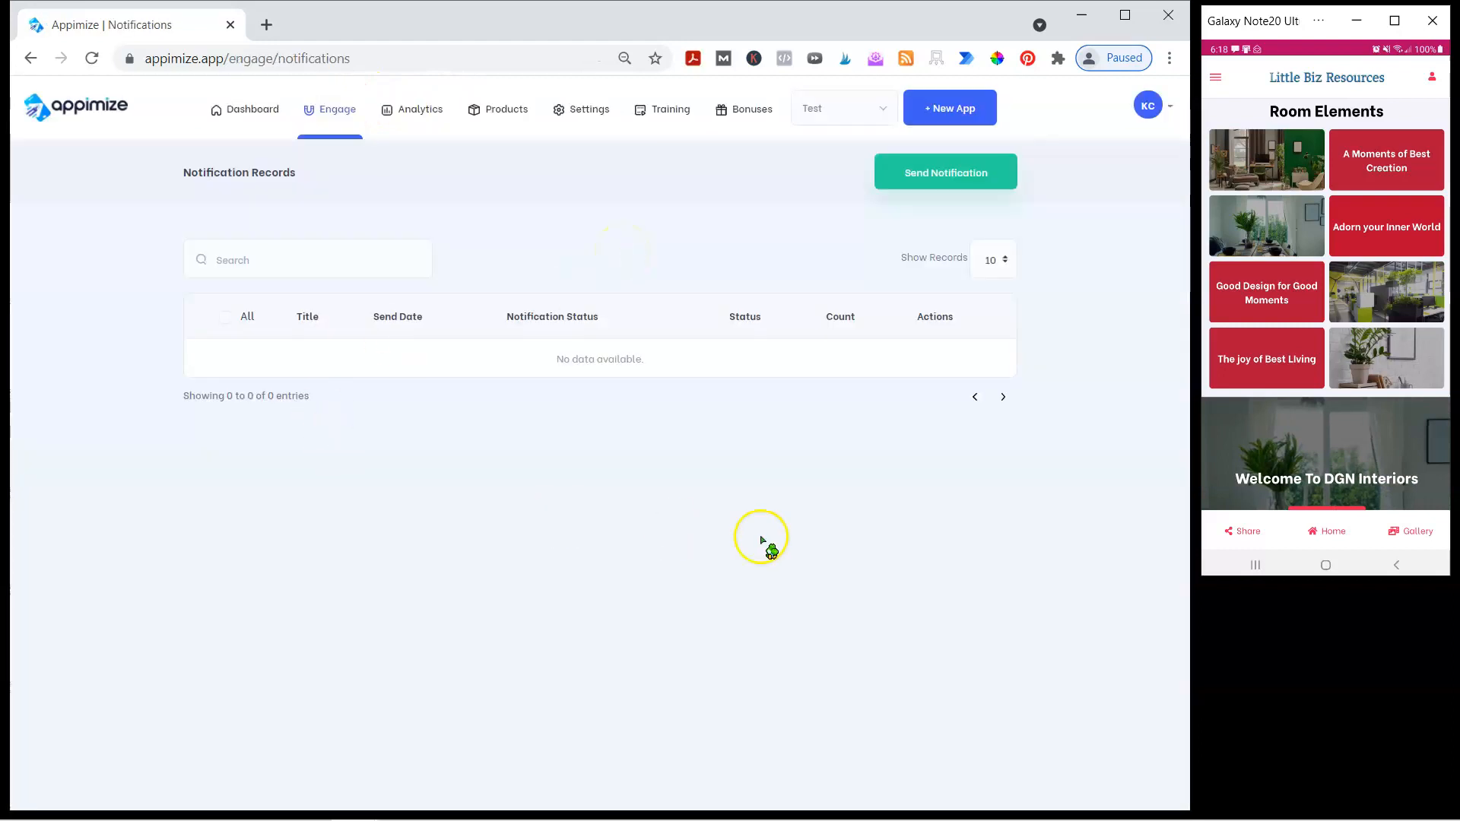
click(868, 112)
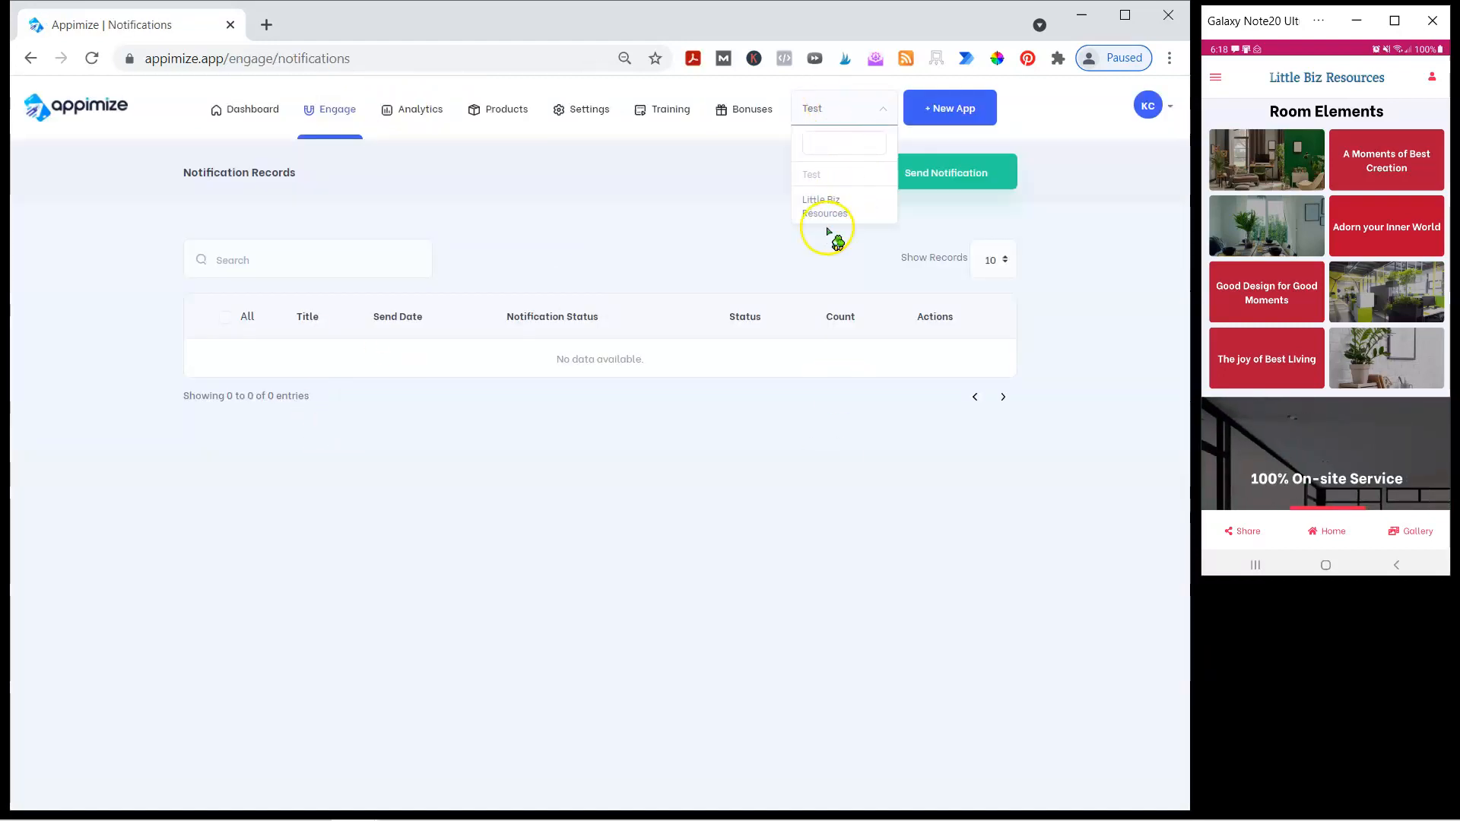
click(837, 111)
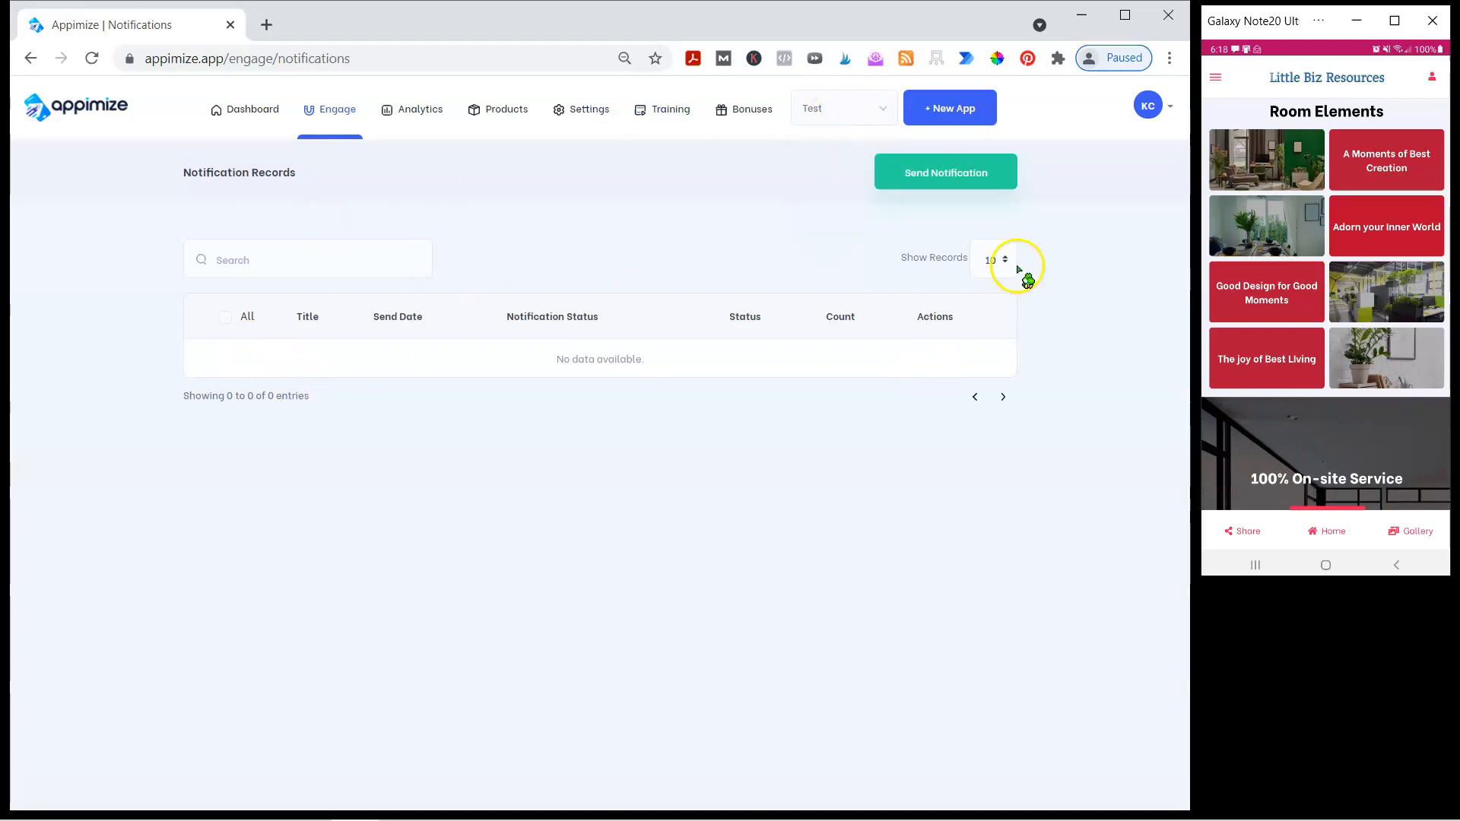
click(972, 165)
click(501, 323)
text(Test)
key(Tab)
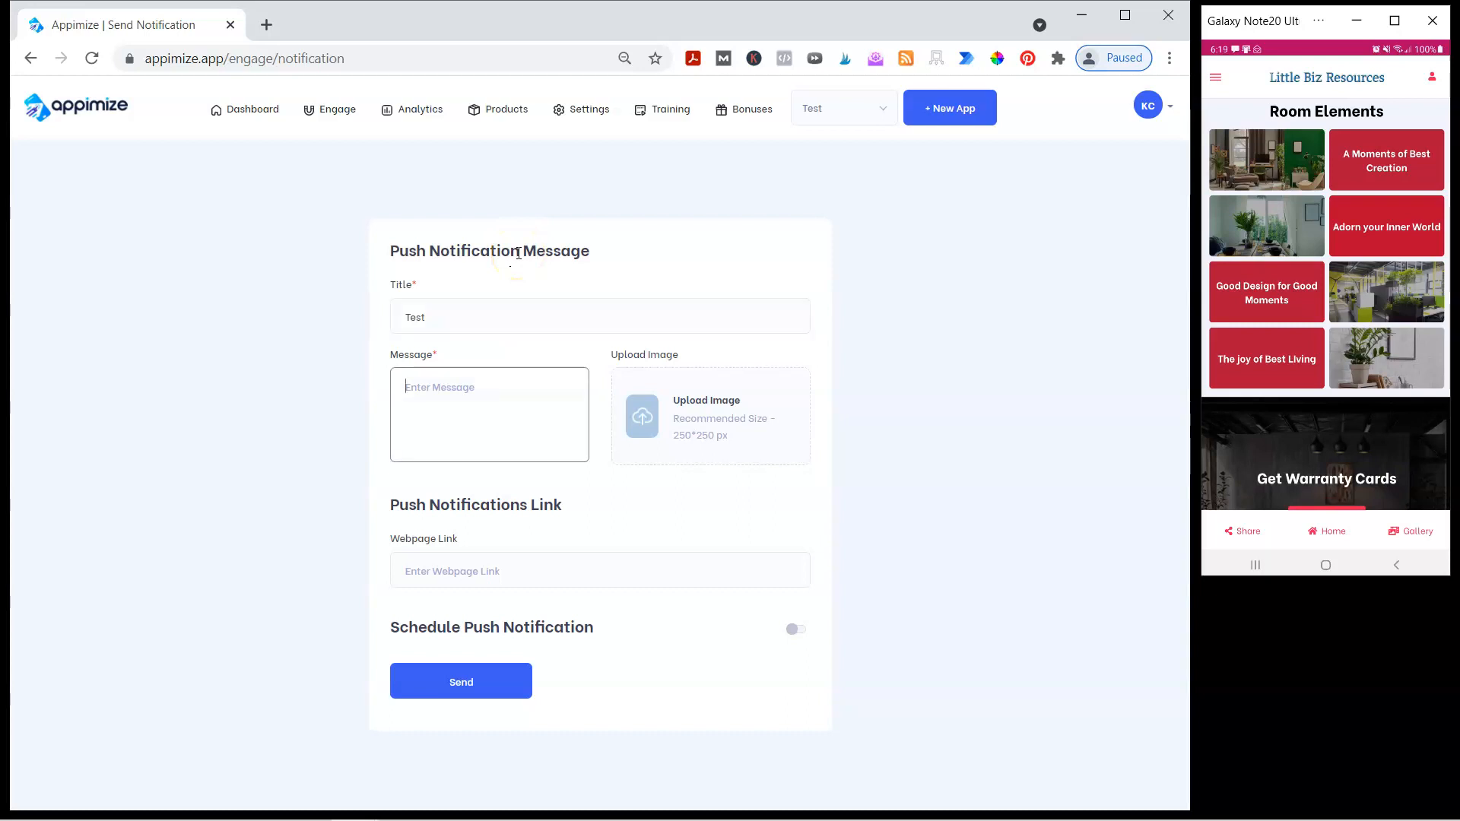
text(Test notification)
click(503, 293)
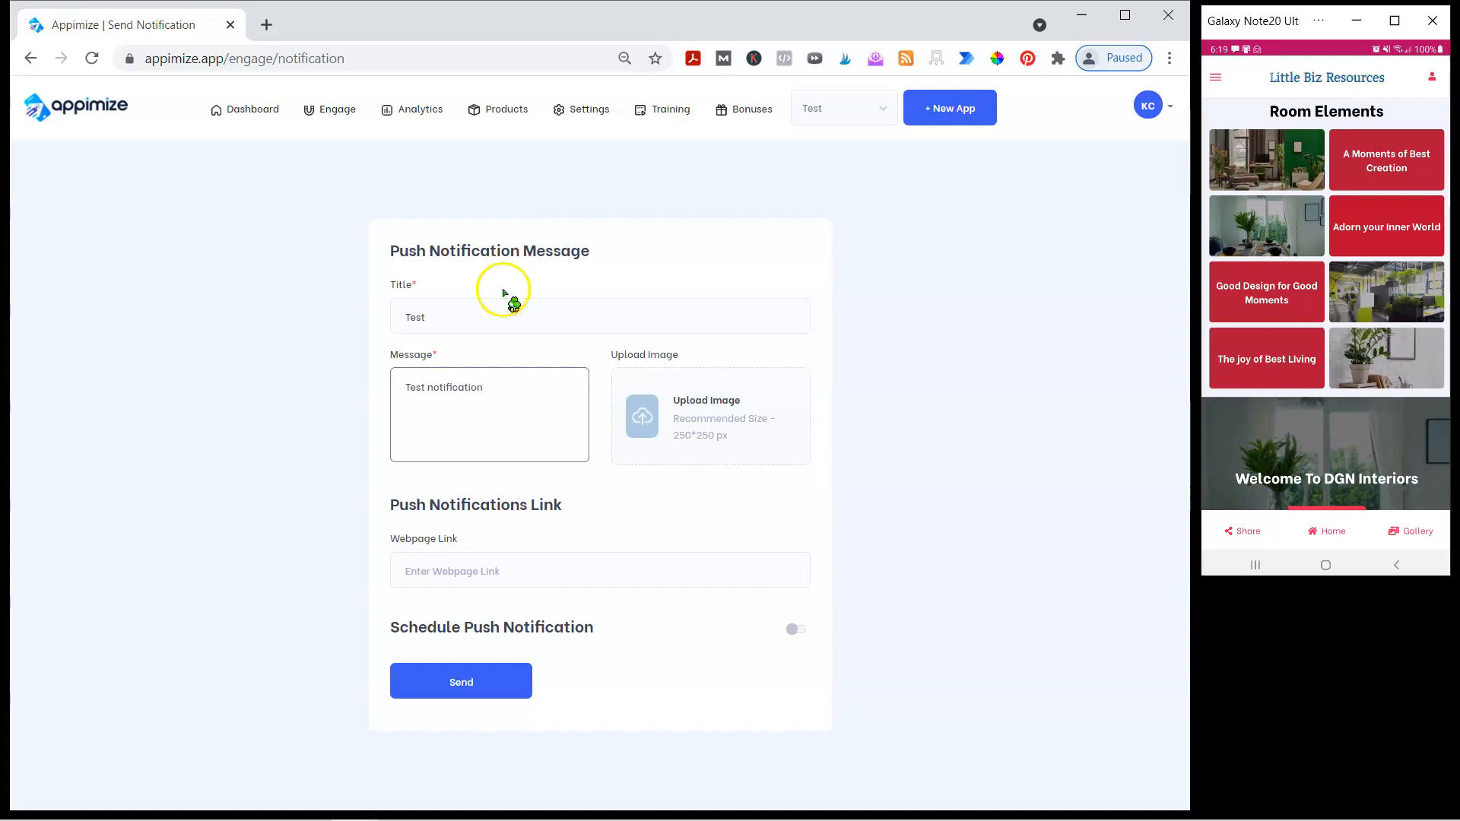
Step: Copy the Test app's URL from the dashboard in a separate tab and enter it as the notification's webpage link
right_click(260, 121)
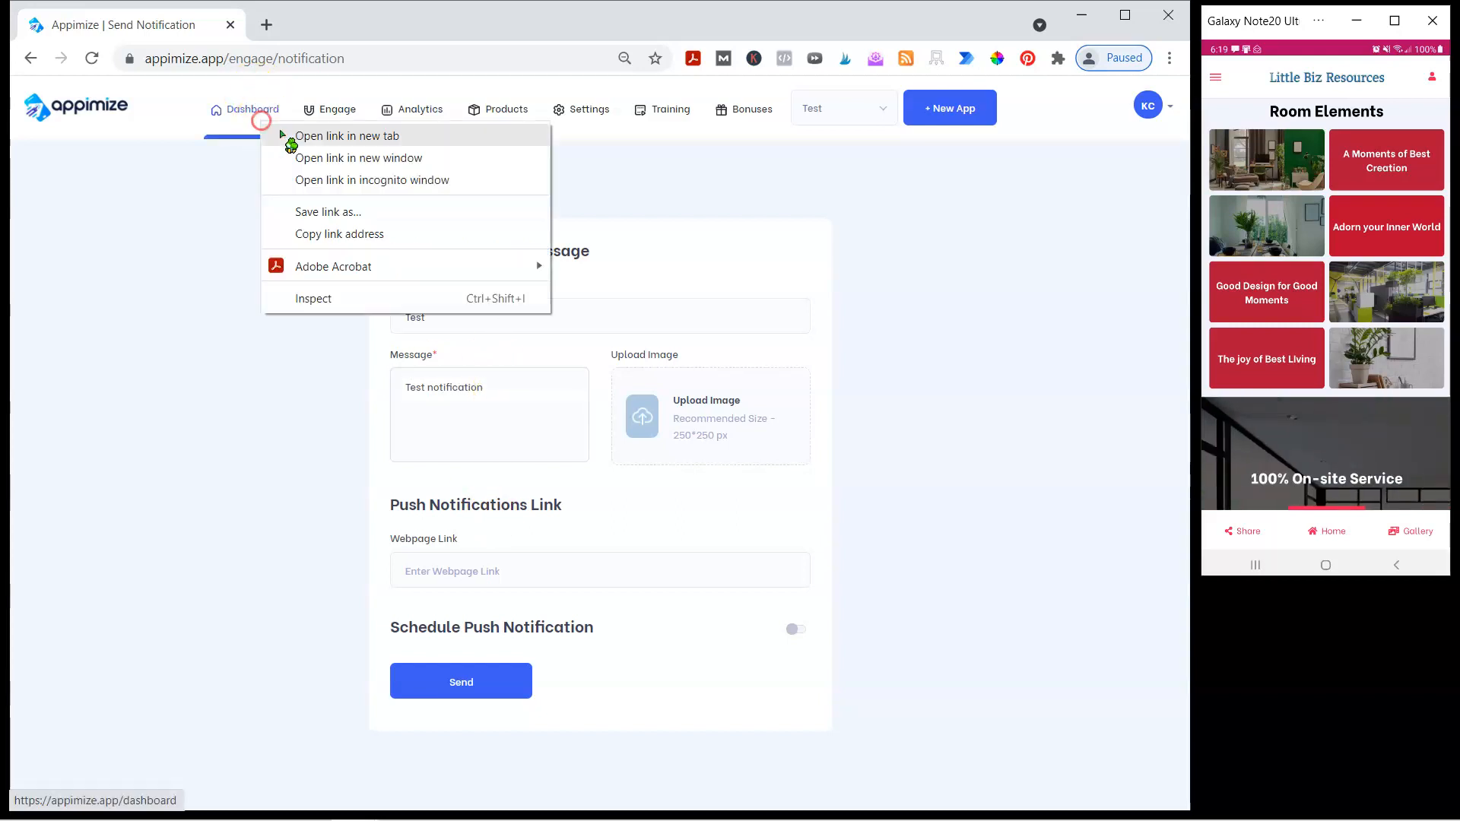
click(347, 136)
click(311, 25)
click(676, 389)
click(523, 263)
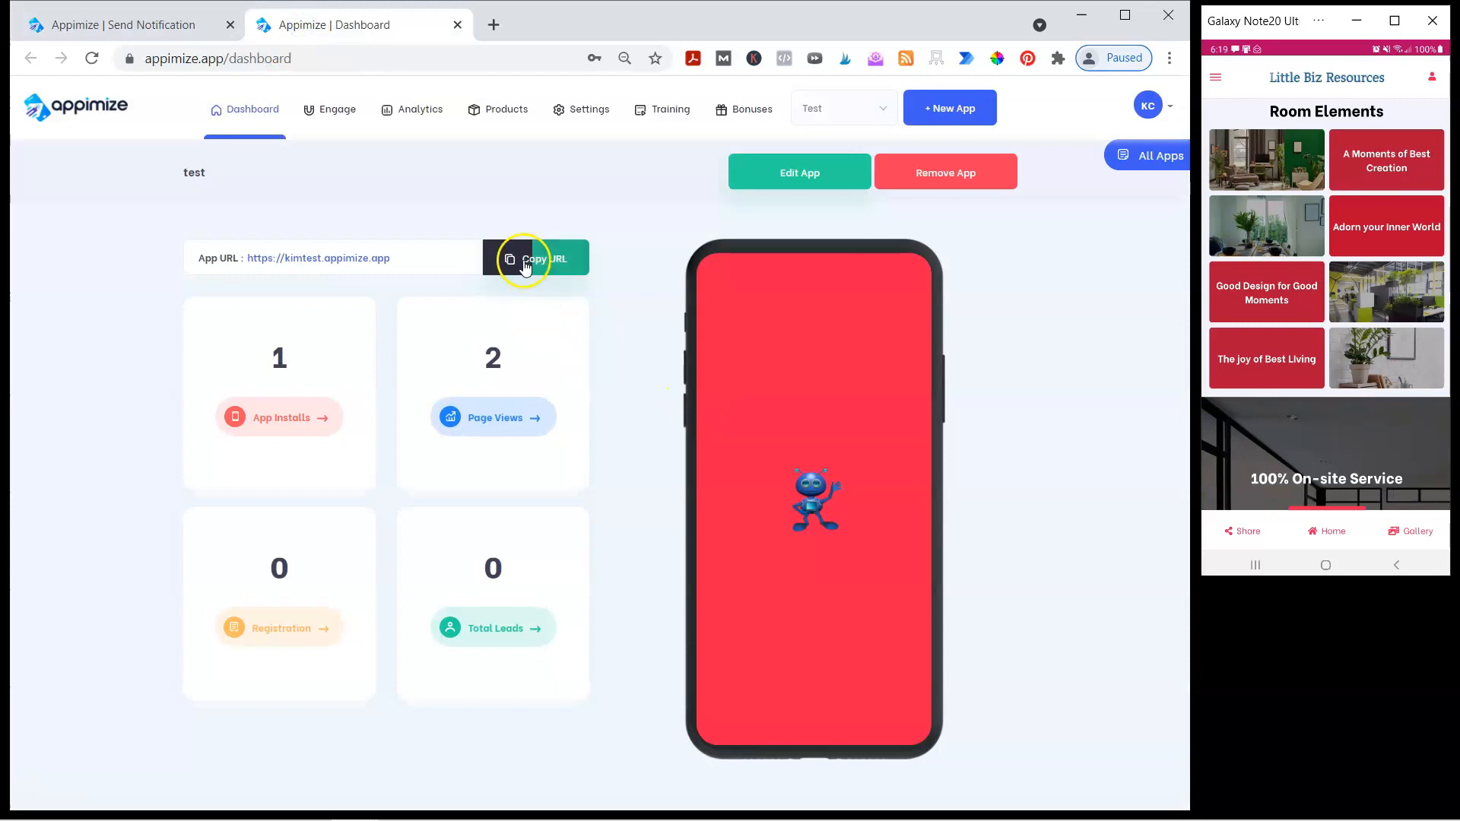
click(179, 30)
click(441, 567)
key(ctrl+v)
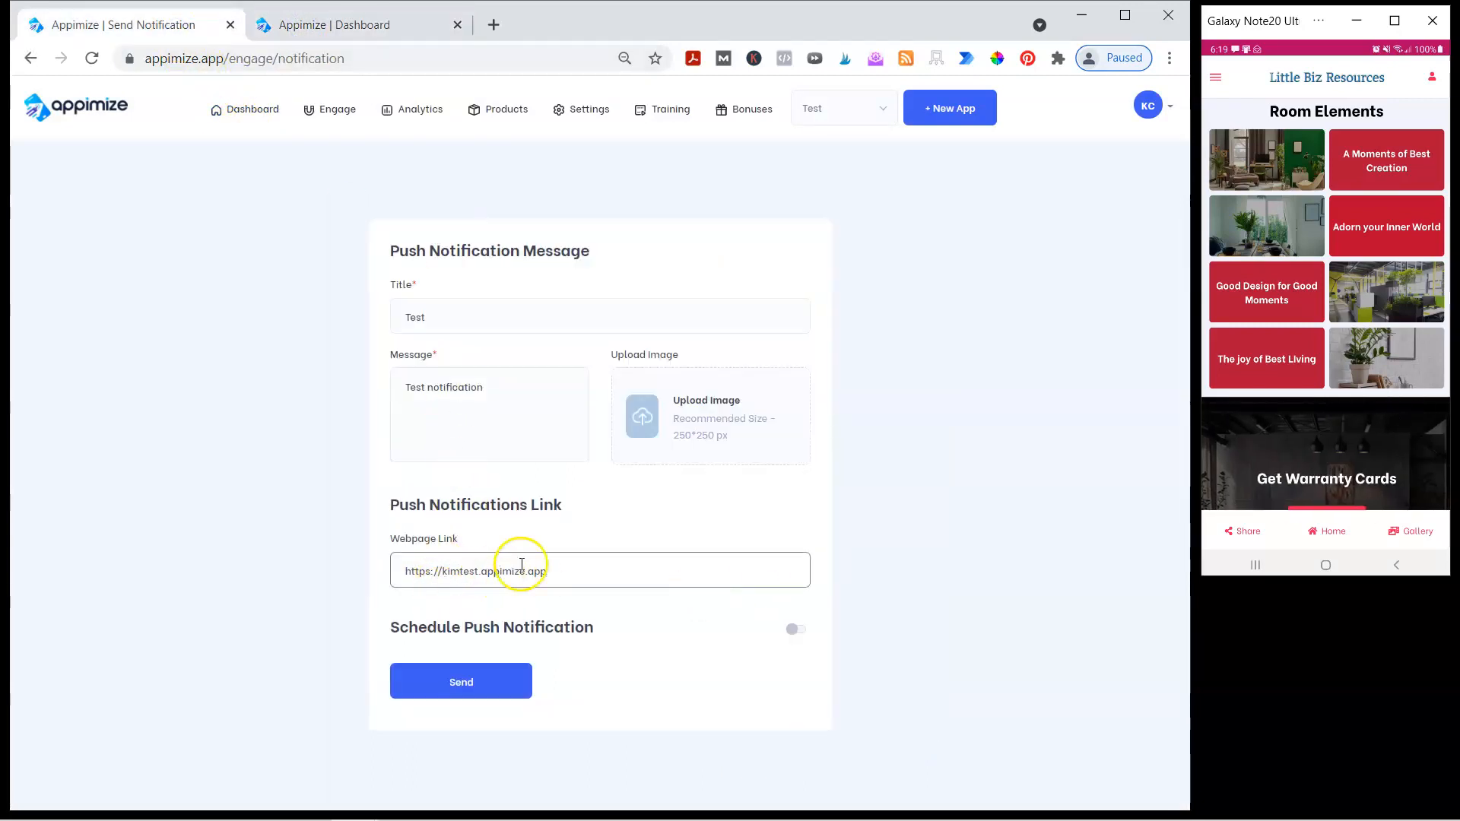
click(368, 24)
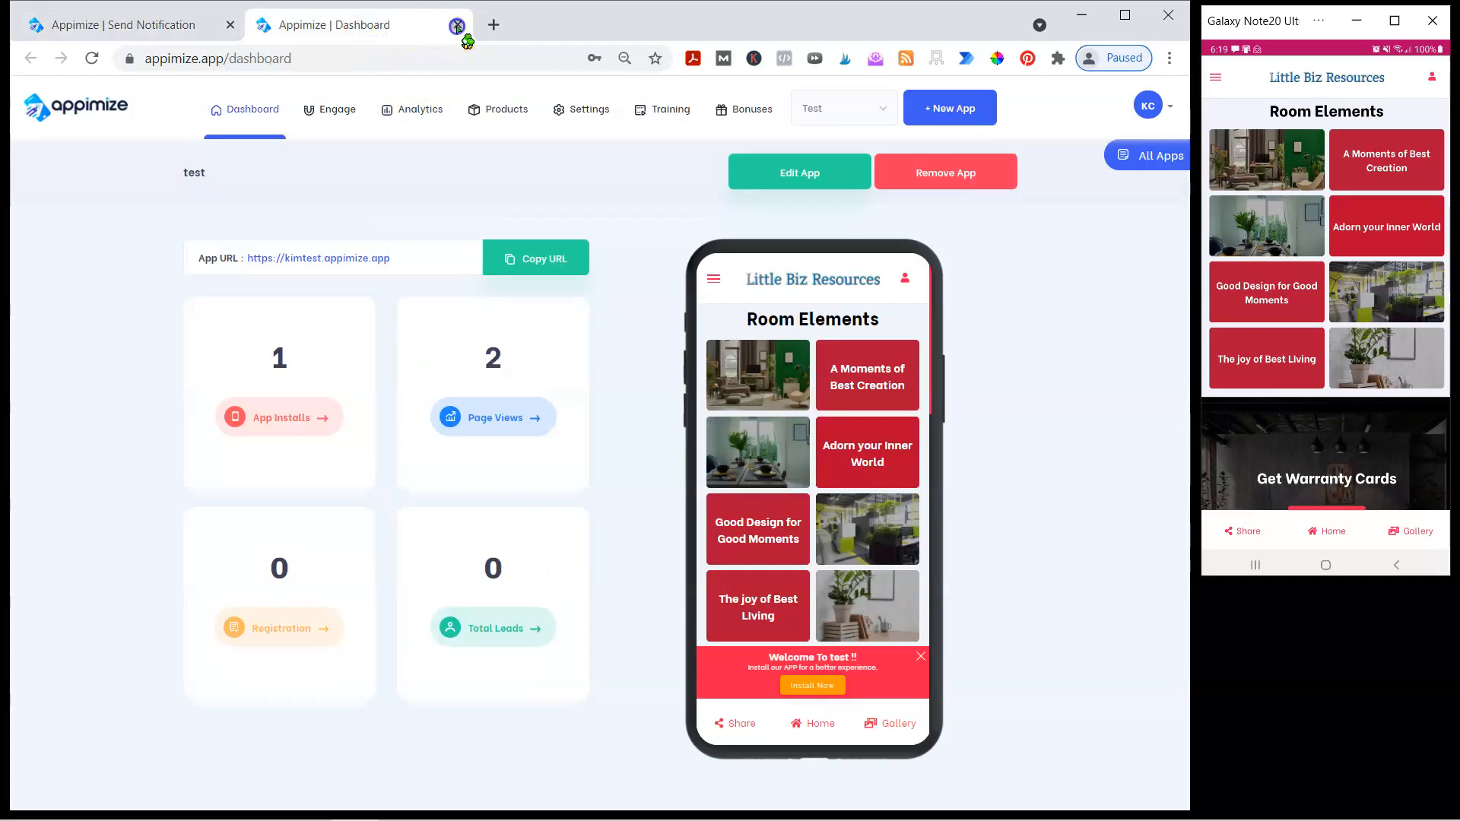
click(456, 26)
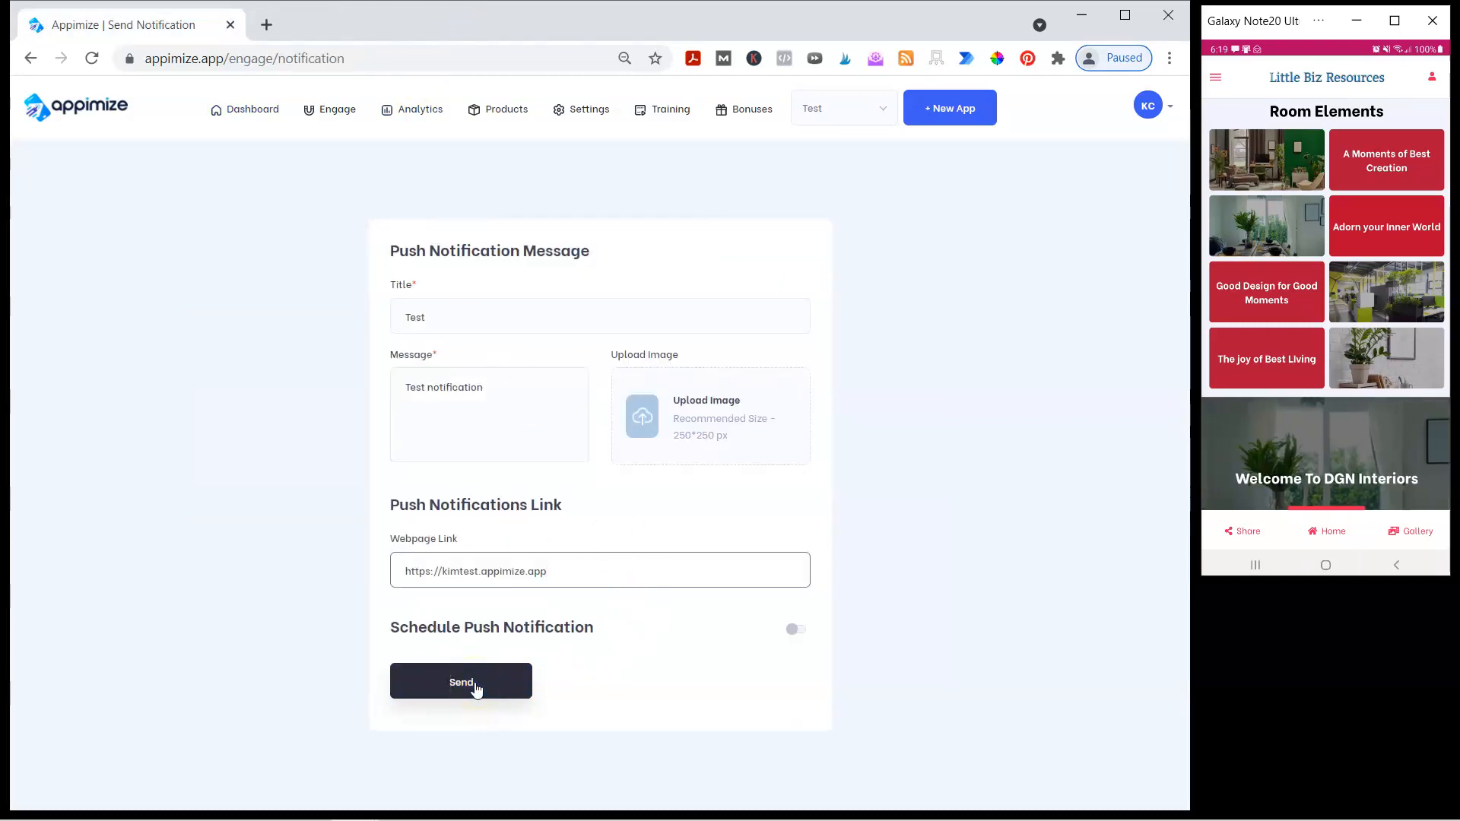
Step: Upload the blue robot picture from Downloads as the notification image and send the push notification
click(696, 422)
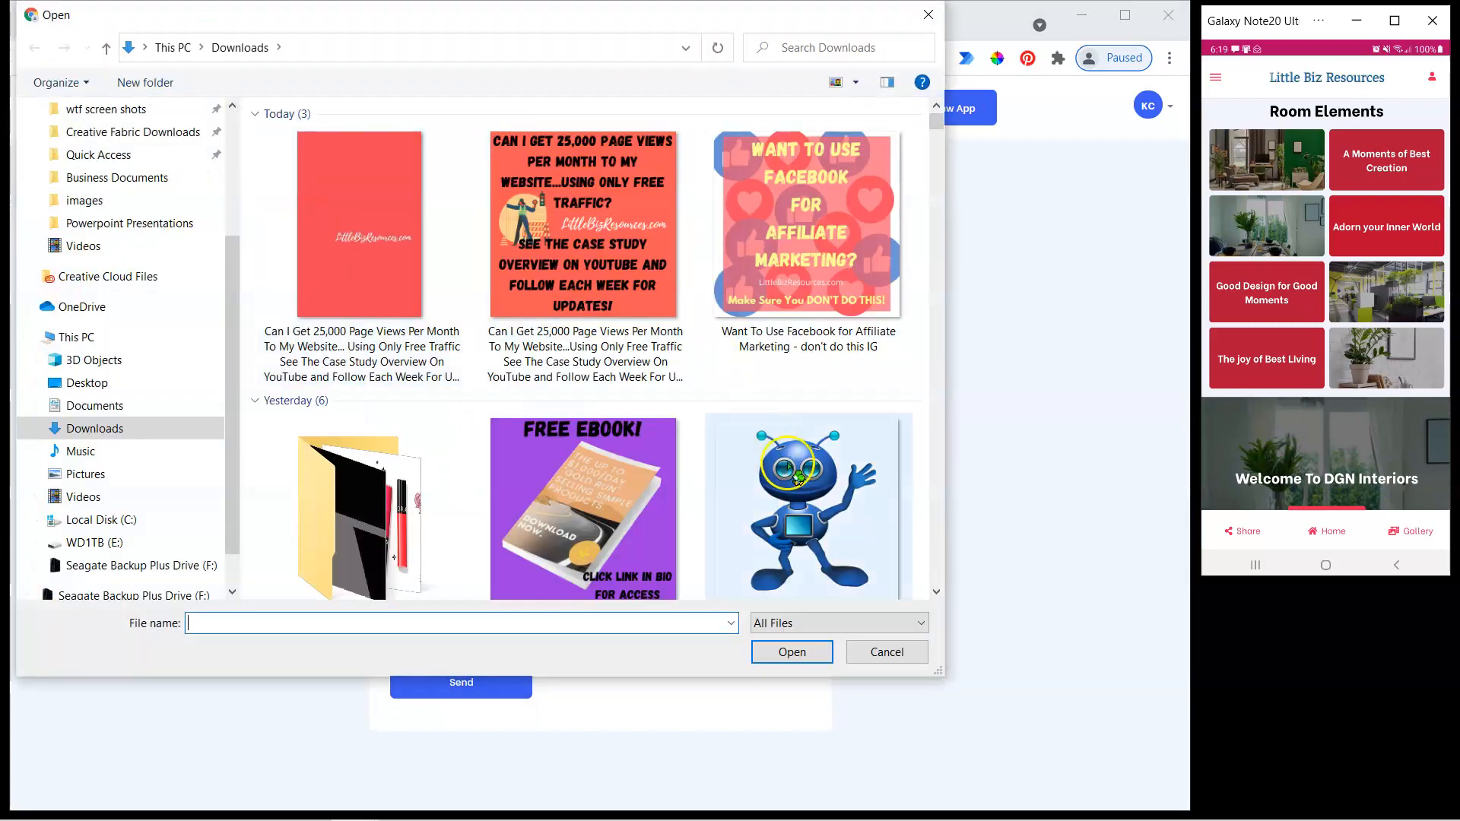
double_click(788, 463)
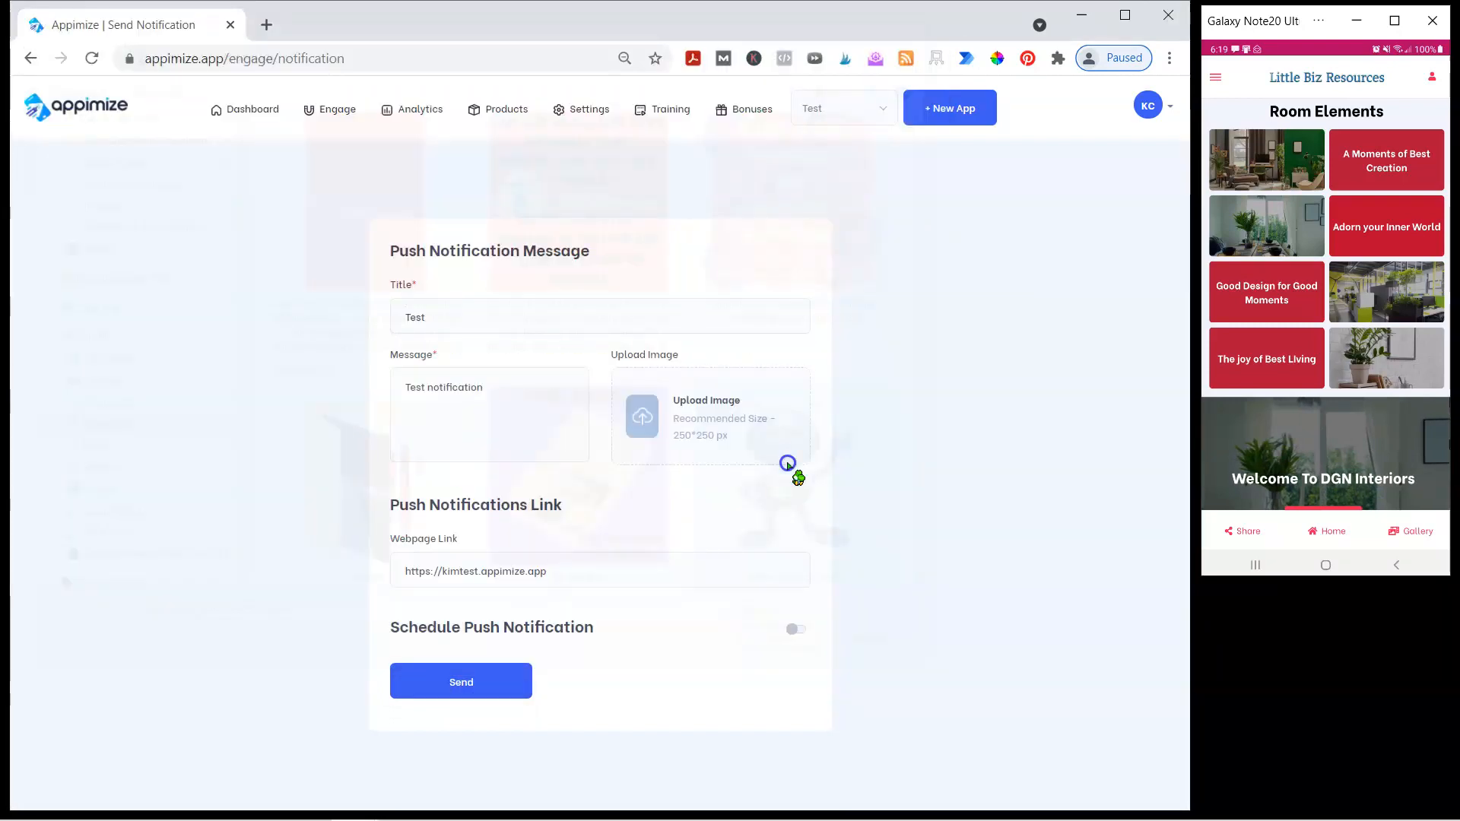
click(408, 697)
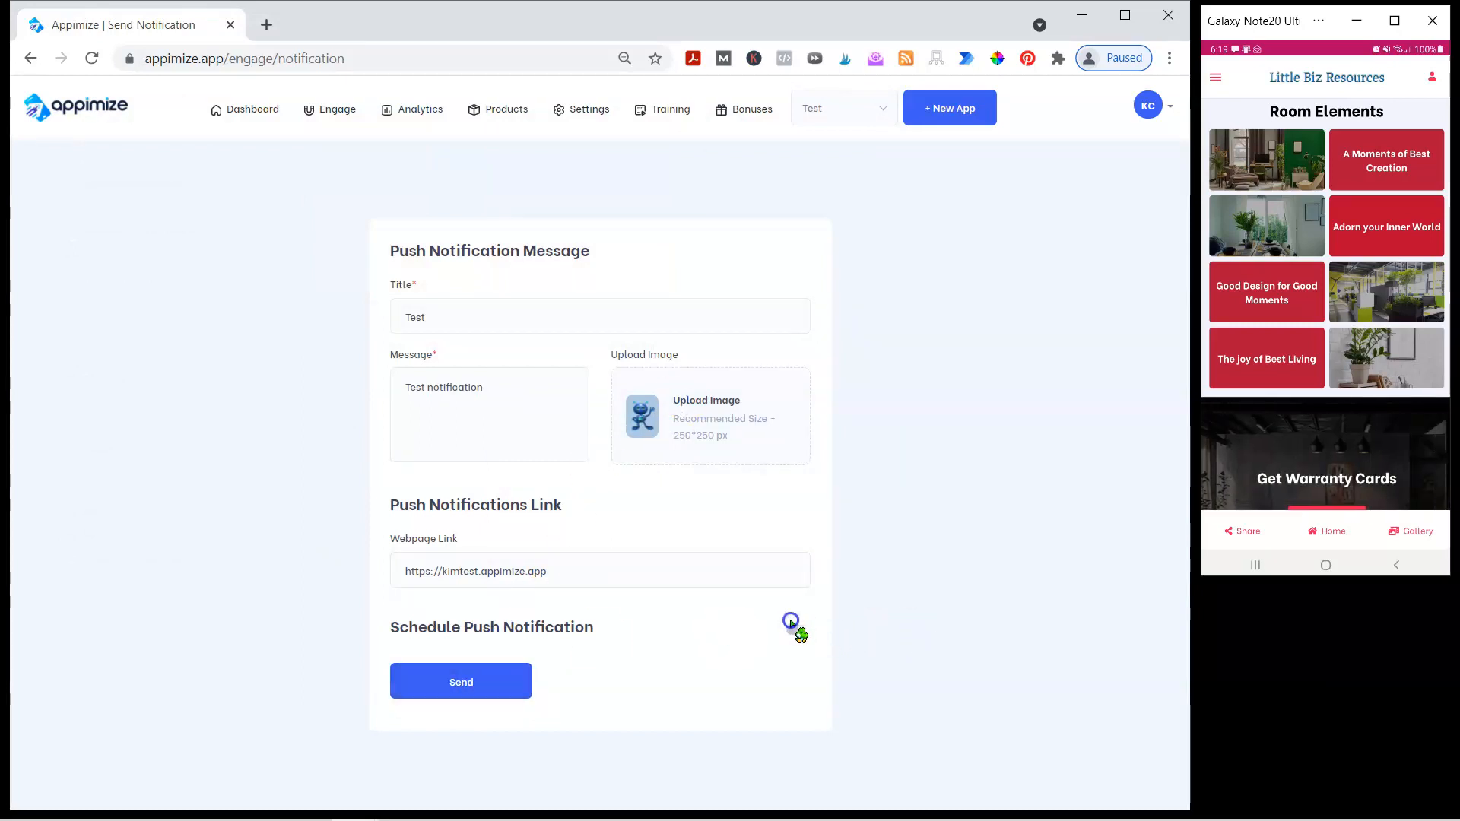
click(449, 690)
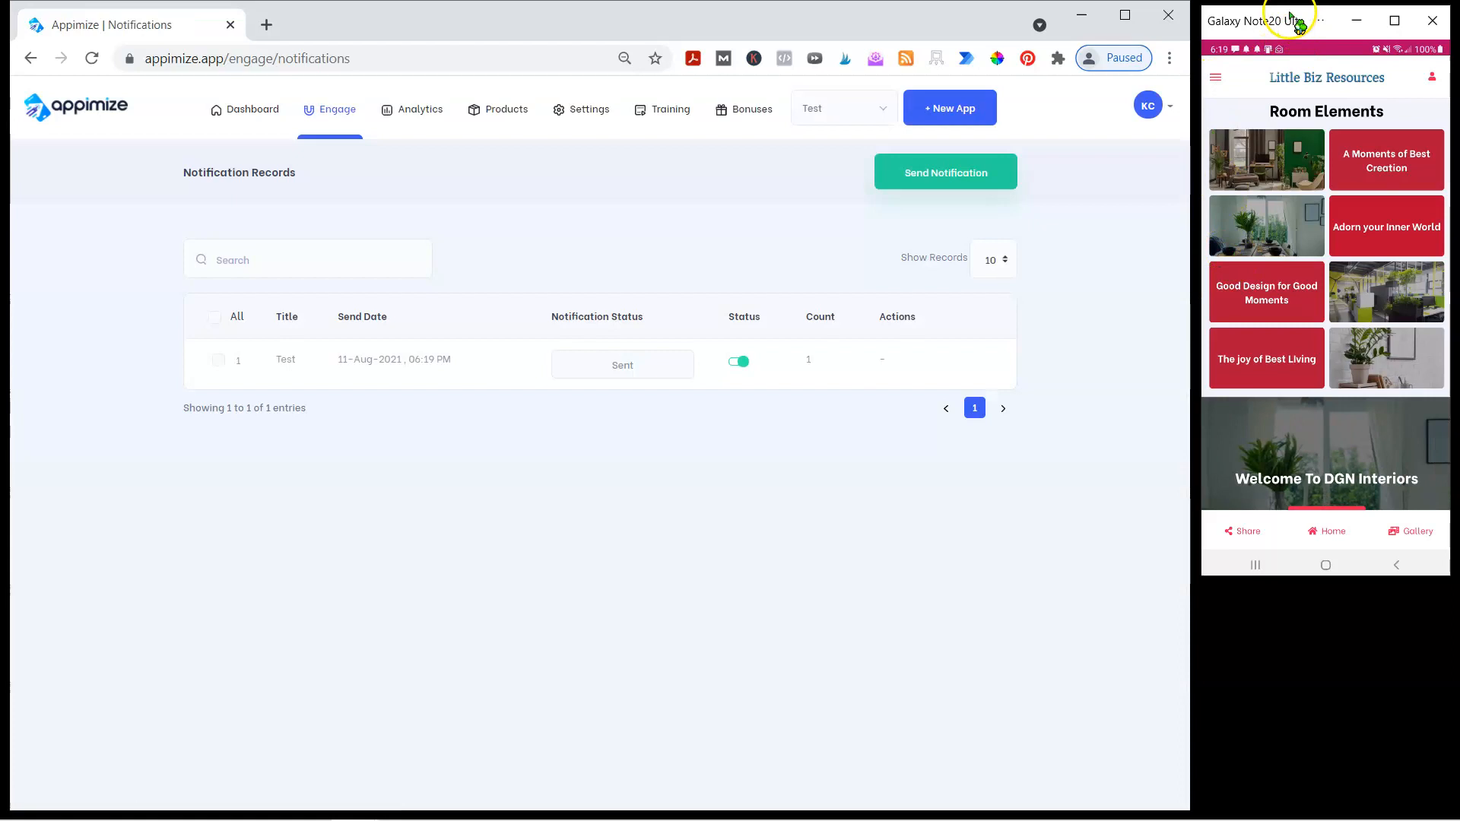
Step: Open the received Test notification on the mirrored phone and view the app's account and navigation menus
drag(1289, 20, 657, 87)
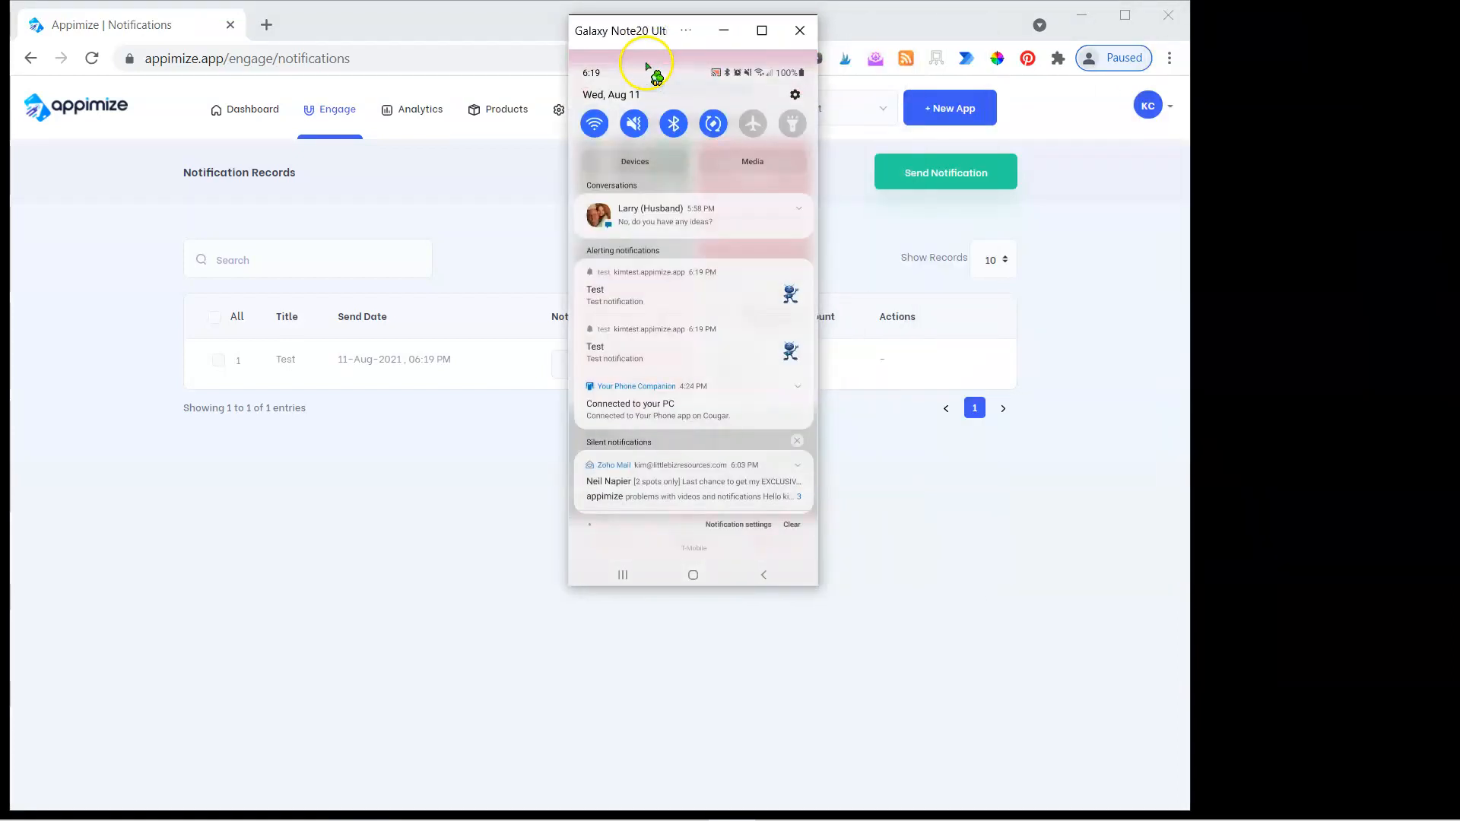
click(669, 301)
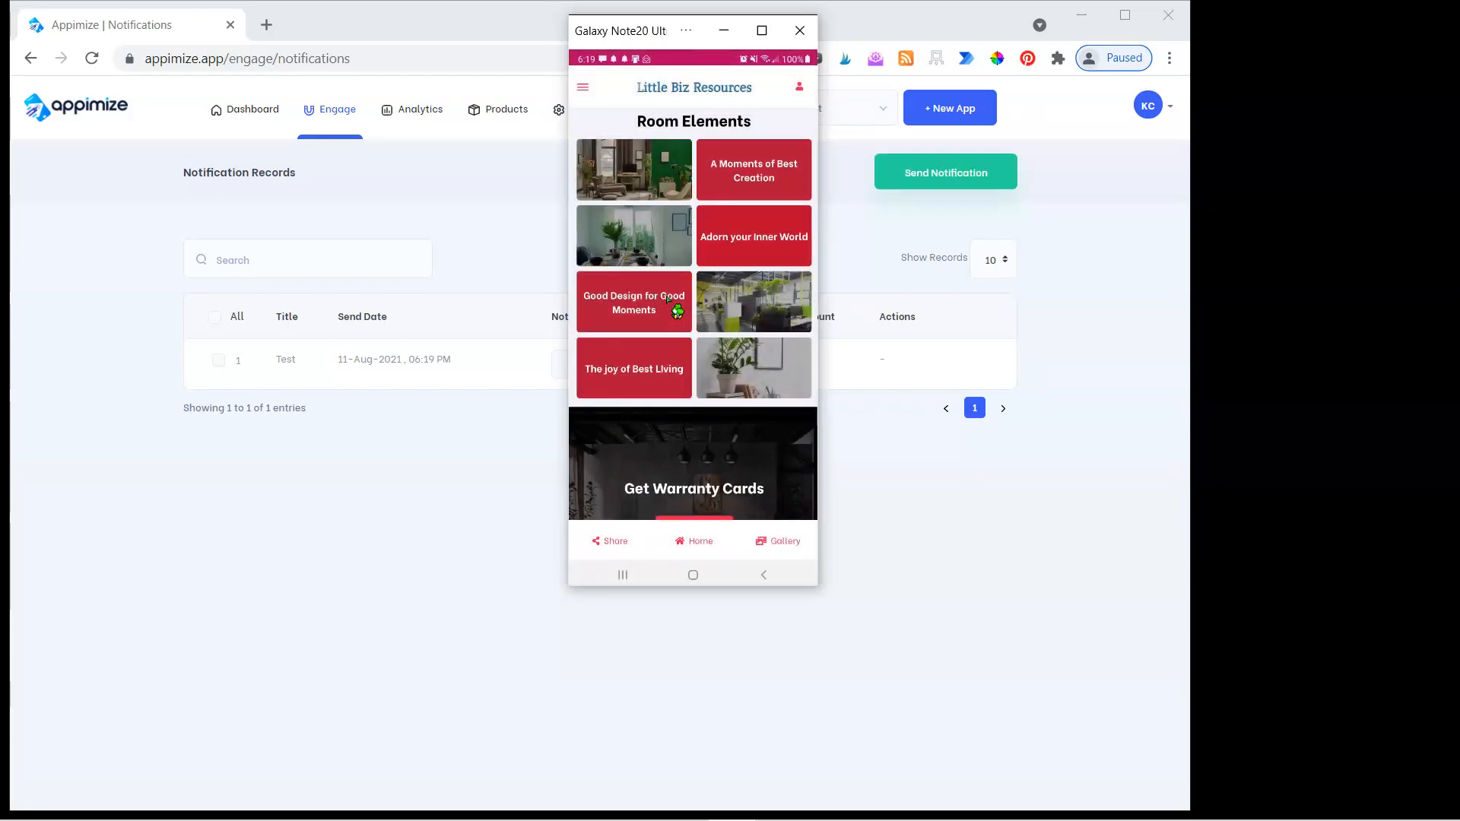
click(798, 90)
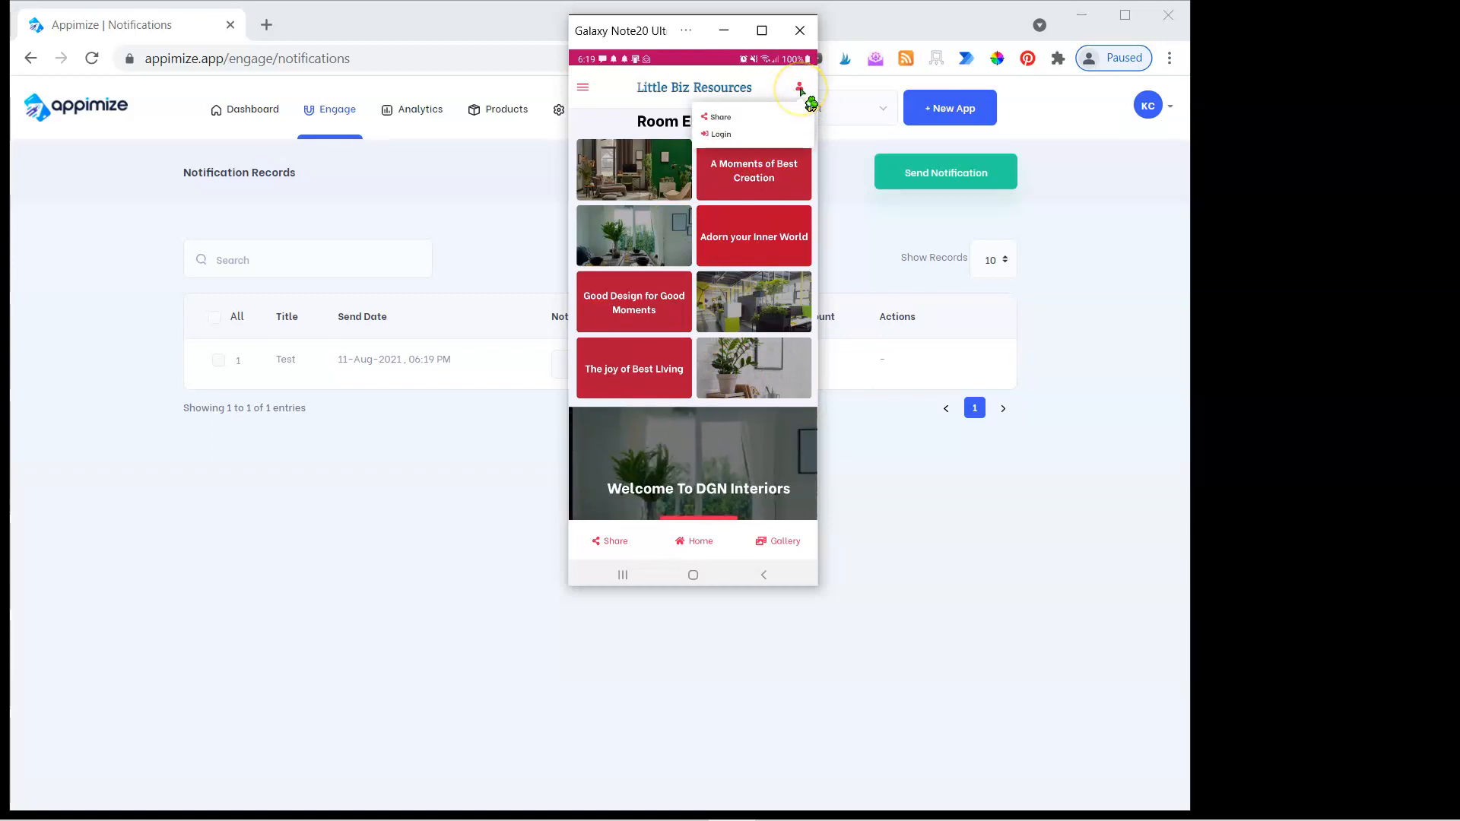
click(760, 466)
click(583, 88)
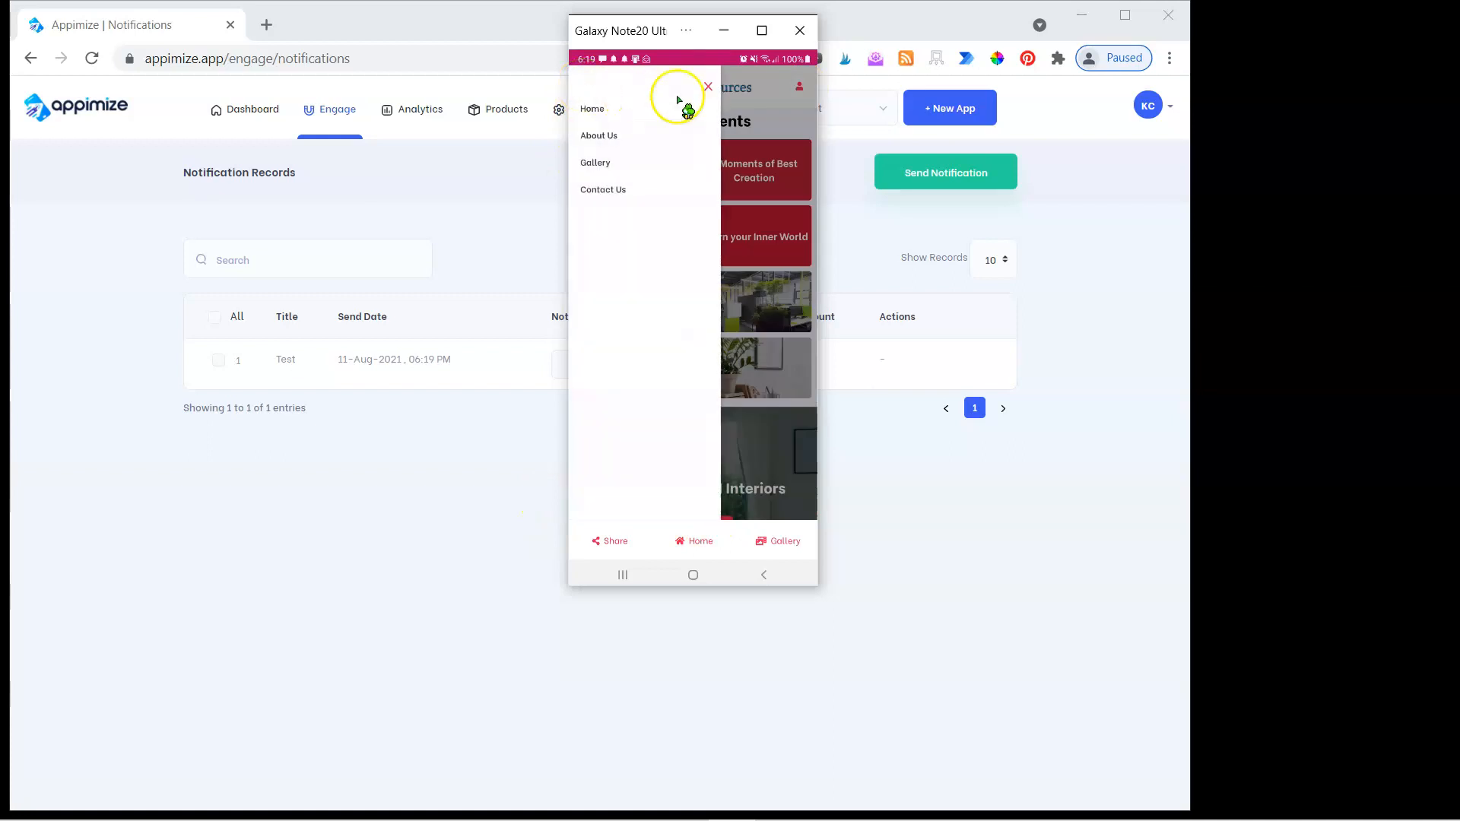
click(708, 87)
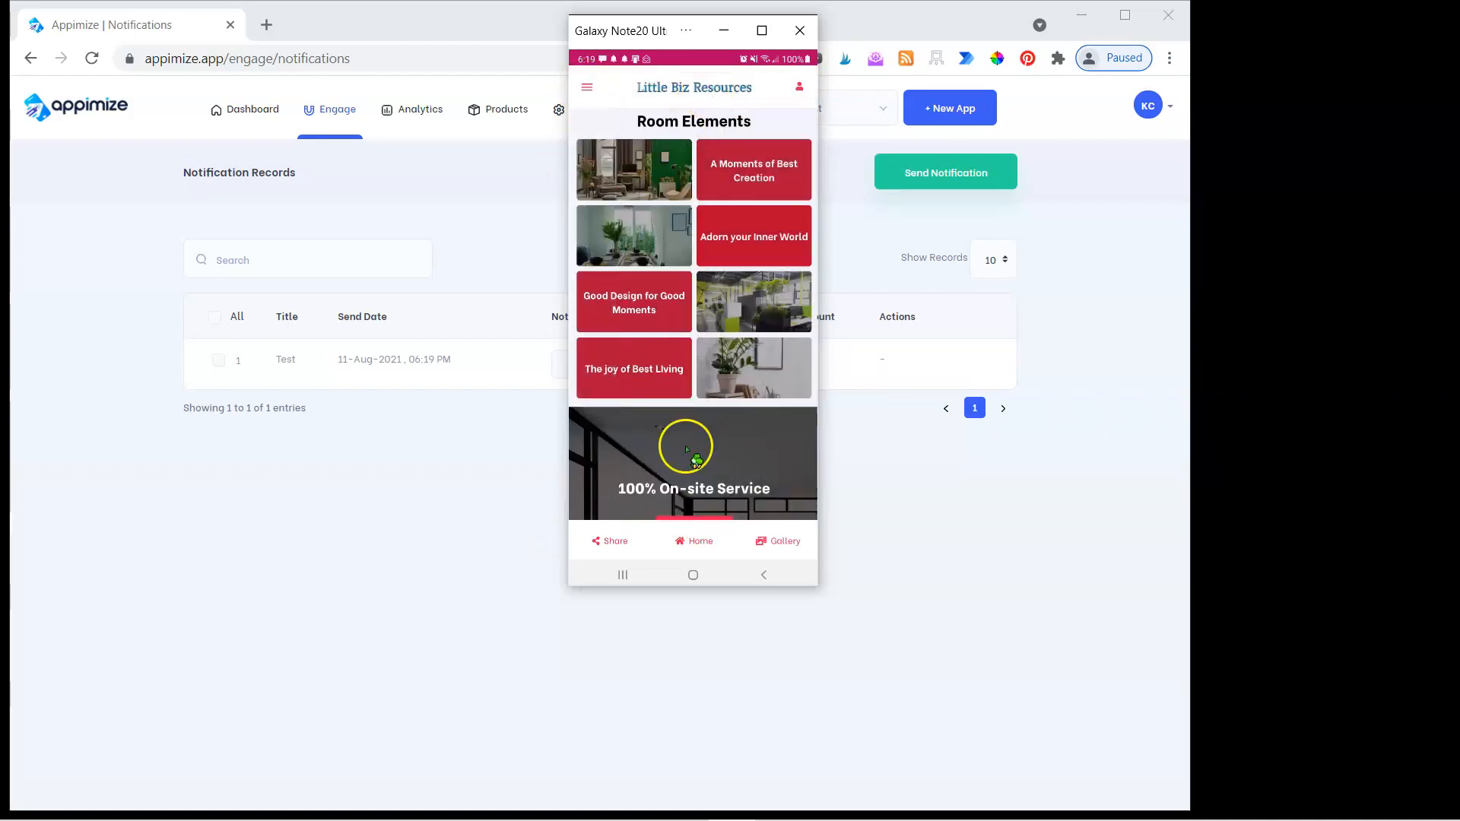
Step: Return to the phone's home screen and check the Test notification among the alerts there
click(694, 575)
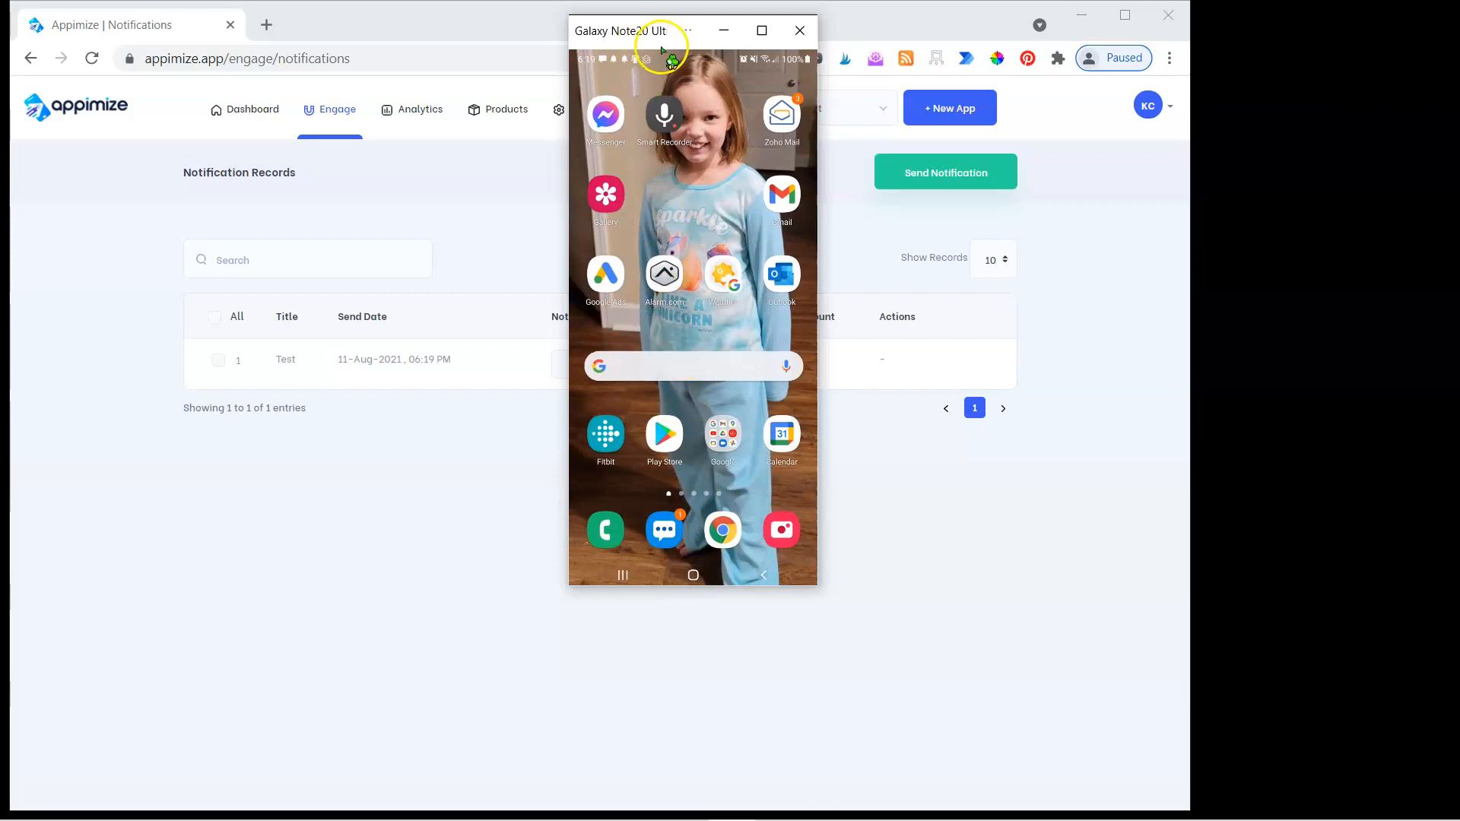
drag(669, 51, 672, 162)
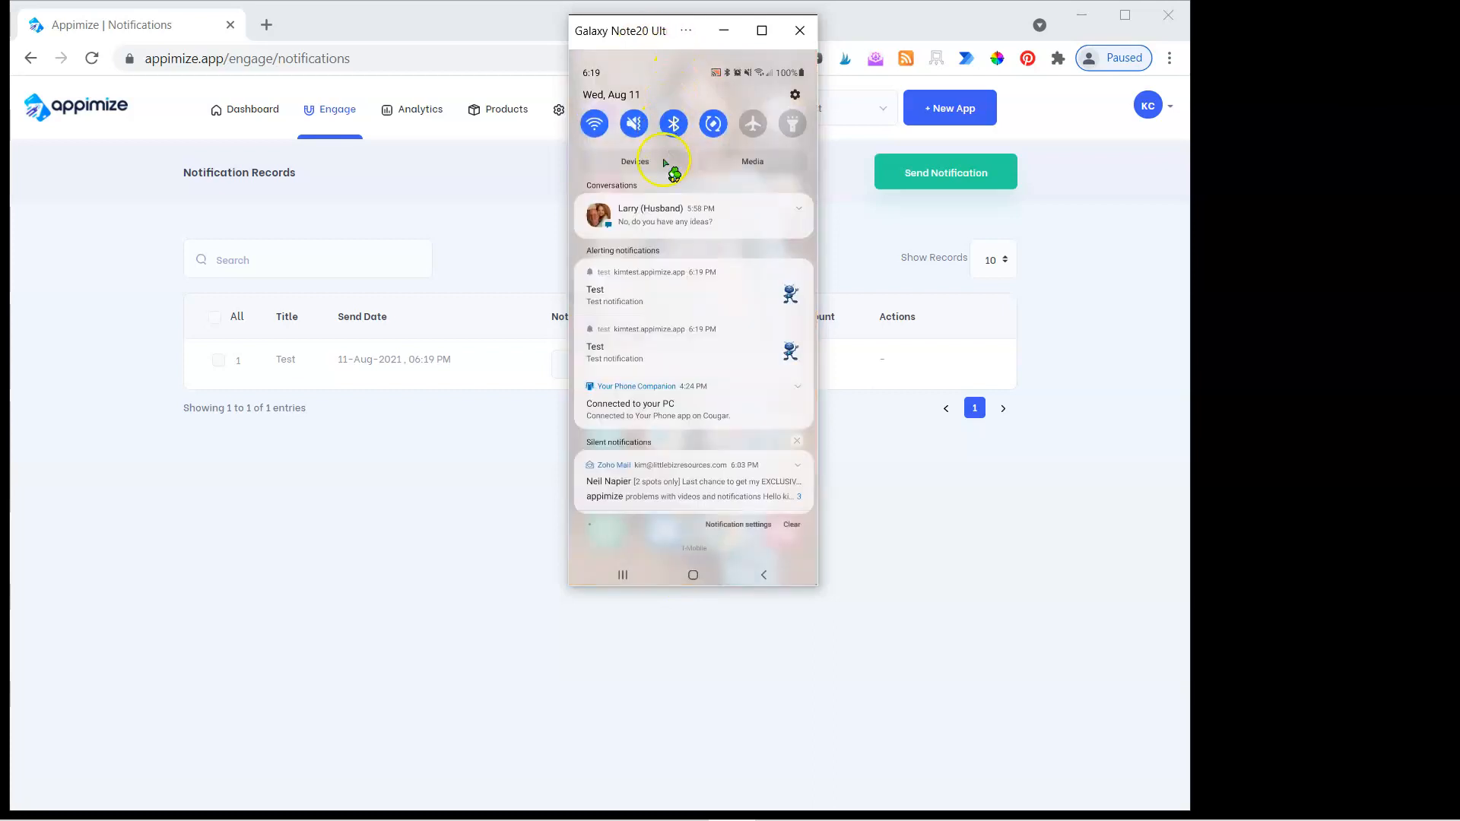
click(673, 294)
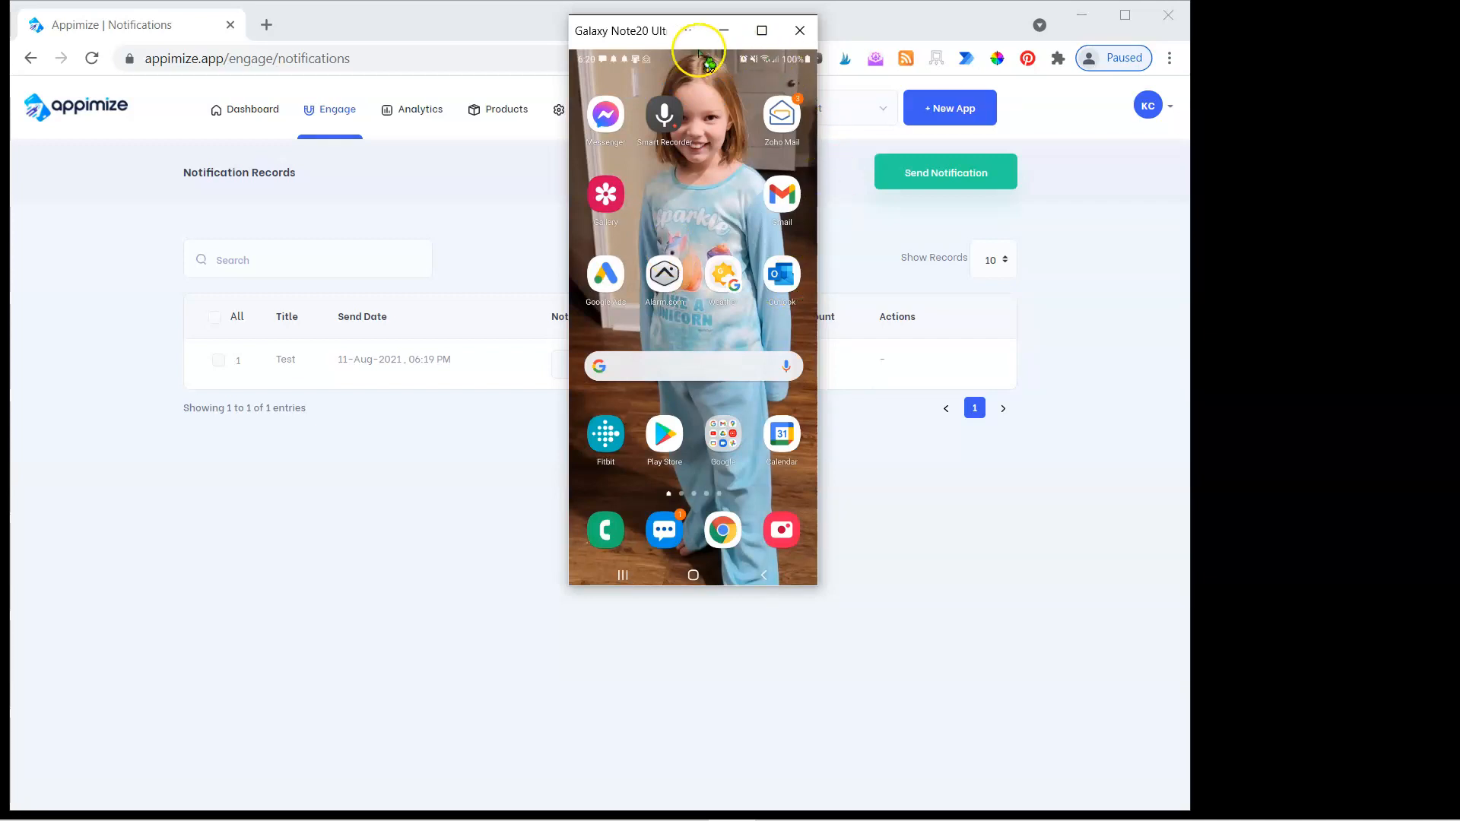
Step: Move the mirrored phone window off the Notification Records page and maximize the browser window
drag(652, 33, 1248, 26)
click(829, 348)
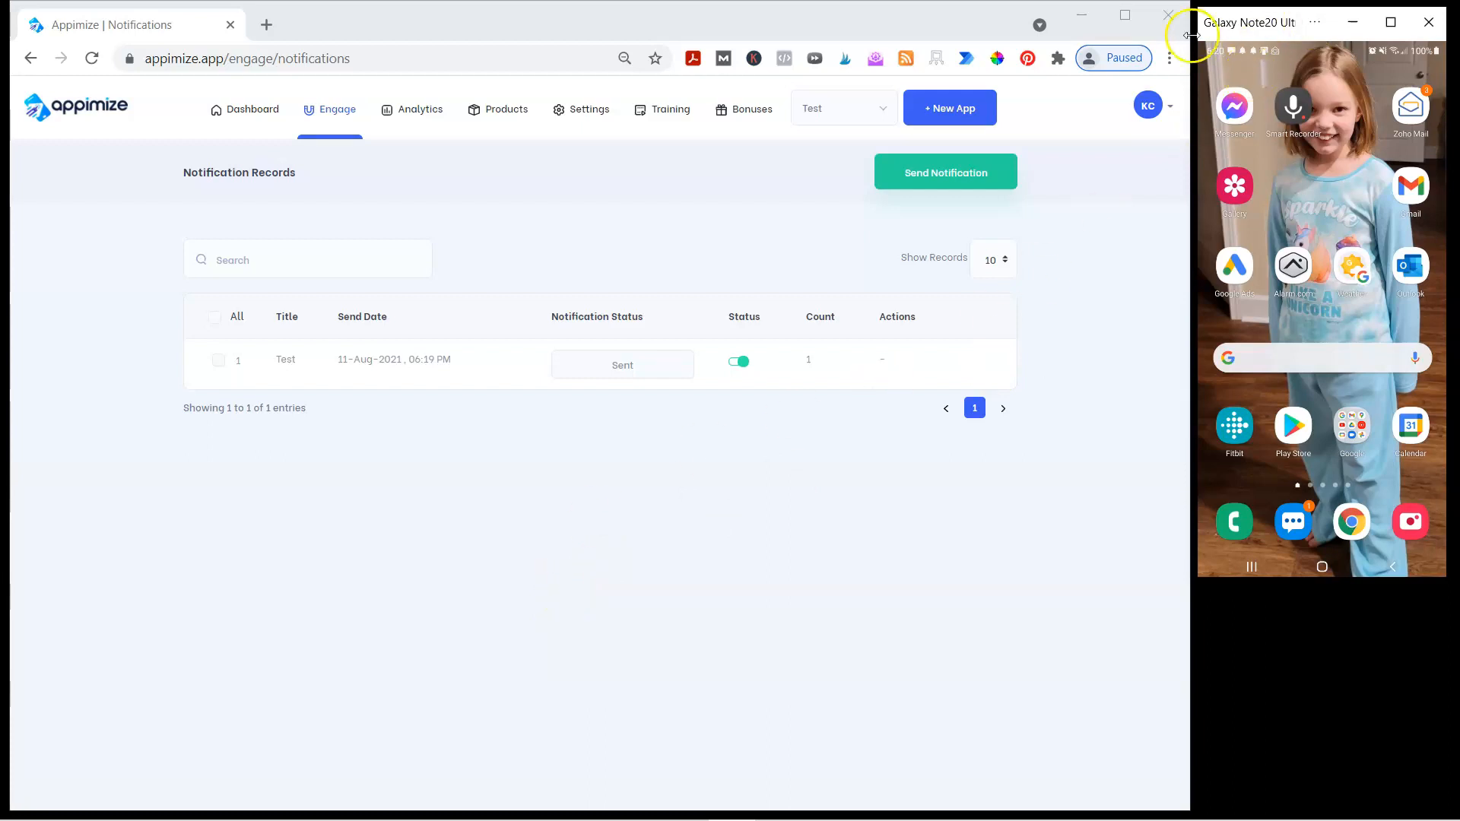
click(1124, 15)
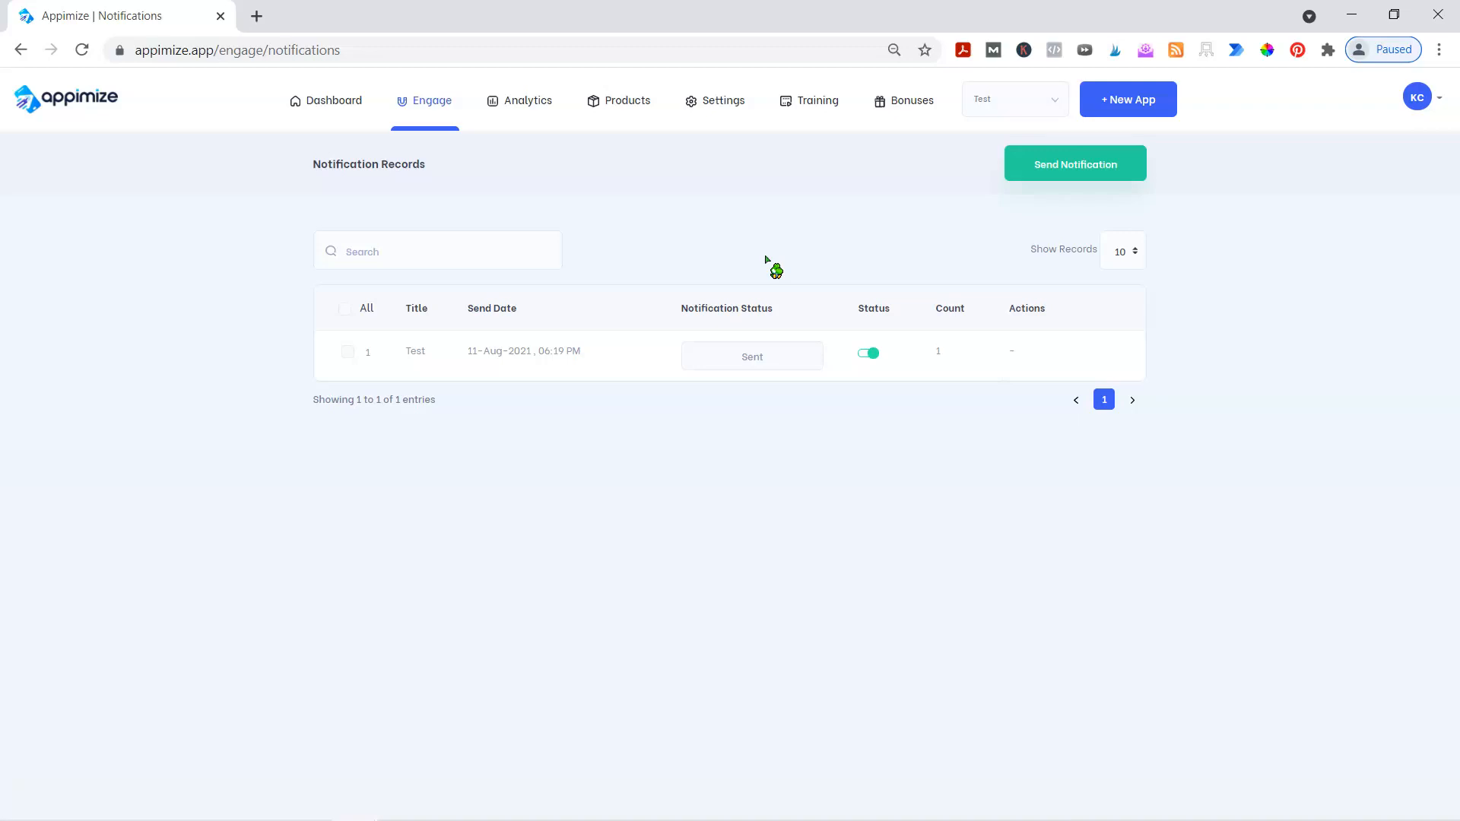
Step: Open Fiverr in a new tab and search its services for "building mobile app"
click(256, 16)
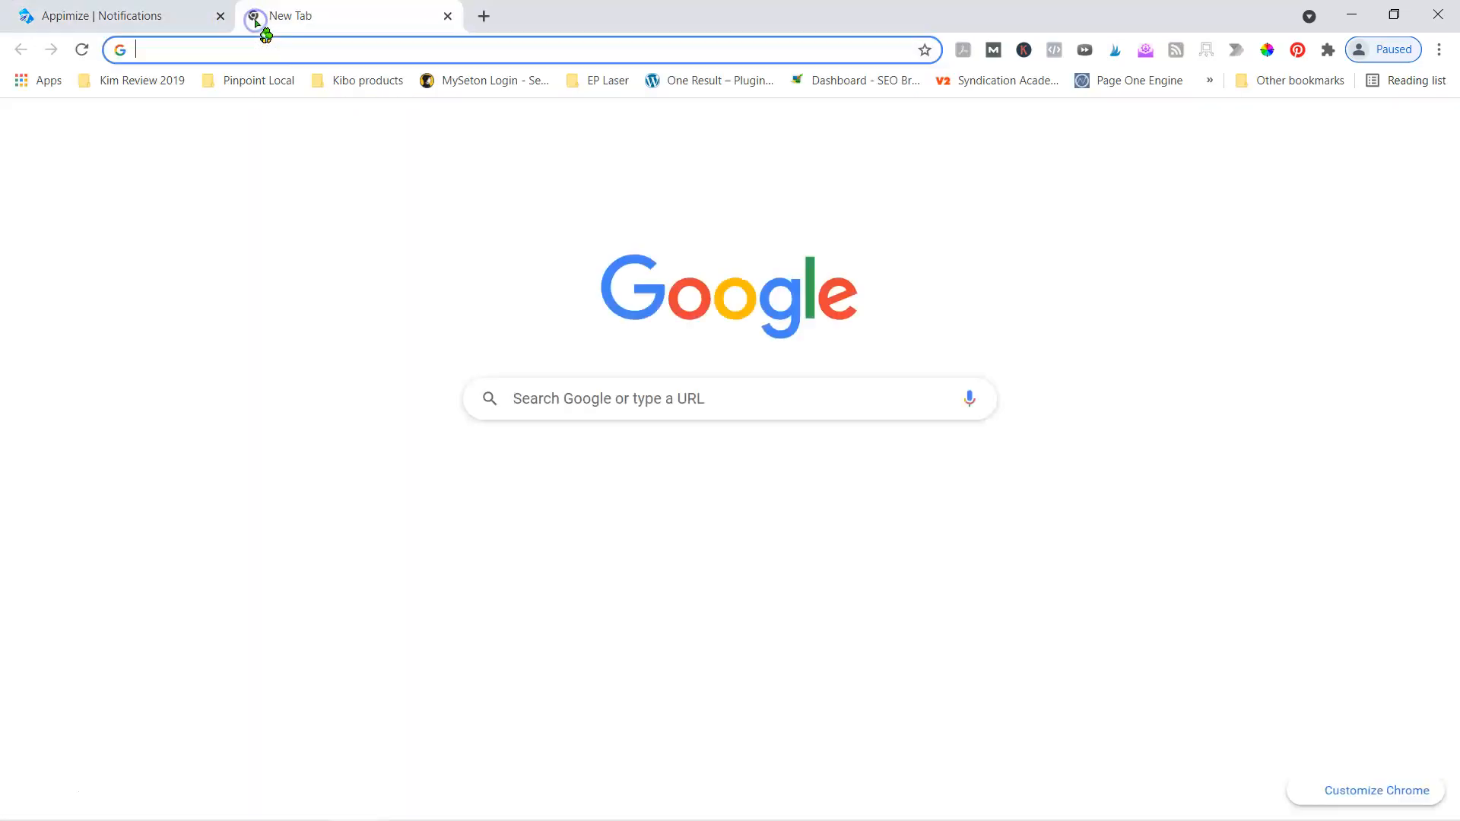
text(fiverr)
key(Return)
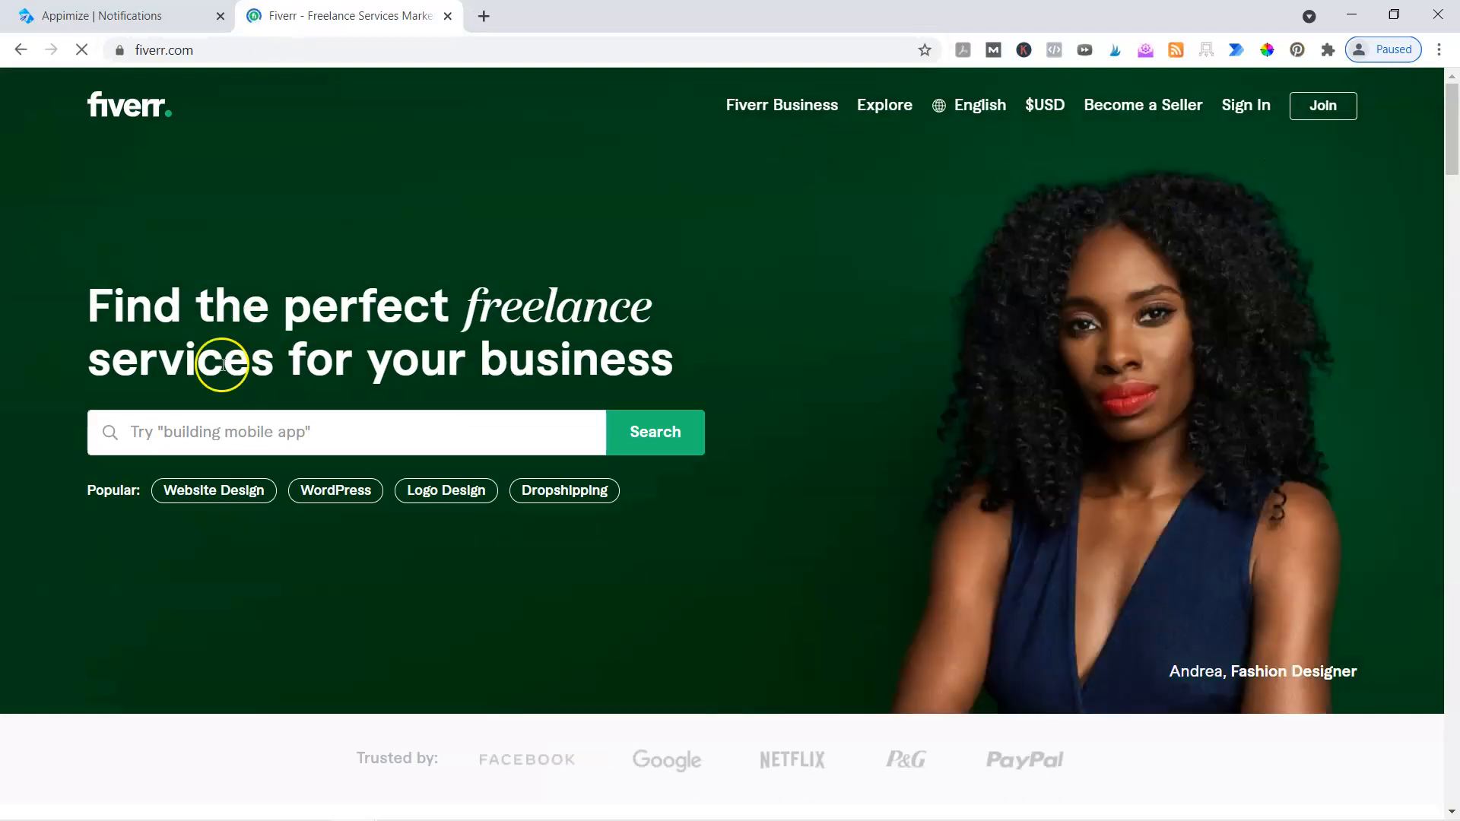
click(153, 426)
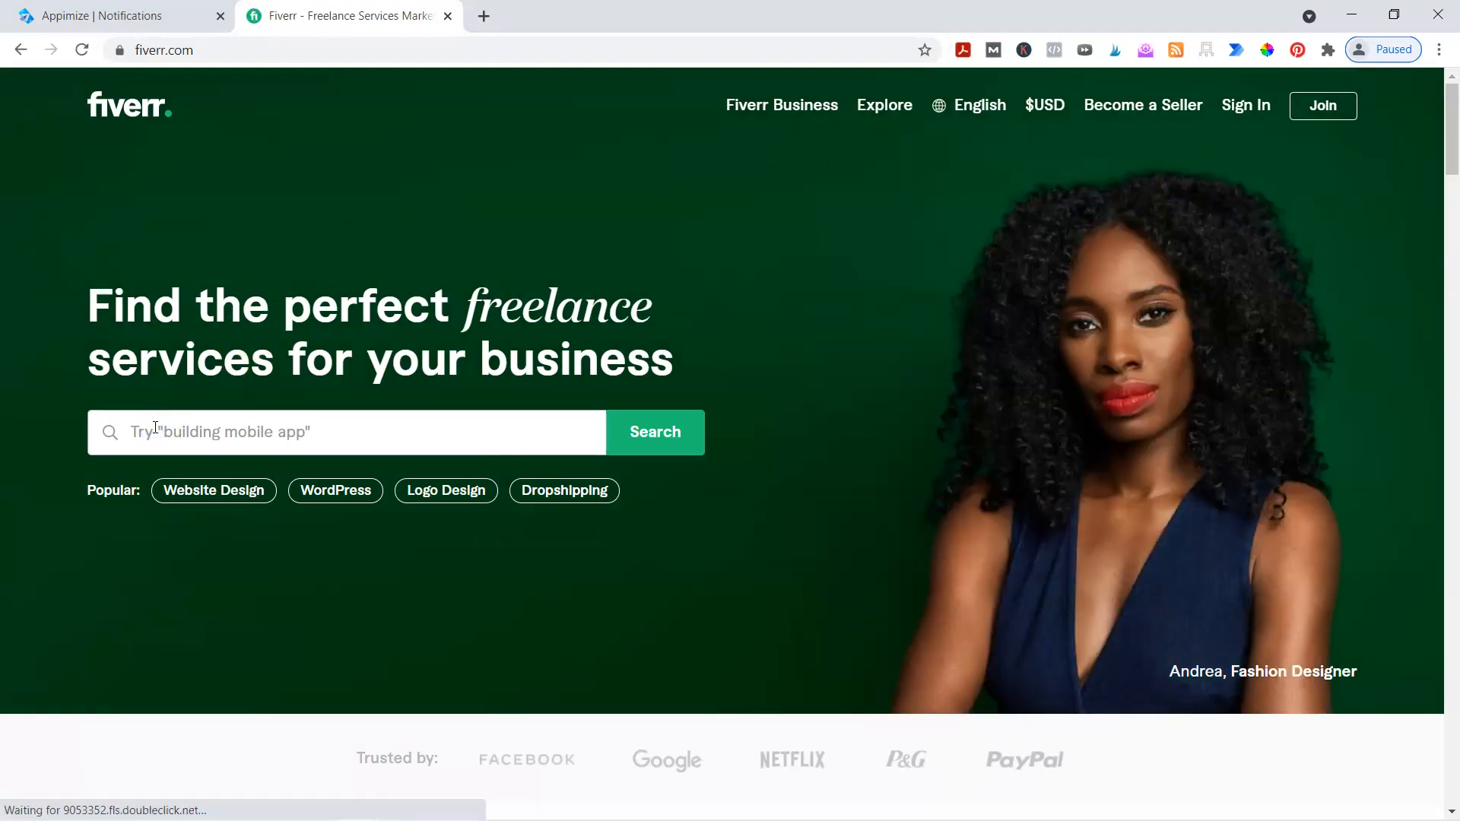
text(building mobile ap)
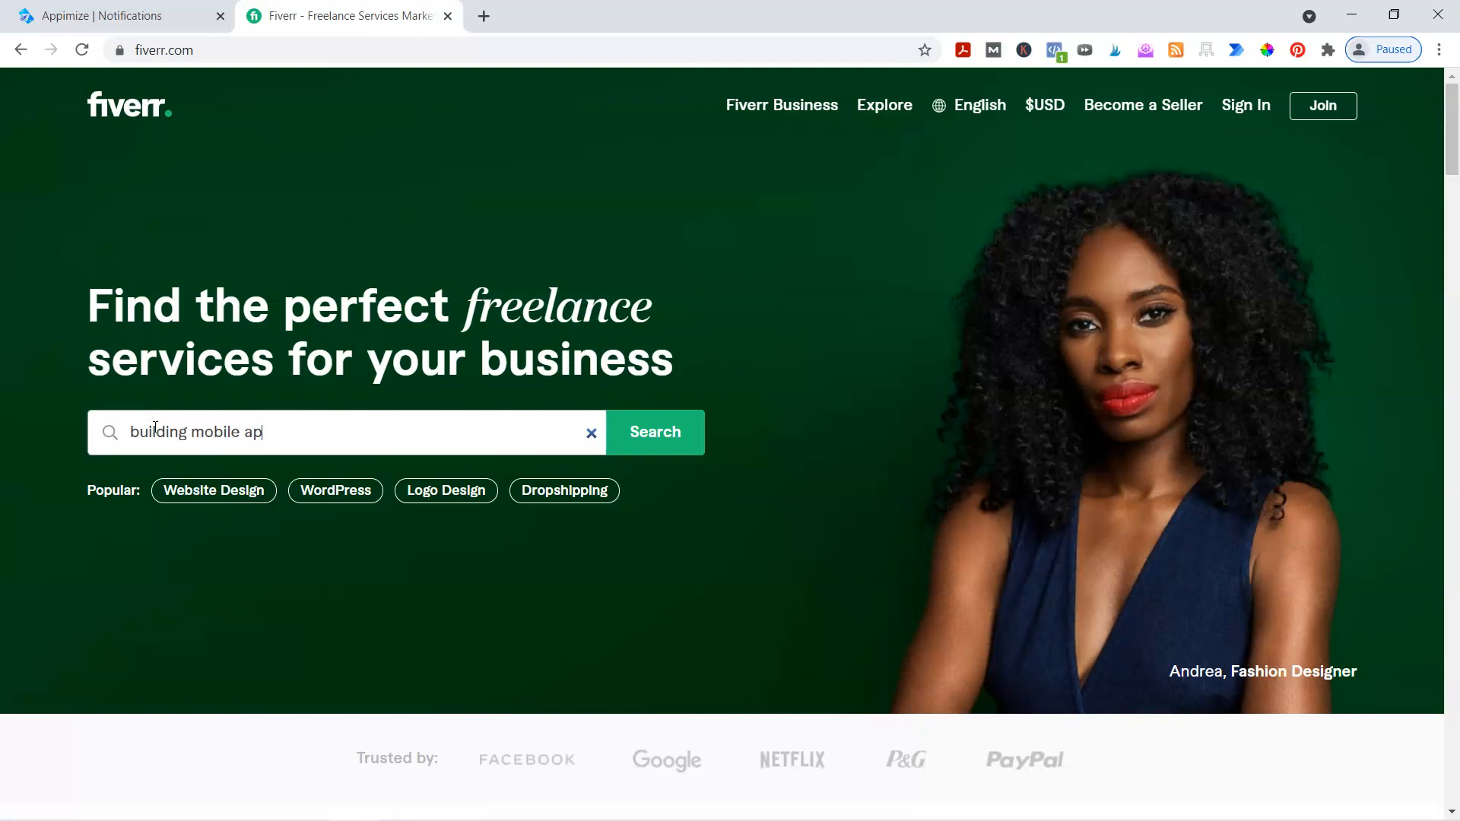
text(p)
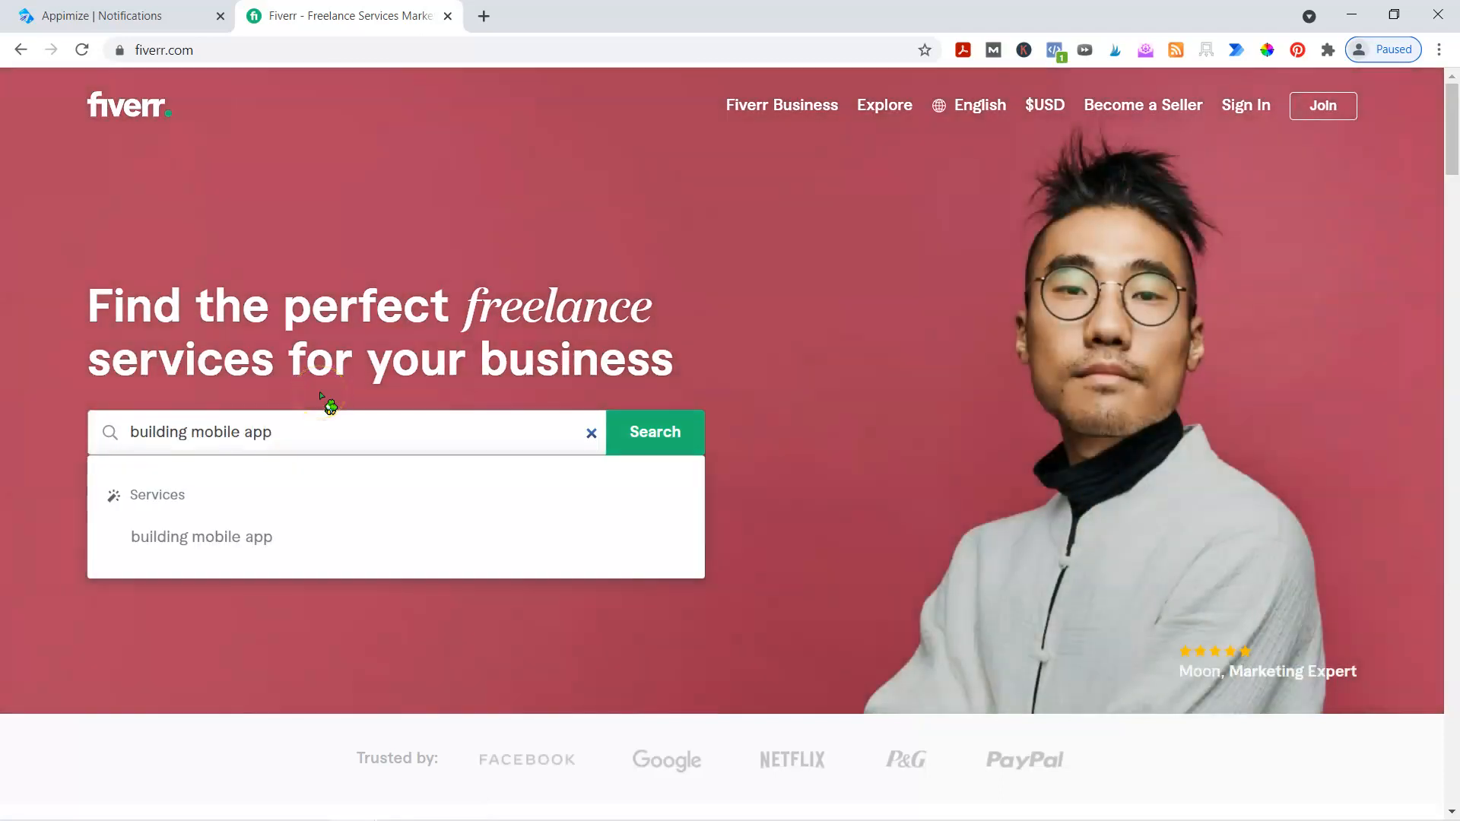
click(646, 440)
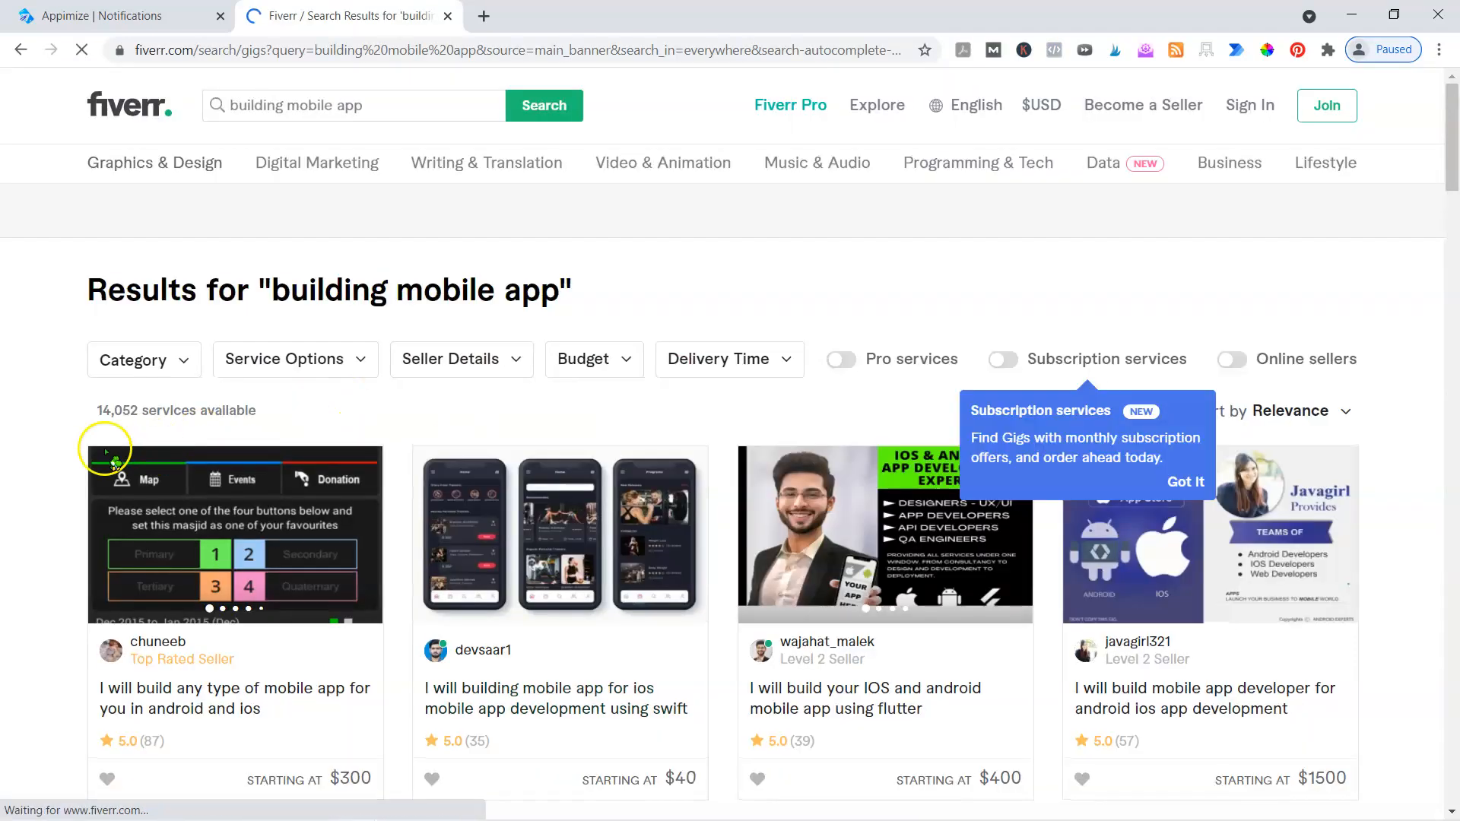
Step: Browse the Fiverr results and open the $40 gig for iOS mobile app development using Swift in a new tab
scroll(19, 479, down, 3)
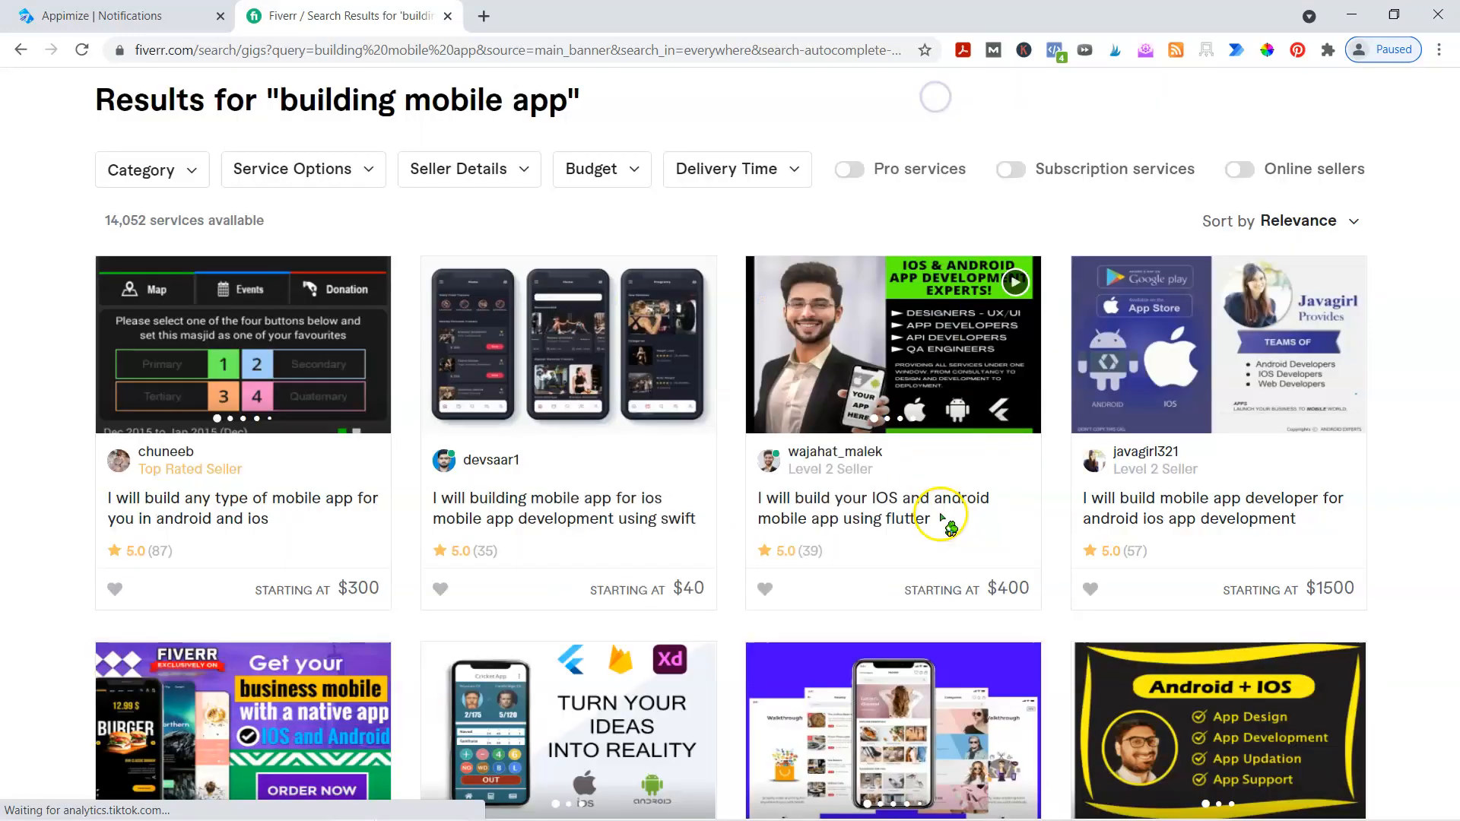
click(949, 456)
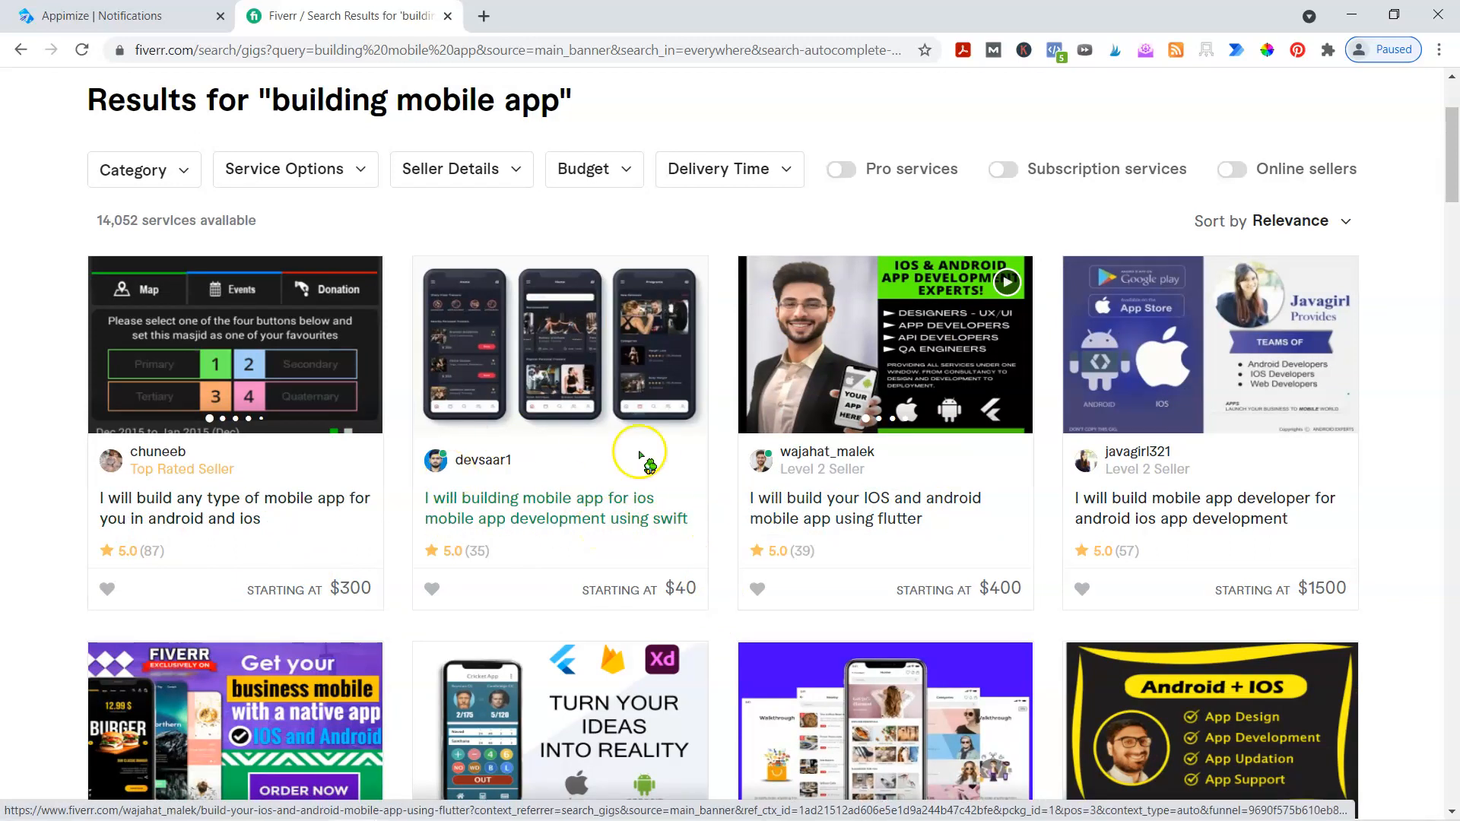
scroll(726, 523, down, 1)
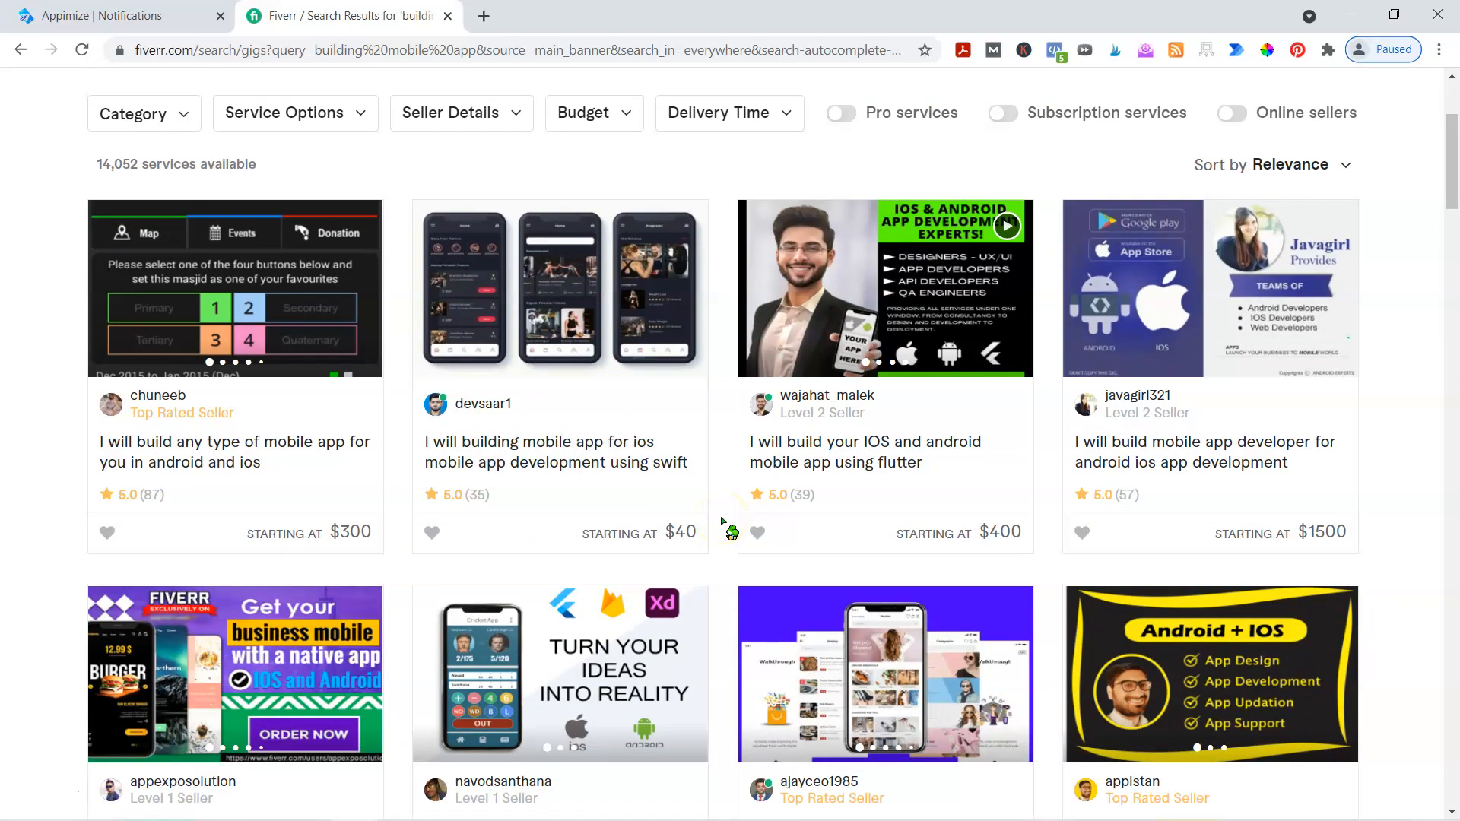
right_click(532, 458)
click(555, 469)
click(578, 15)
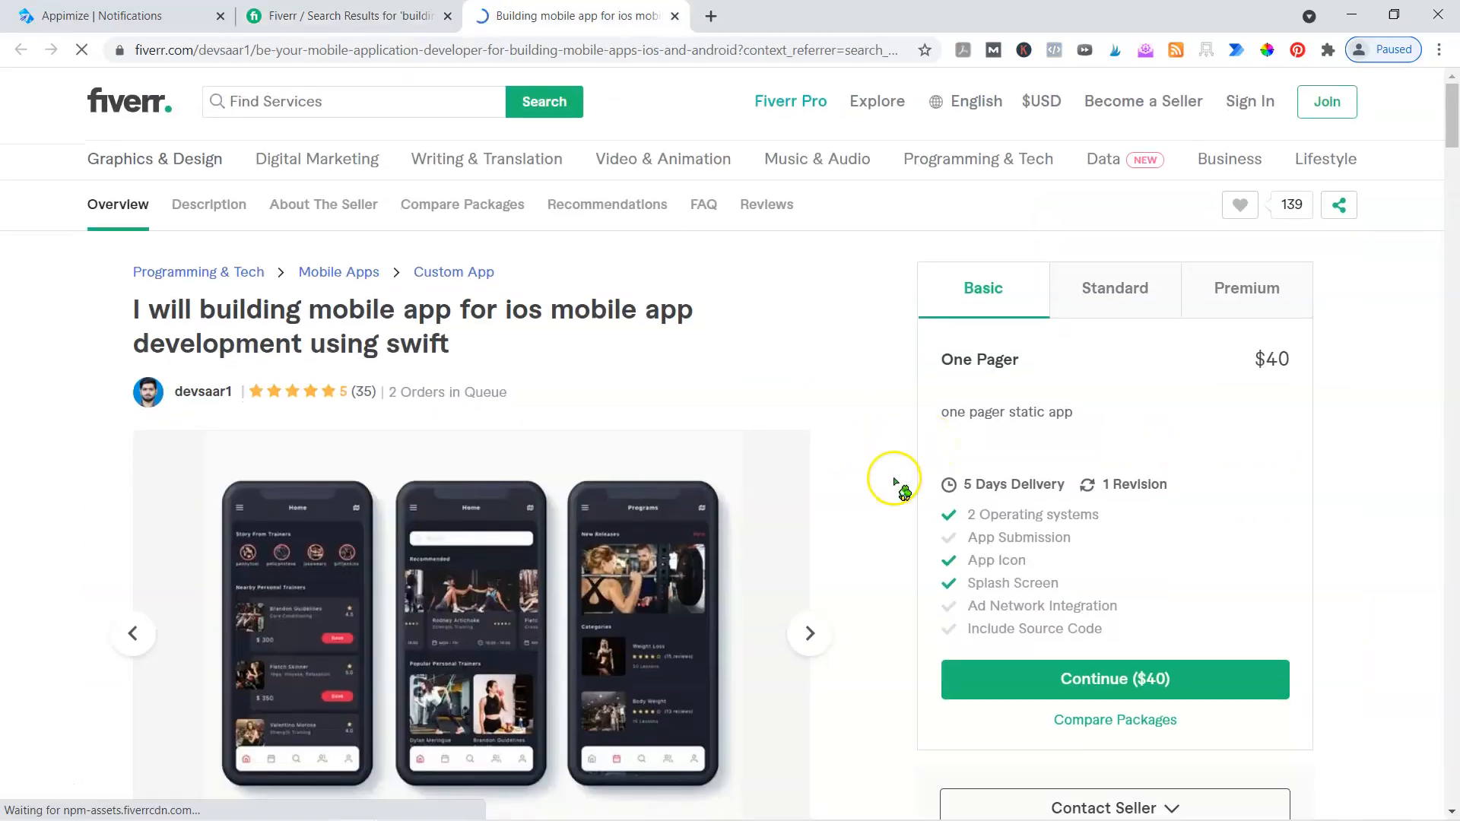
Step: Examine the gig's Basic package, pricing, description and list of services
scroll(898, 483, down, 3)
scroll(897, 485, down, 4)
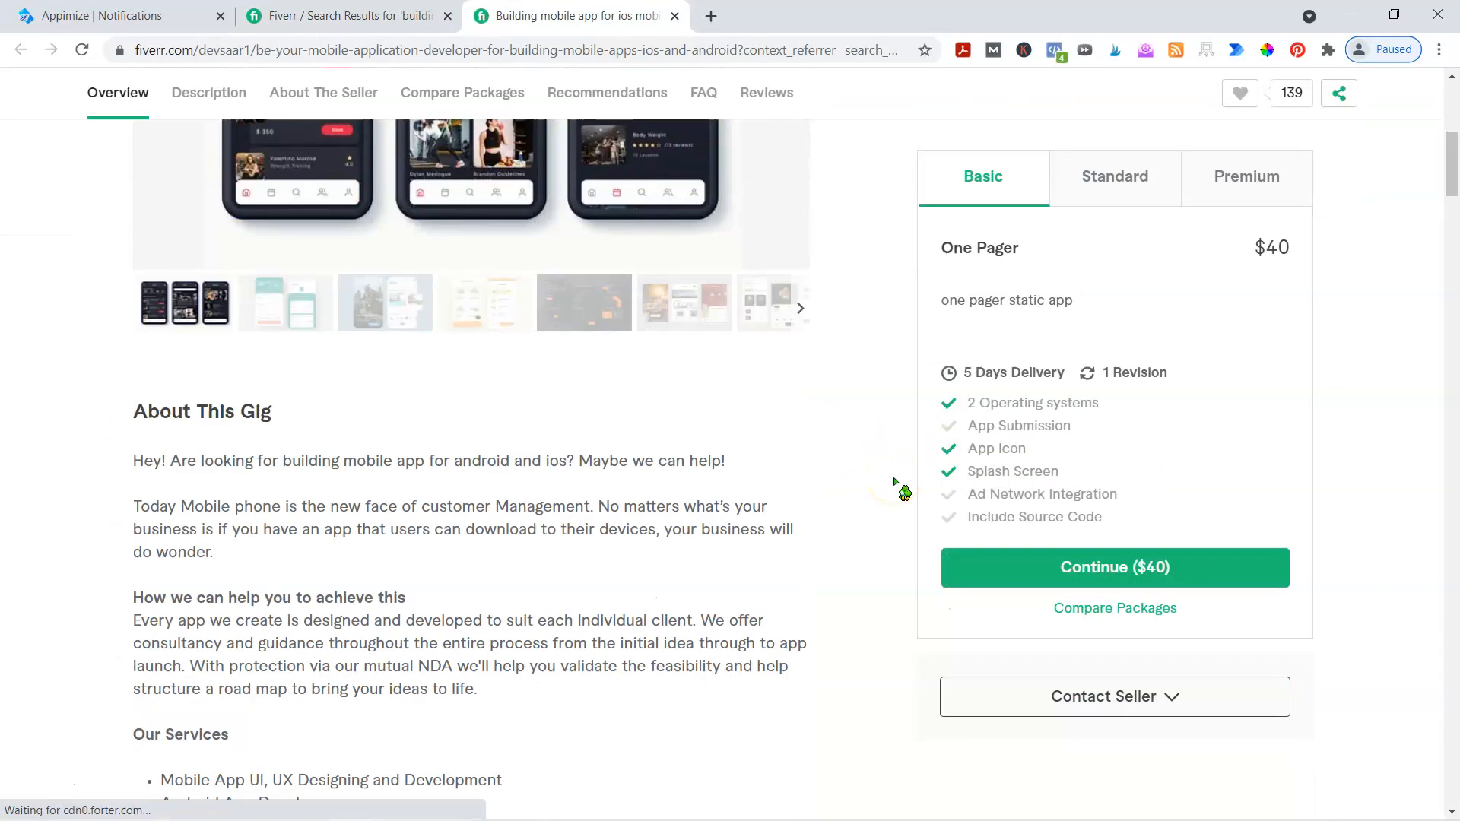
scroll(895, 481, up, 7)
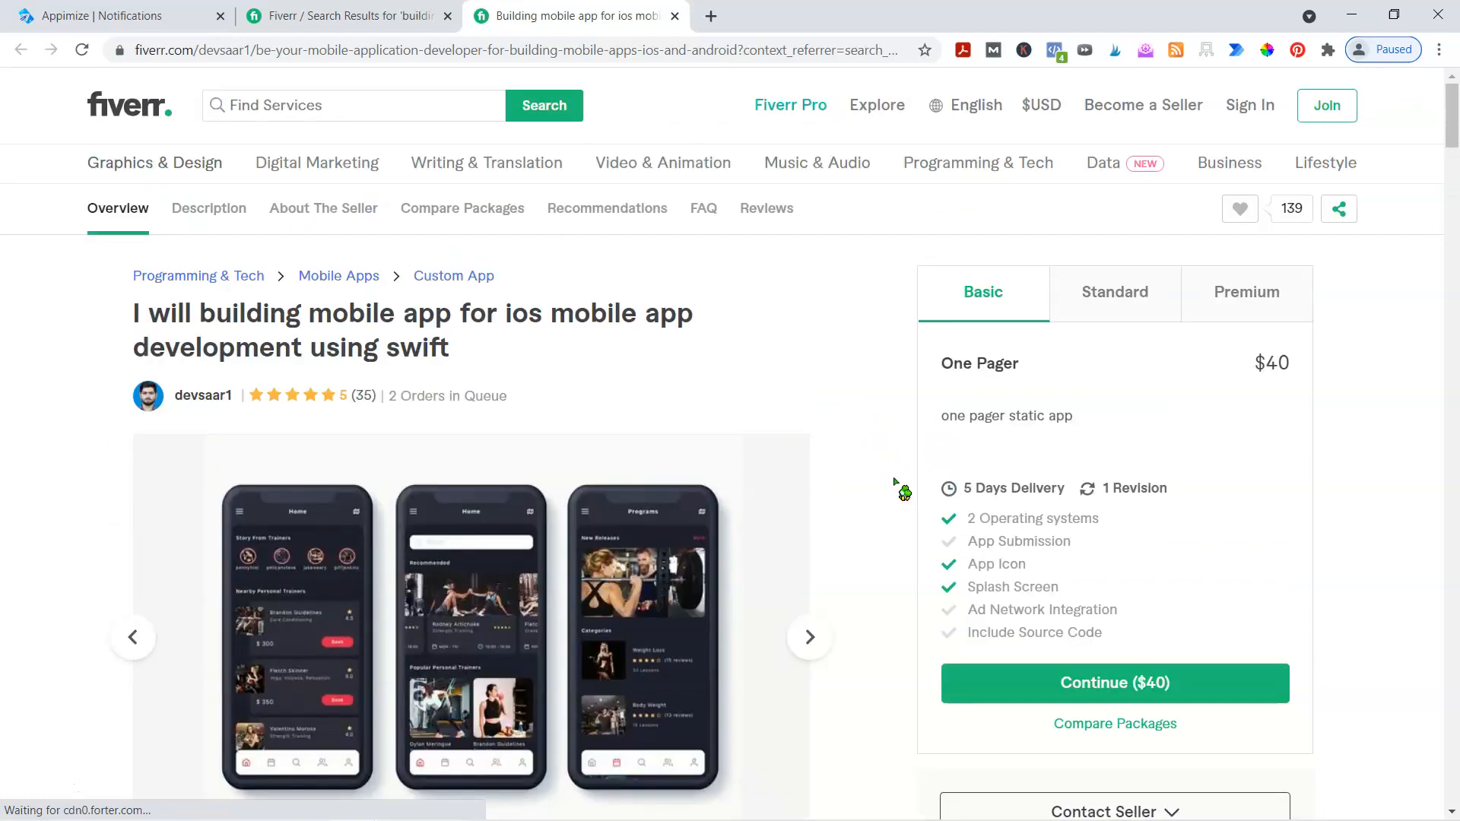
scroll(894, 482, down, 1)
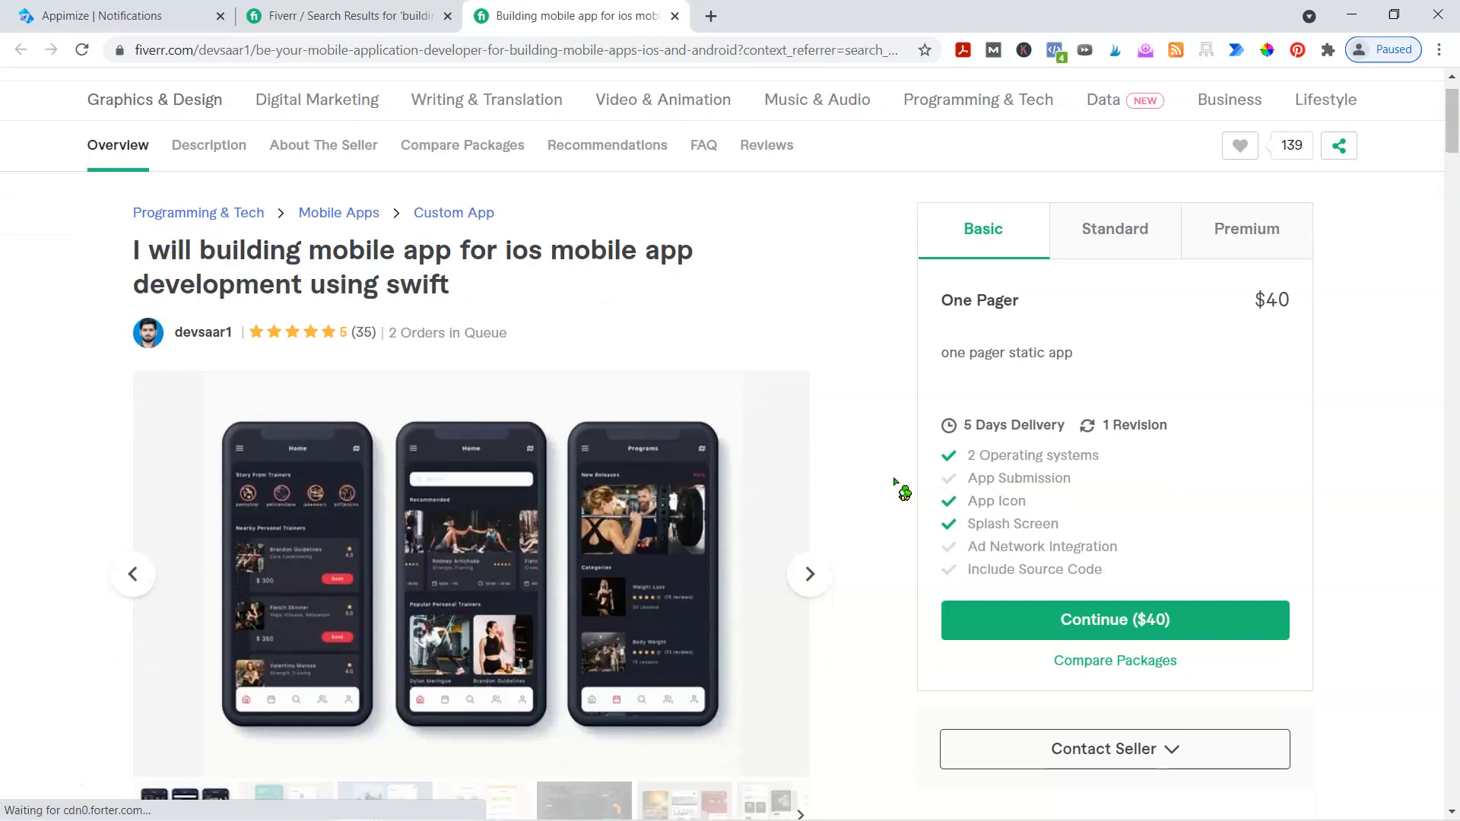
scroll(897, 485, down, 1)
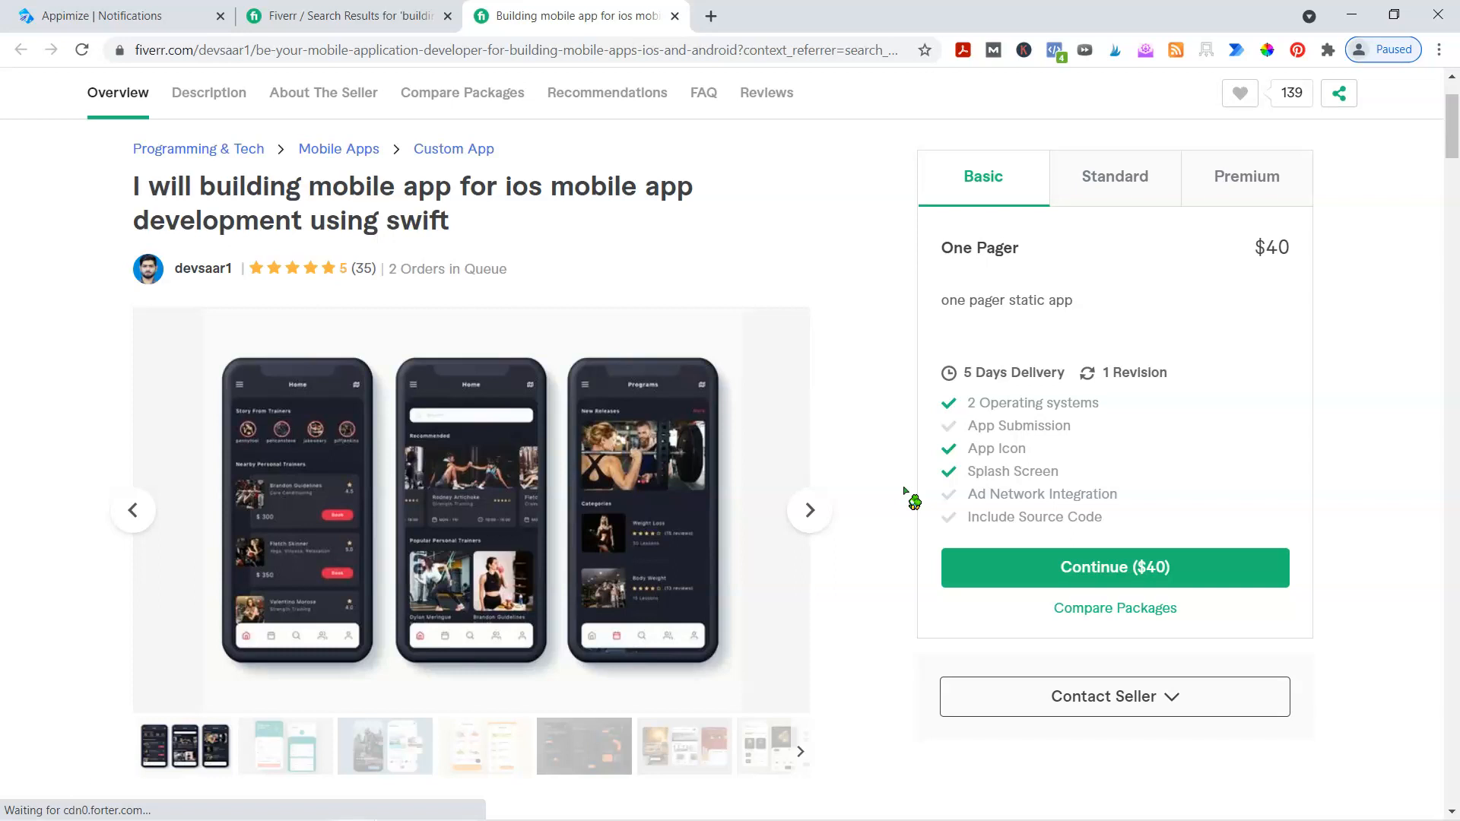
scroll(905, 490, down, 8)
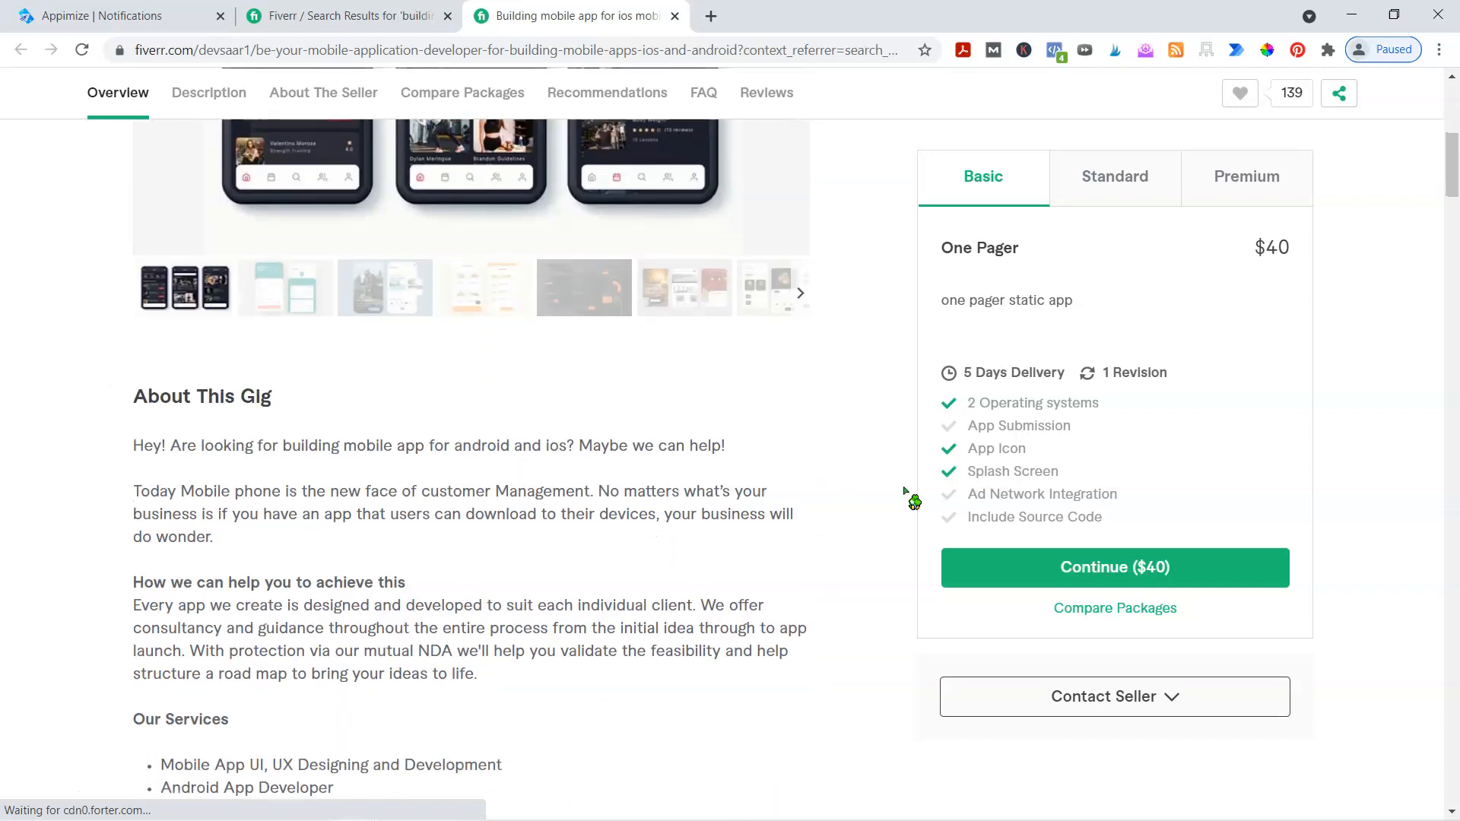
scroll(904, 491, down, 1)
scroll(913, 498, up, 2)
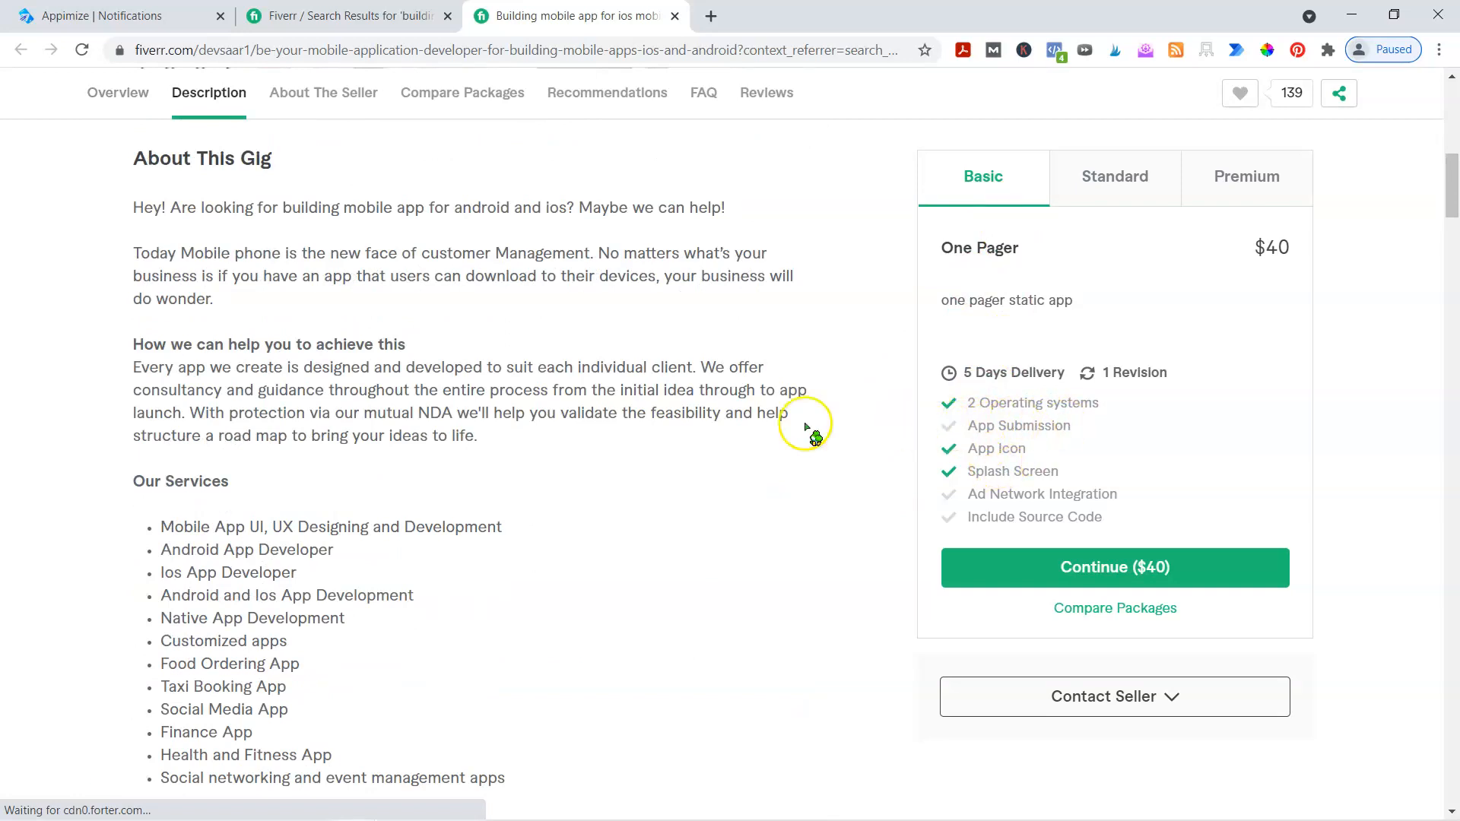
Step: Return to Appimize, select the Little Biz Resources app and open its dashboard
click(45, 15)
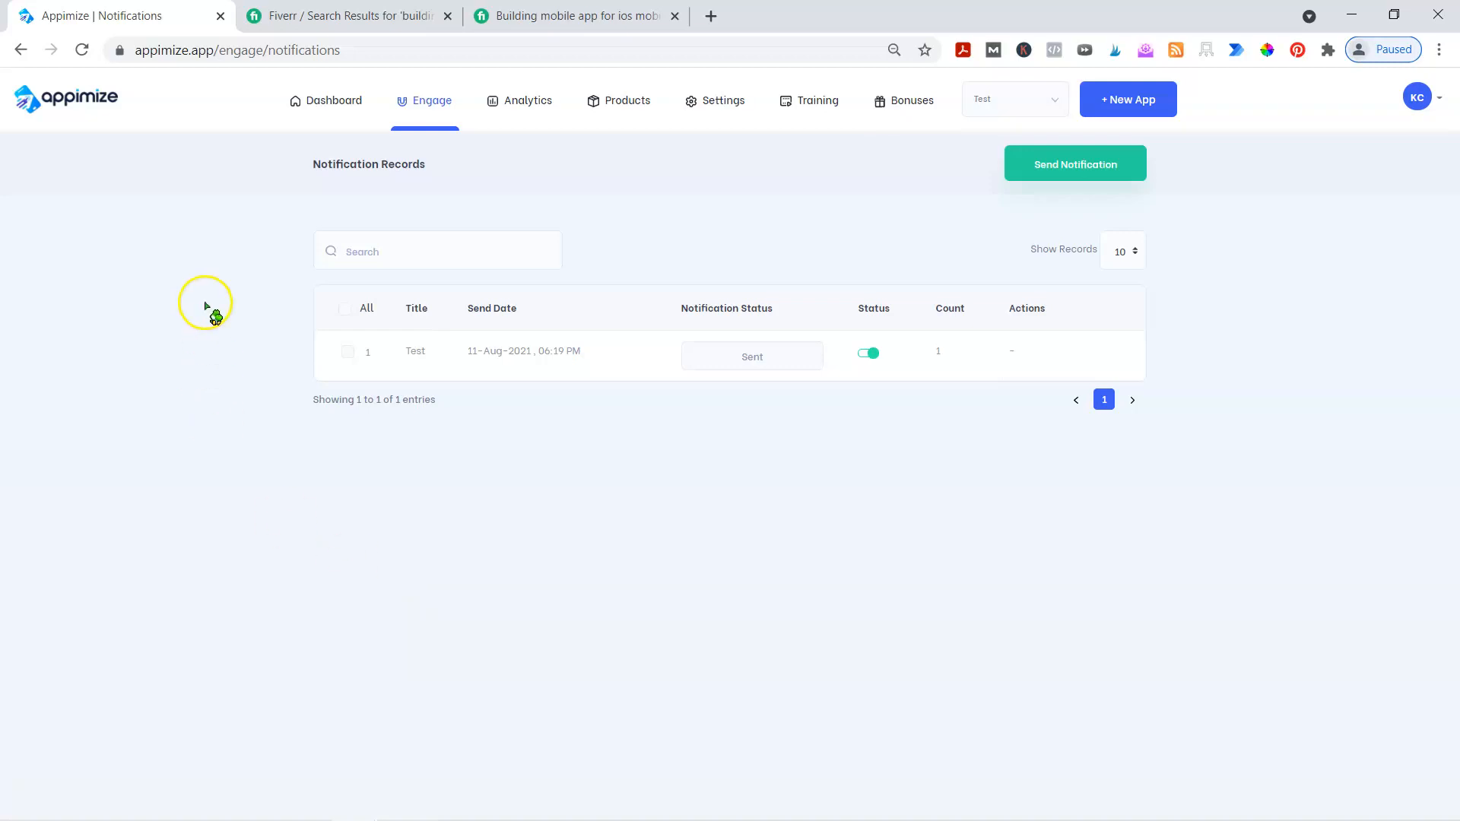
click(647, 31)
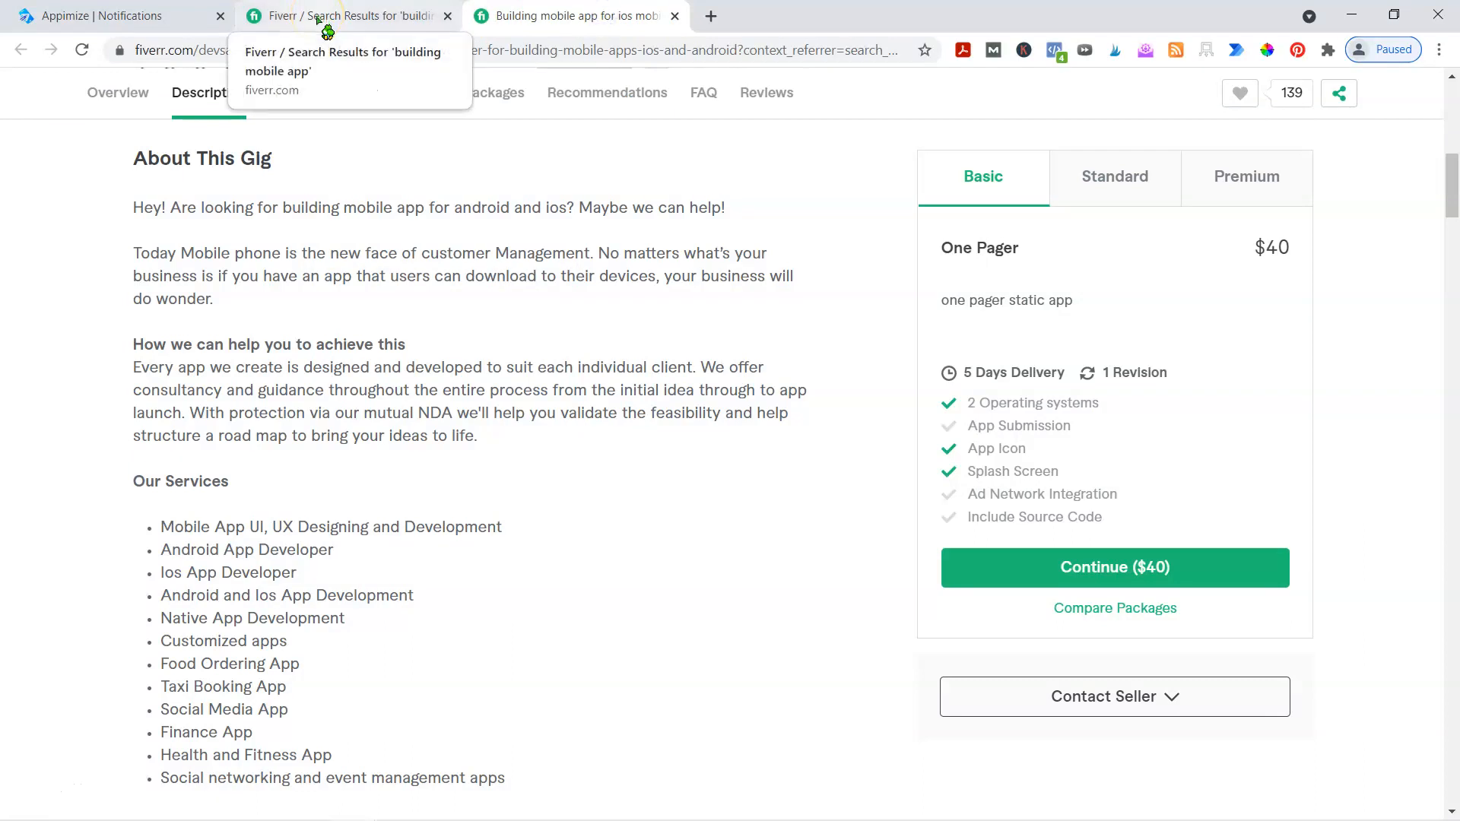
click(28, 23)
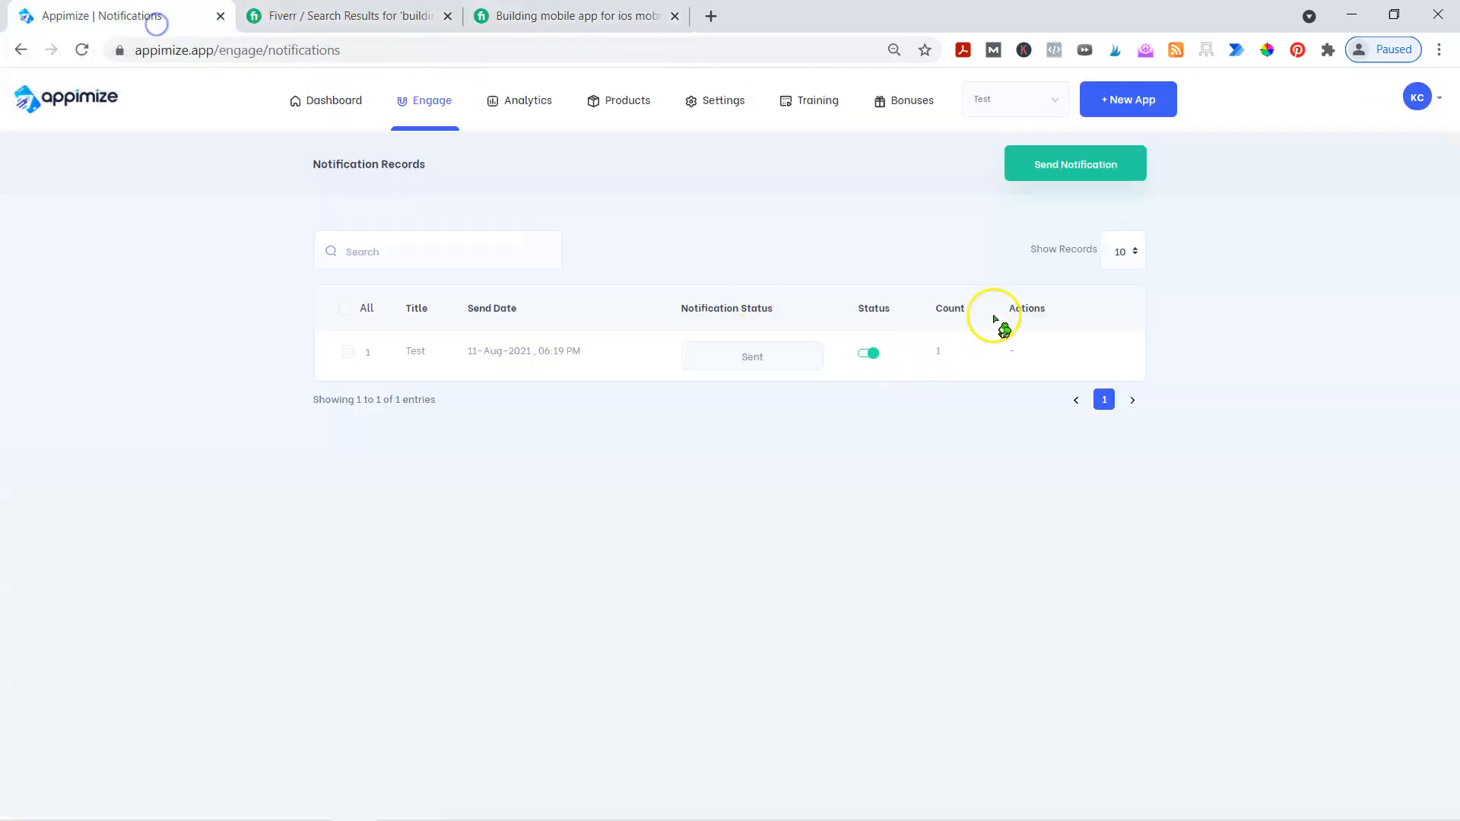
click(1049, 115)
click(984, 198)
click(327, 100)
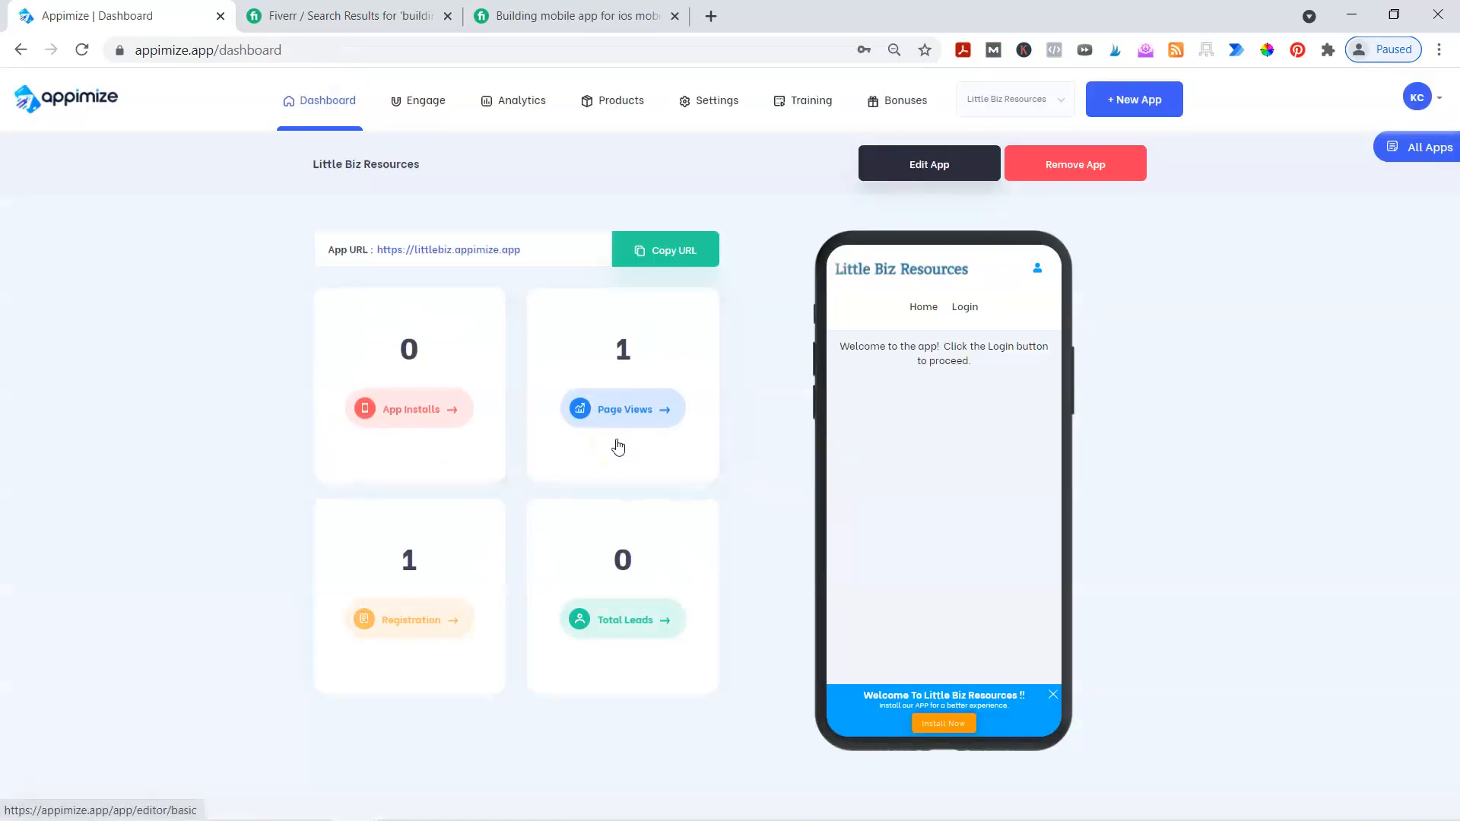
Step: Open the account menu in the app preview and place the mirrored phone window over the dashboard
click(1037, 268)
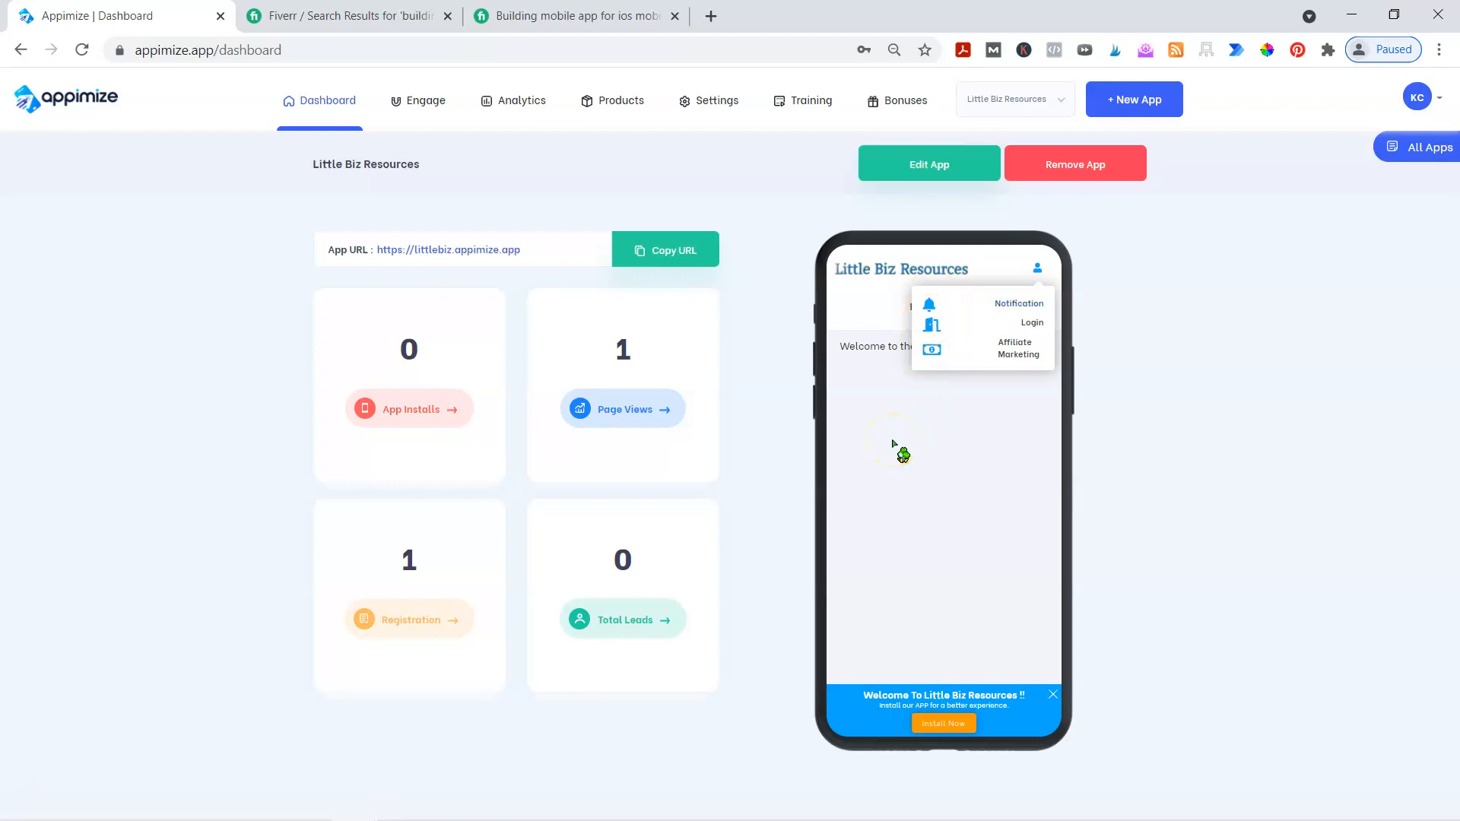
click(874, 548)
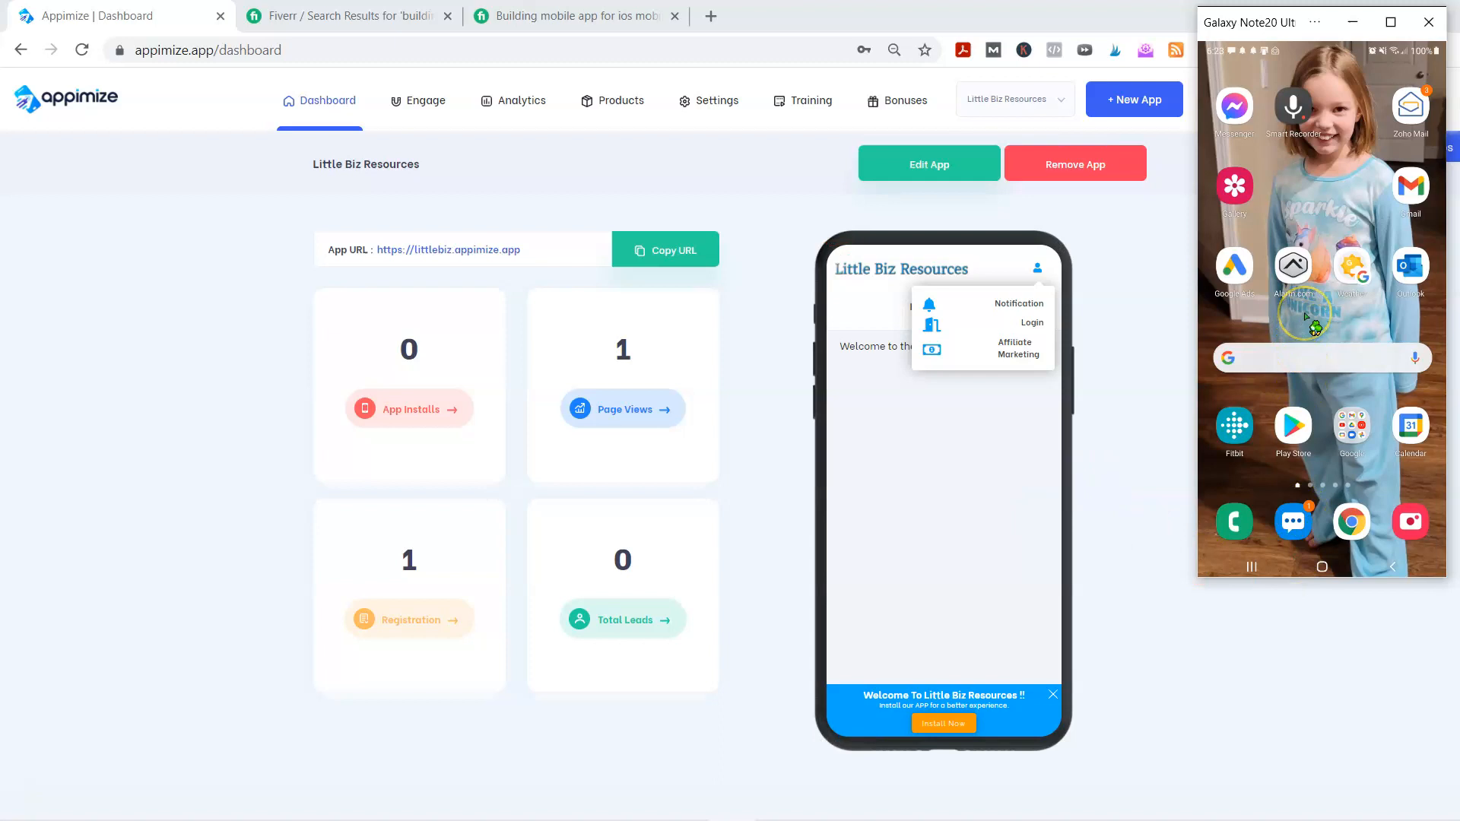
drag(1276, 29, 0, 89)
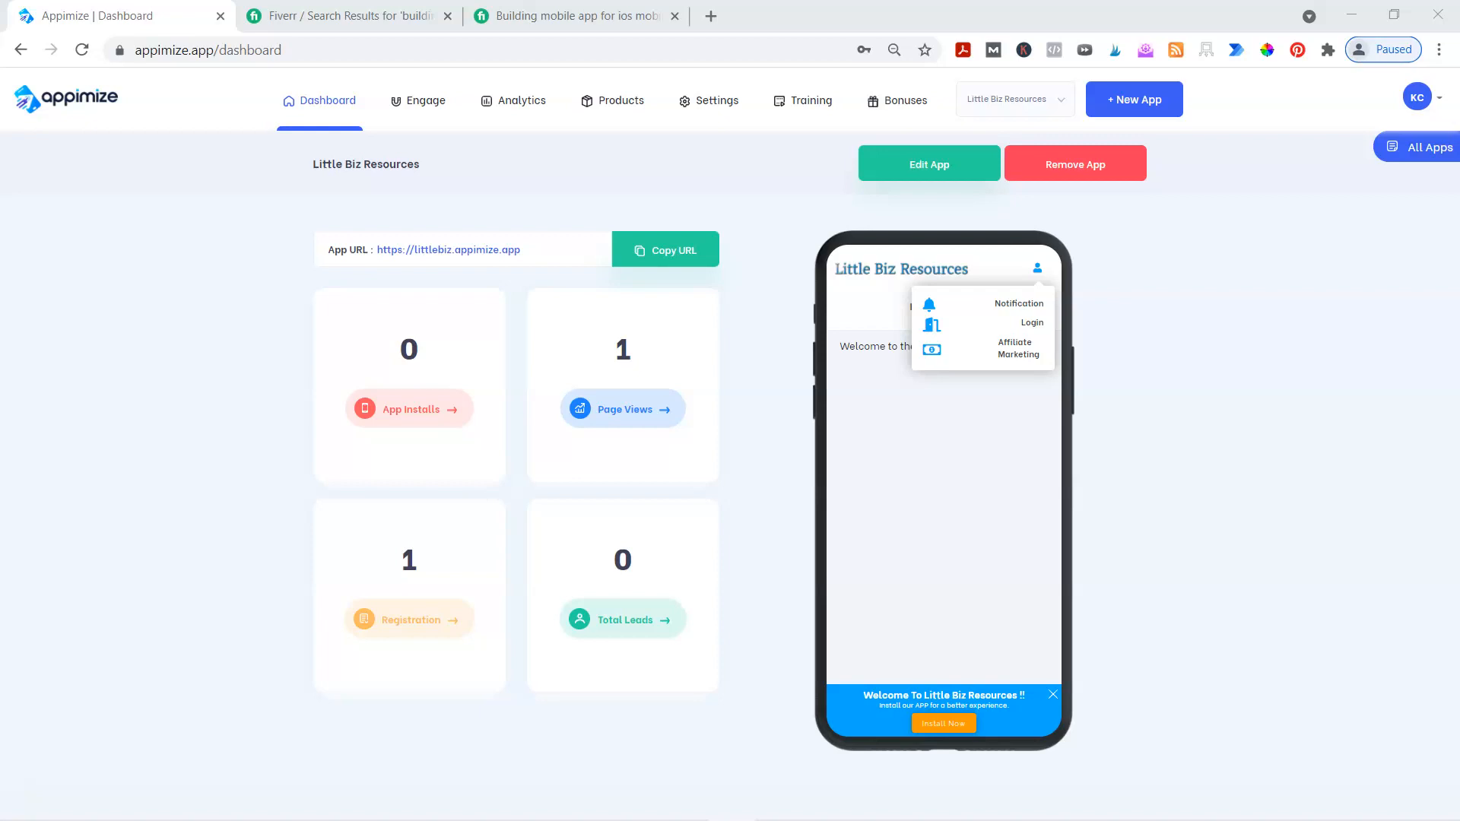
drag(550, 83, 735, 58)
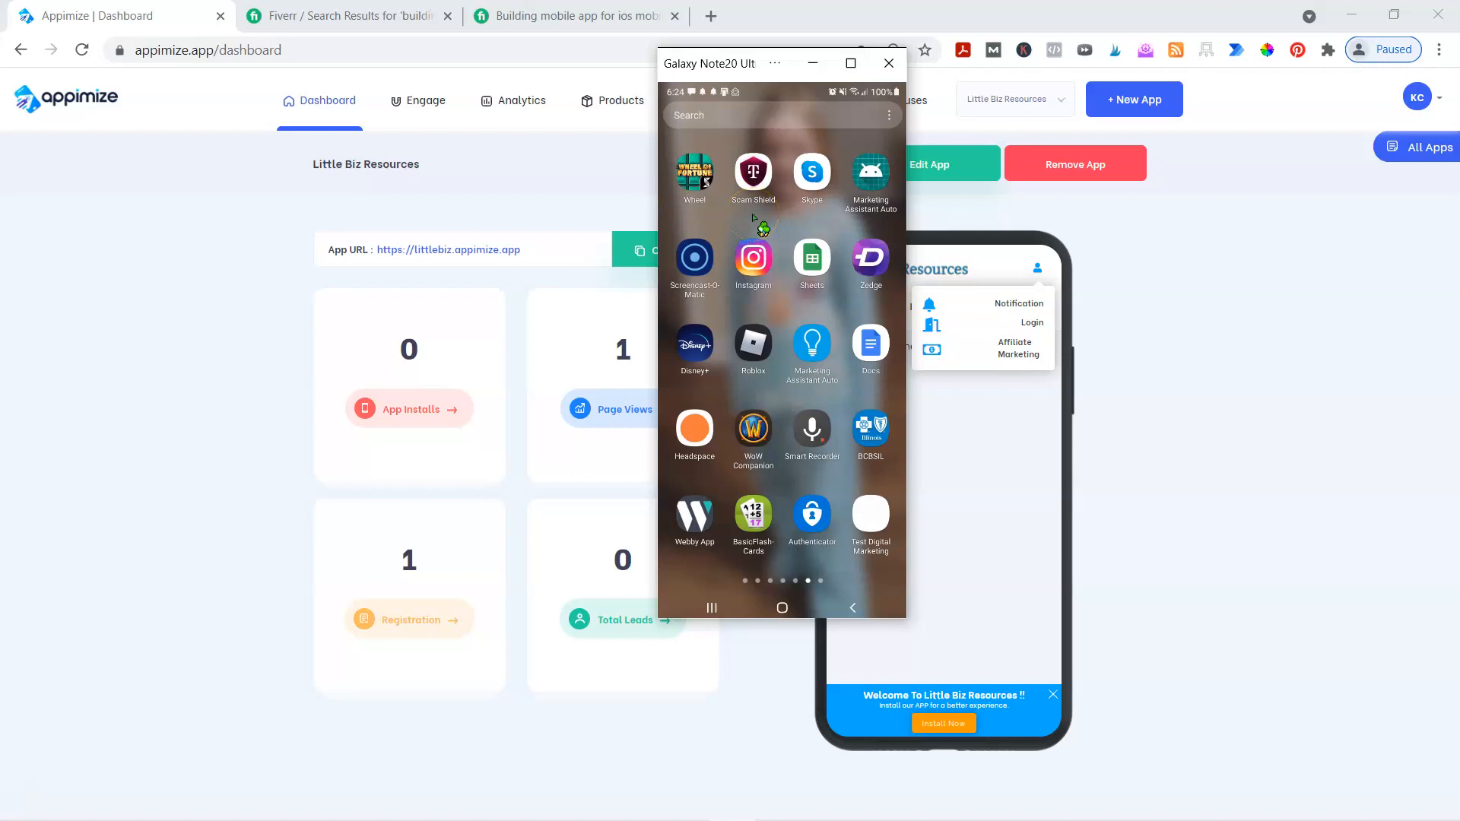
Step: Browse the last pages of the mirrored phone's app drawer to look over the installed apps
click(739, 347)
scroll(755, 327, down, 1)
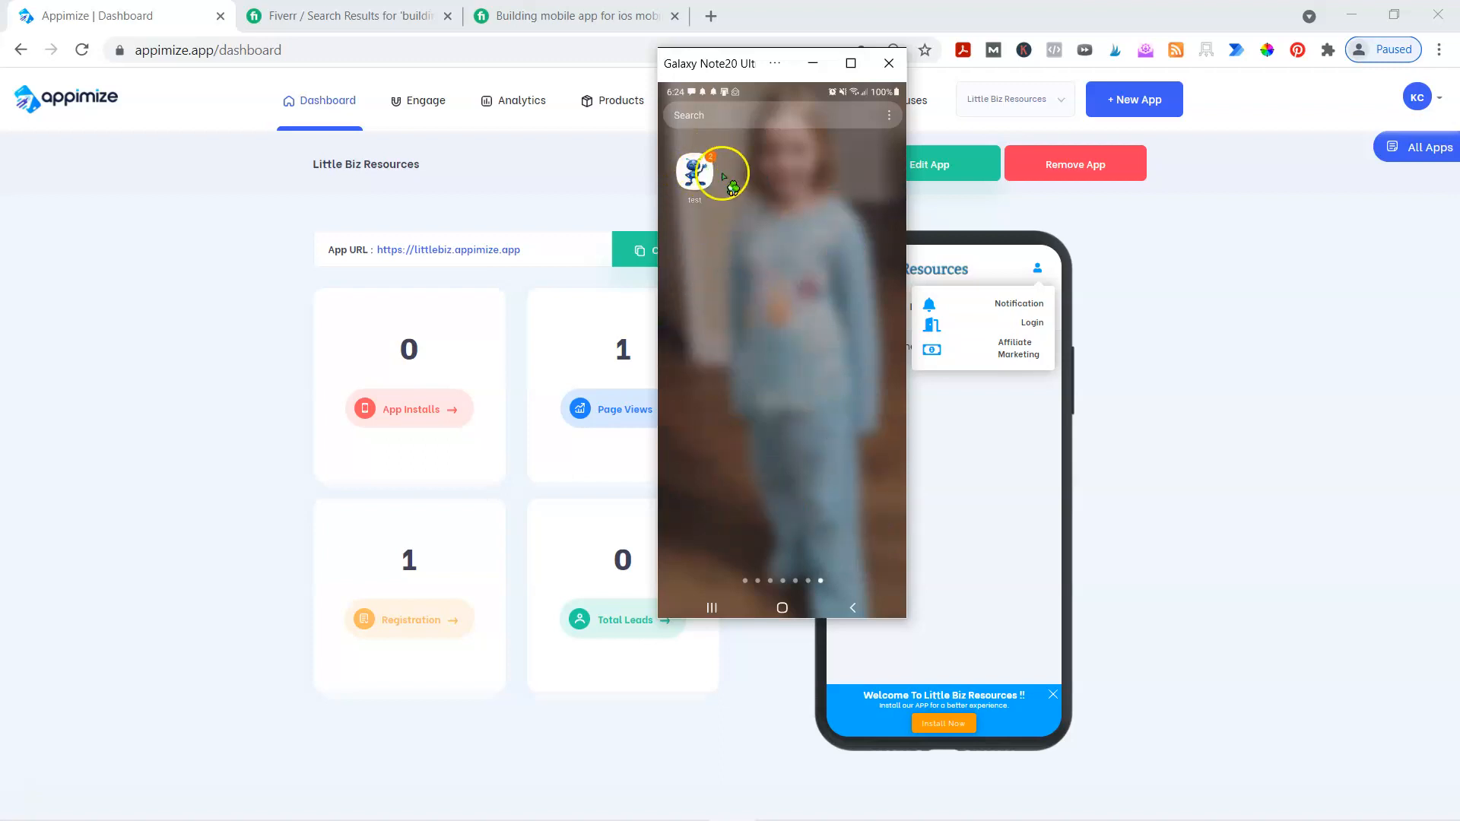
scroll(706, 168, up, 1)
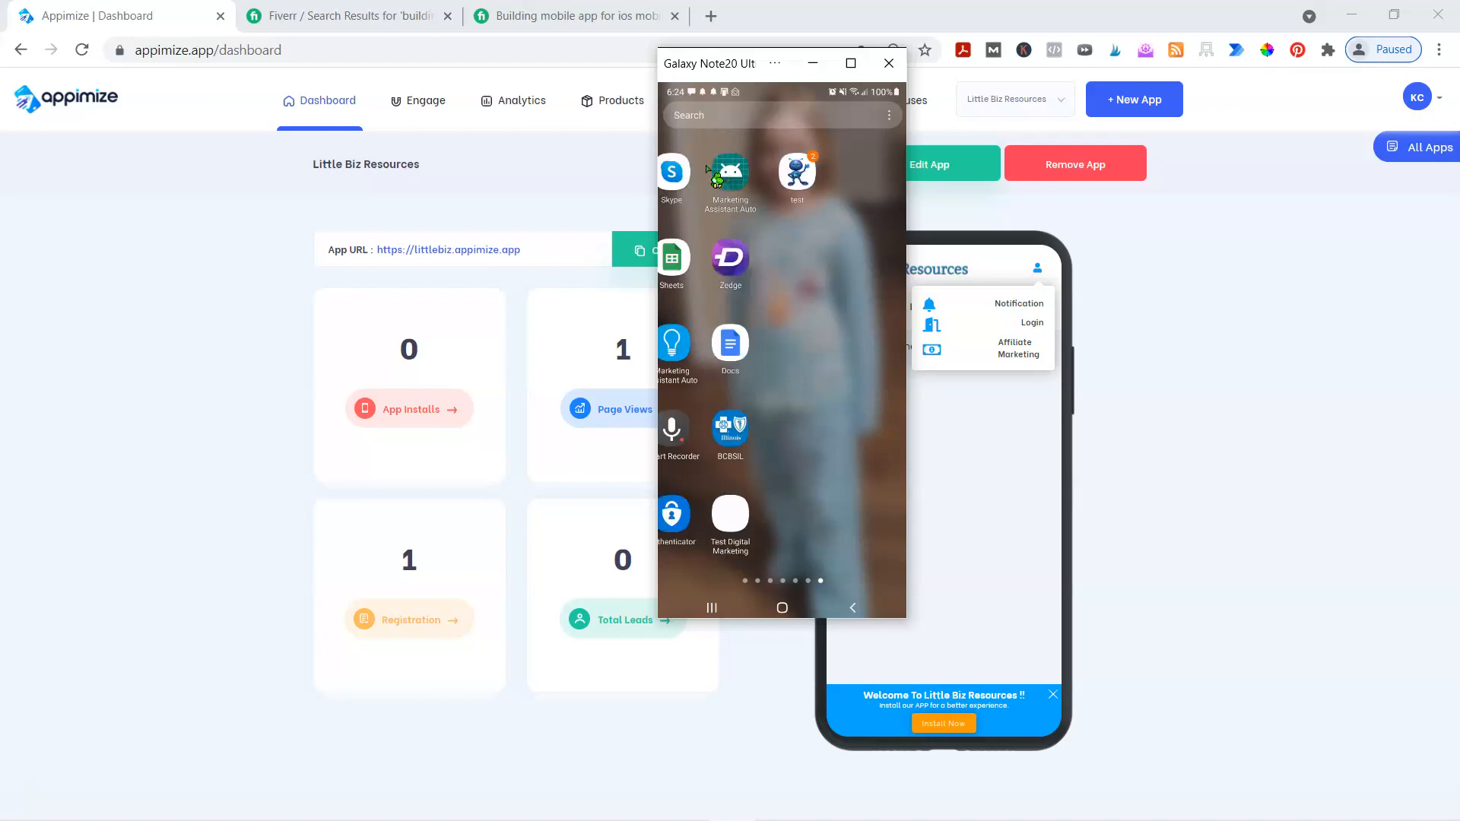
scroll(707, 169, down, 1)
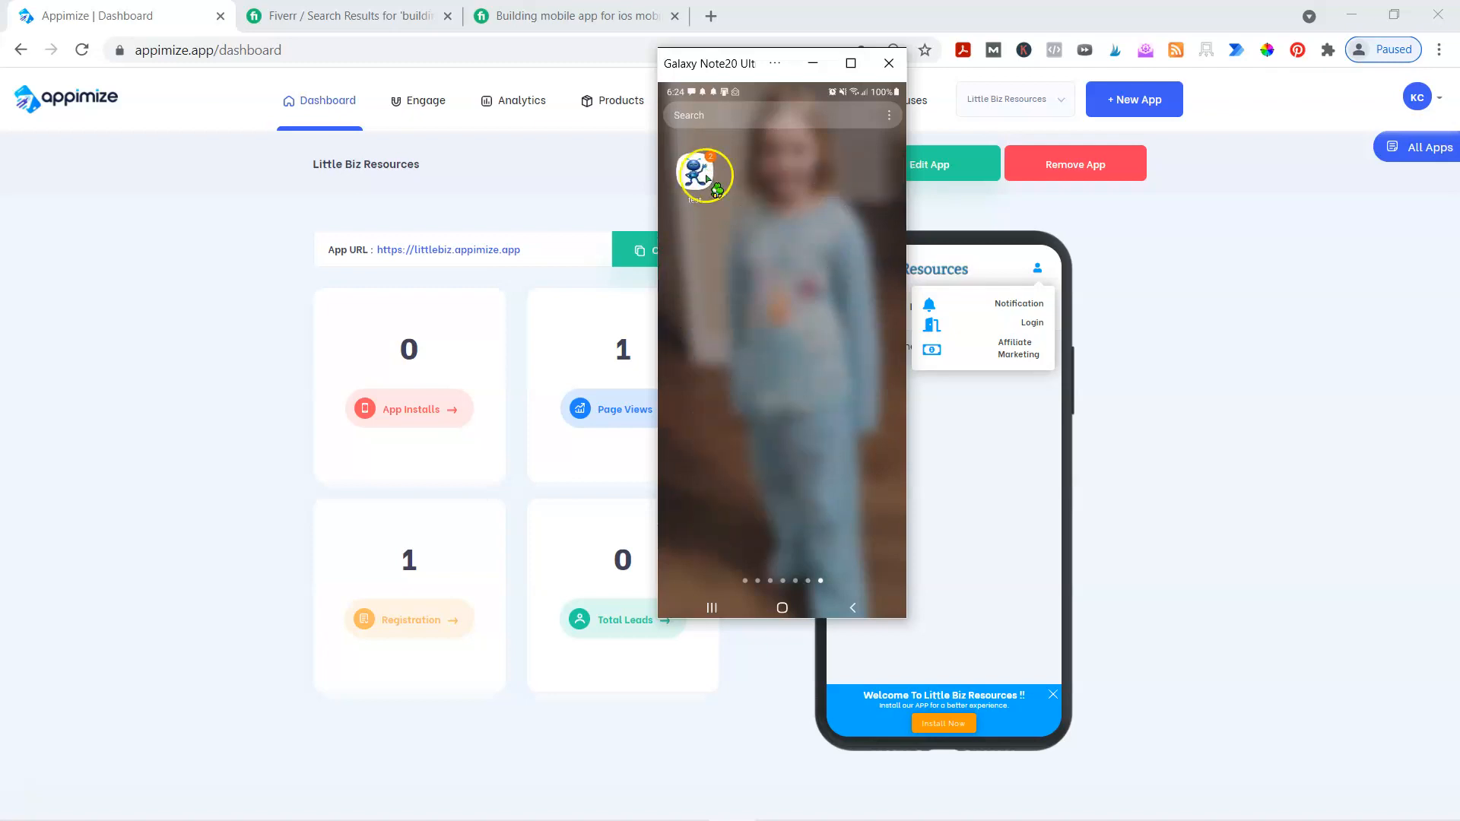
scroll(699, 202, up, 1)
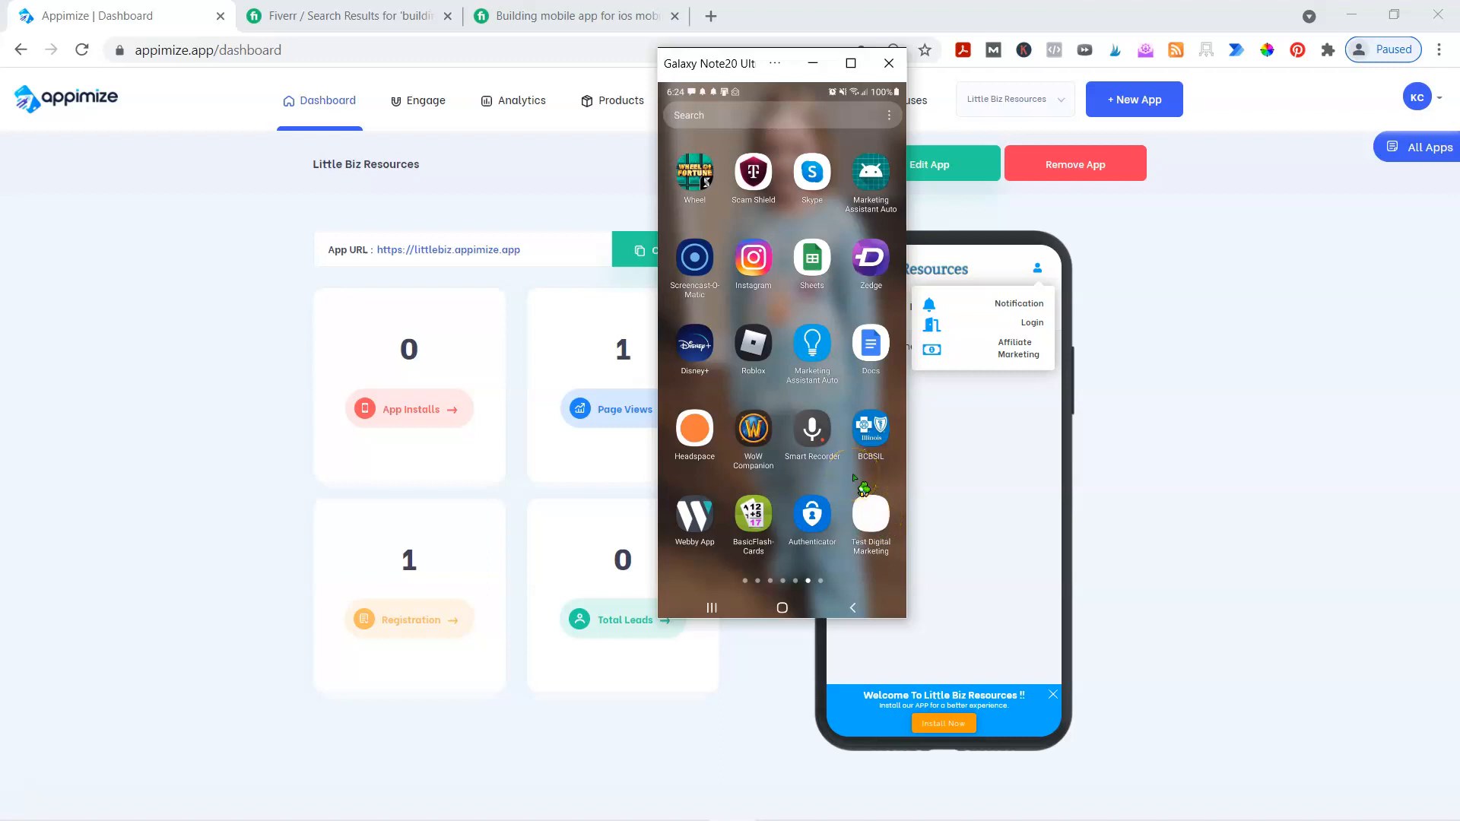
scroll(853, 475, down, 1)
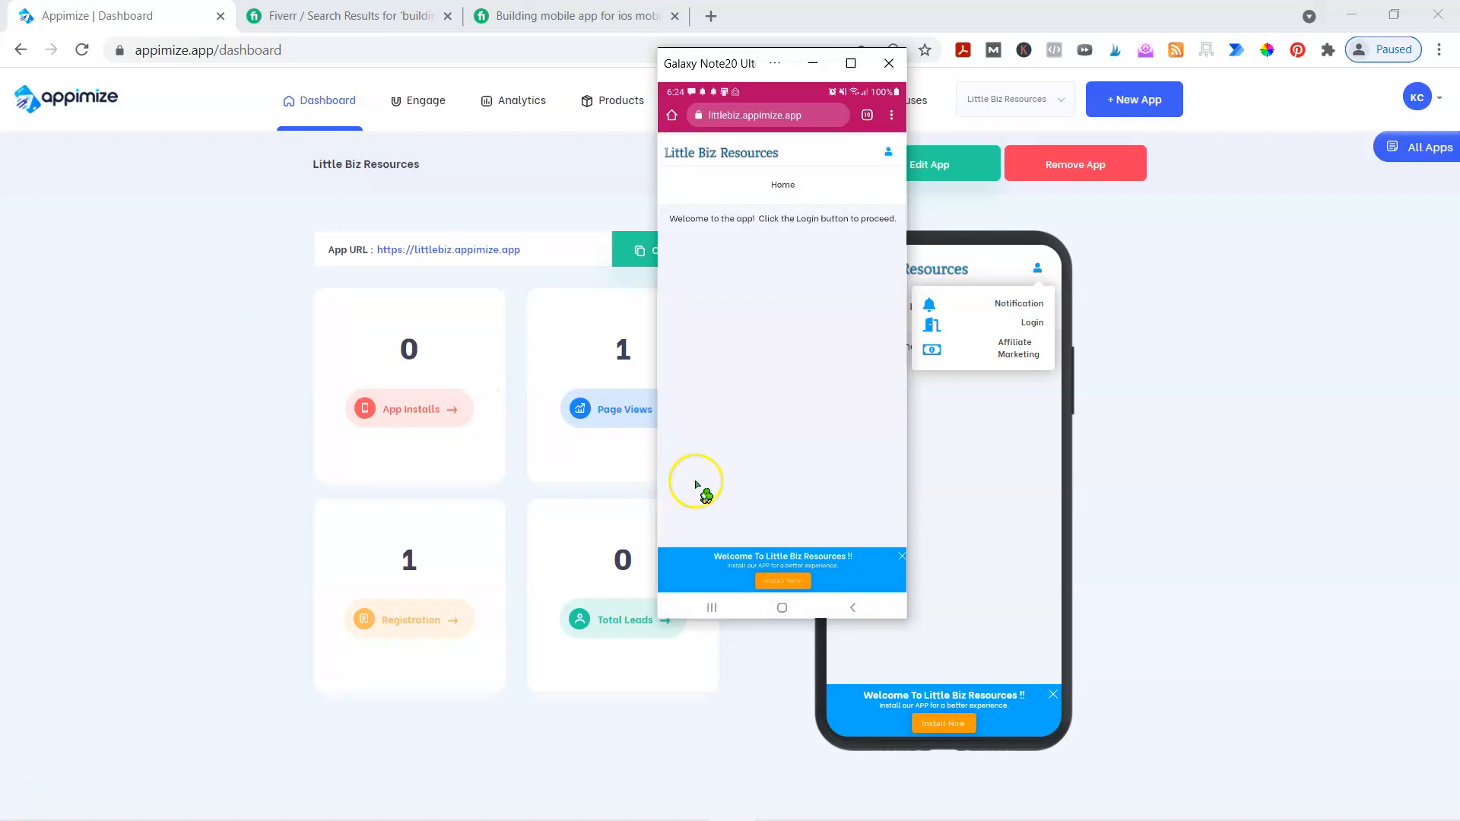
Step: Install the Little Biz Resources app on the mirrored phone from littlebiz.appimize.app and launch it
click(780, 582)
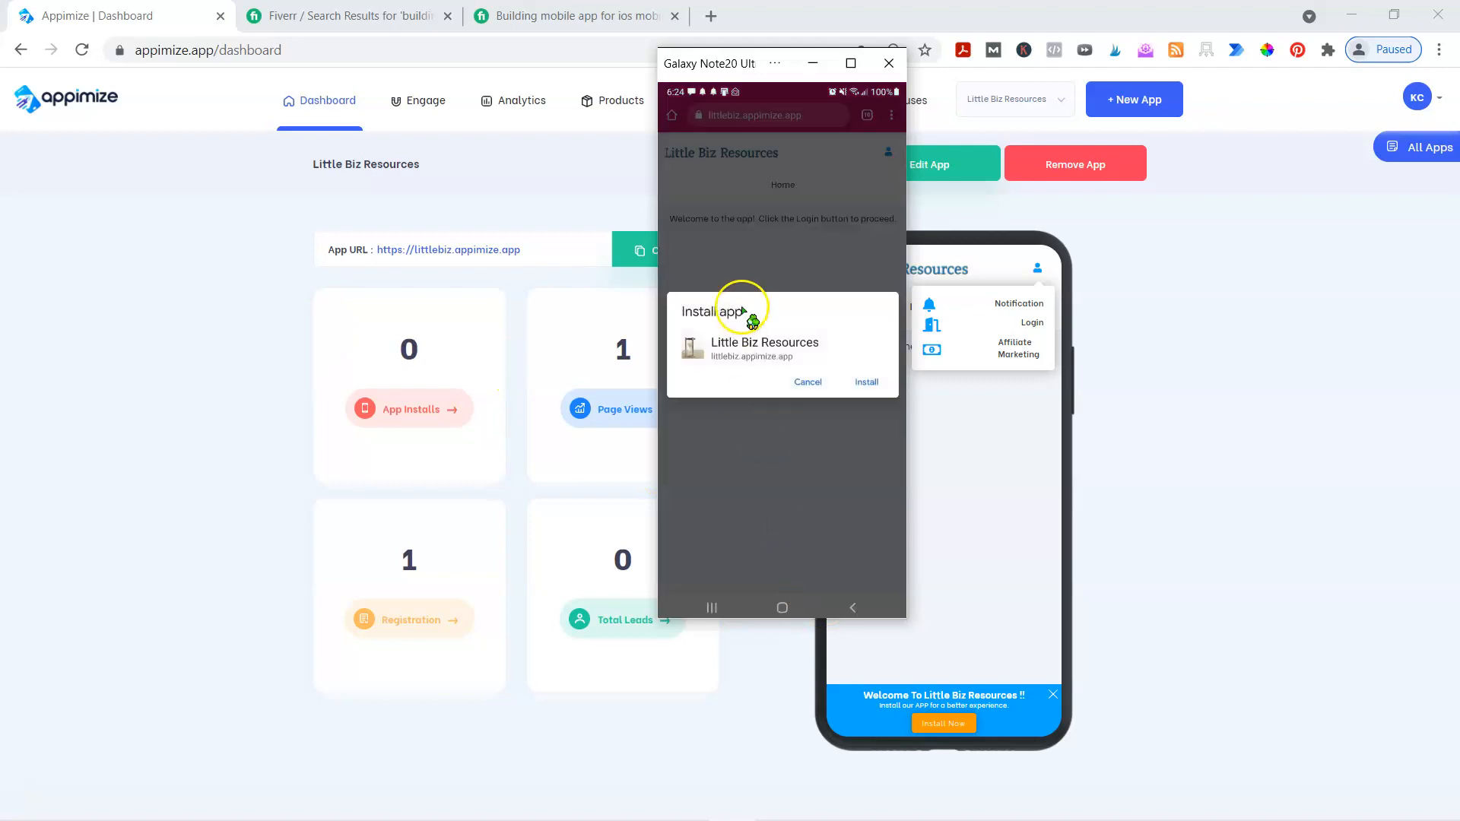
click(866, 382)
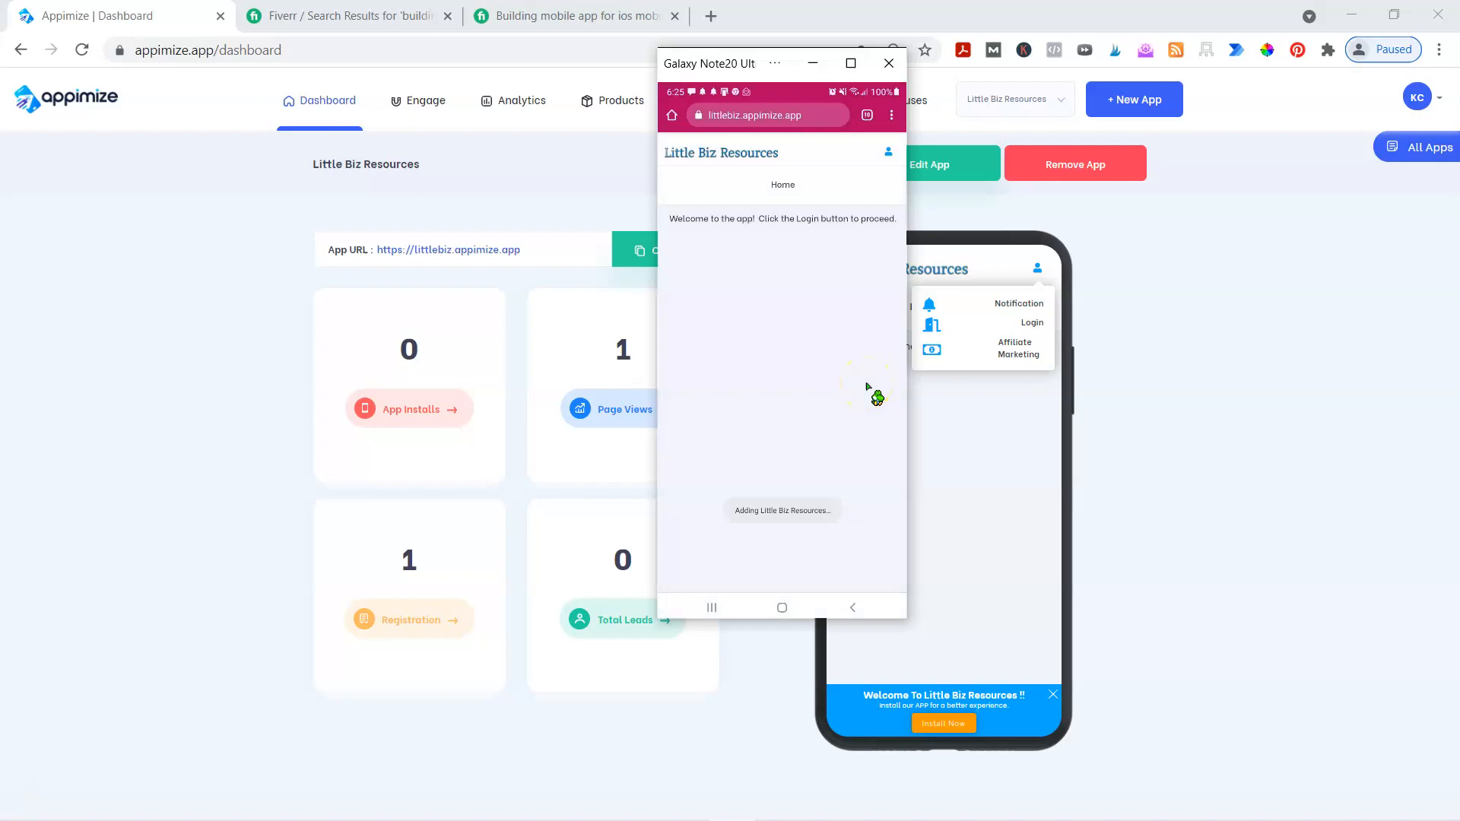
click(782, 607)
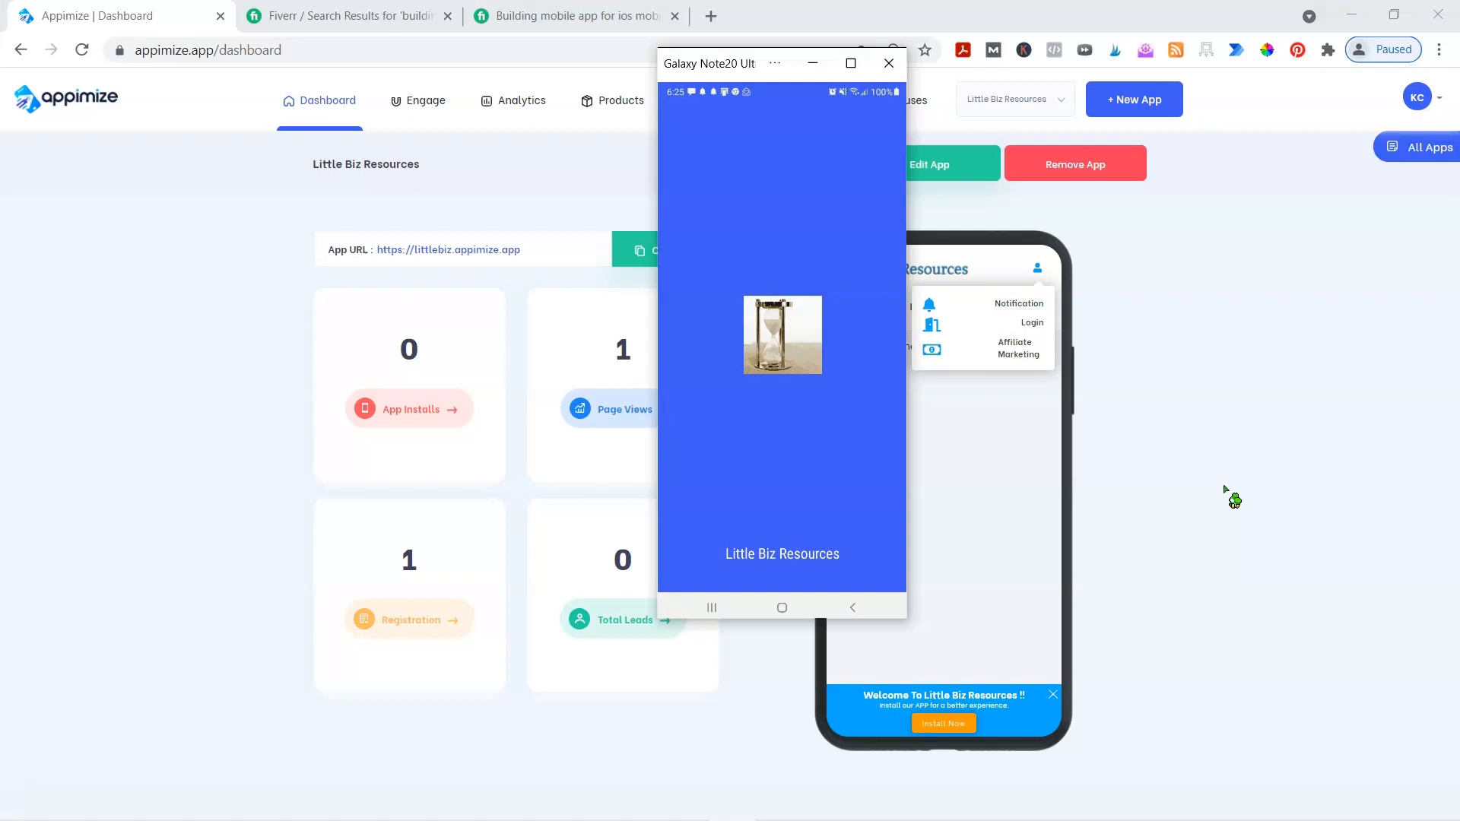
click(892, 347)
Step: View the Little Biz Resources home page in the mirrored phone window and clear the window from the dashboard
drag(718, 63, 2, 67)
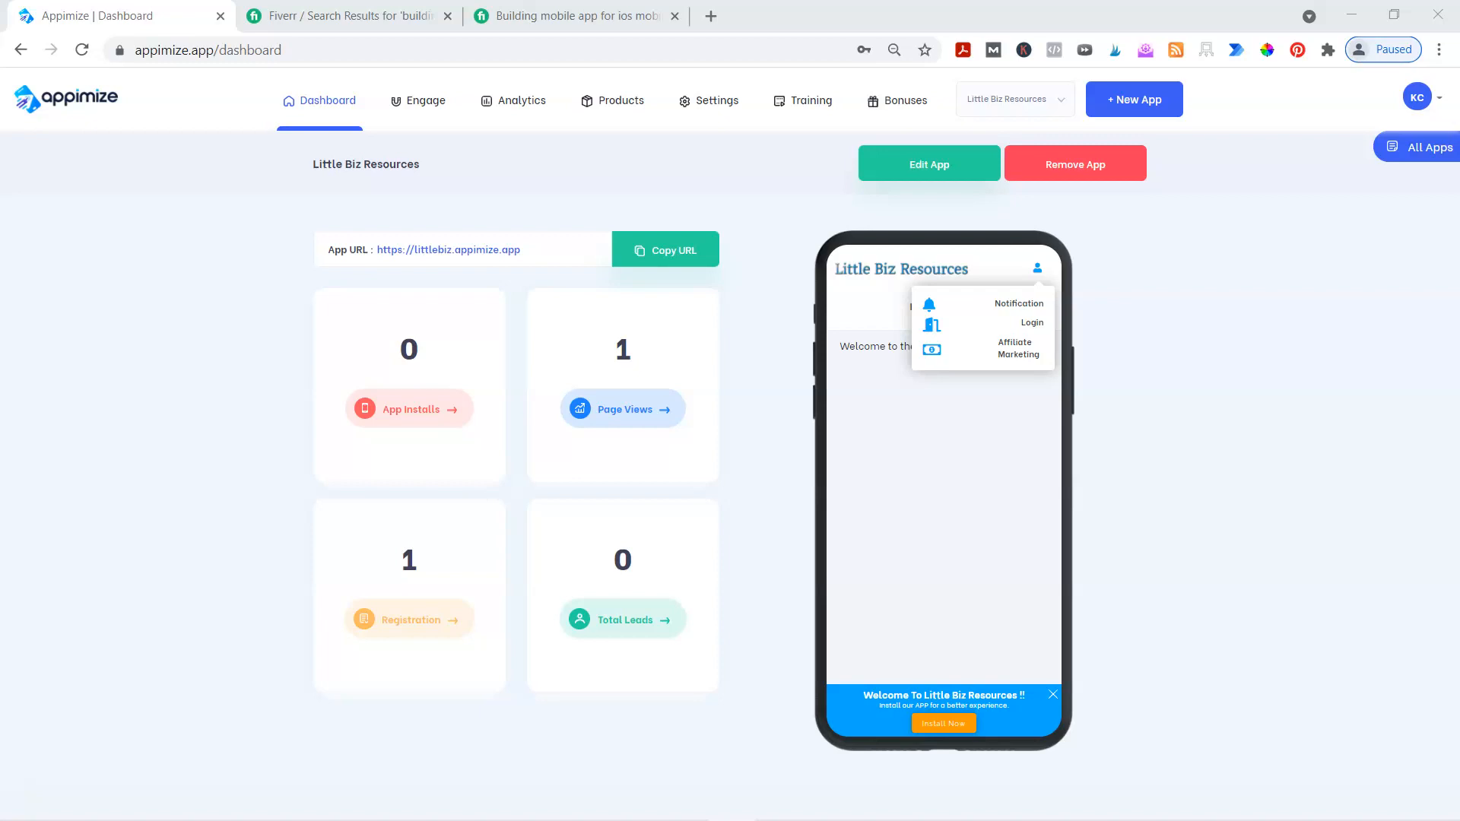
drag(0, 137, 586, 74)
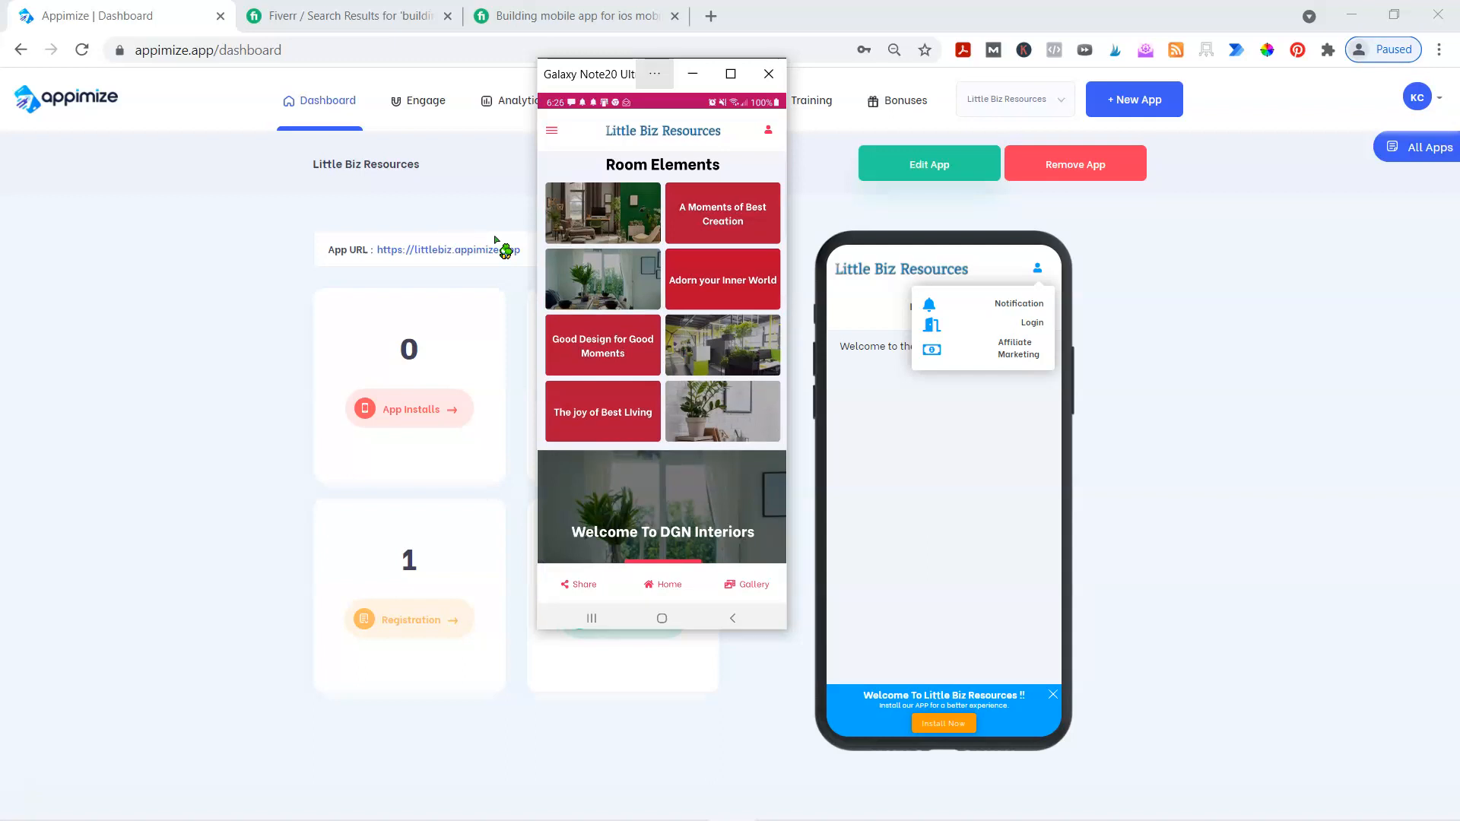
click(490, 105)
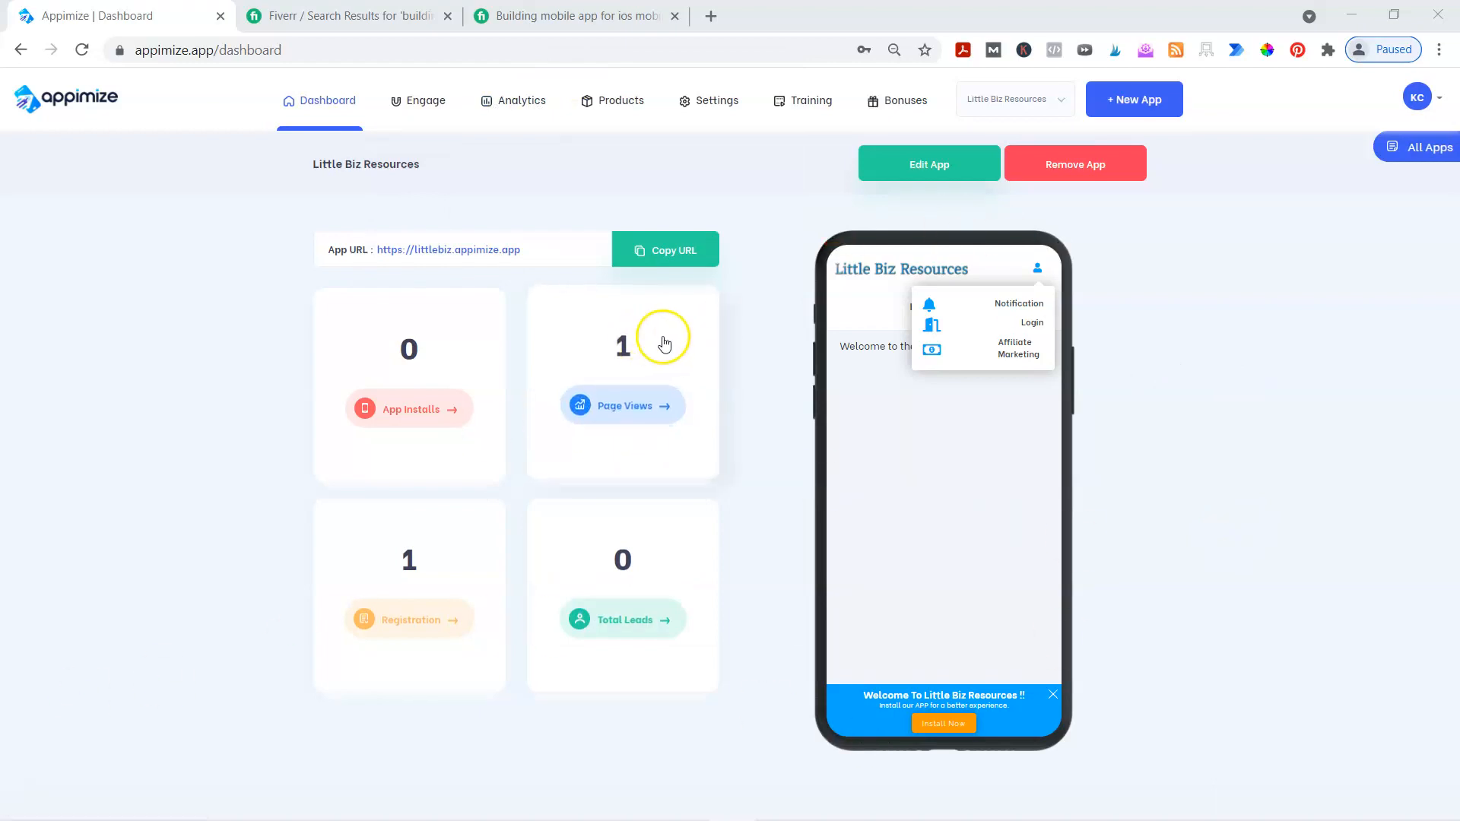
Step: Open Little Biz Resources in the app editor and review the components of its Courses and Affiliate Marketing pages
click(957, 181)
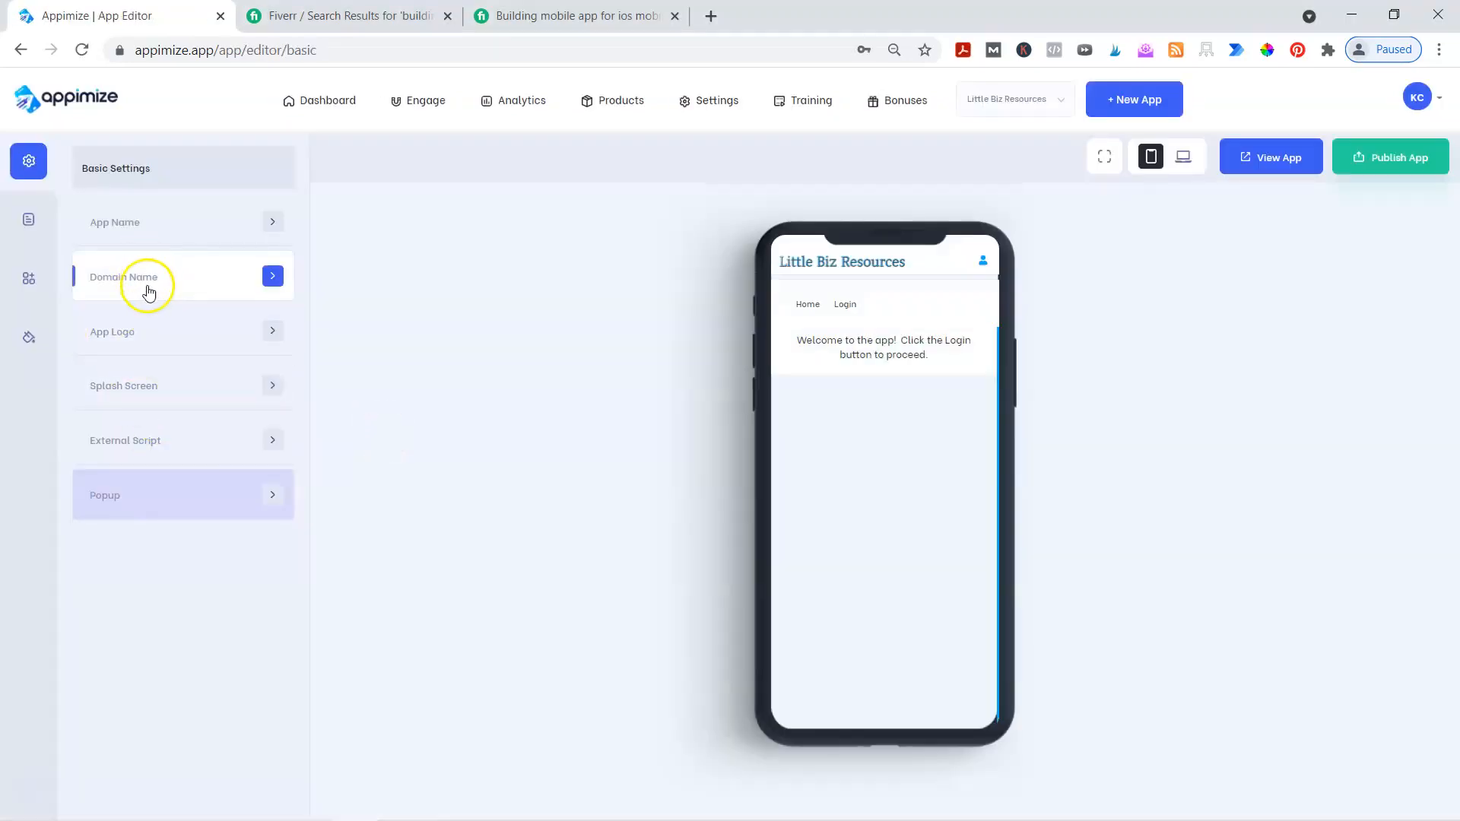
click(29, 219)
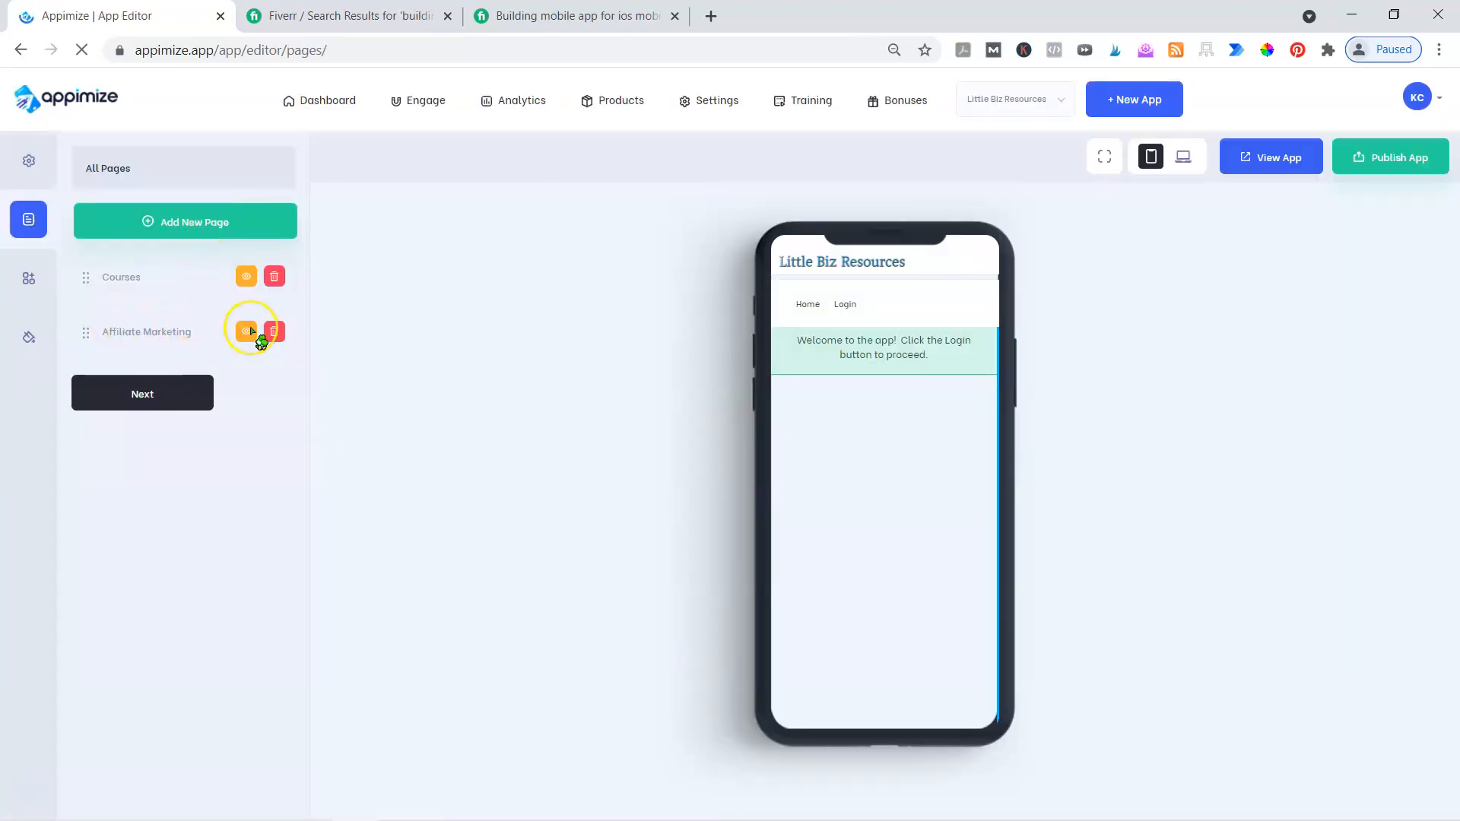
click(172, 337)
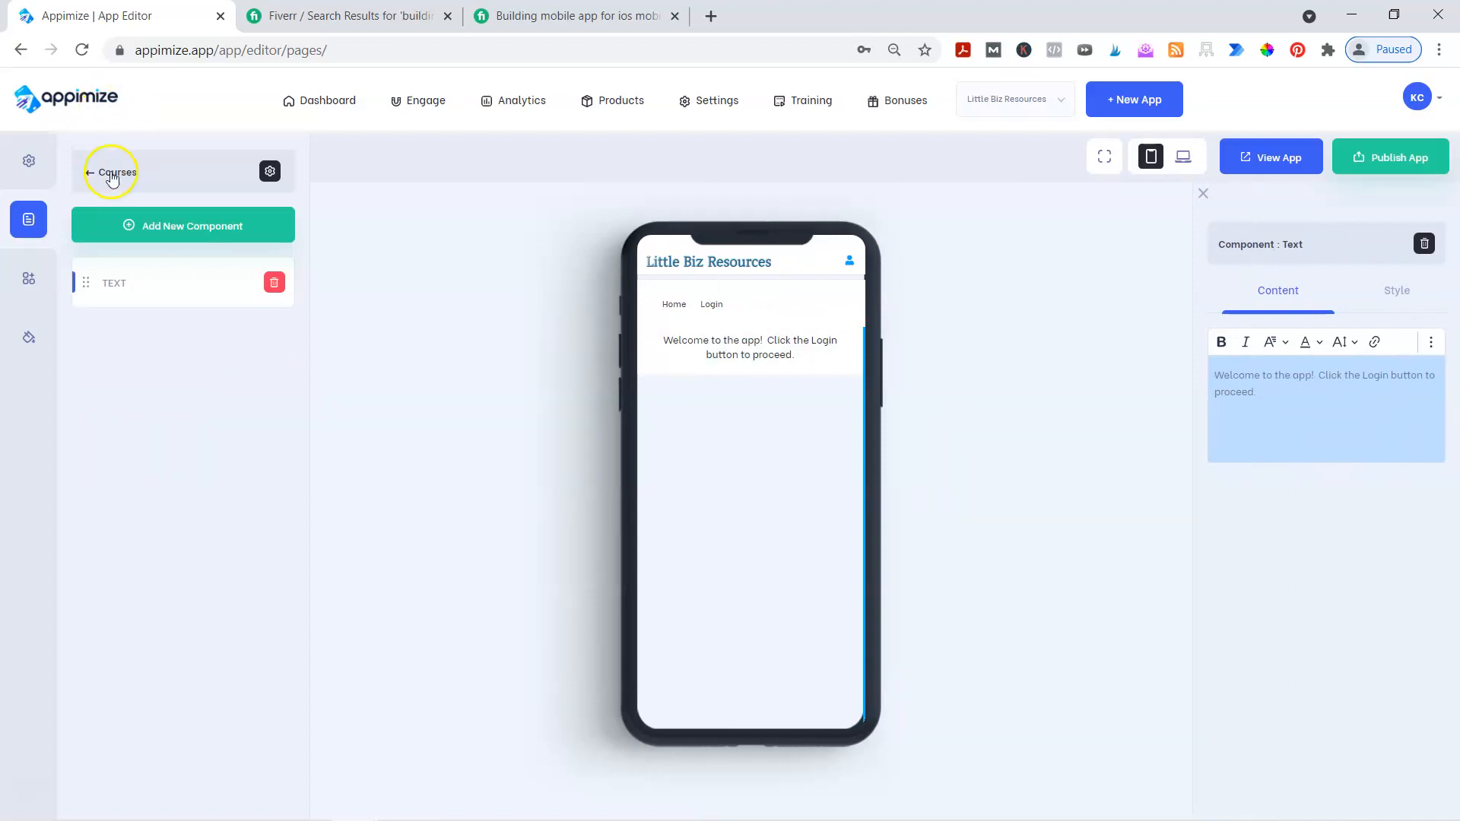
click(102, 173)
click(156, 330)
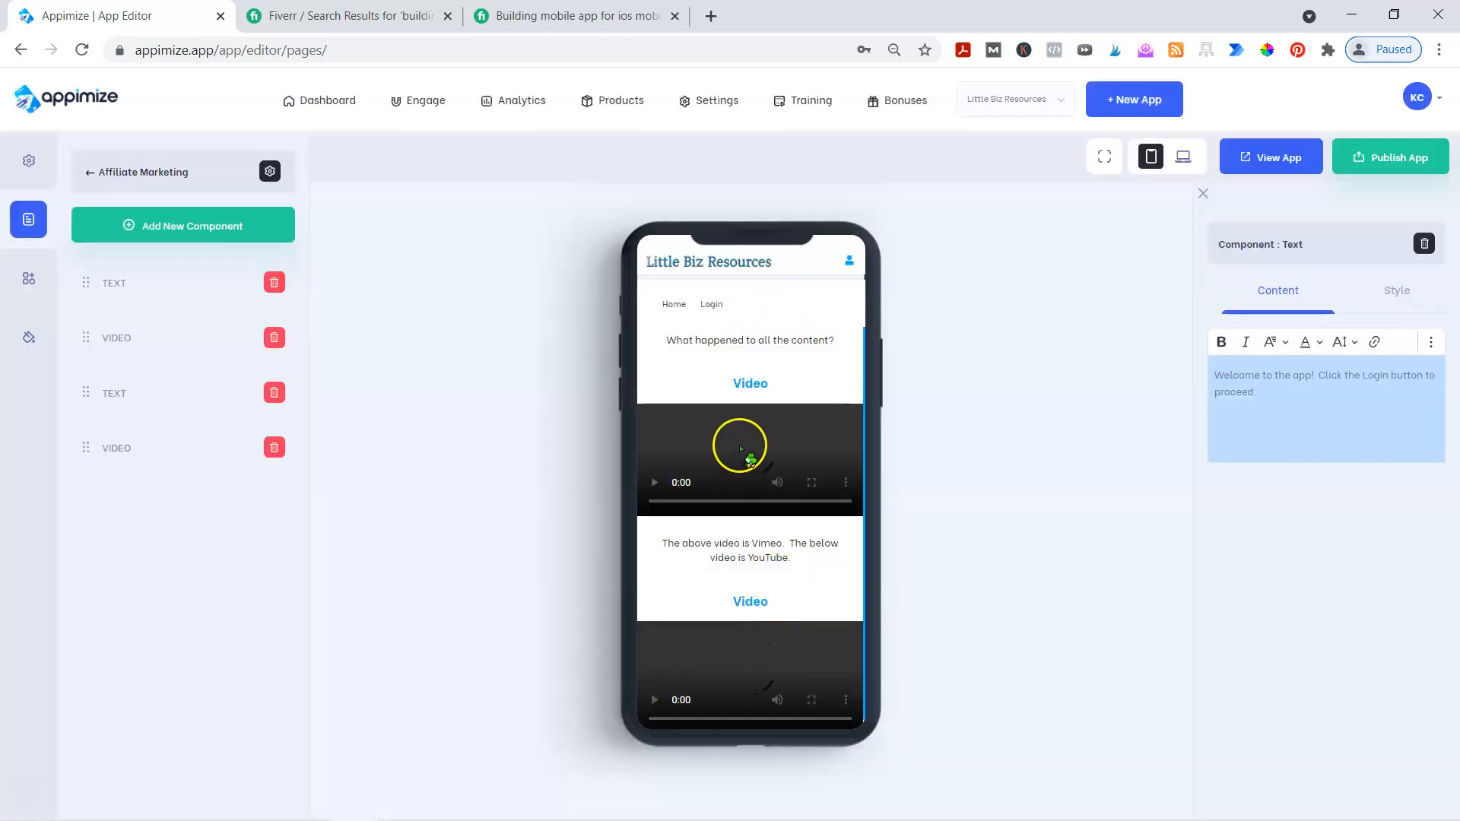
scroll(743, 535, down, 1)
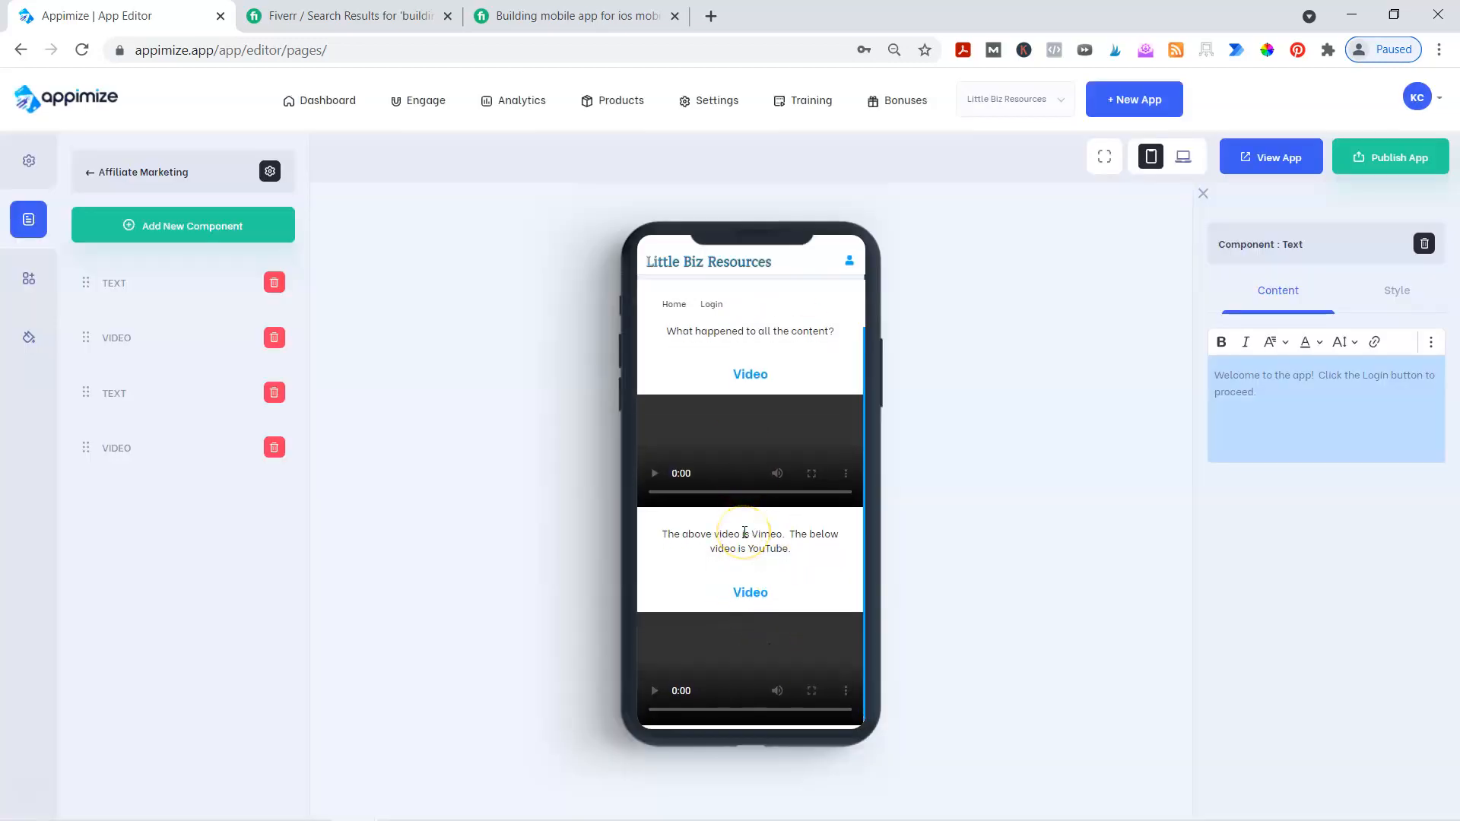
click(730, 565)
Step: Open the user account settings and examine the available autoresponder integrations
mouse_move(734, 101)
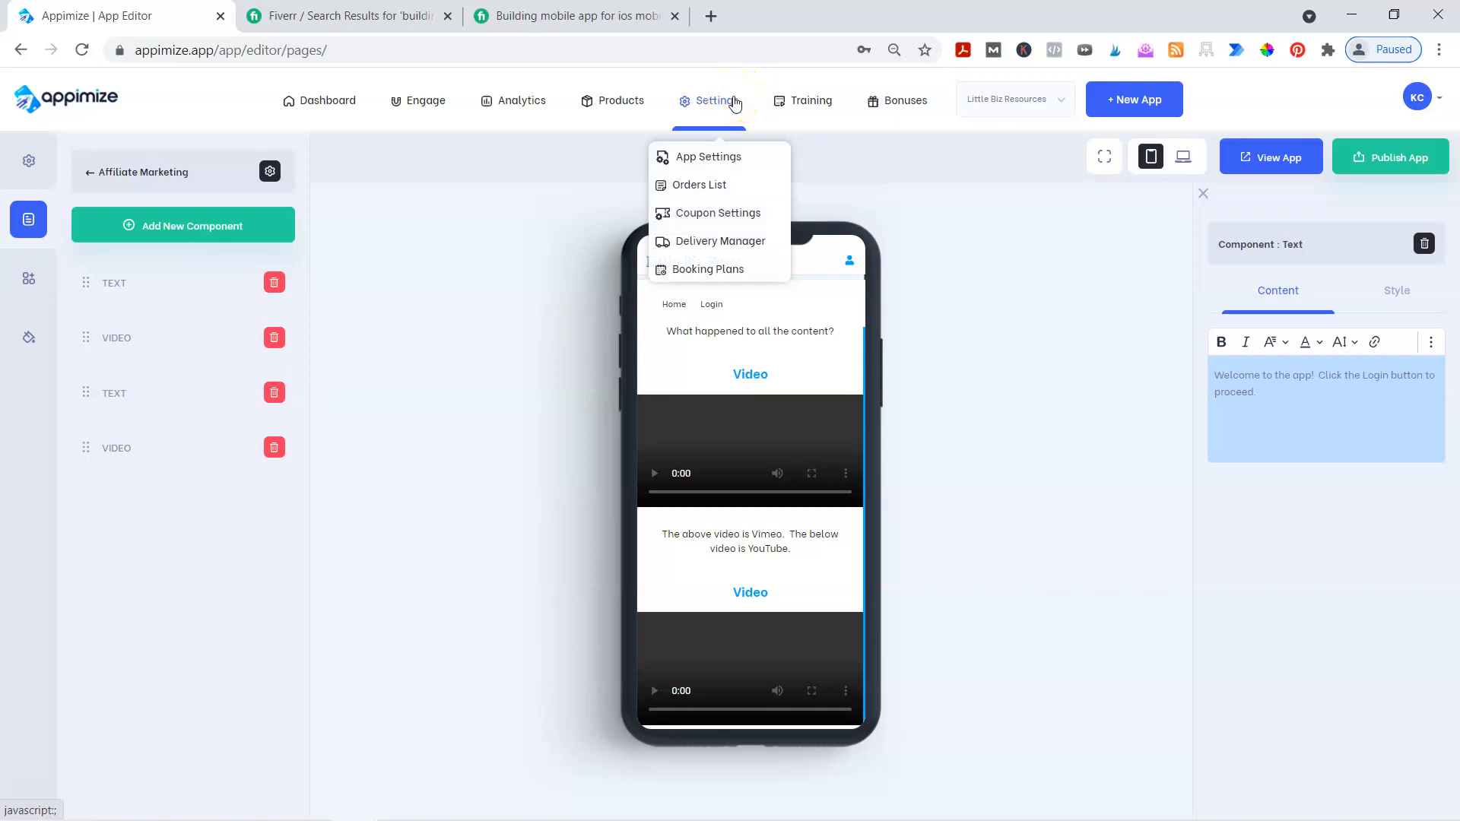
mouse_move(1419, 100)
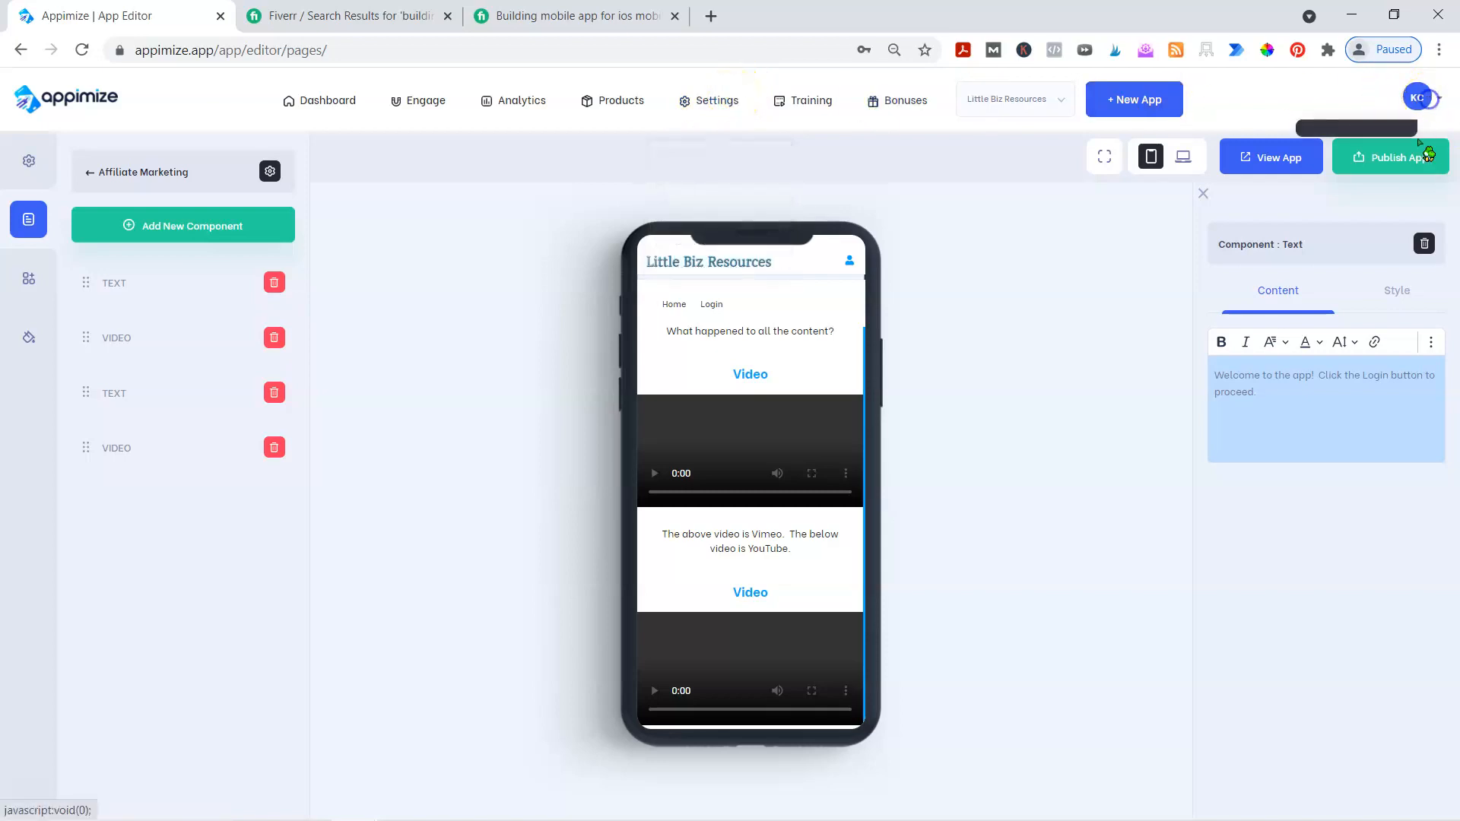
click(1348, 141)
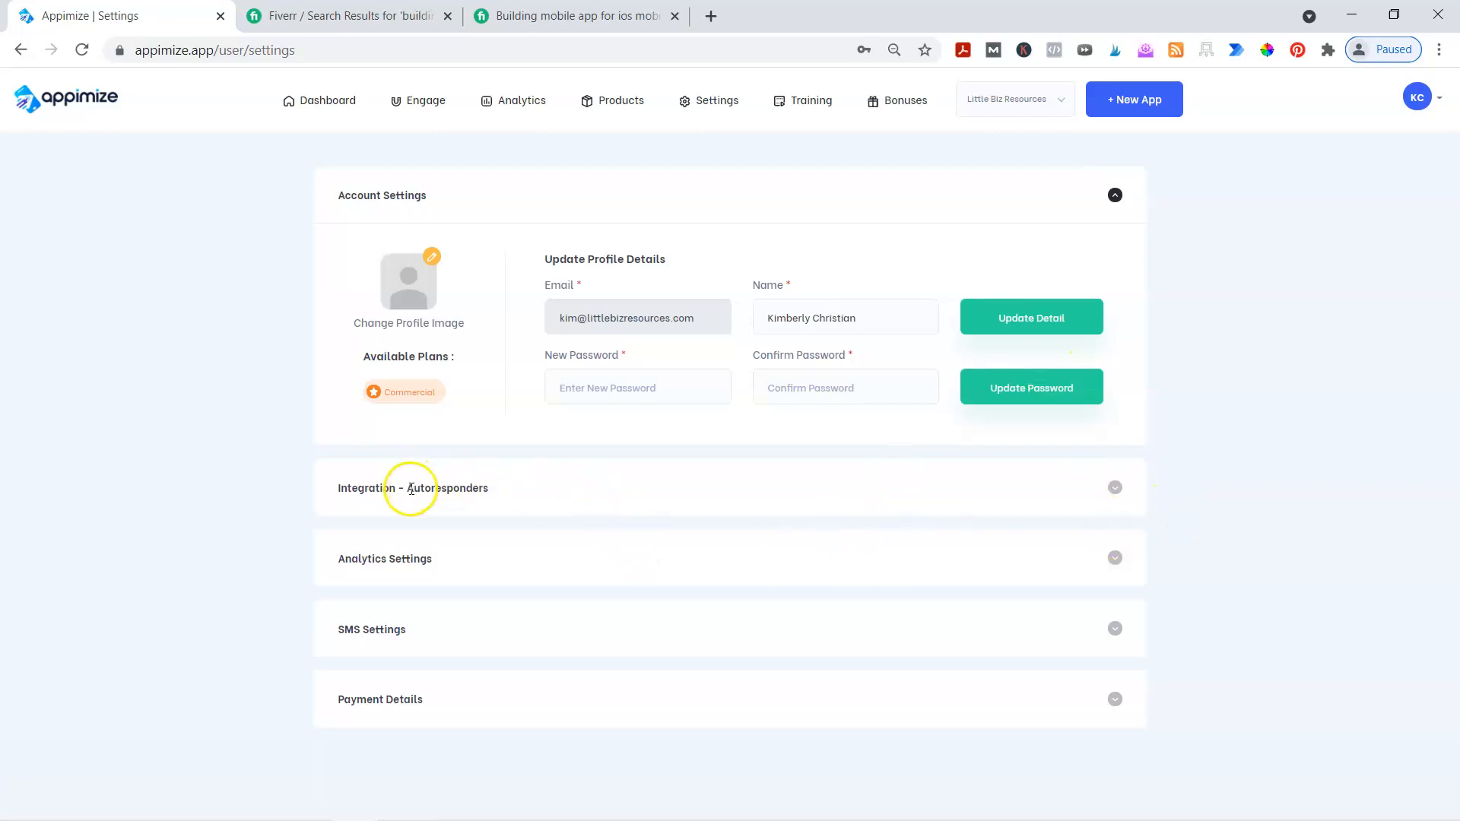
click(1116, 487)
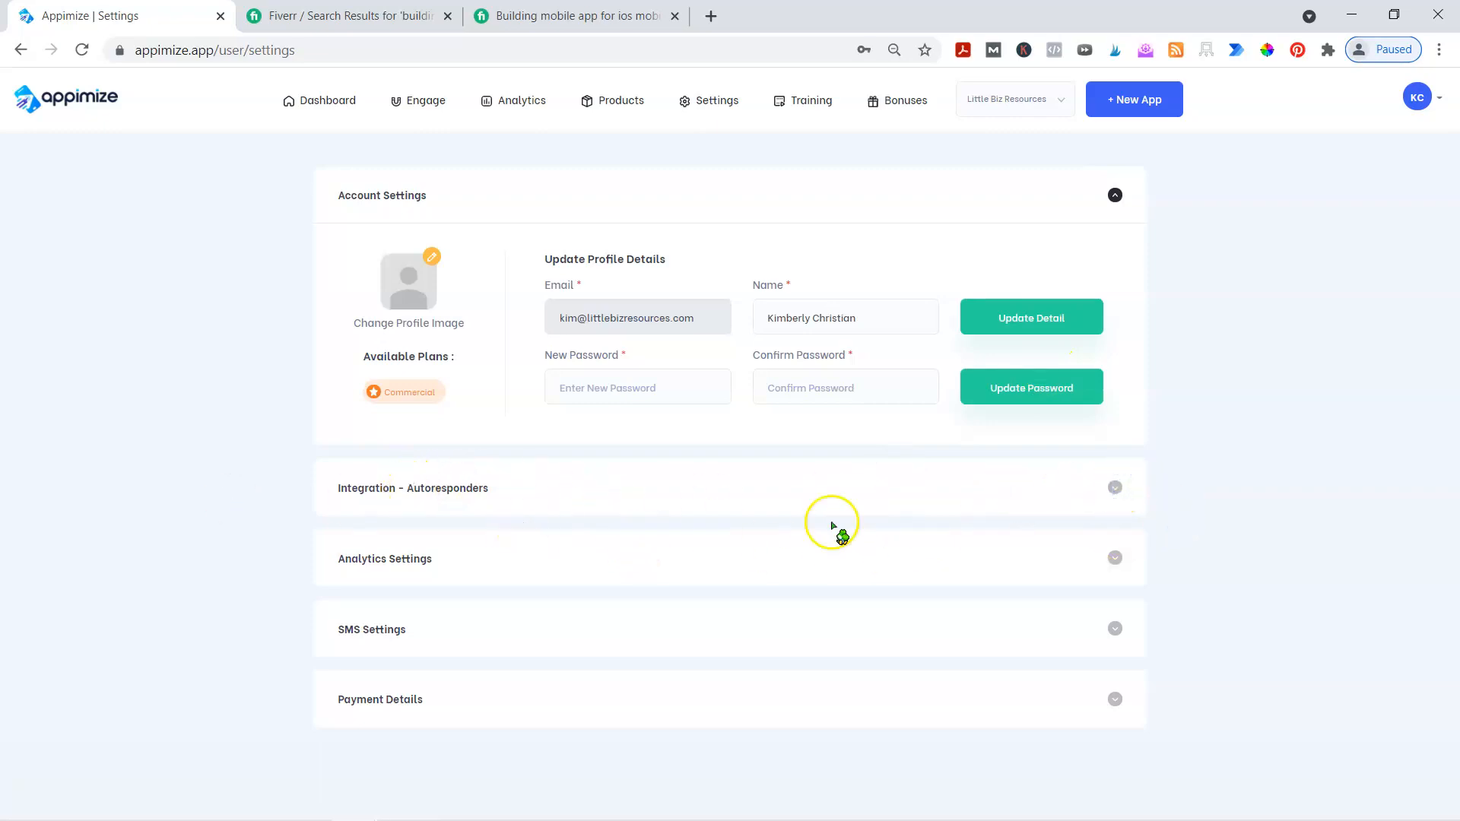
click(1116, 487)
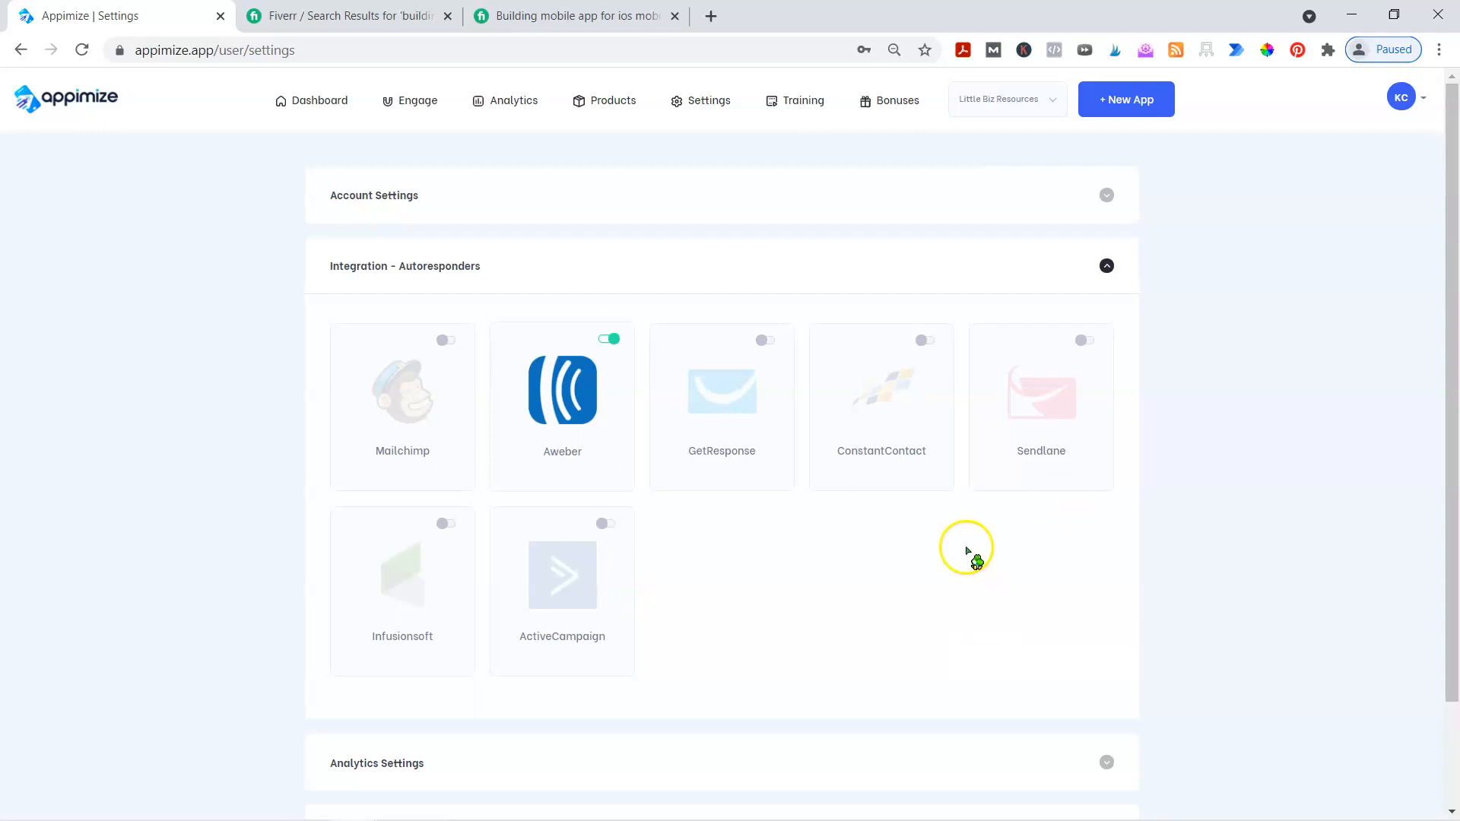
scroll(988, 571, down, 1)
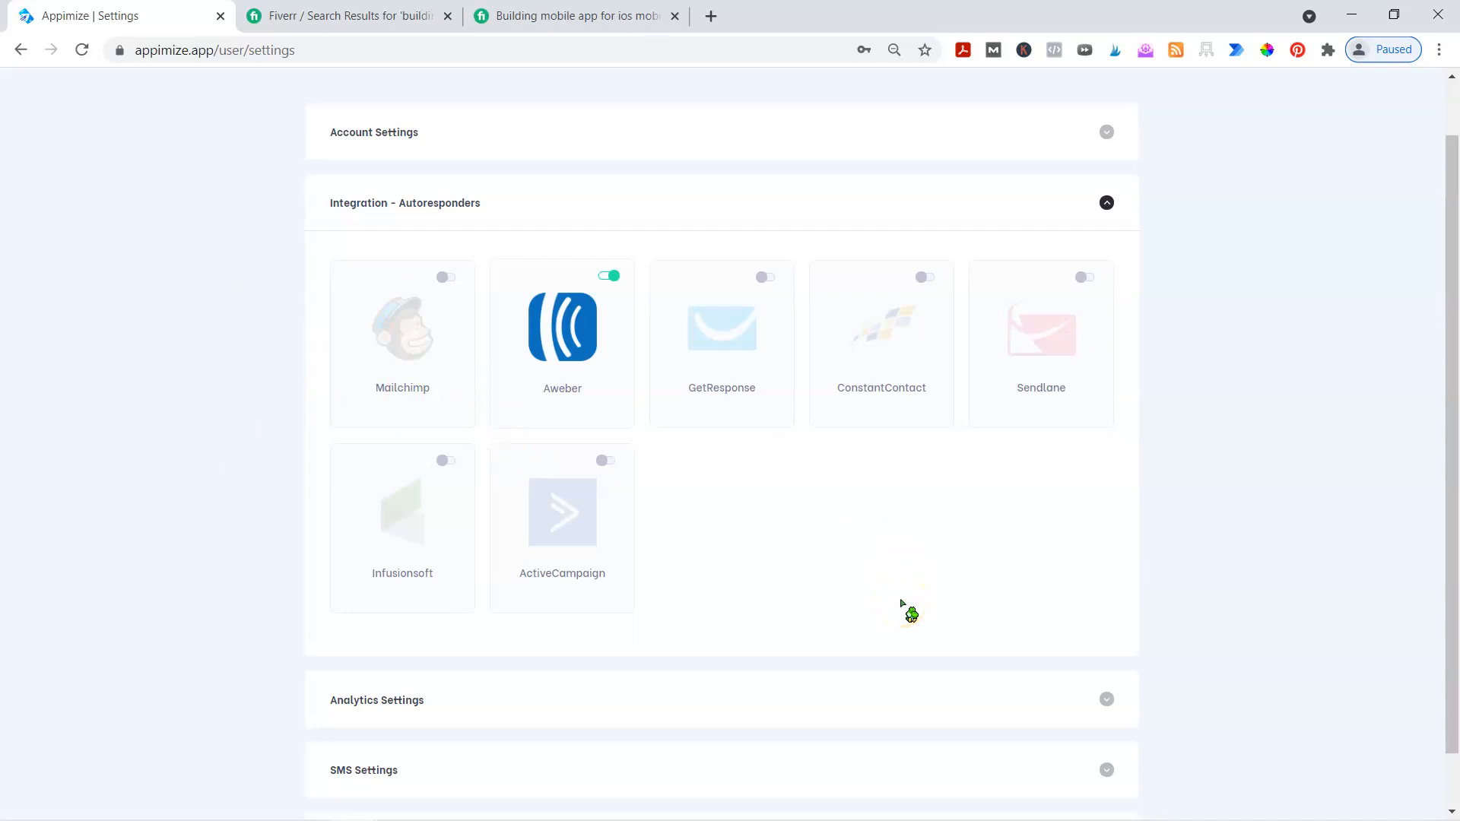
scroll(1244, 524, down, 1)
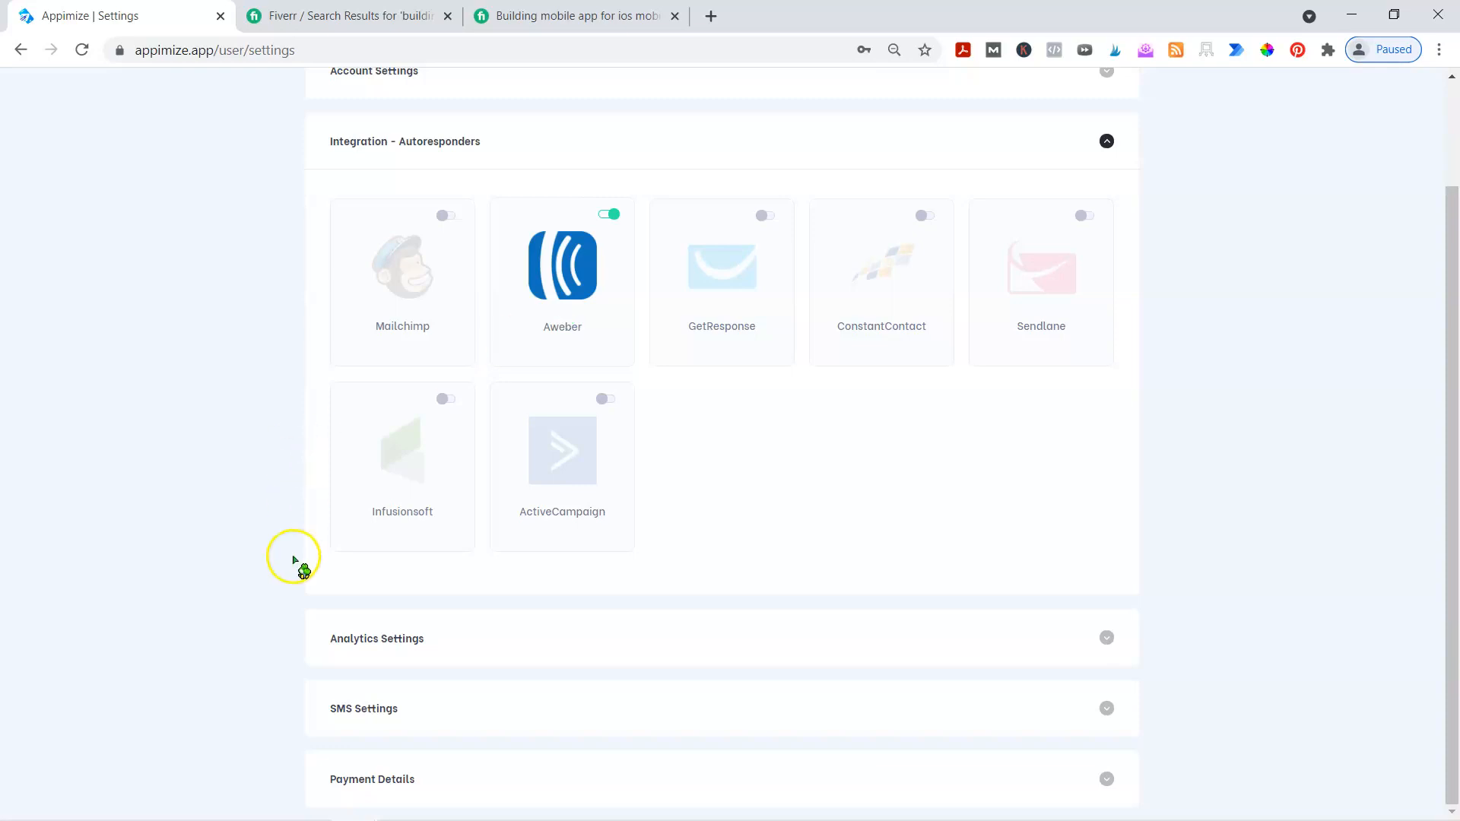
Step: Review the Analytics, SMS and Payment Details sections of the account settings
click(1107, 639)
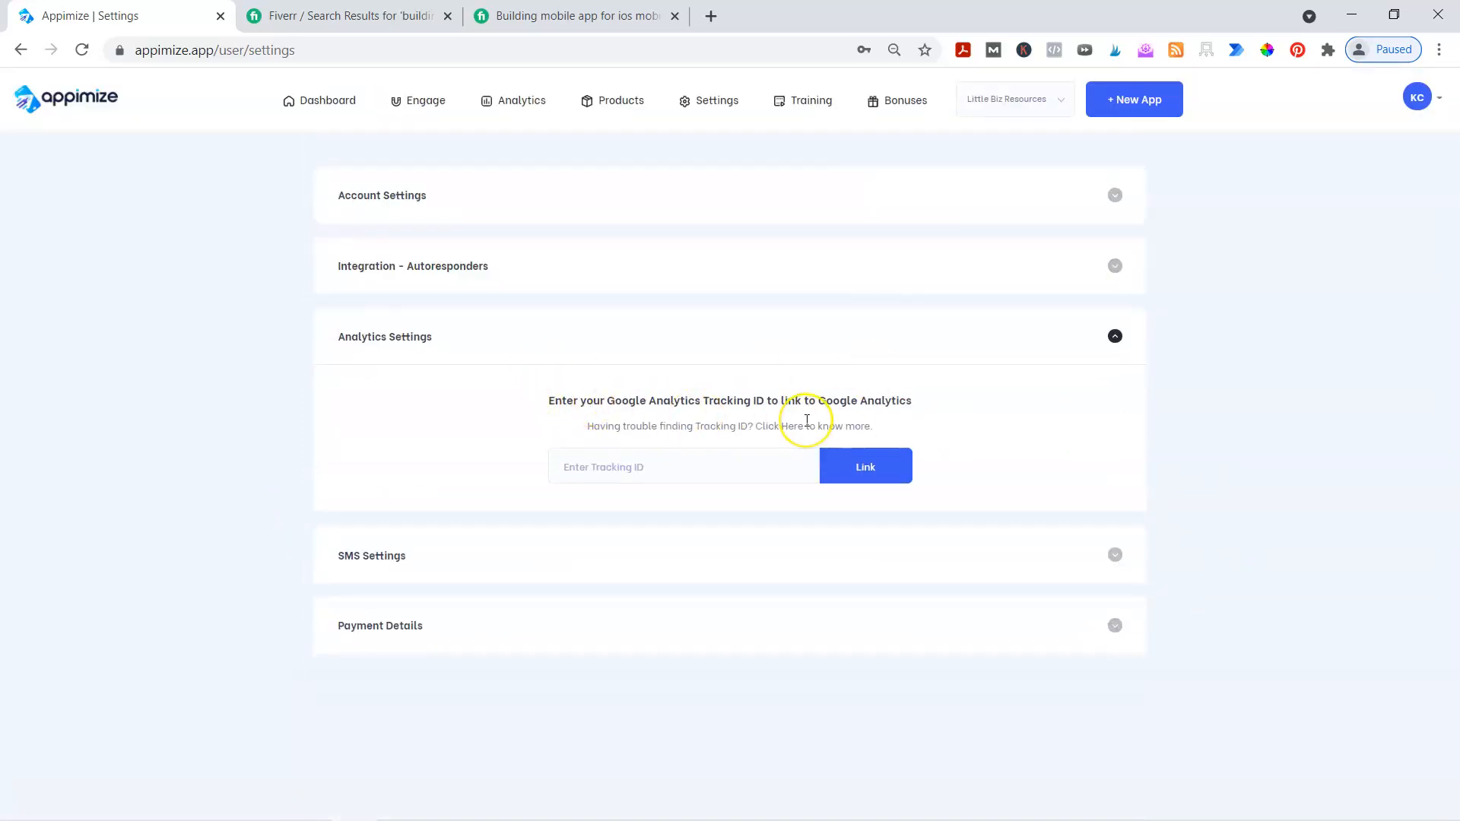
click(1111, 556)
scroll(228, 496, down, 3)
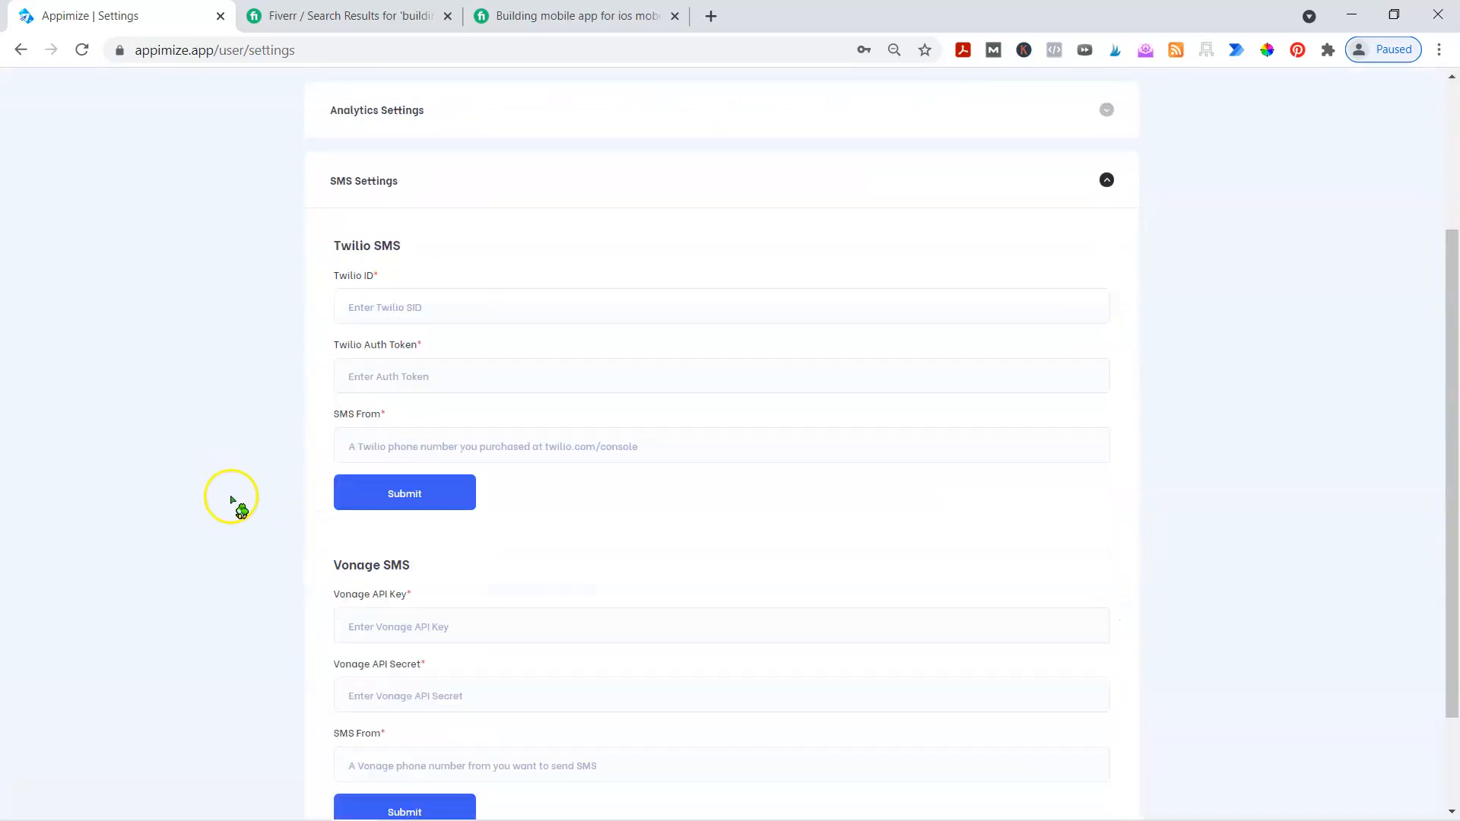
scroll(236, 569, down, 2)
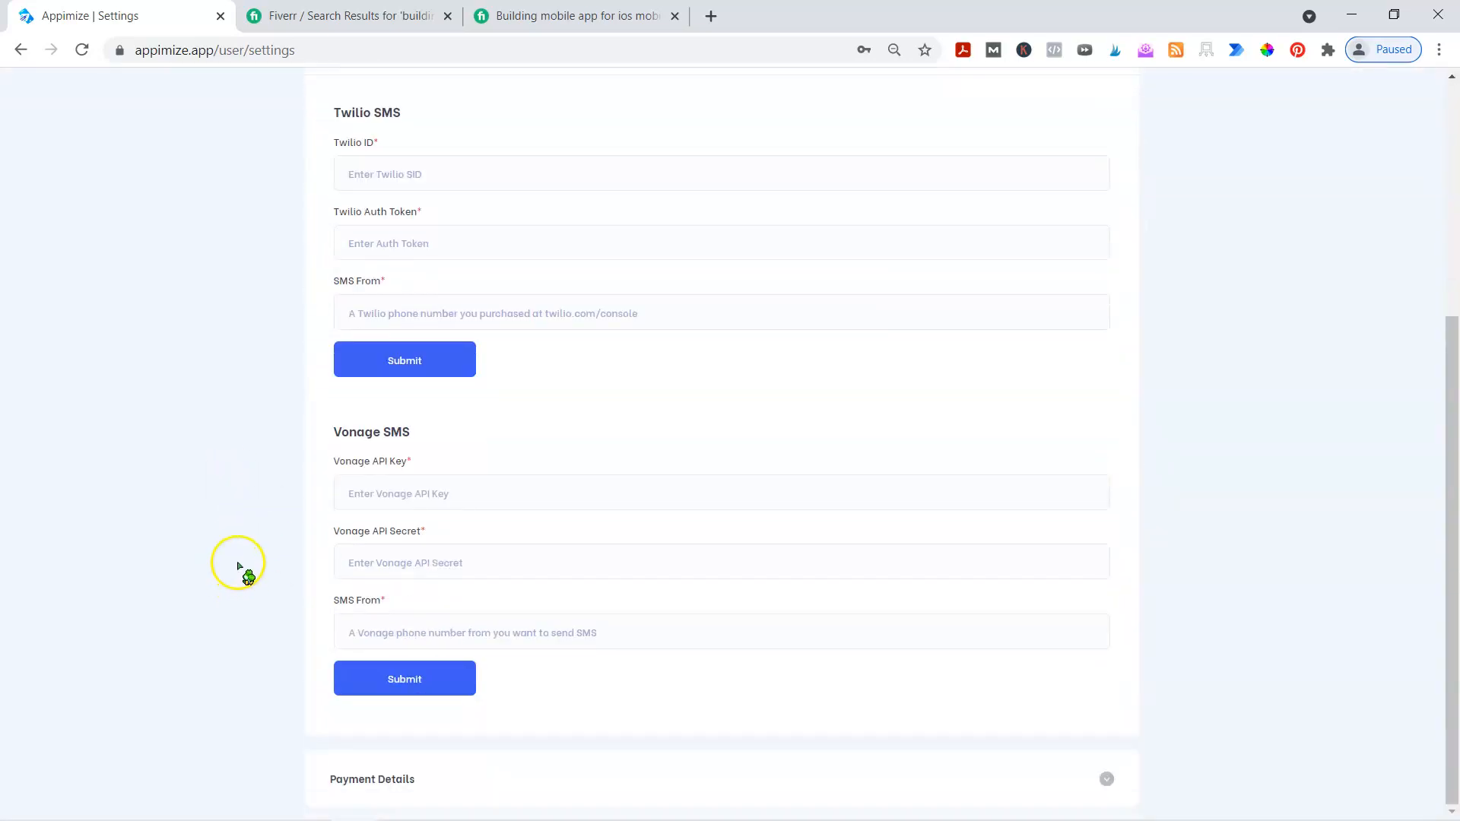
click(1107, 778)
scroll(1208, 665, up, 1)
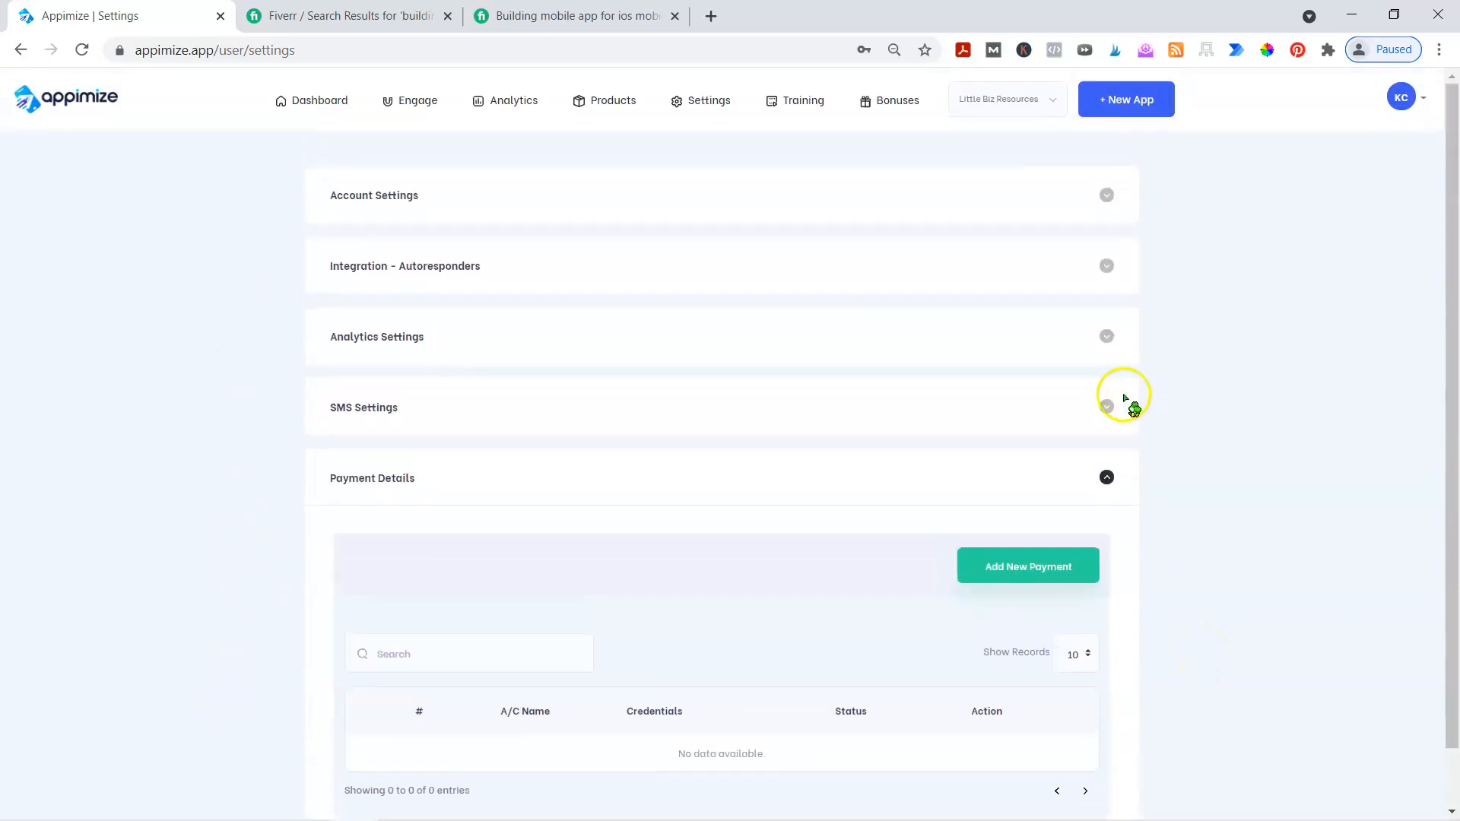
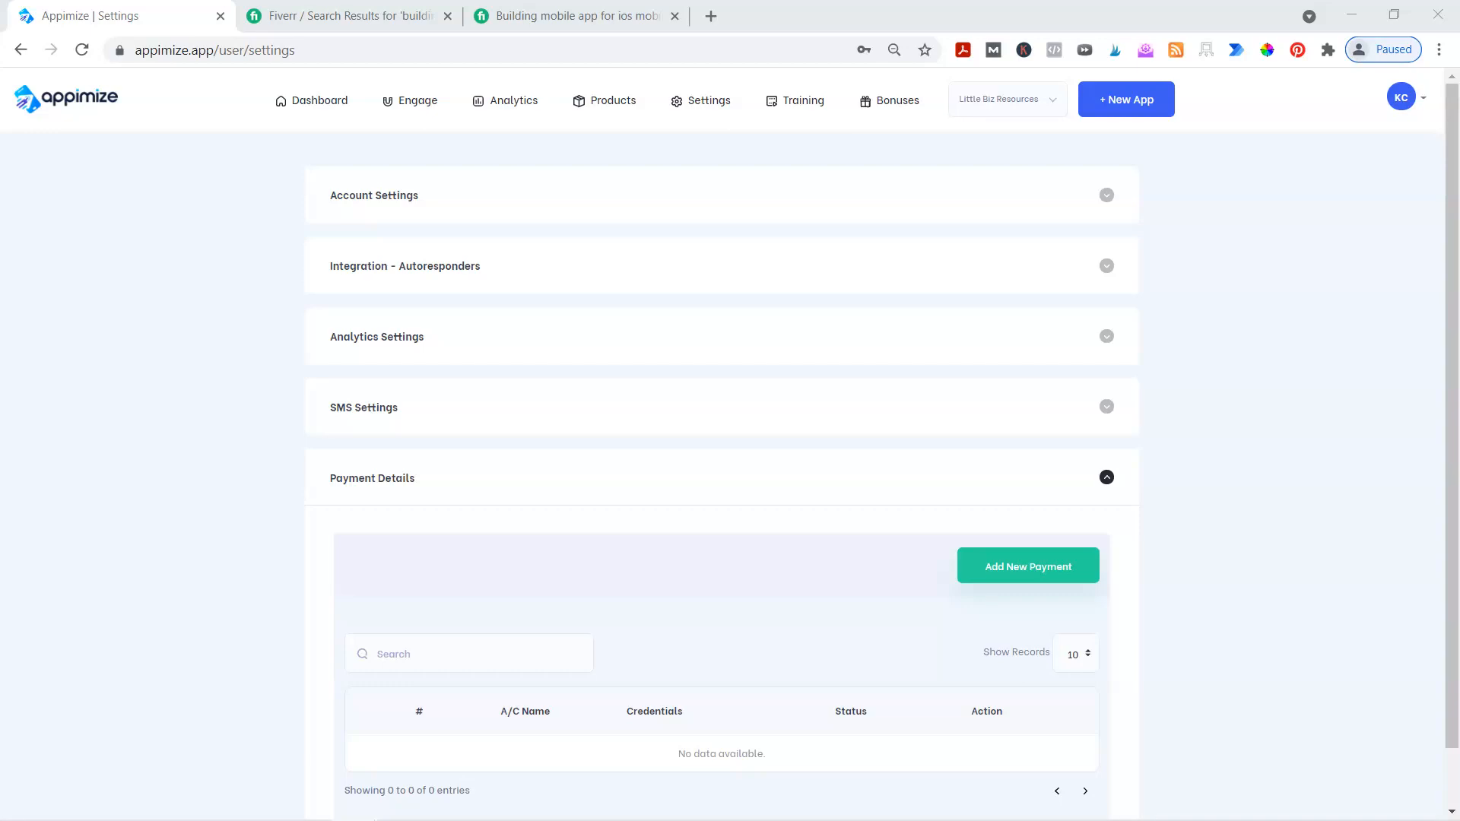
Step: Bring the Appimize Bundle Package page into view in a maximized browser window and go to its pricing options
drag(0, 153, 402, 206)
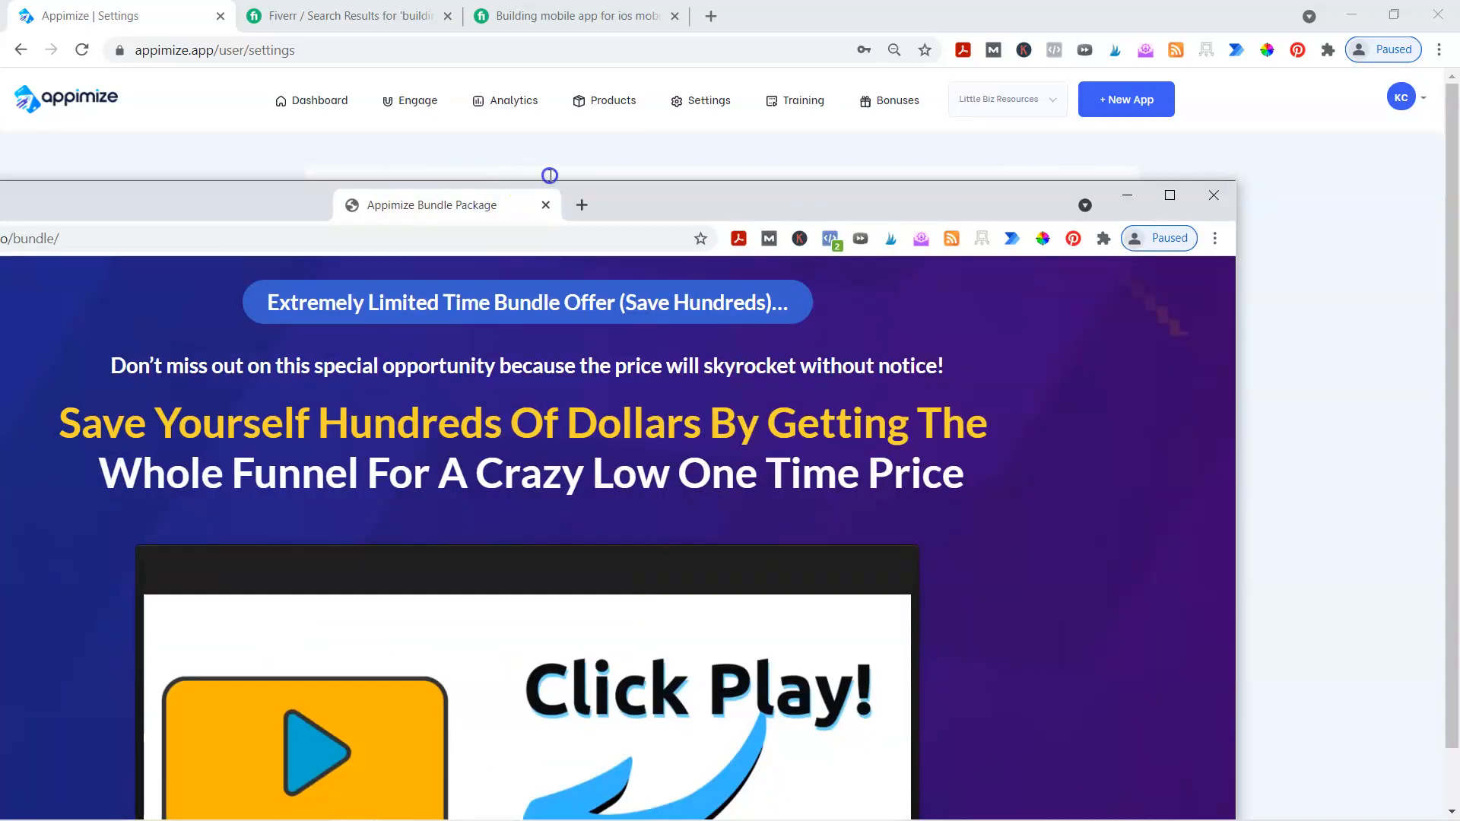
double_click(549, 176)
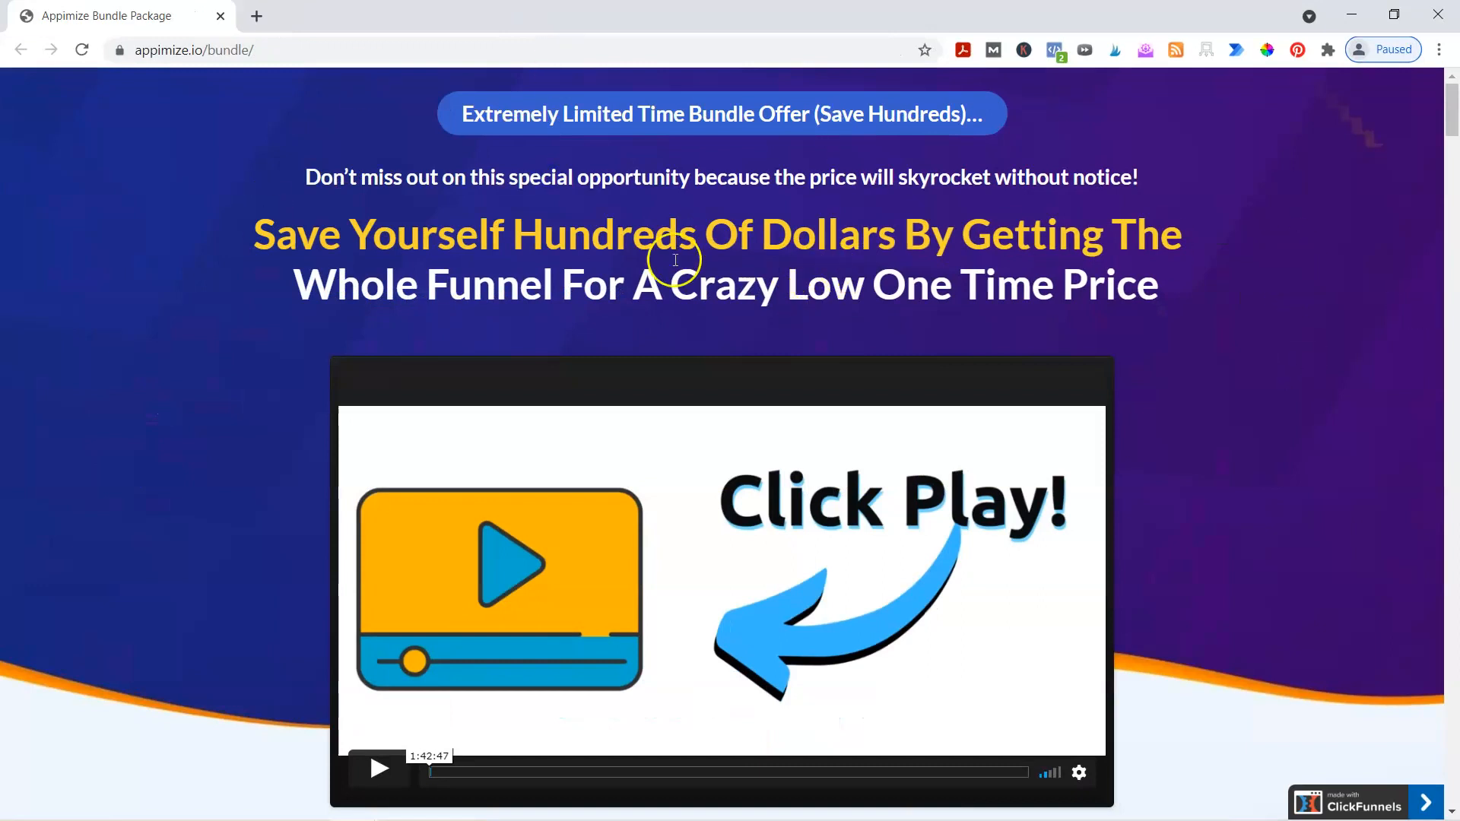
scroll(235, 417, down, 9)
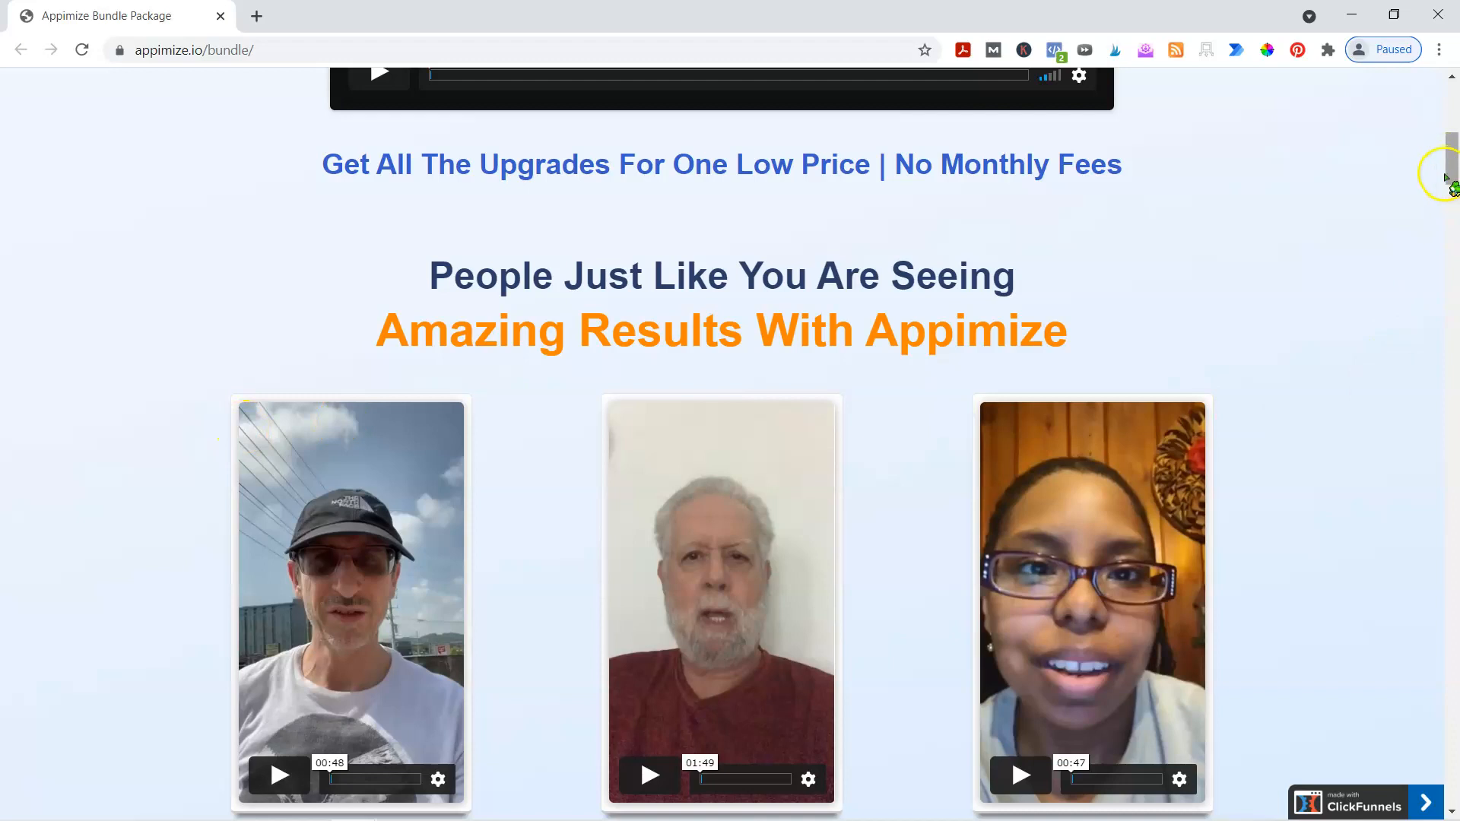
drag(1448, 156, 1453, 718)
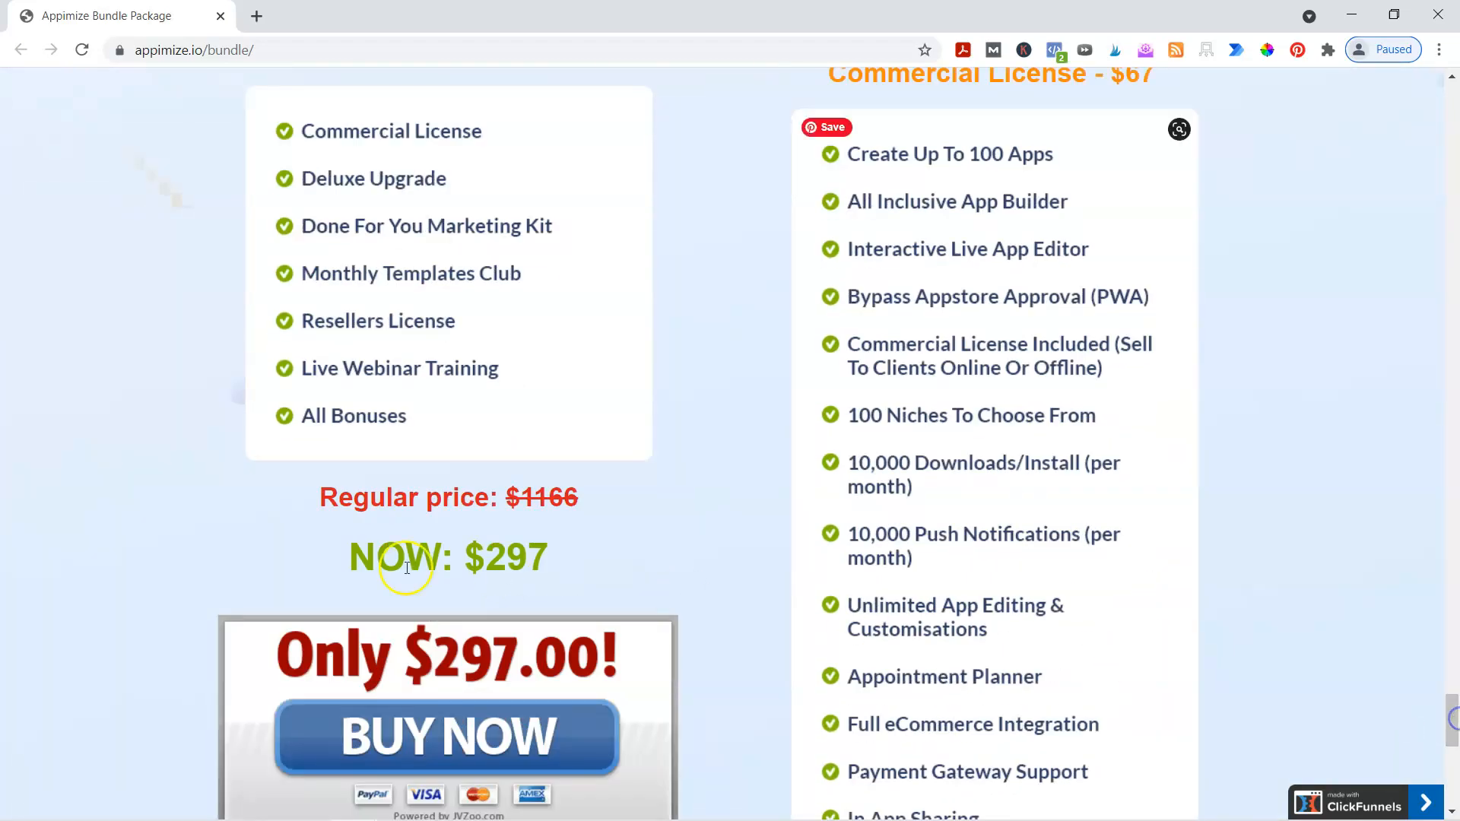
Step: Compare the contents and prices of the Exclusive Bundle and the standalone Commercial License on the bundle page
scroll(988, 515, down, 4)
scroll(992, 518, down, 1)
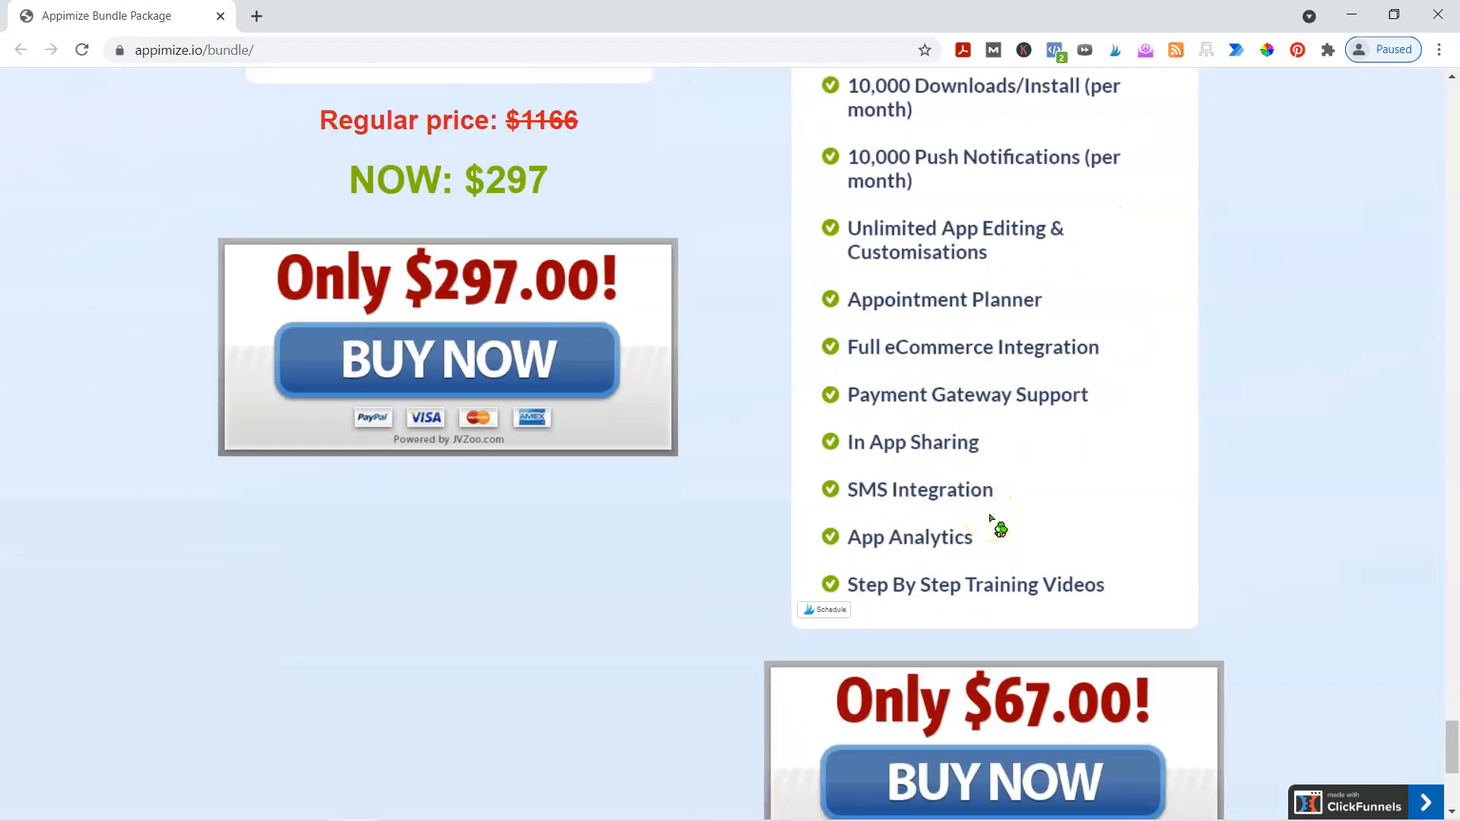
scroll(991, 518, down, 6)
scroll(1163, 649, up, 11)
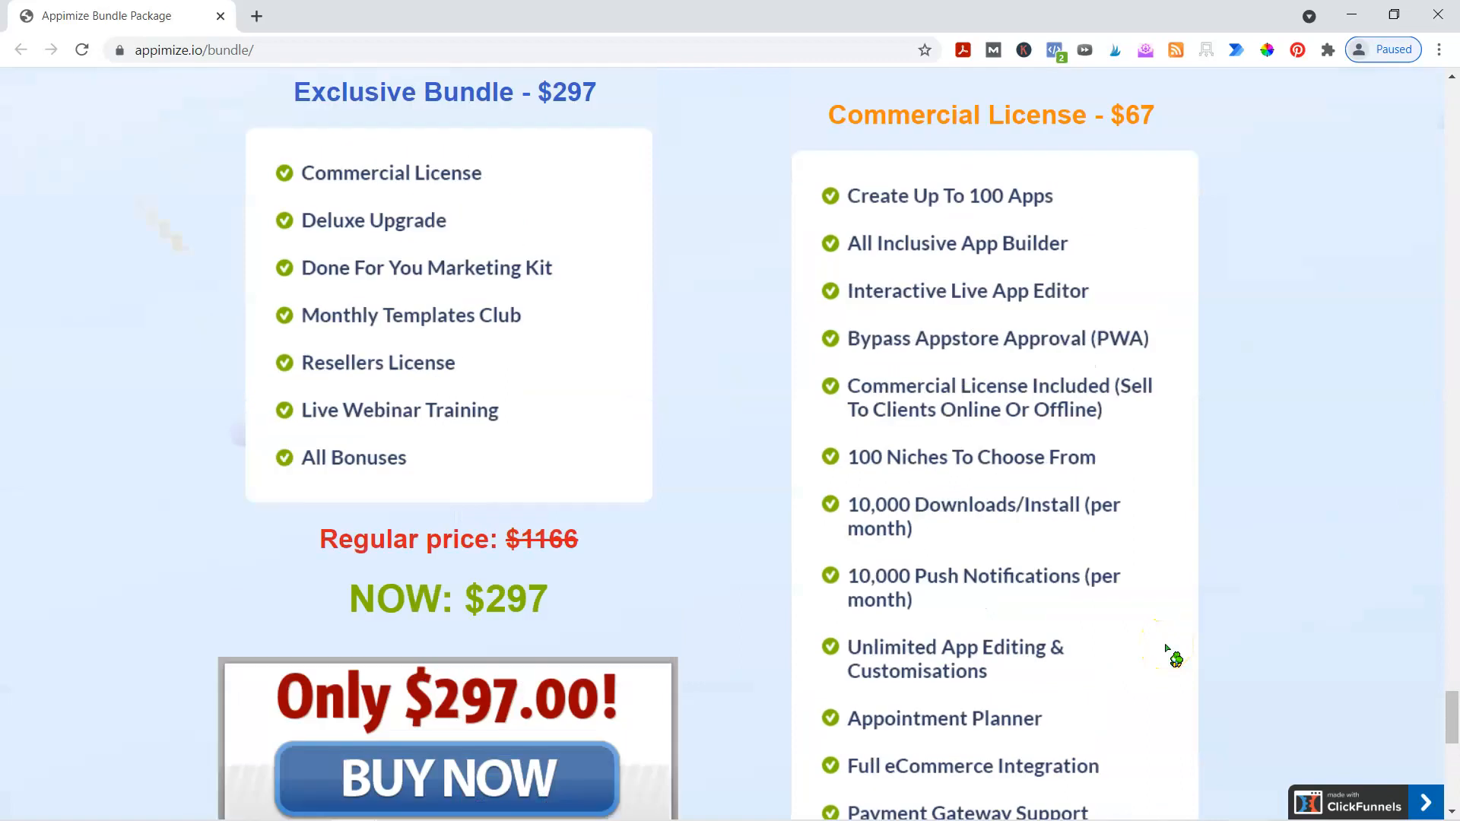
scroll(1168, 650, up, 2)
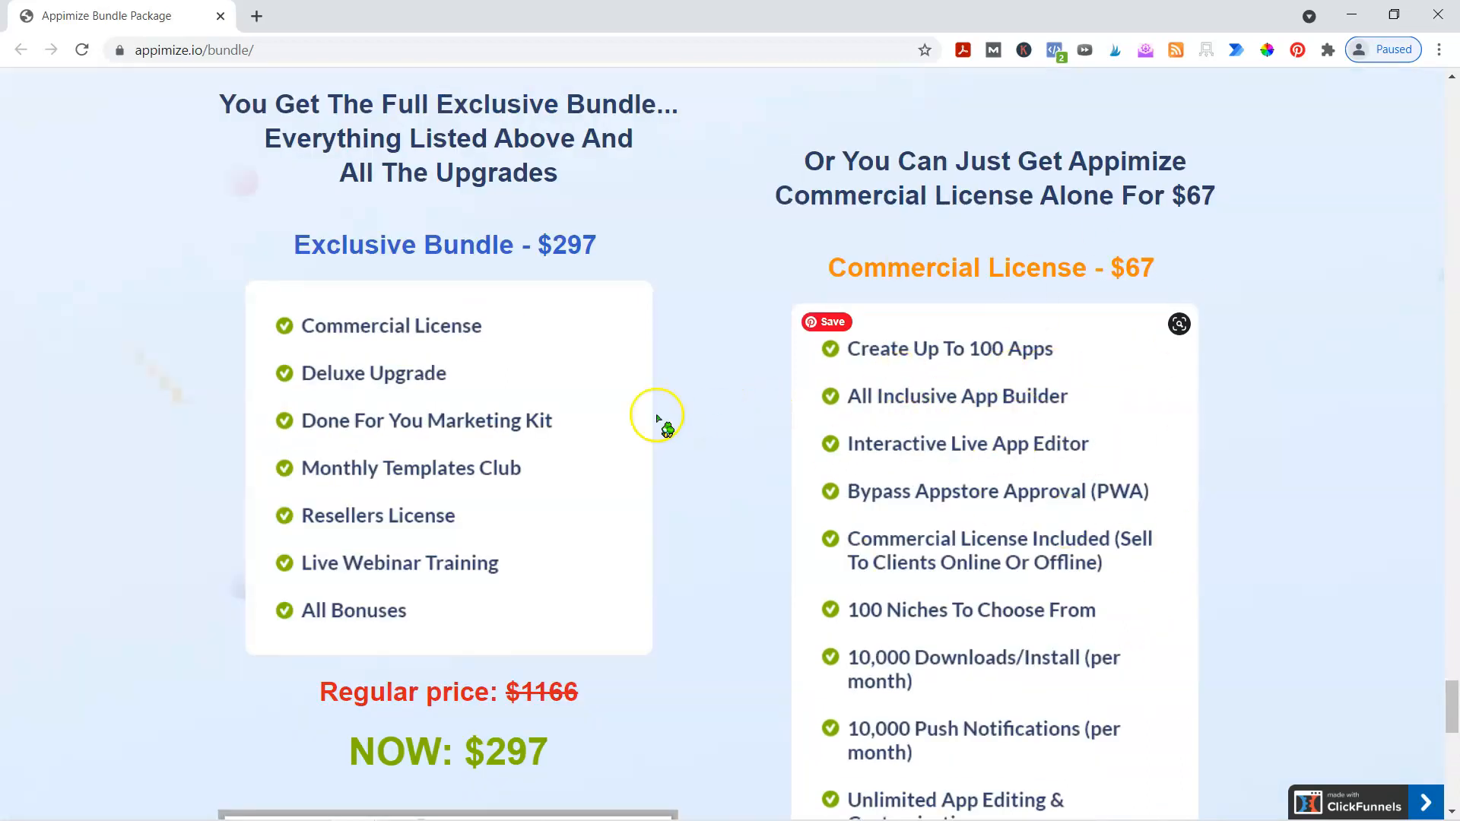
scroll(482, 305, up, 1)
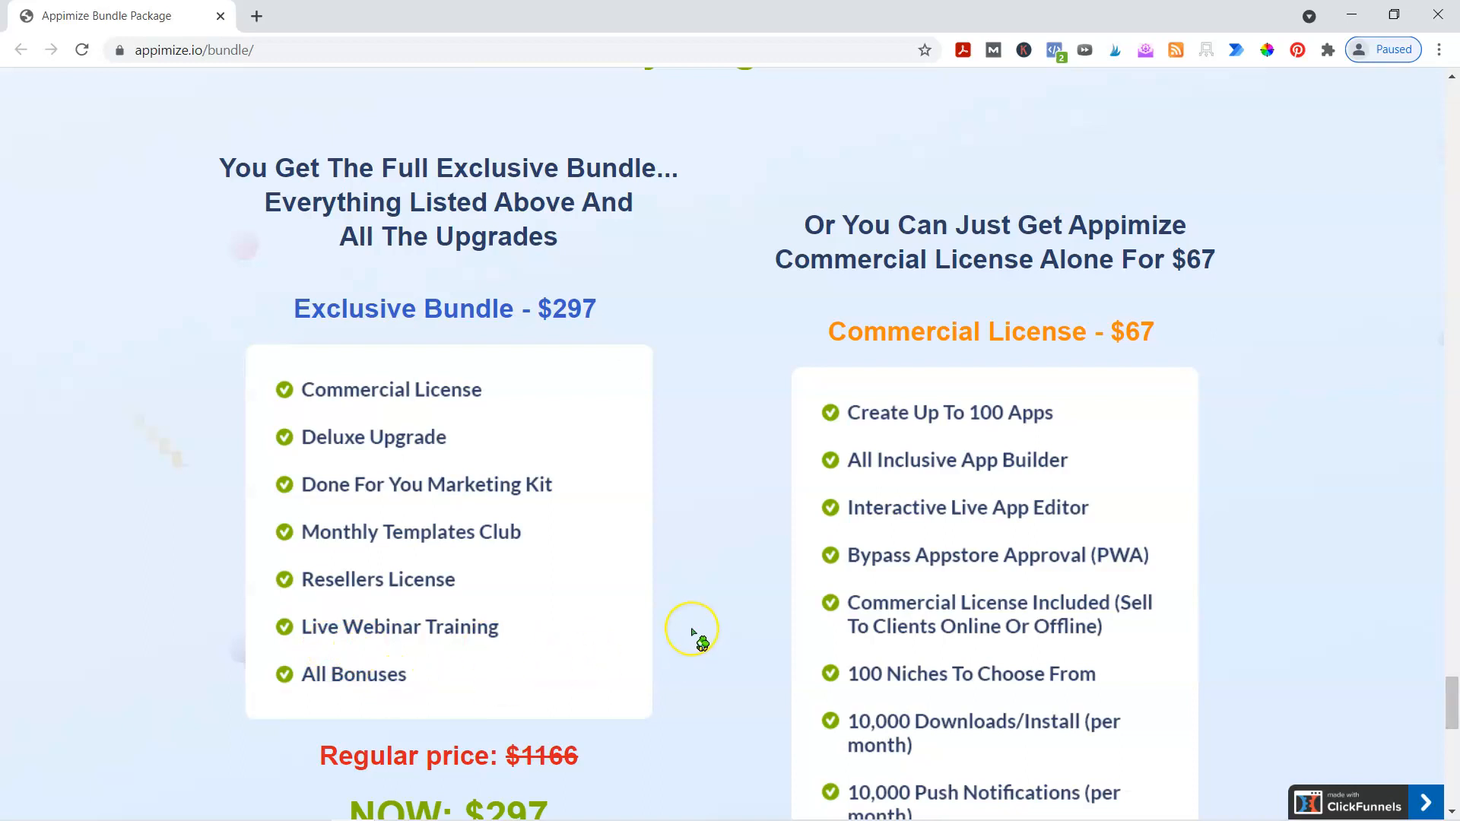
scroll(694, 632, down, 3)
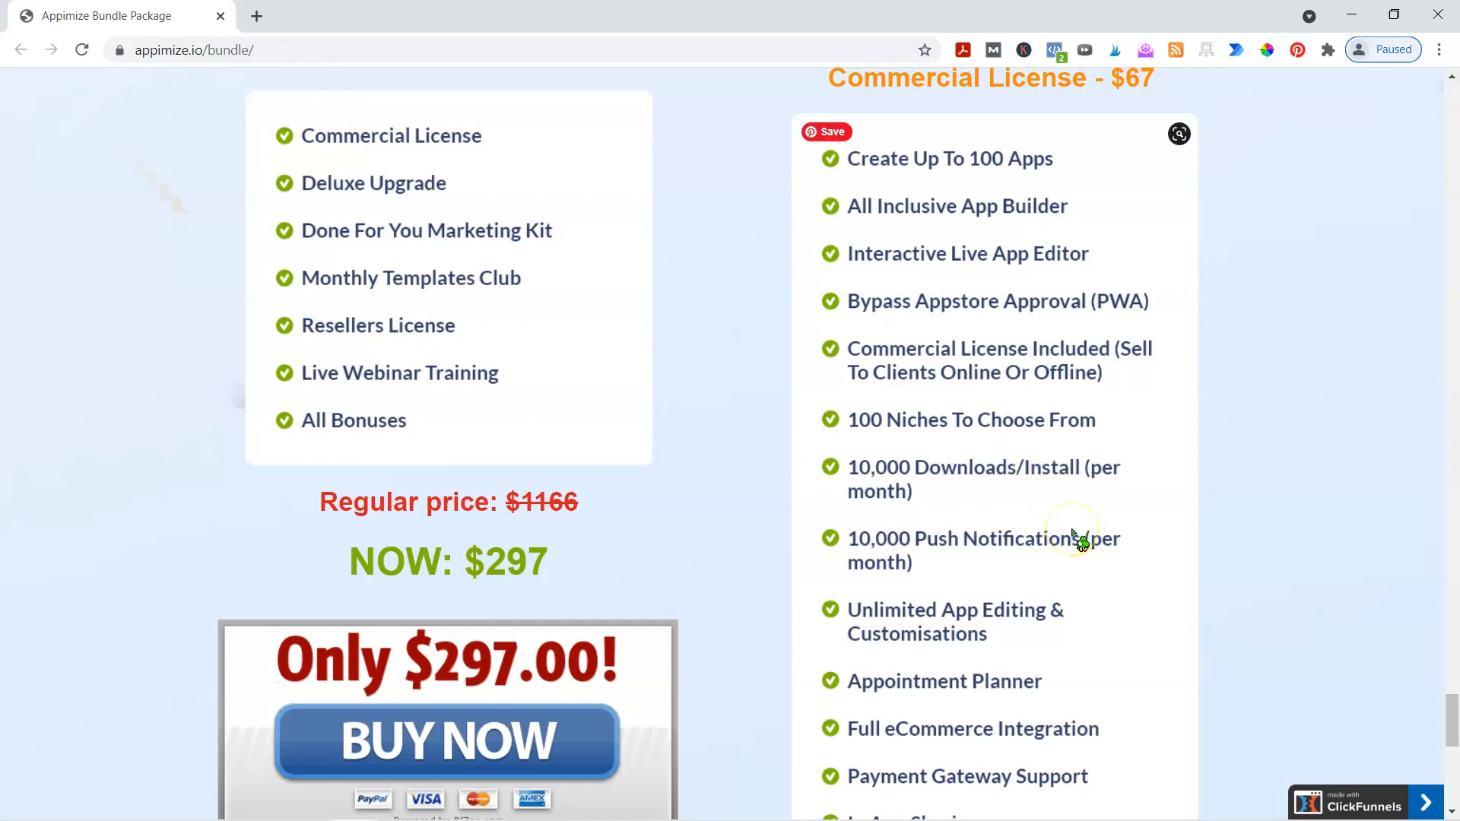
scroll(1074, 535, down, 10)
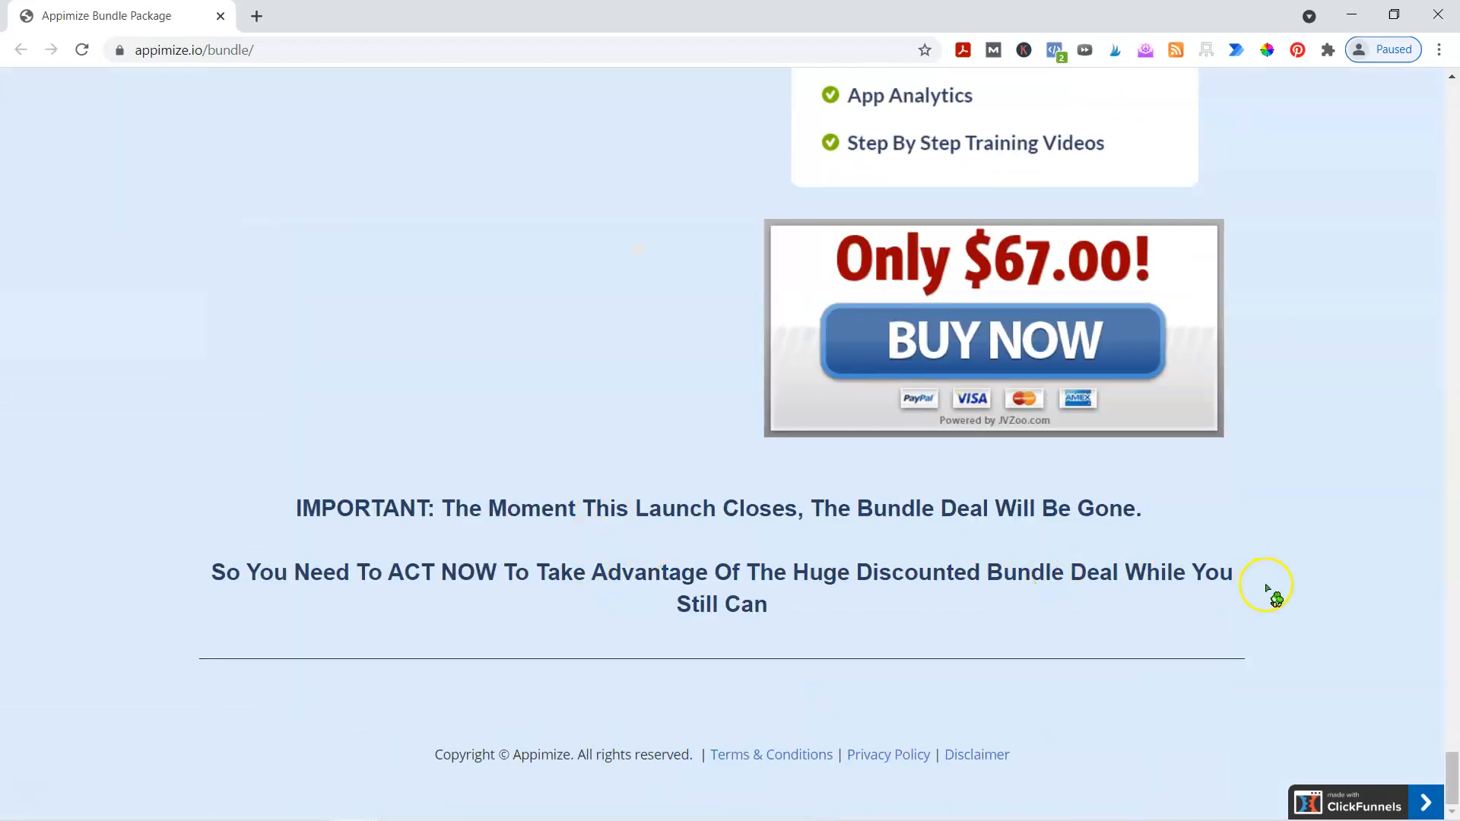
scroll(1371, 684, up, 4)
scroll(1011, 508, up, 12)
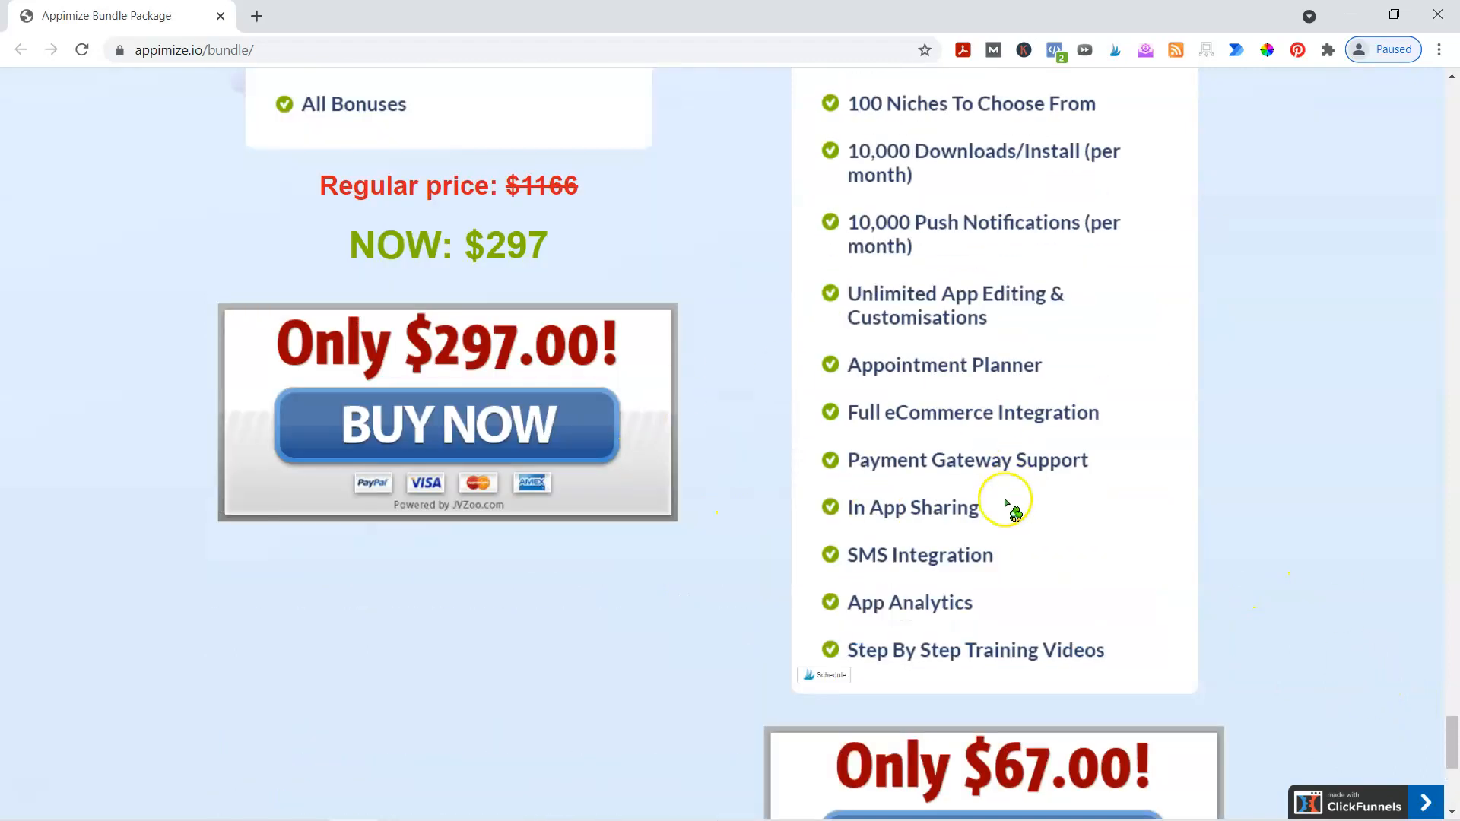
Step: Return to the list of what the bundle includes and examine the Appimize Commercial features
scroll(1005, 502, up, 13)
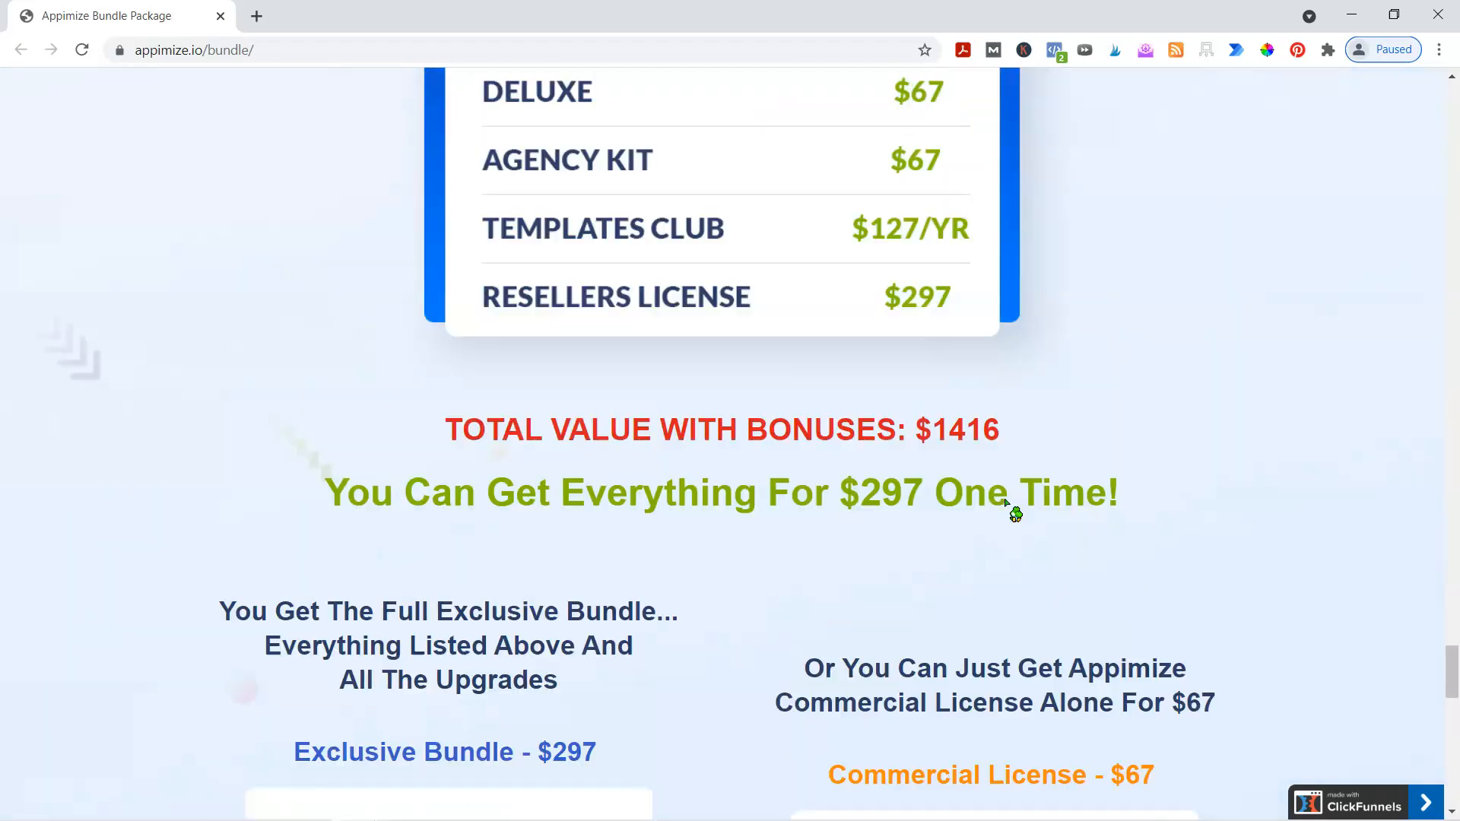
scroll(1179, 502, up, 18)
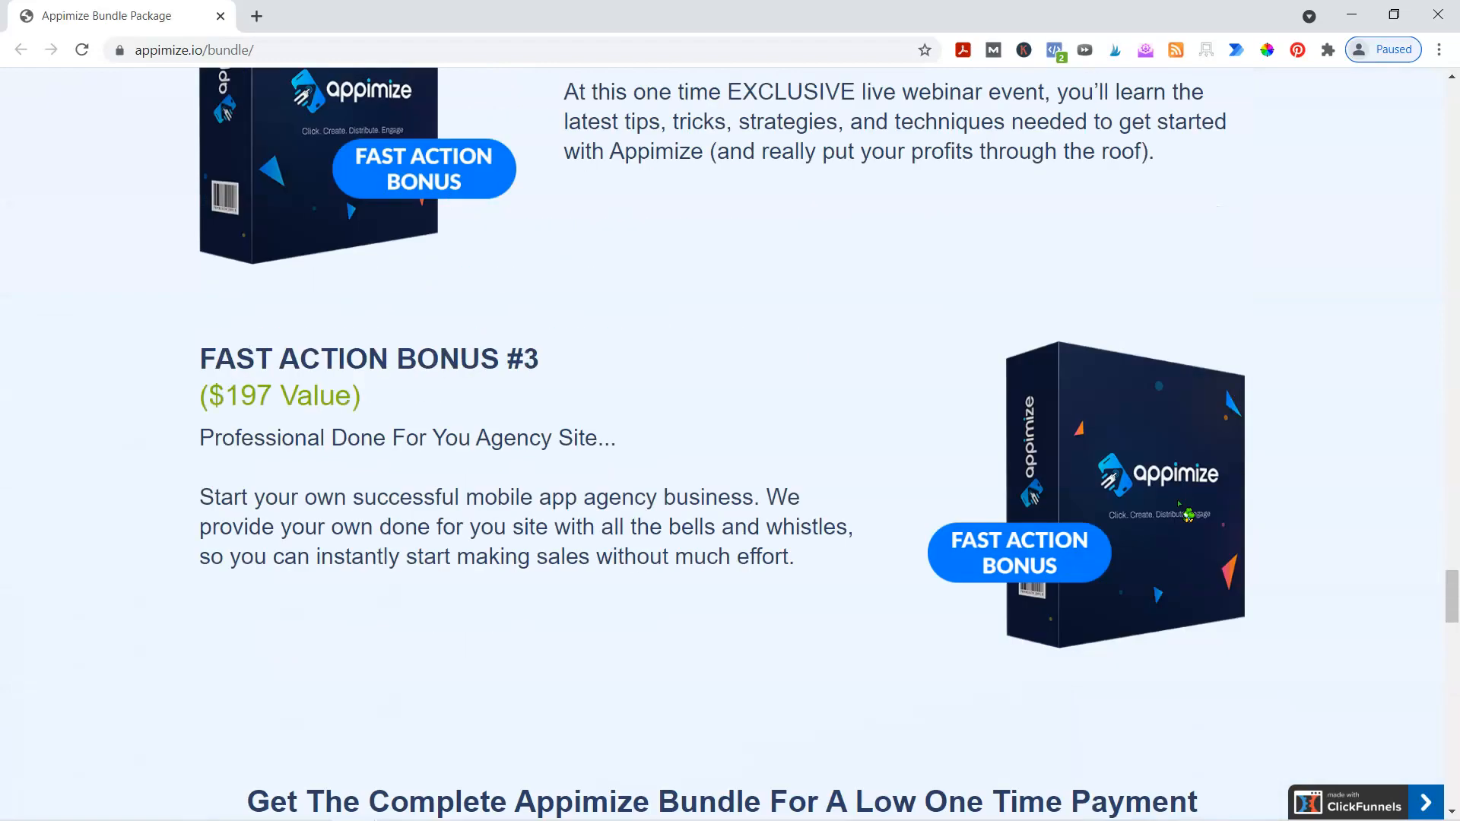
scroll(1180, 502, up, 18)
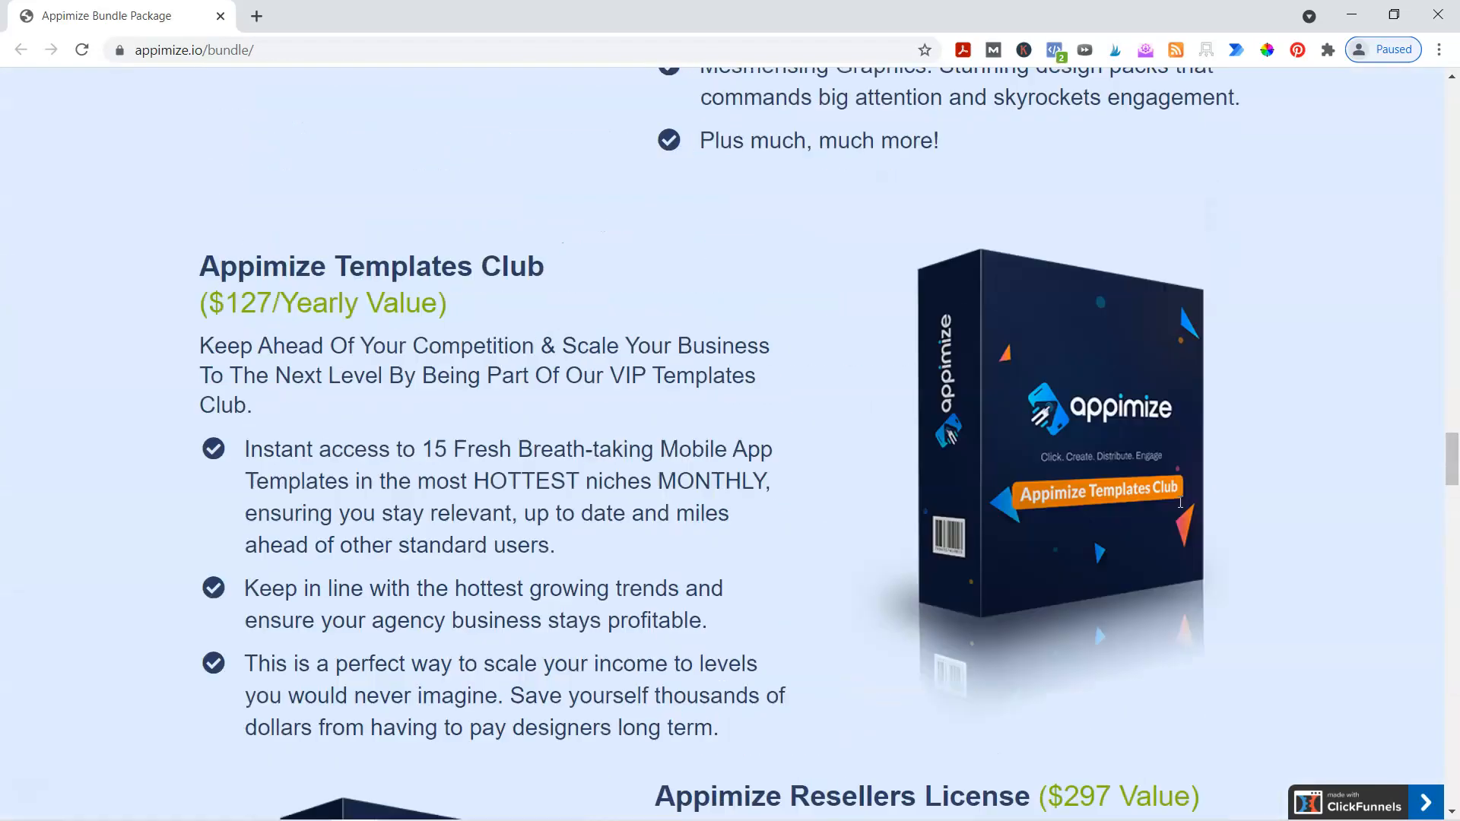
scroll(1180, 502, up, 18)
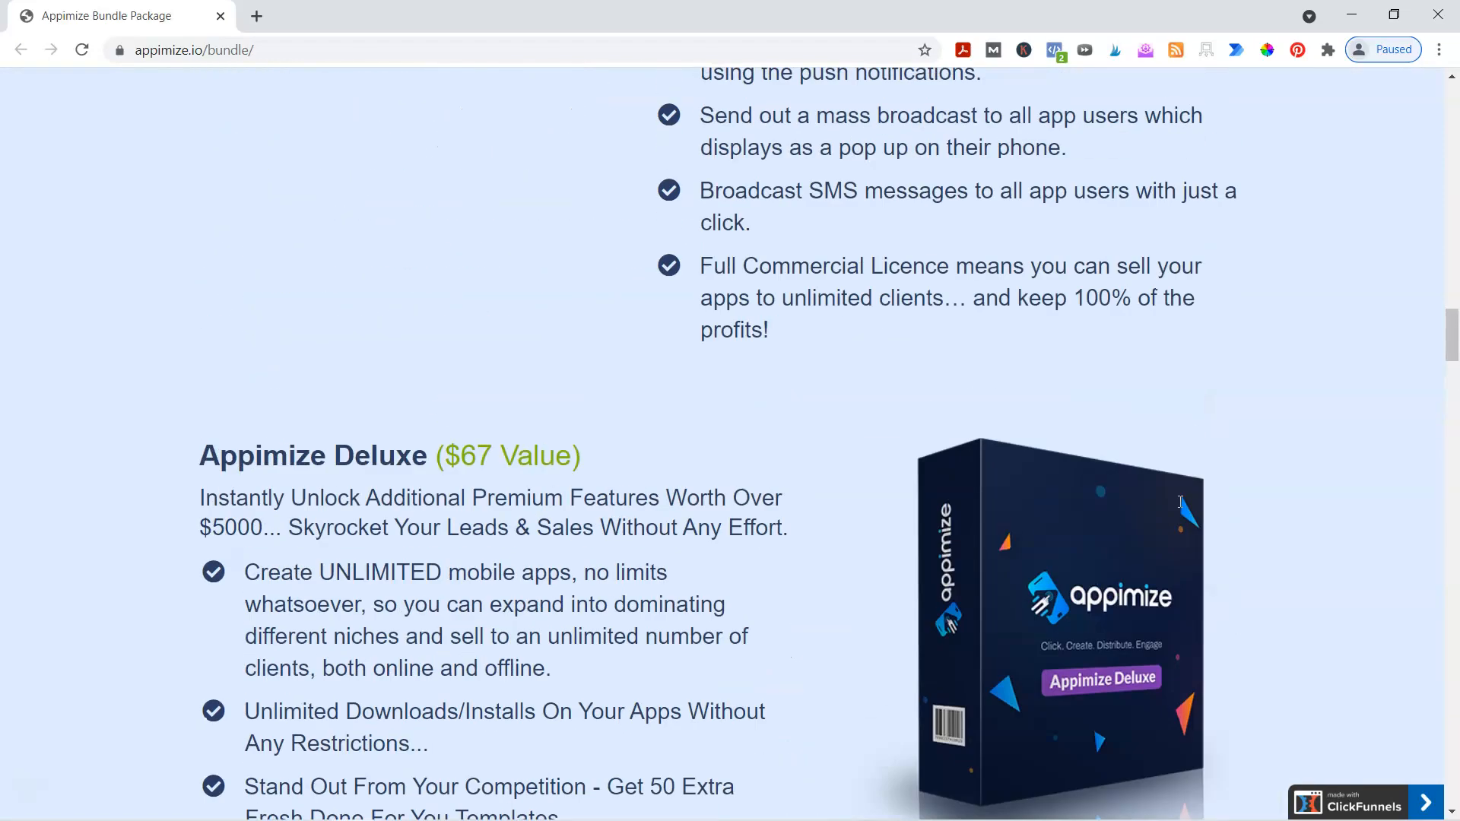
scroll(1180, 505, up, 4)
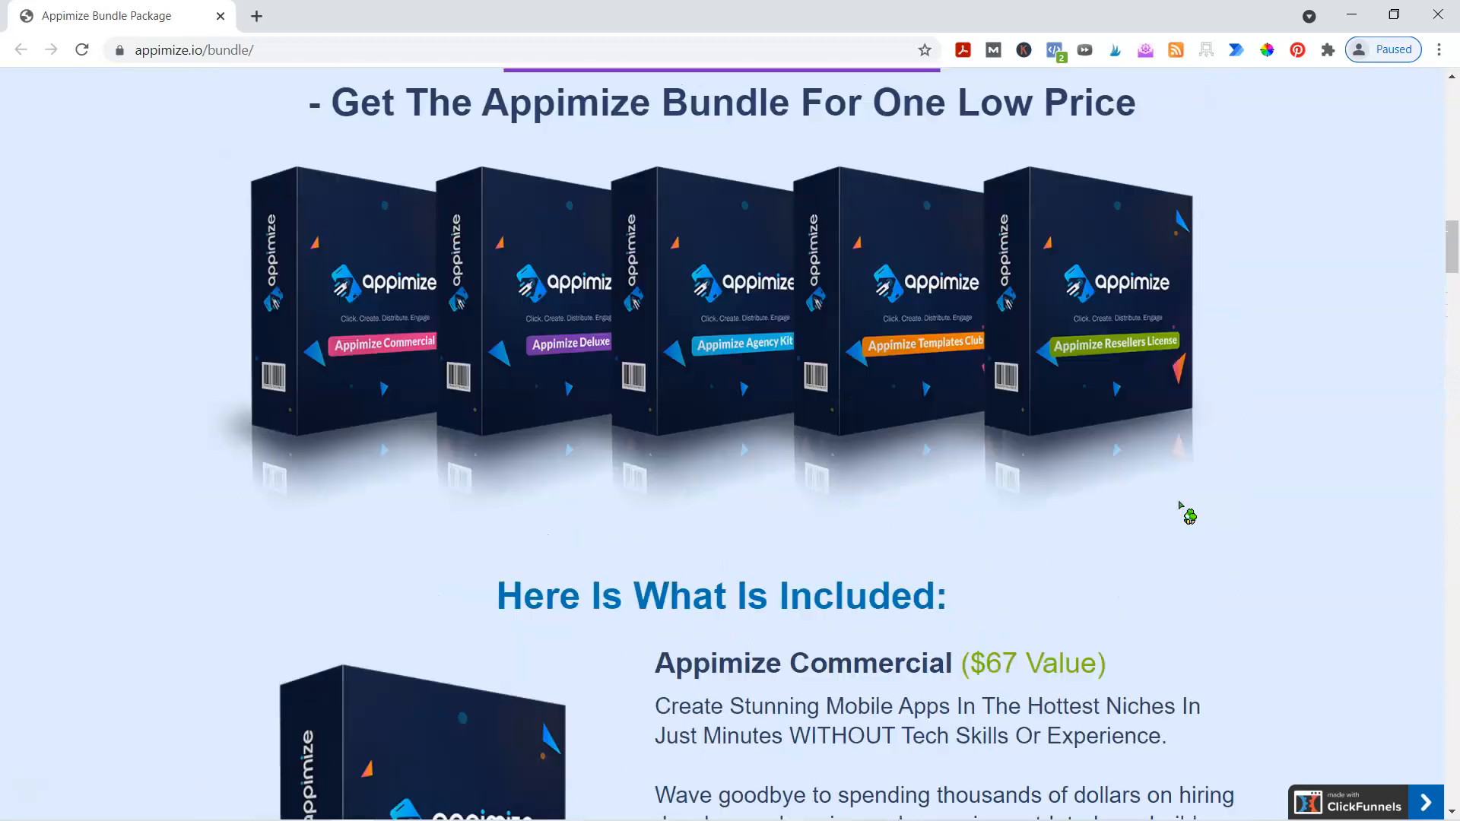
scroll(1180, 506, down, 8)
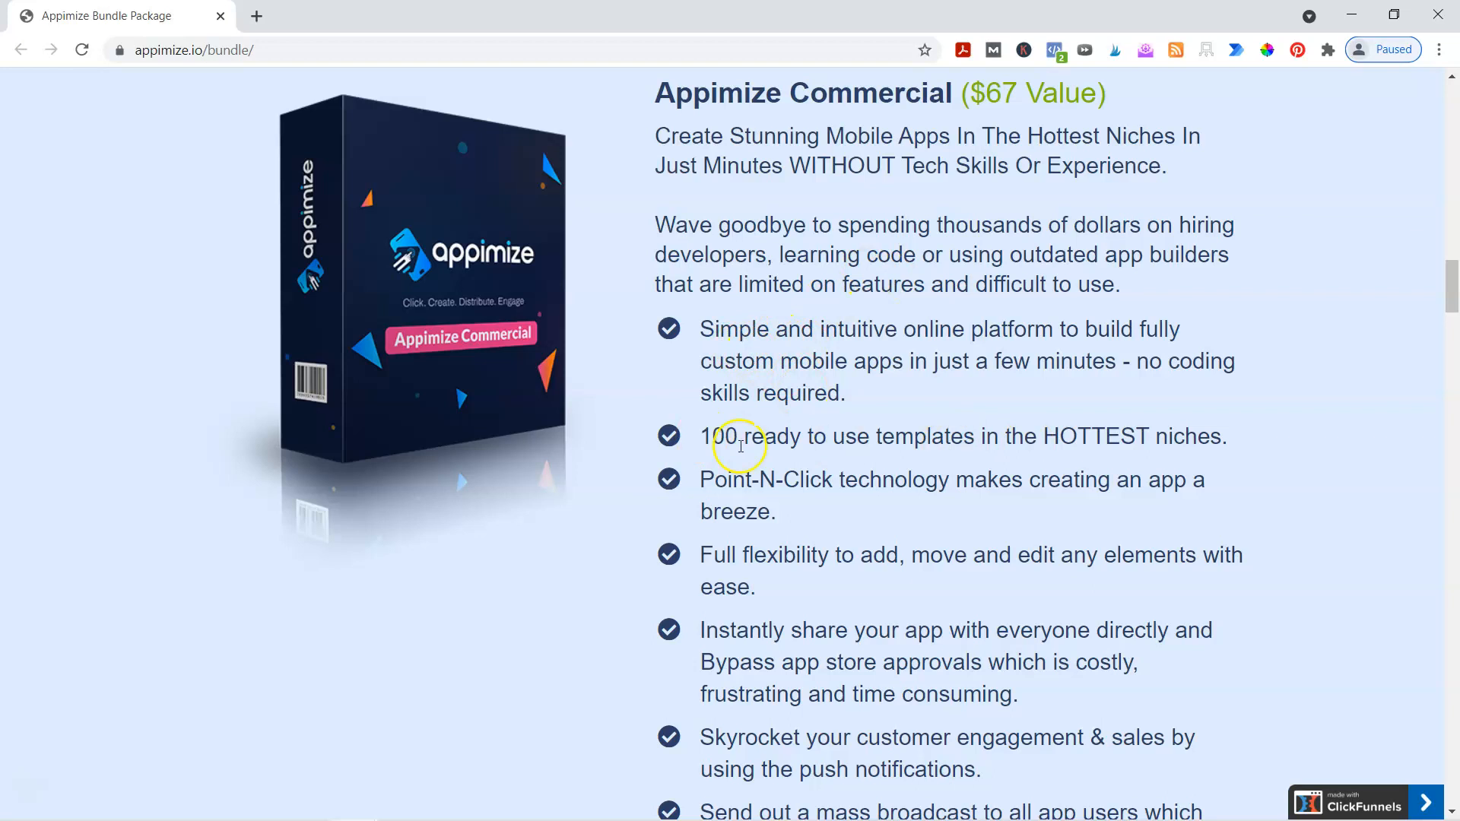
scroll(751, 435, down, 8)
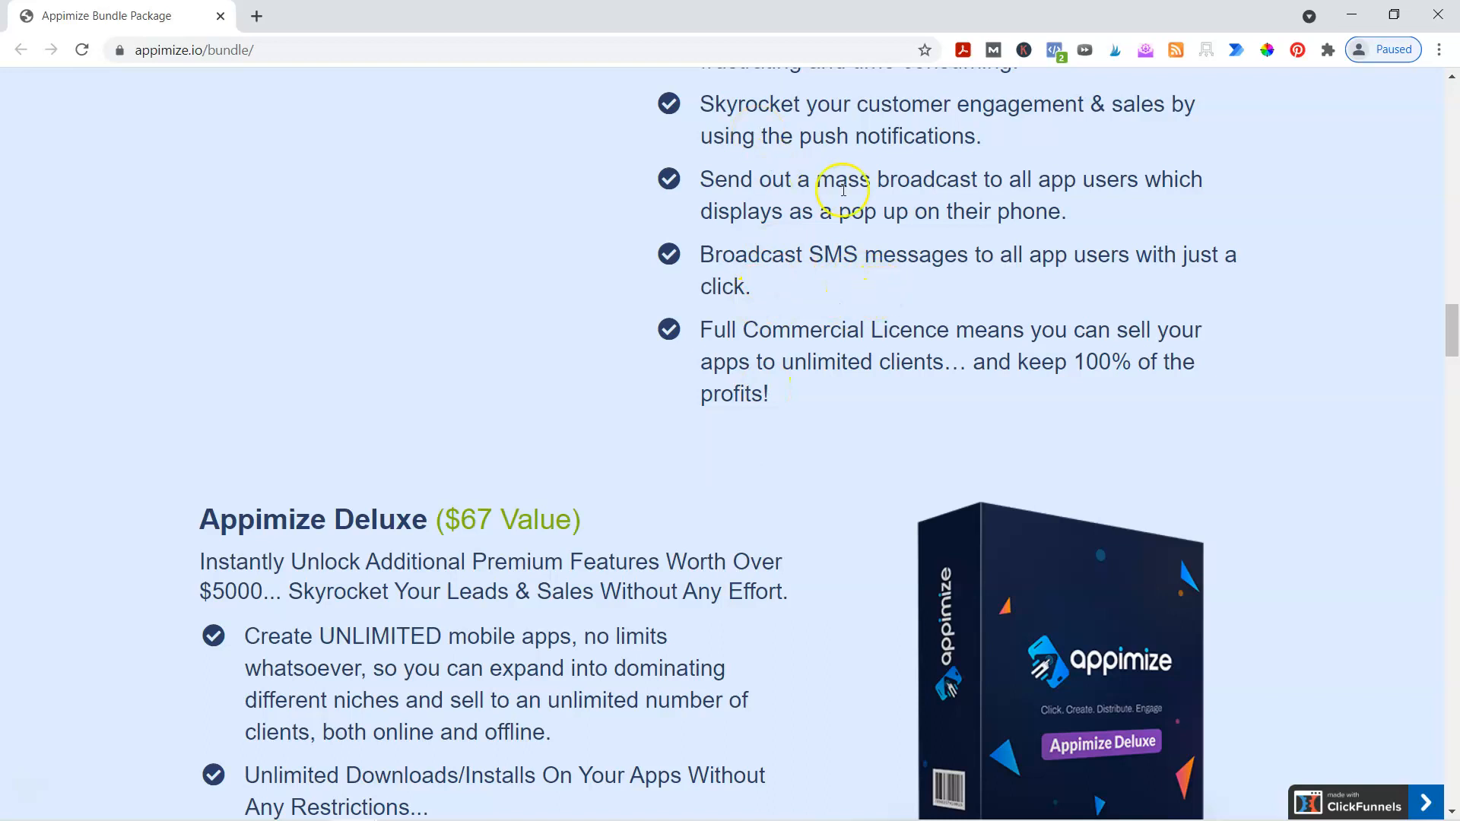
Step: Examine the Appimize Deluxe features and compare them with those of Appimize Commercial
scroll(812, 406, down, 3)
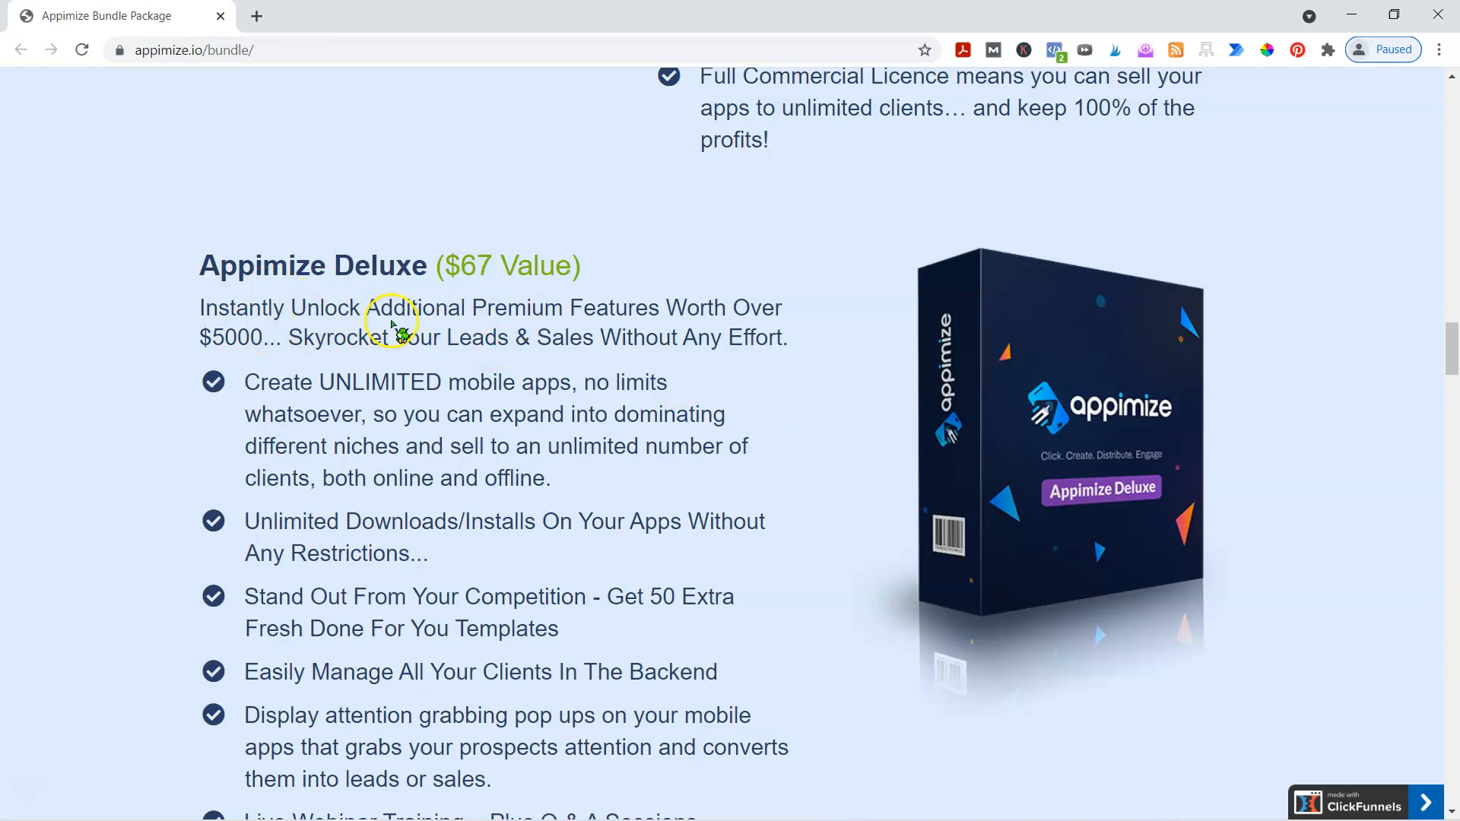
scroll(387, 305, down, 2)
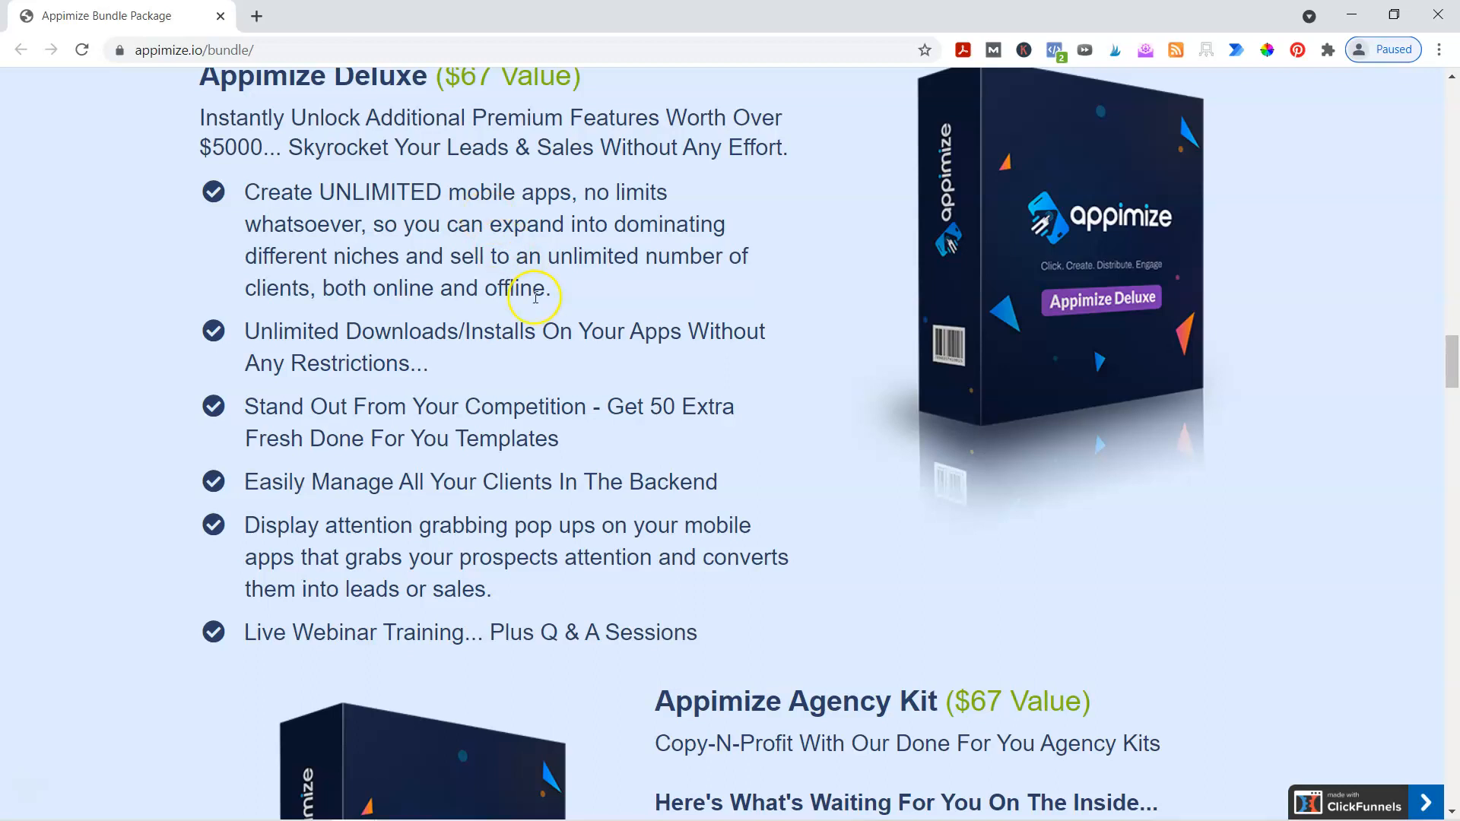
scroll(525, 289, up, 1)
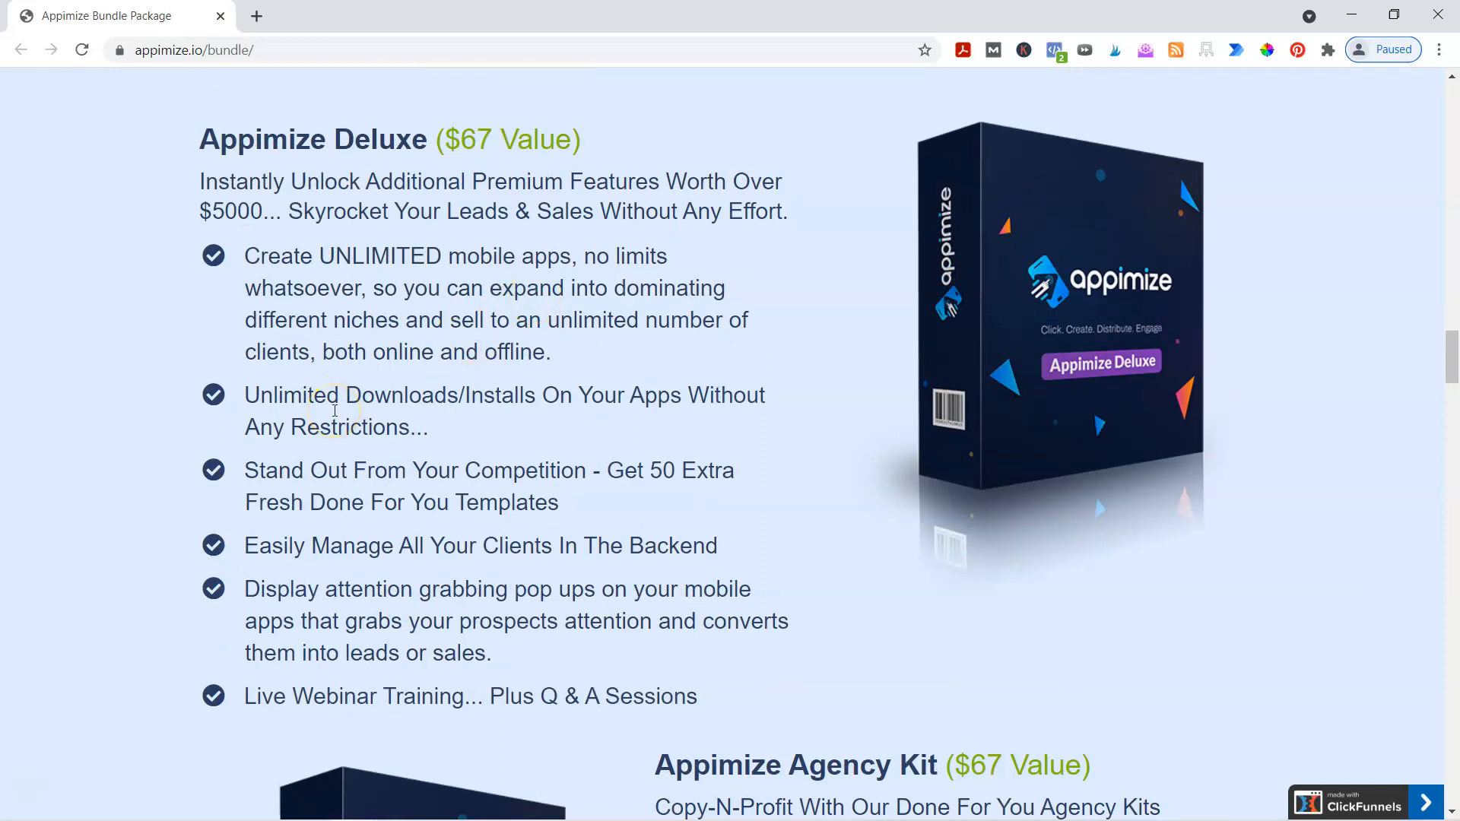
scroll(334, 411, up, 5)
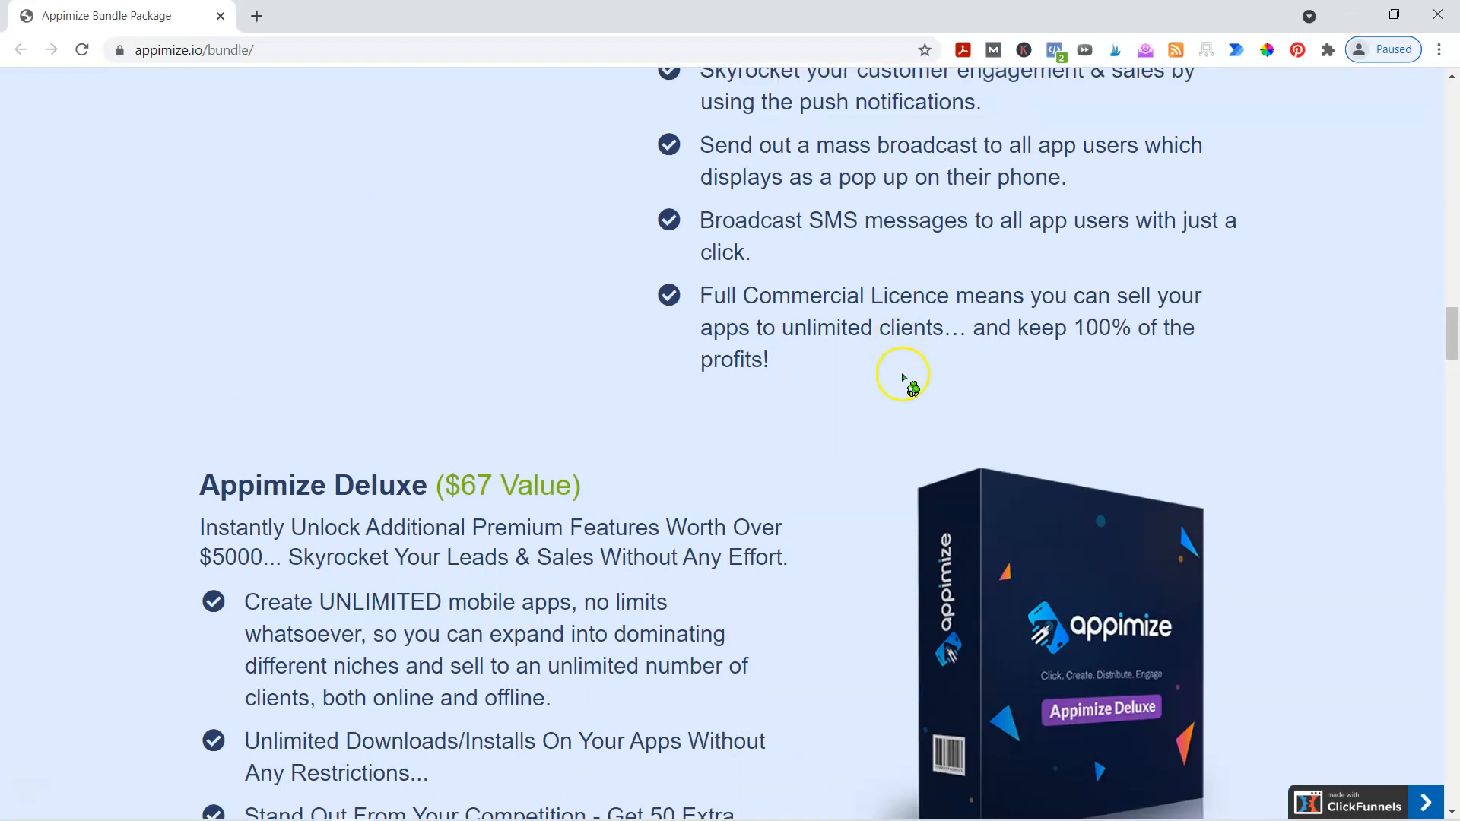
scroll(907, 384, up, 8)
scroll(912, 496, down, 5)
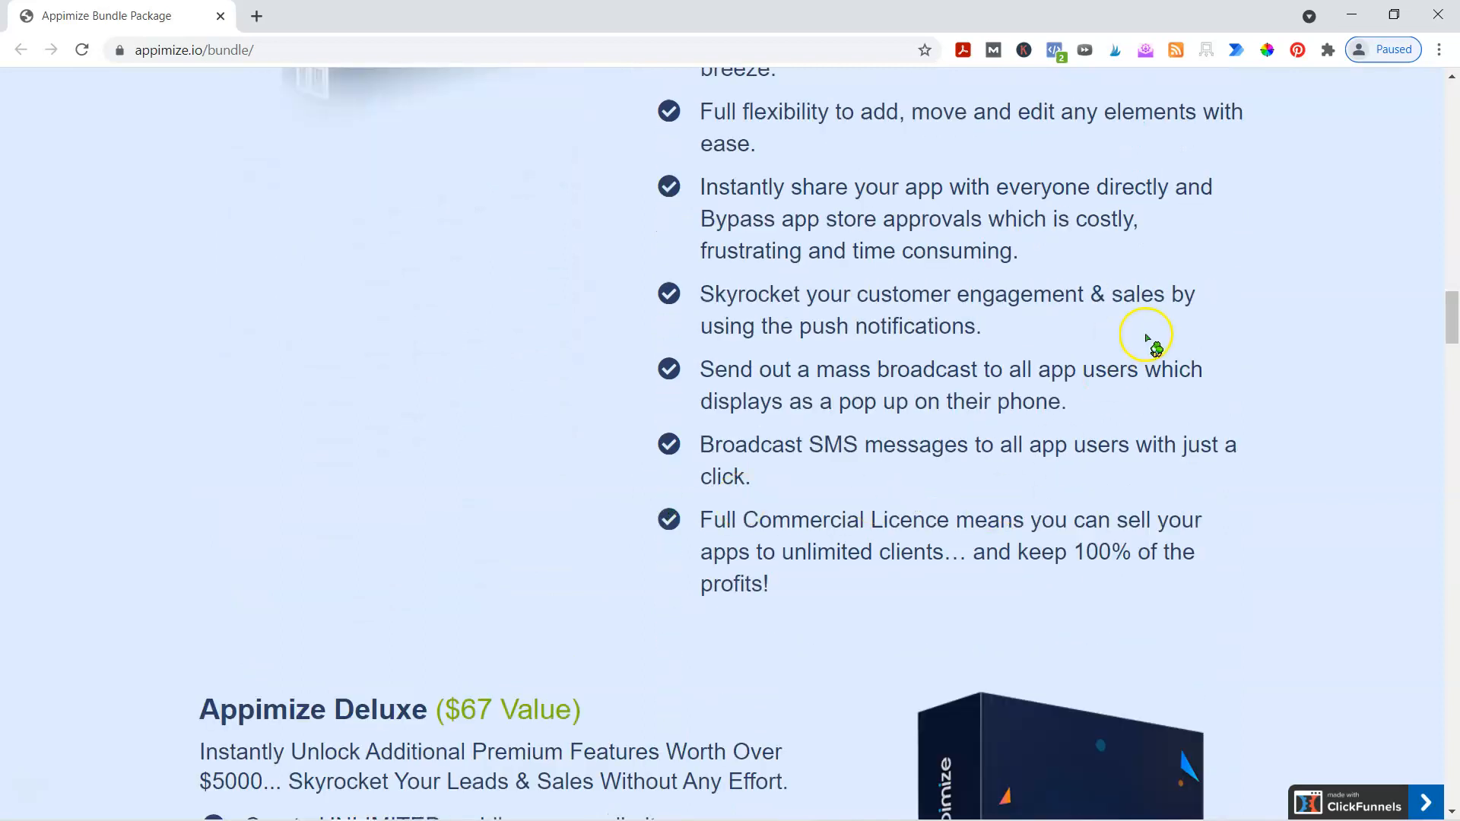
scroll(802, 396, up, 3)
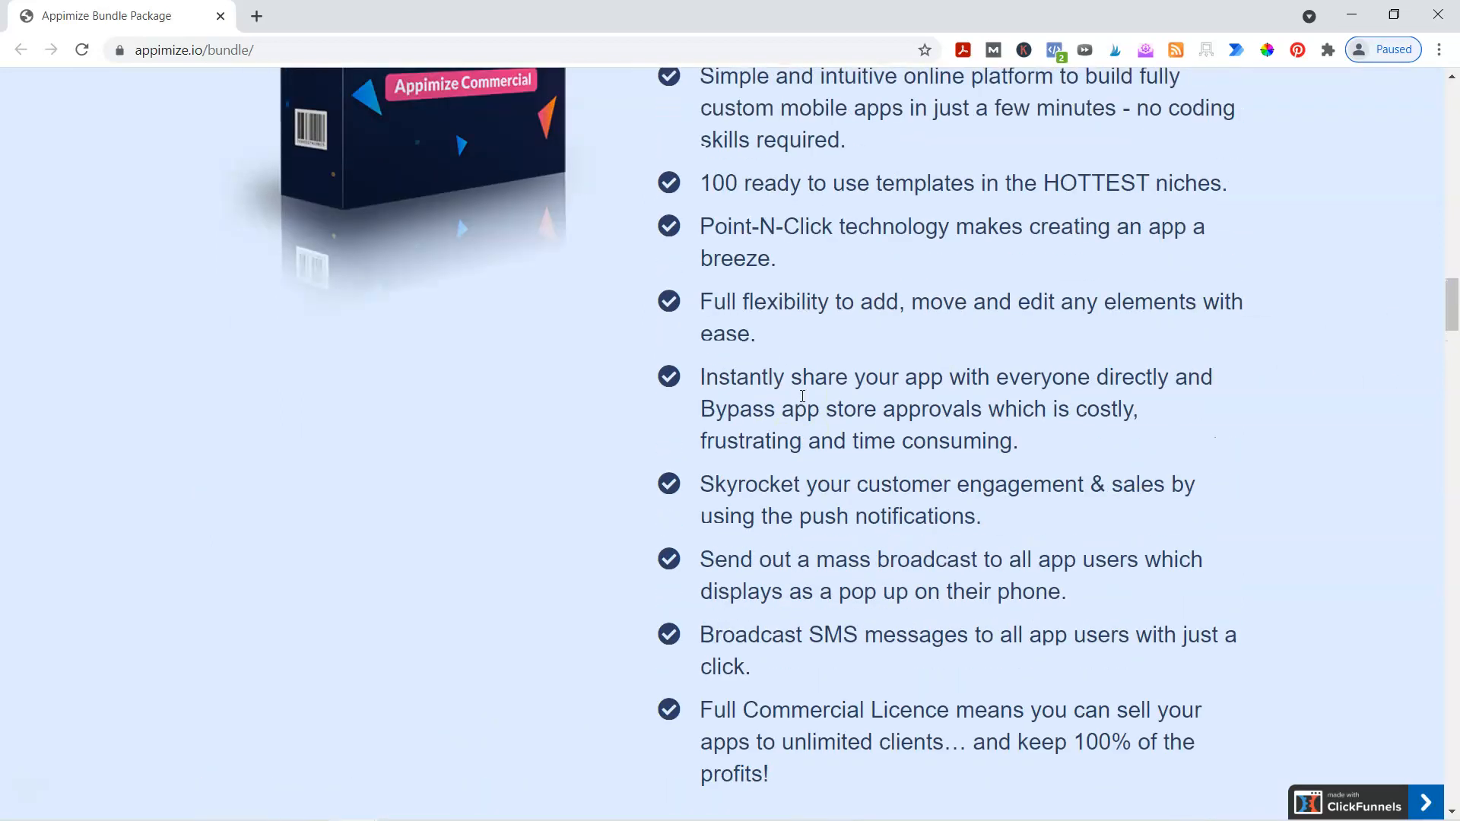
scroll(802, 396, down, 10)
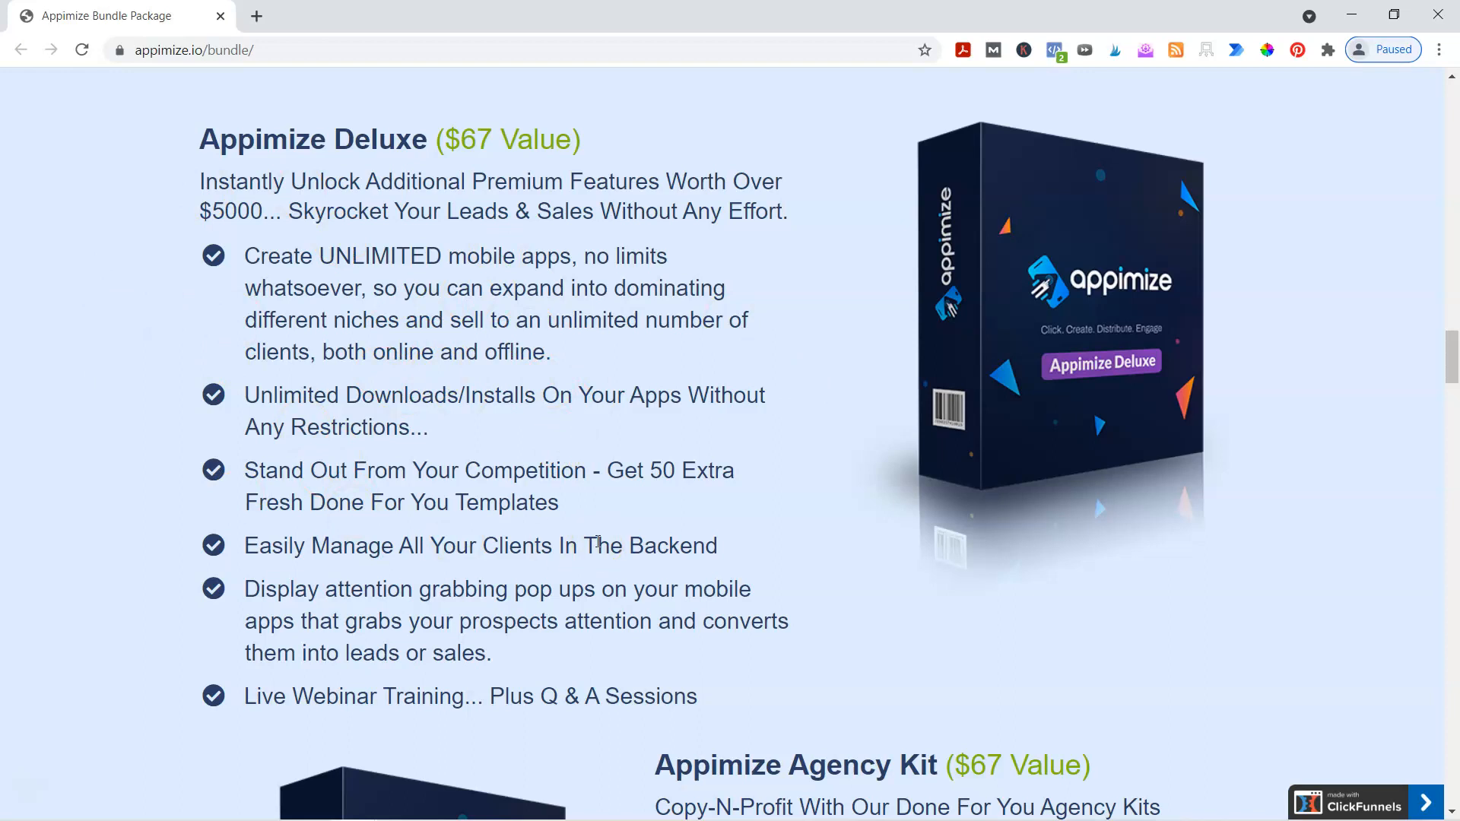
scroll(598, 542, down, 1)
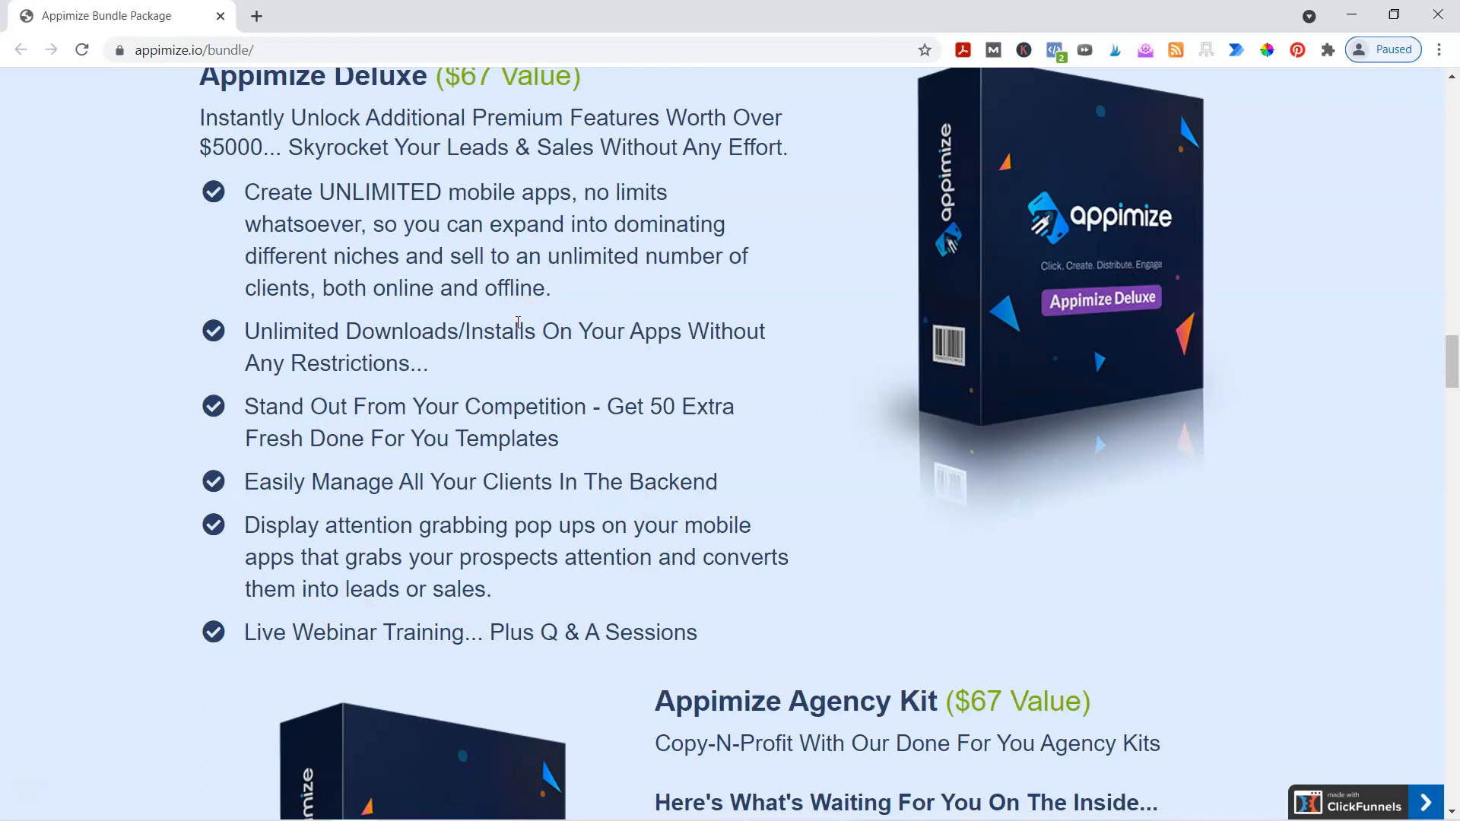
Step: Review the contents of the Appimize Agency Kit and the Appimize Templates Club
scroll(517, 322, down, 5)
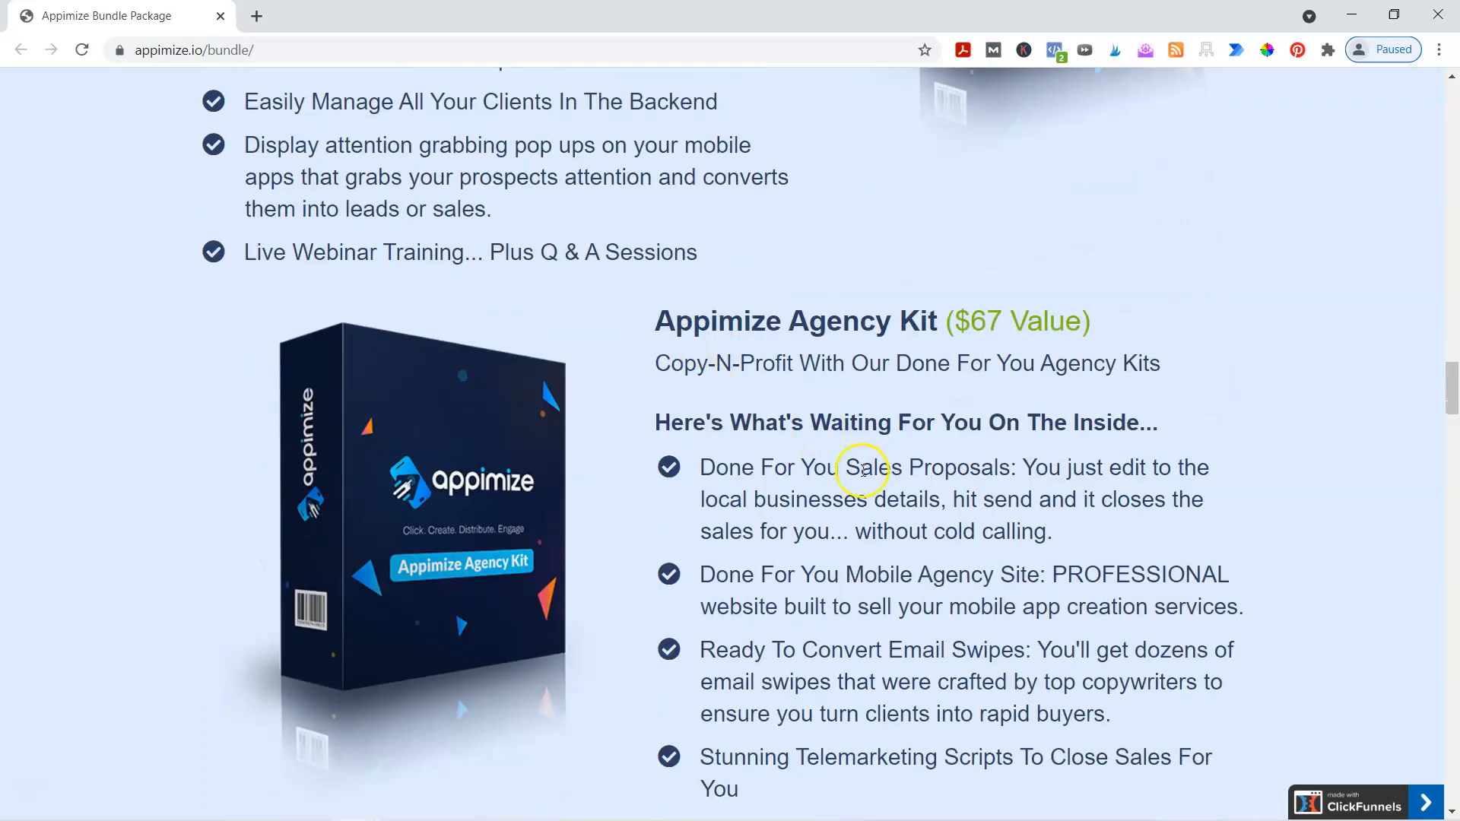
scroll(878, 473, down, 2)
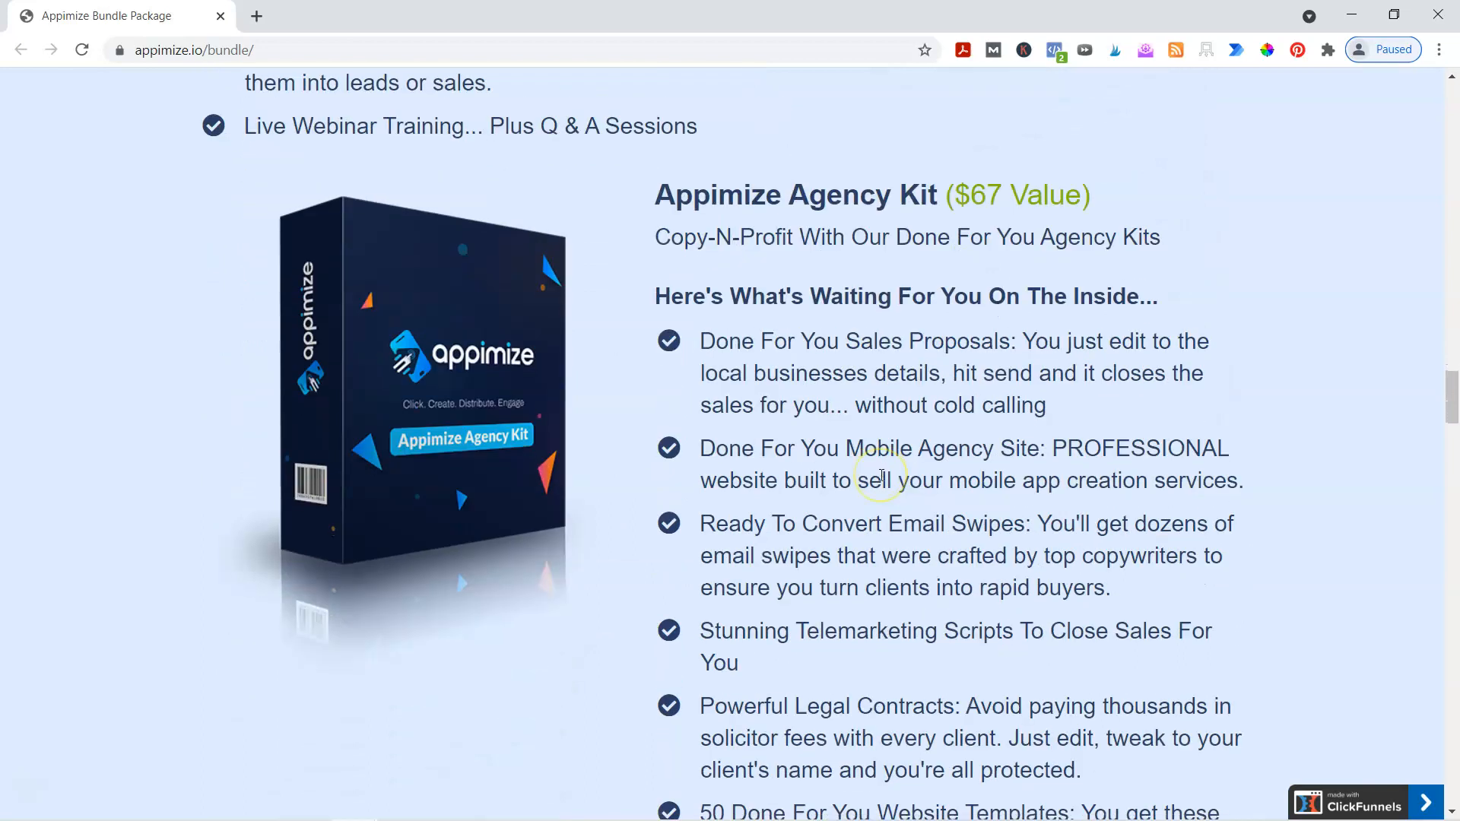
scroll(880, 476, down, 2)
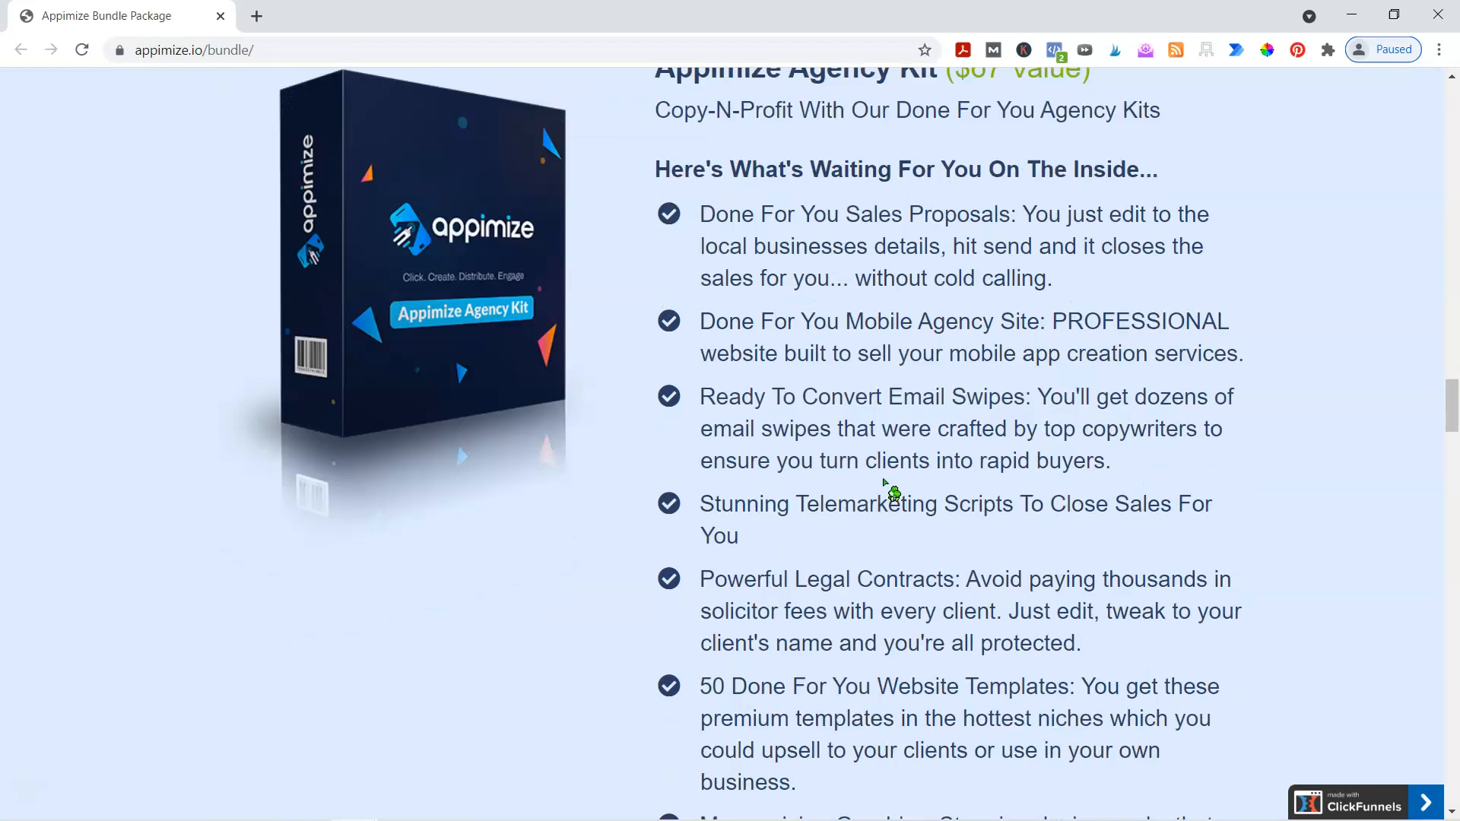
scroll(884, 482, down, 10)
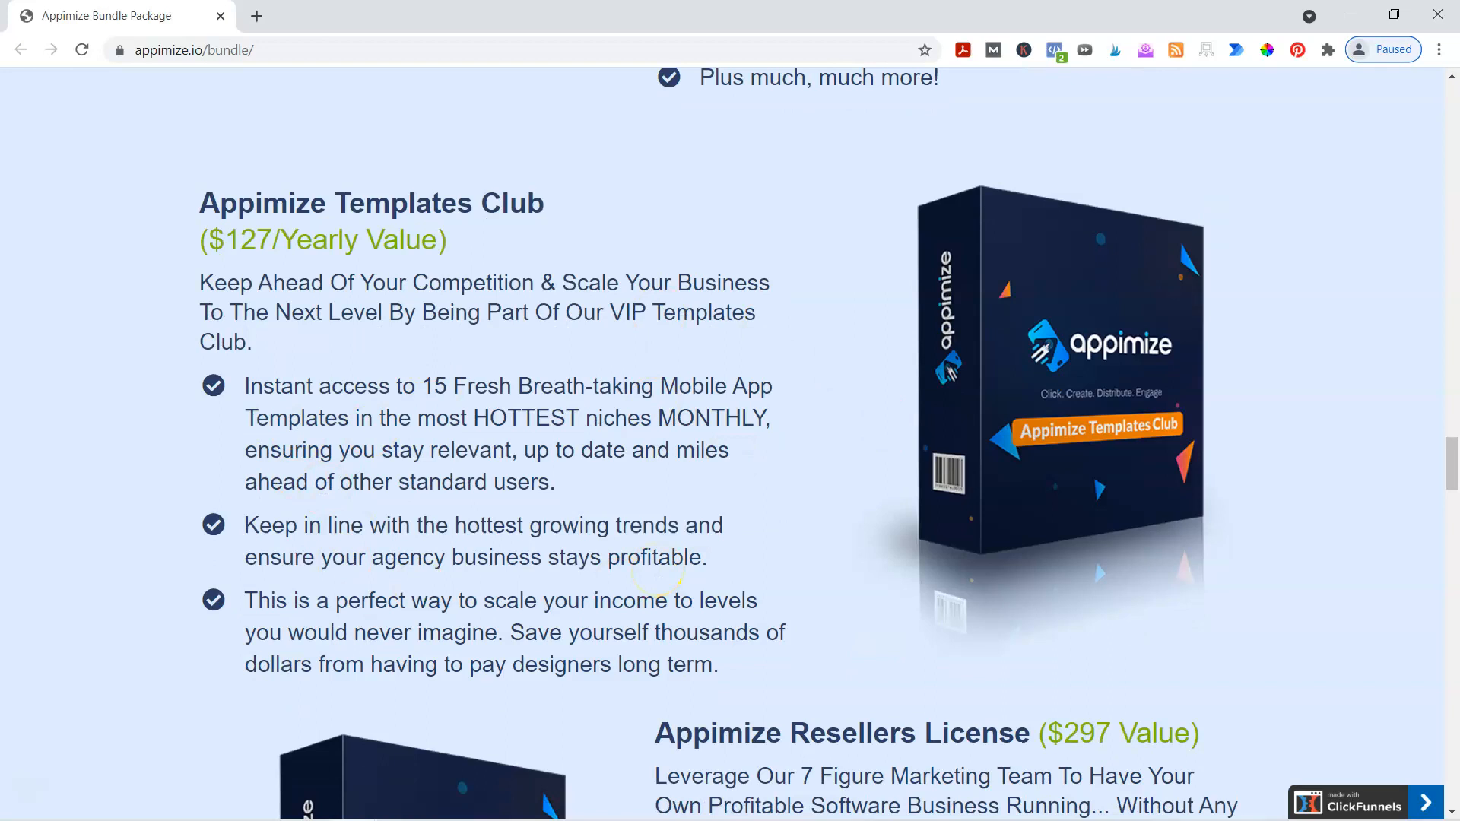
Step: Examine the Appimize Resellers License features, from the ready-made software business to the webinar training
scroll(597, 489, down, 4)
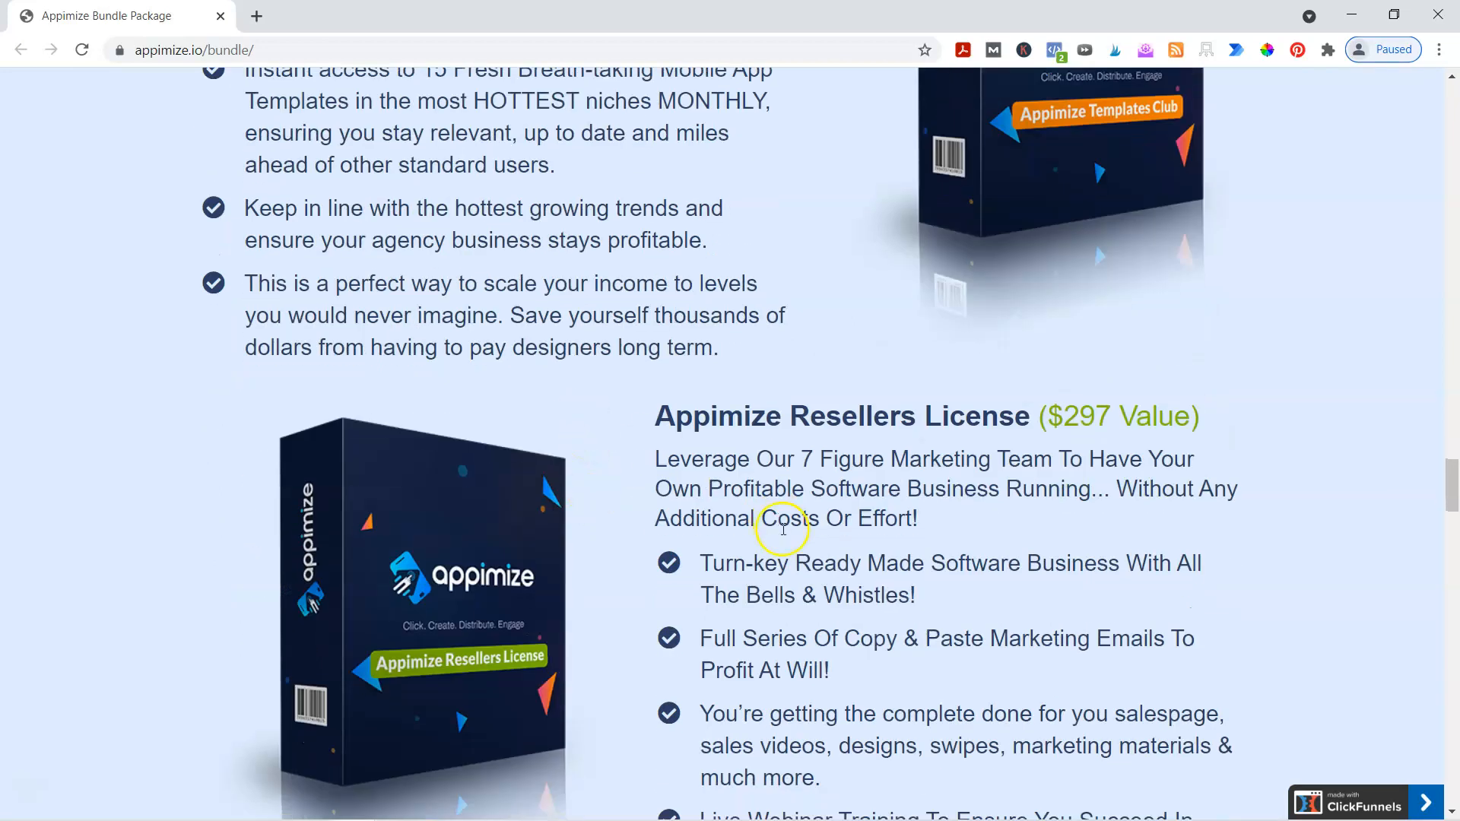
scroll(783, 530, down, 3)
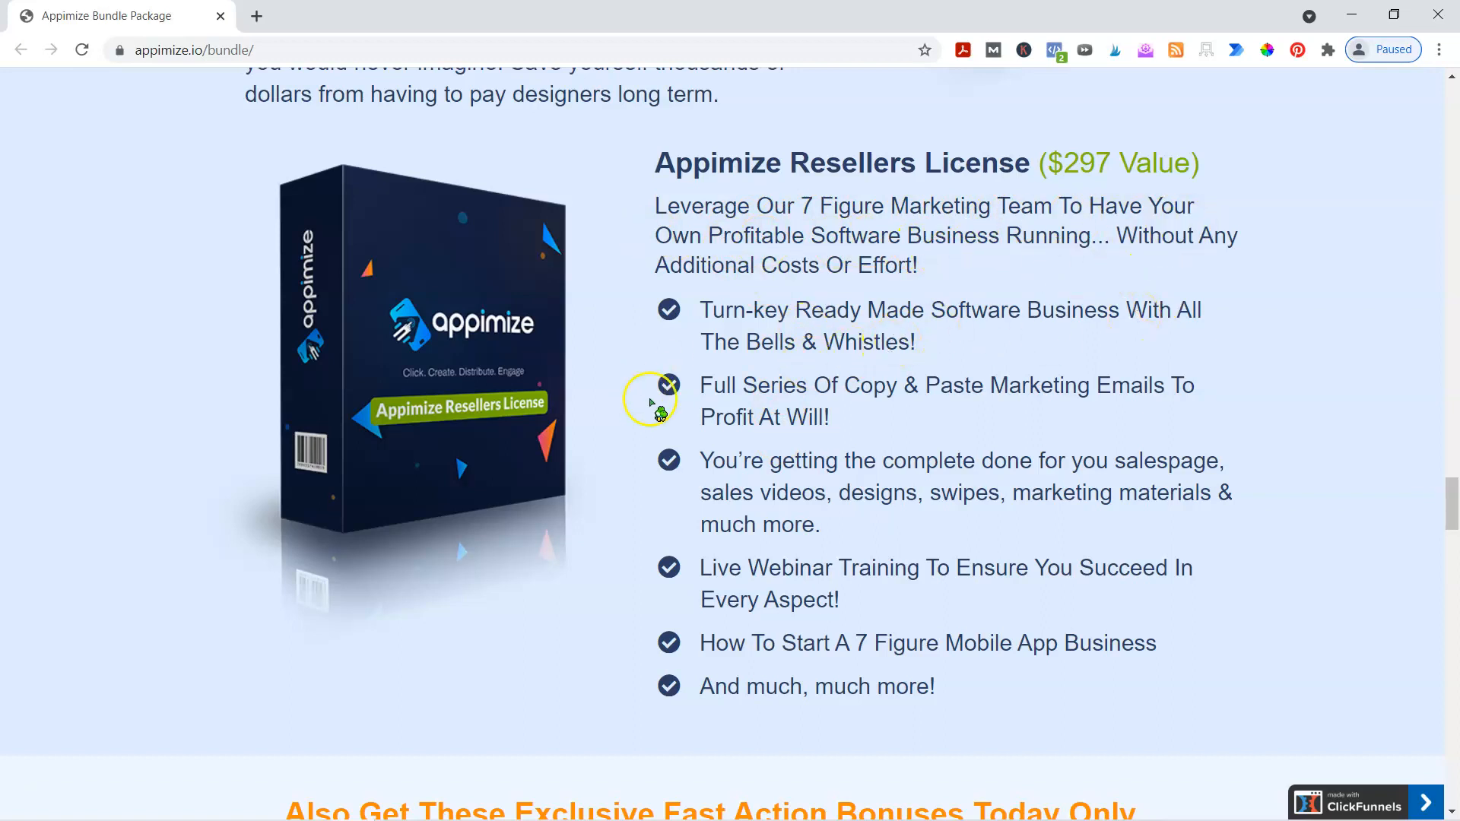
click(830, 512)
click(825, 538)
scroll(826, 539, down, 1)
scroll(834, 539, up, 1)
scroll(894, 602, down, 2)
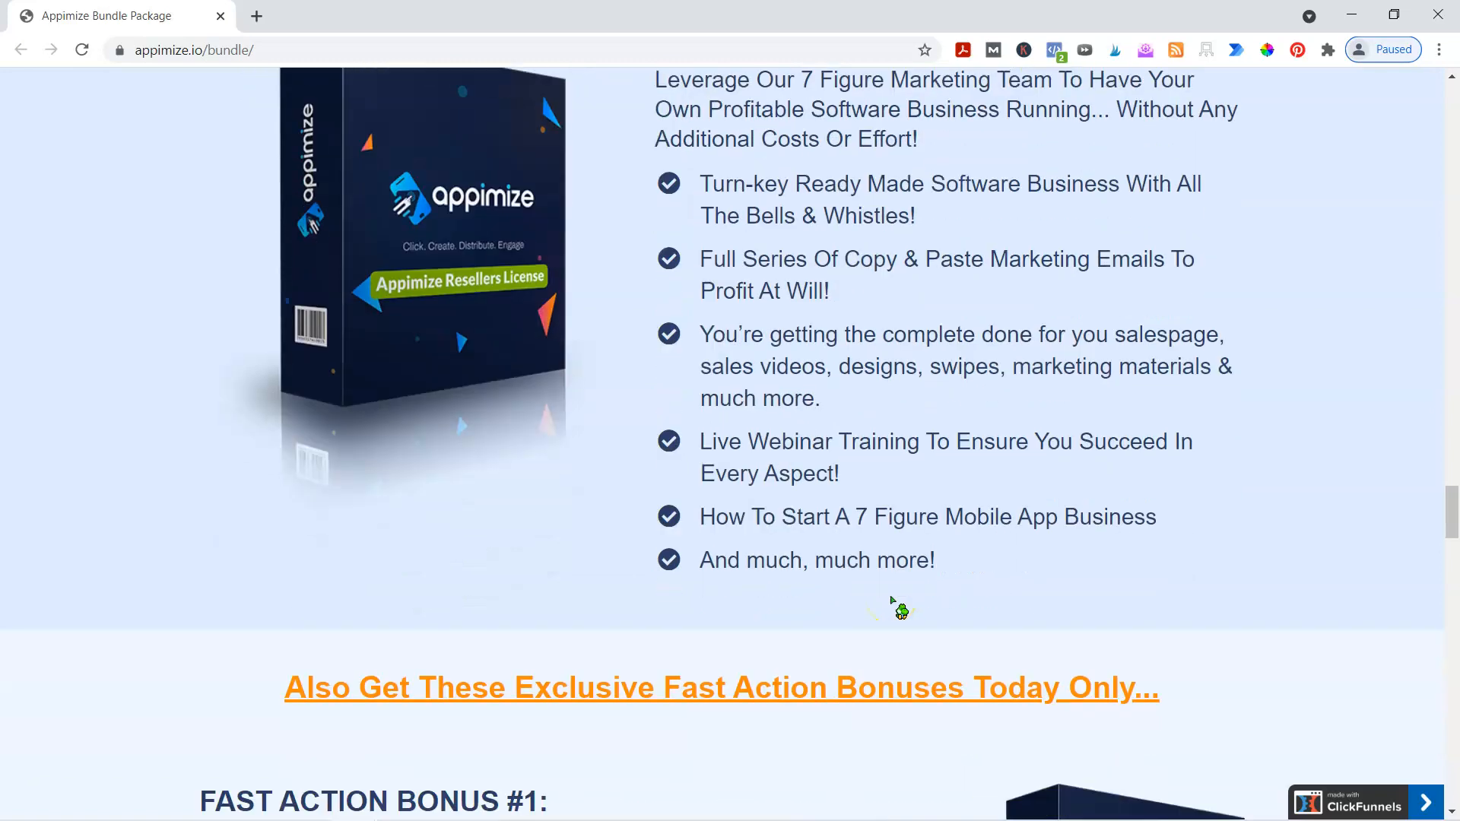
scroll(893, 603, up, 8)
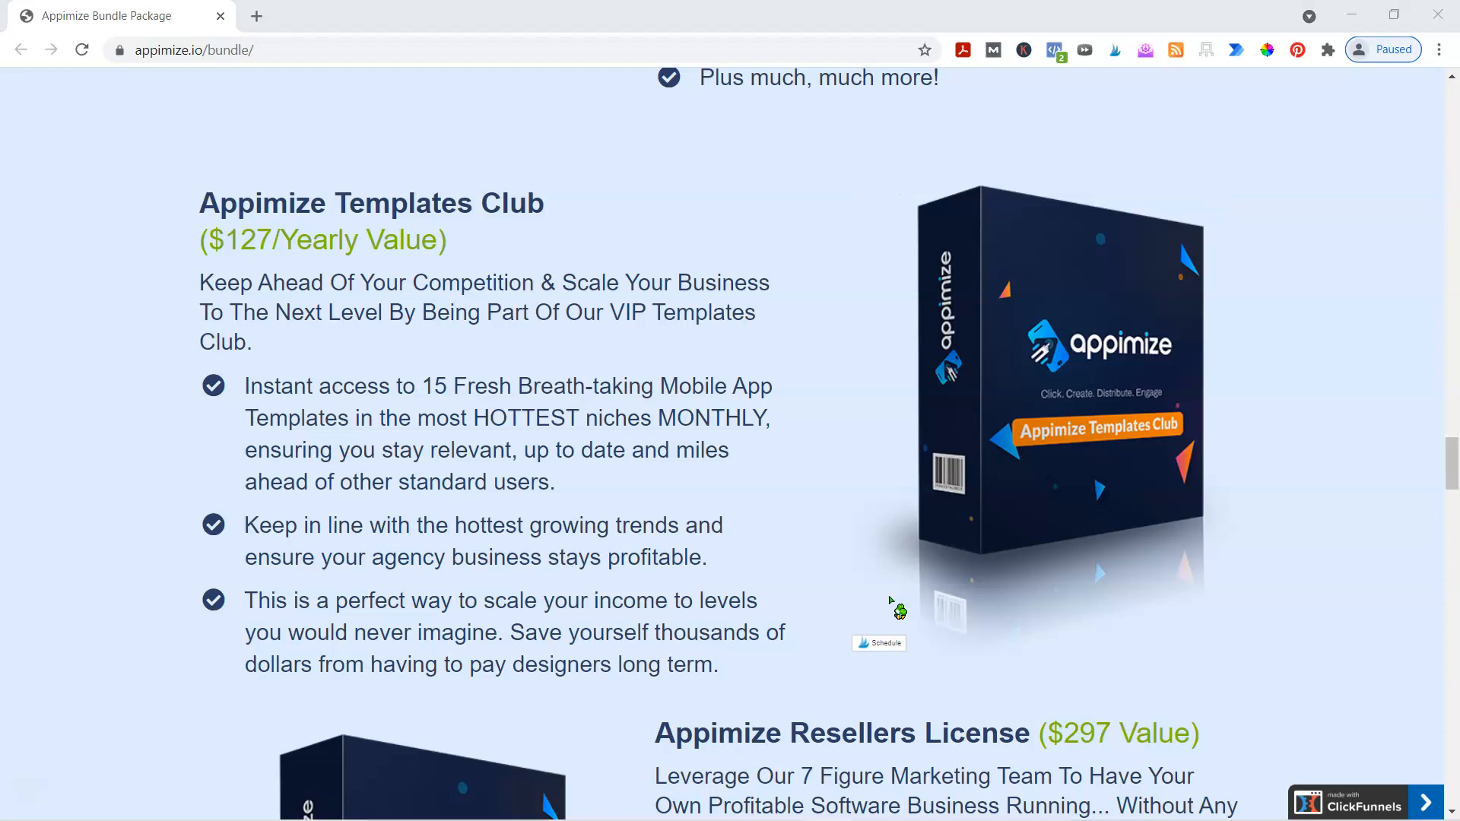
Step: In Calculator, add the Templates Club price of 127 and the Agency Kit price of 67
drag(247, 241, 1072, 181)
text(127)
key(plus)
scroll(539, 479, up, 8)
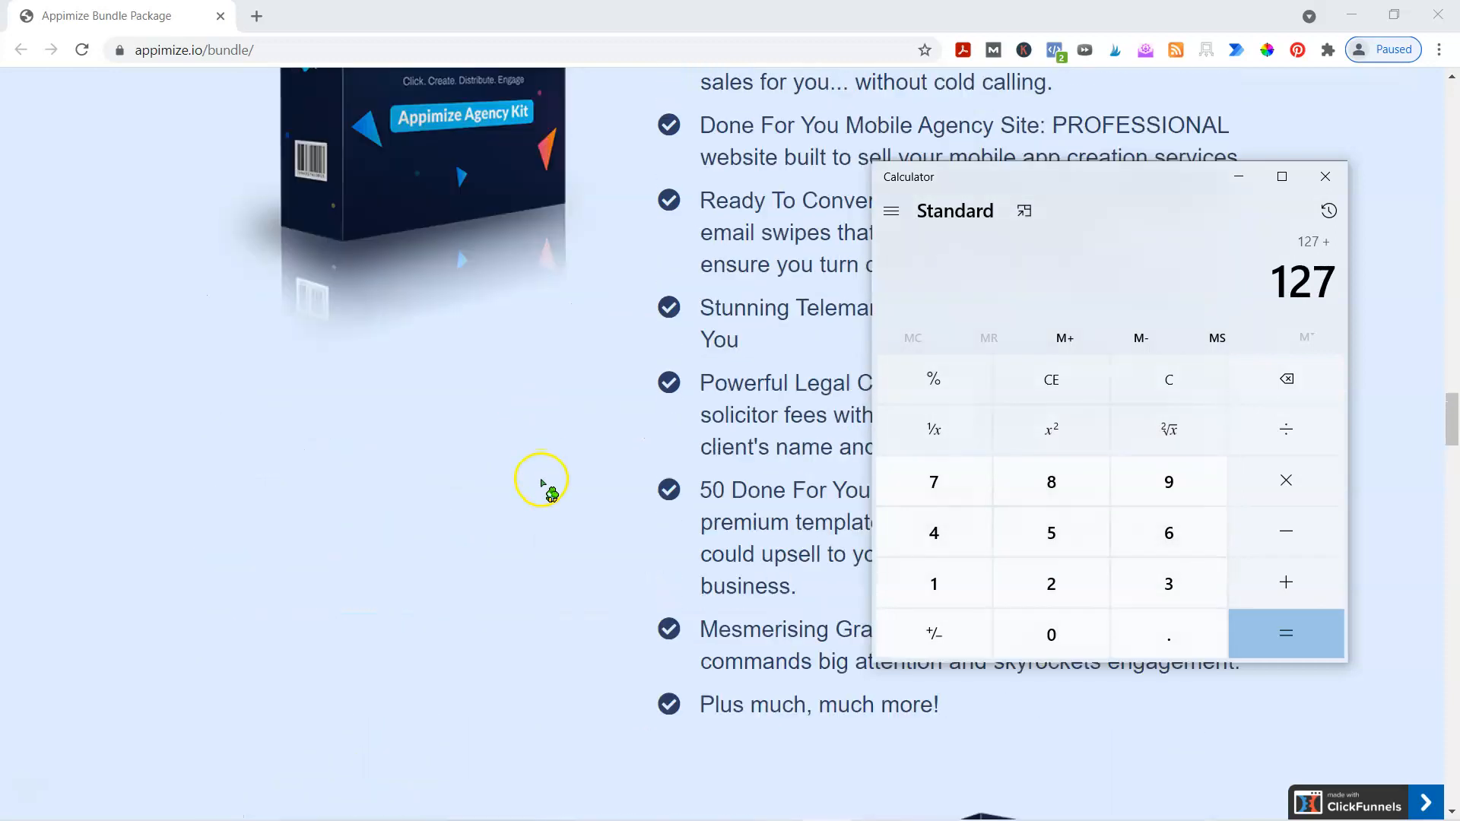
scroll(542, 483, up, 4)
drag(1093, 176, 1104, 263)
text(67)
key(plus)
Step: Add the Deluxe price of 67 and the Commercial price of 67 to the running sum, get the total and close Calculator
scroll(737, 396, up, 4)
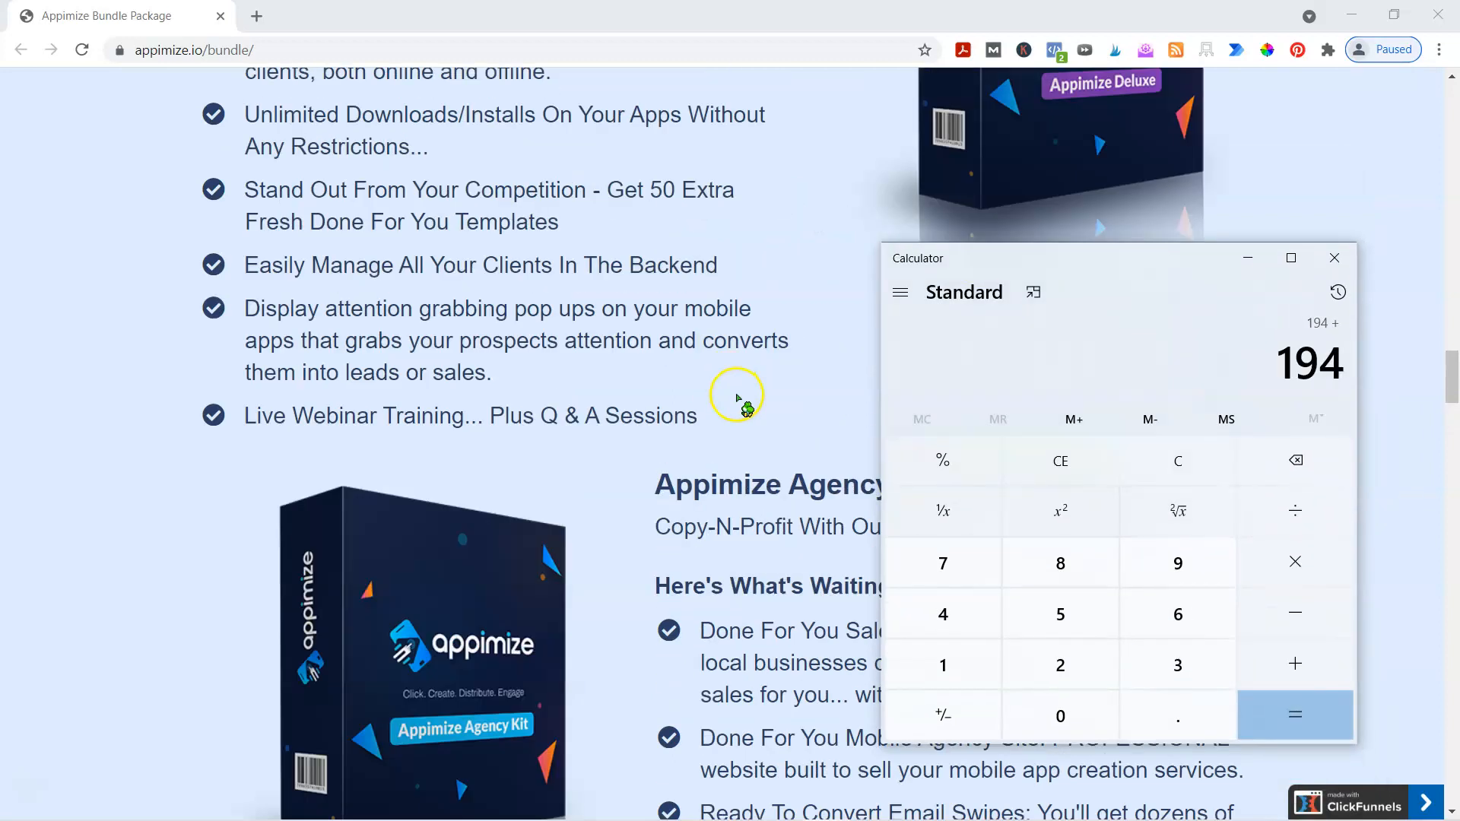
scroll(736, 396, up, 4)
text(67)
key(plus)
text(67)
key(Return)
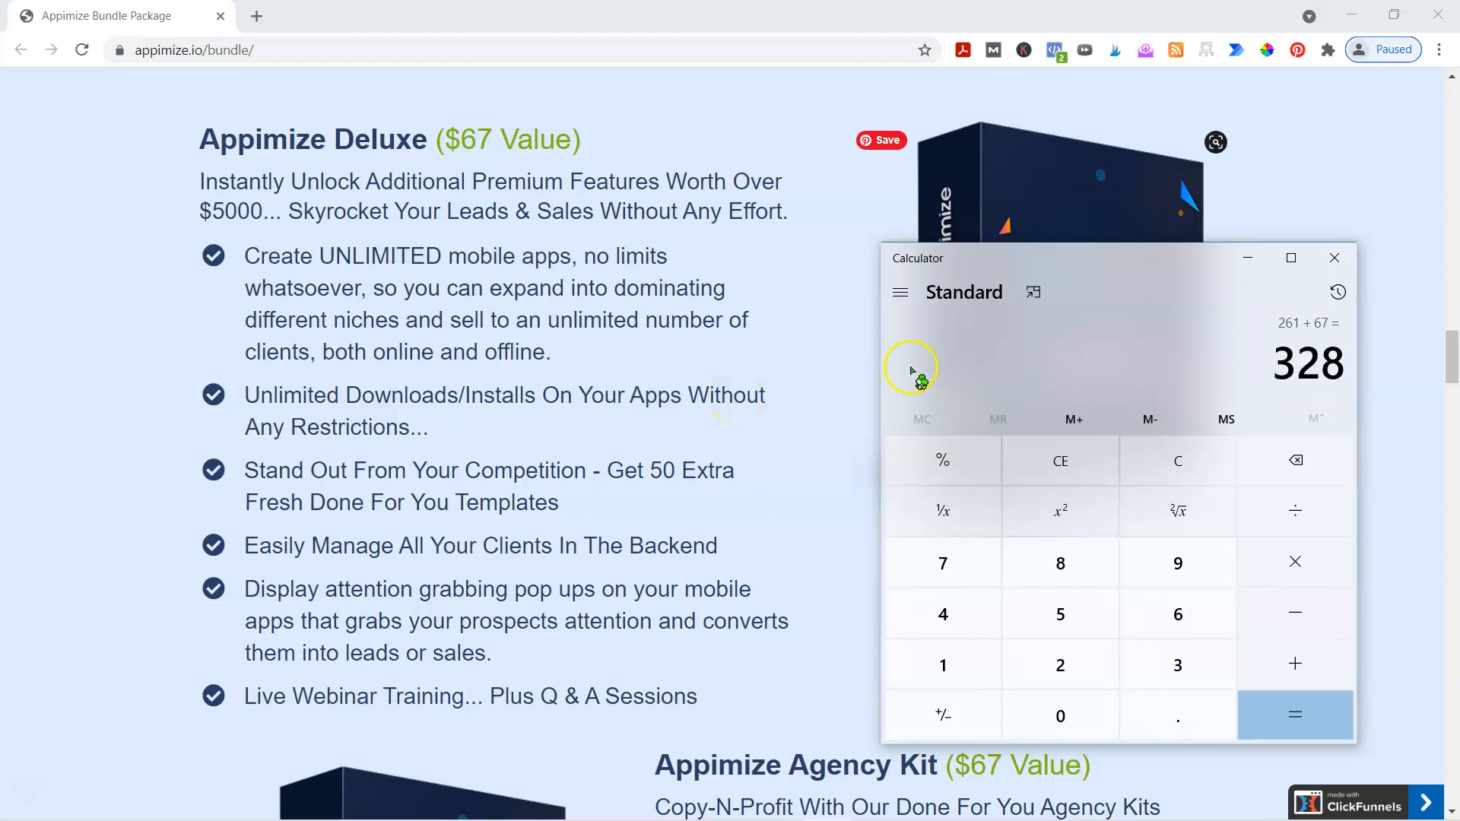
click(1335, 262)
Step: Review the three Fast Action Bonuses on the bundle page, including the Commercial License, Live Webinar Training and Agency Site
scroll(618, 475, down, 1)
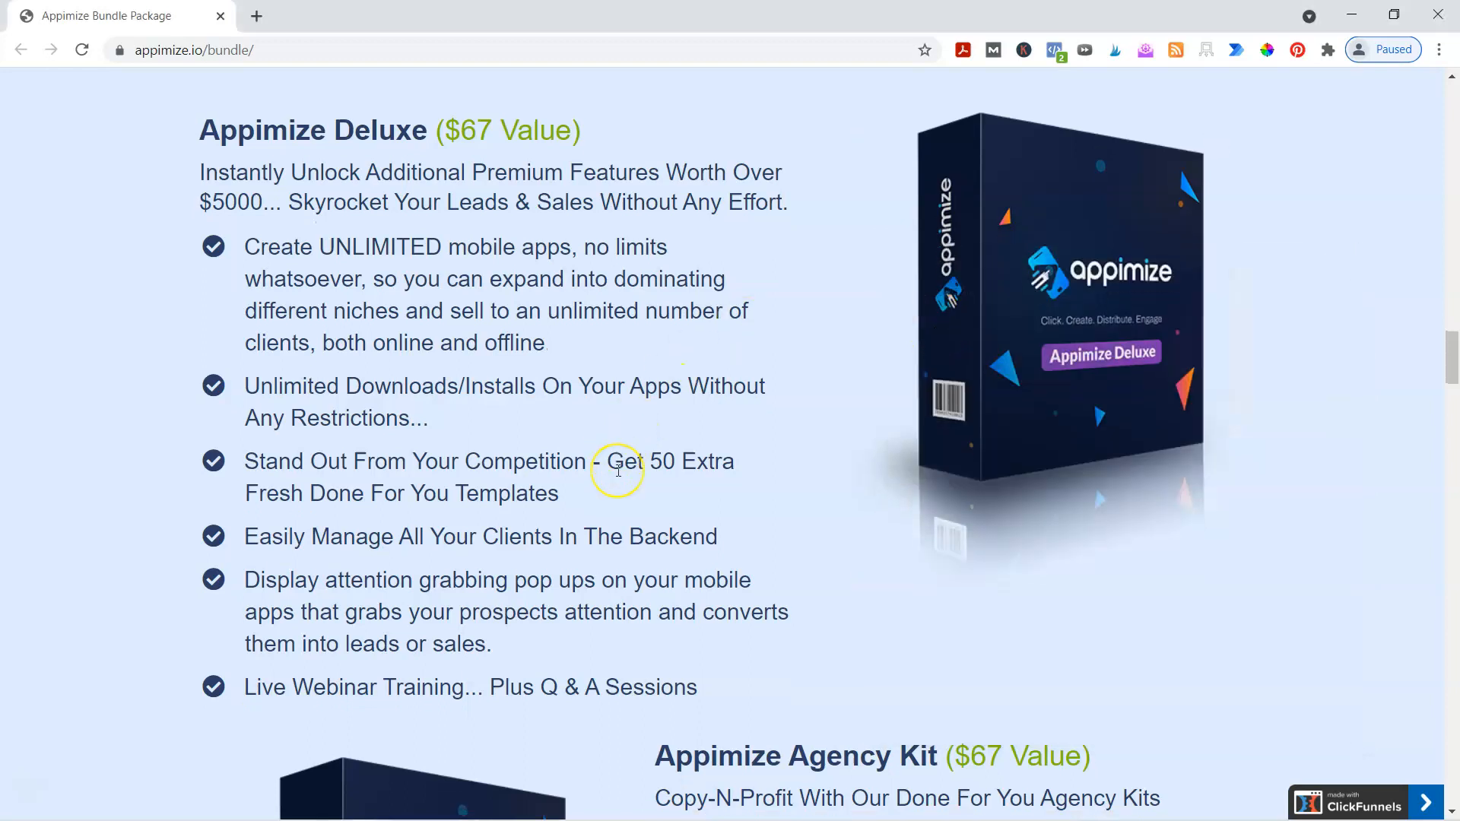
scroll(618, 471, down, 15)
scroll(618, 475, down, 12)
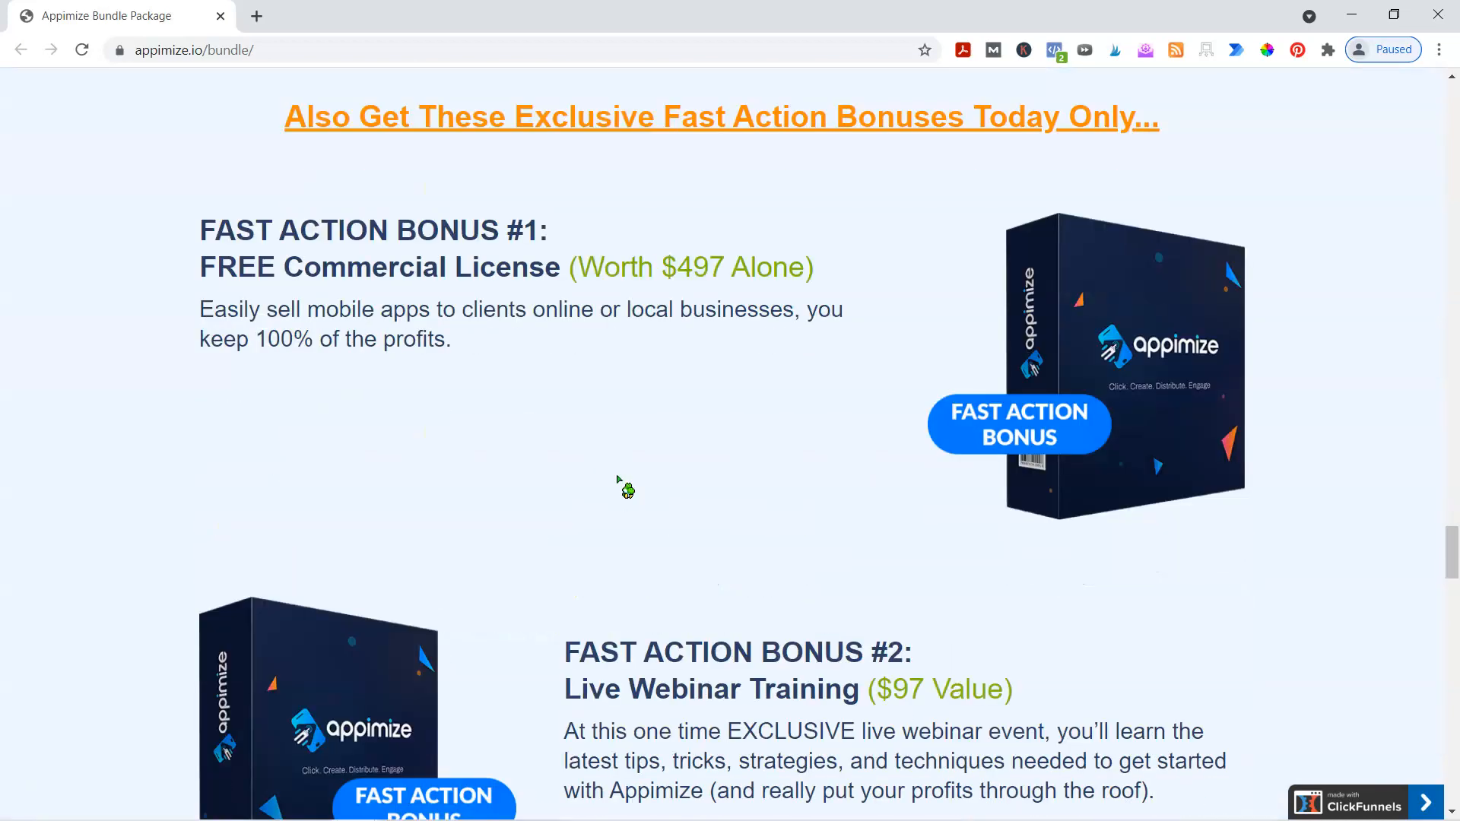
scroll(626, 488, down, 3)
scroll(700, 649, down, 5)
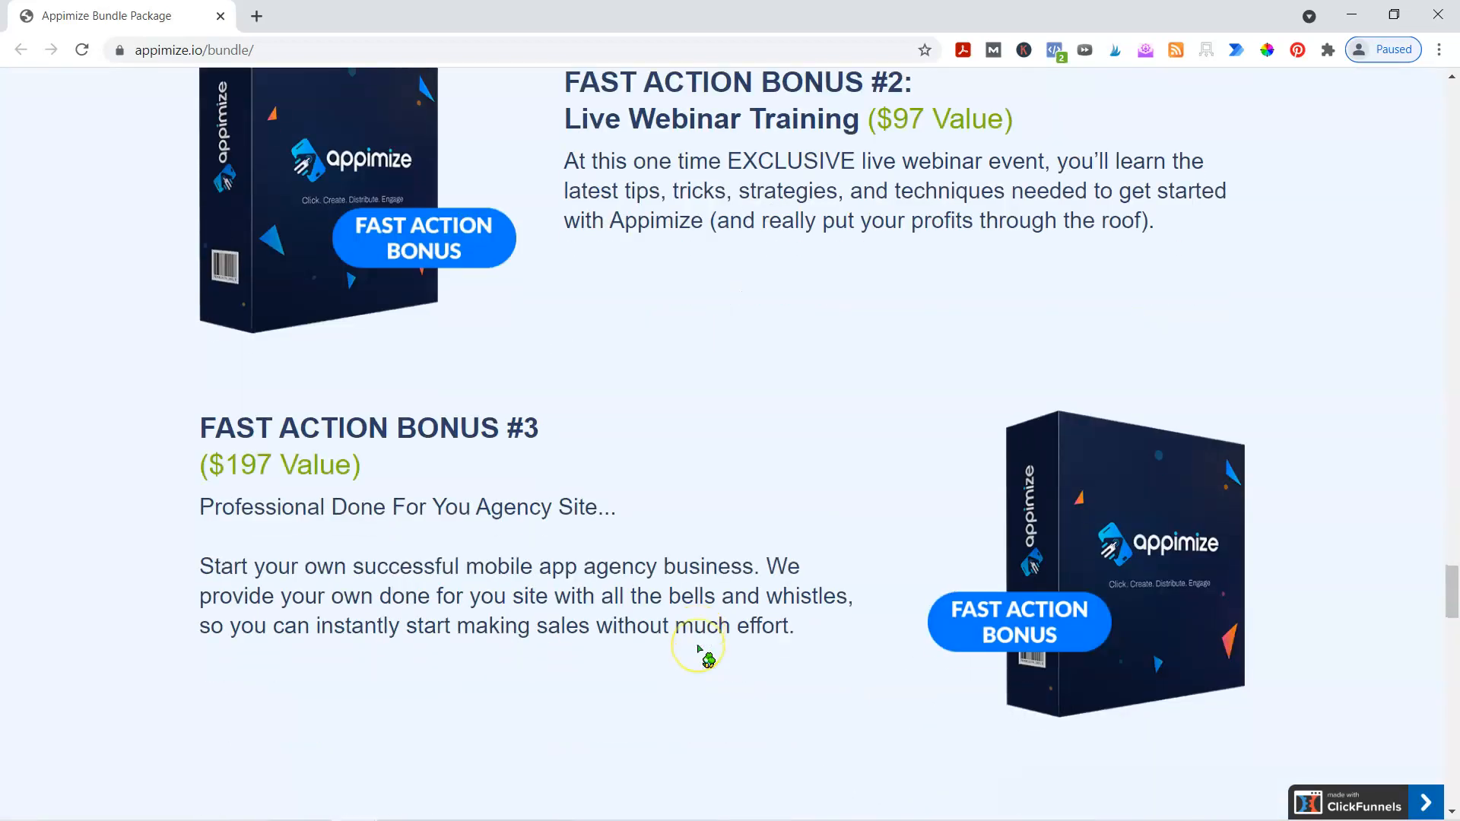
scroll(700, 648, down, 3)
Step: Examine the bundle offer's price summary and compare the Exclusive Bundle with the Commercial License alone
scroll(700, 648, down, 7)
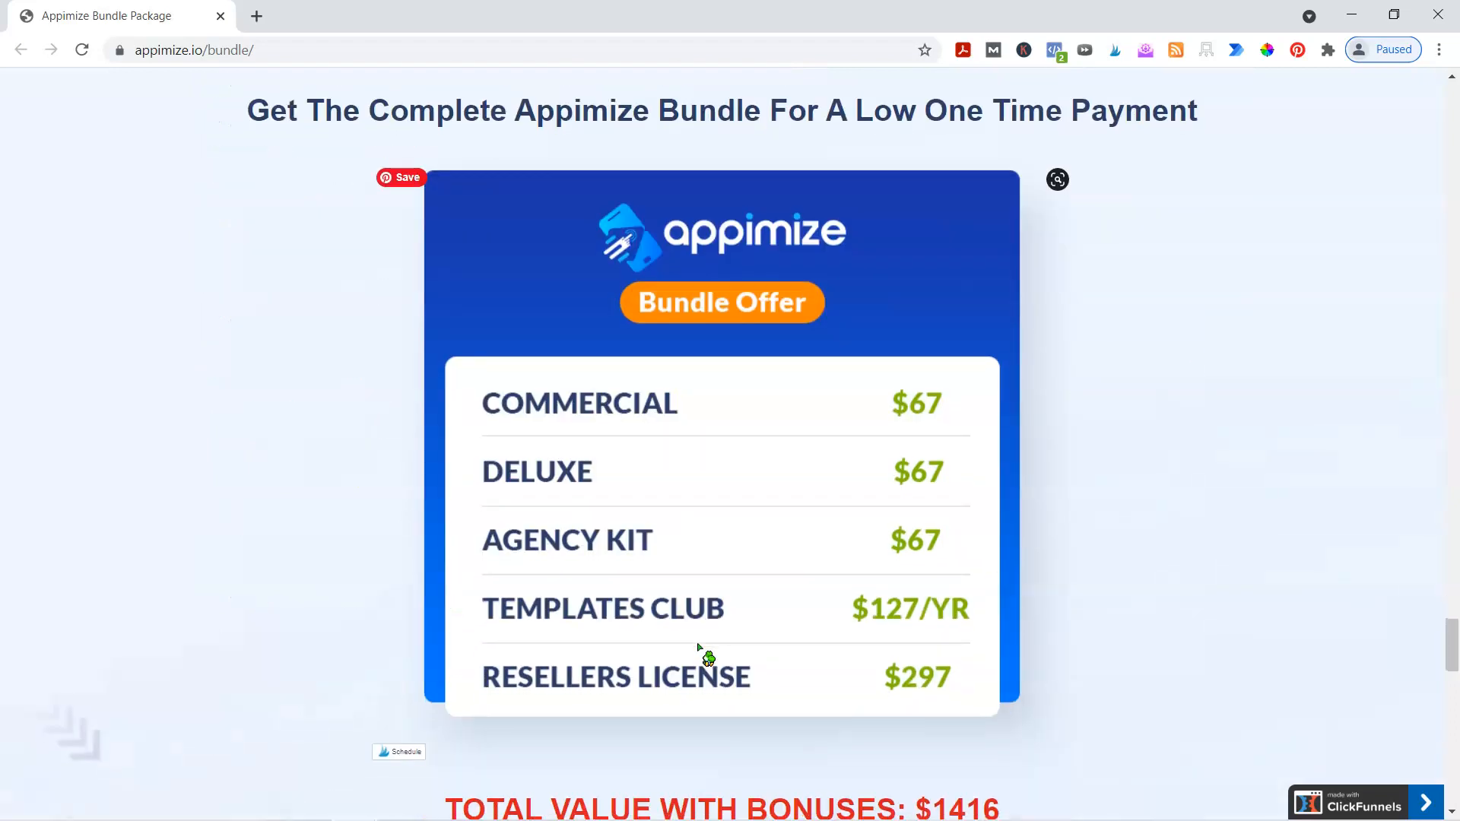
scroll(700, 649, down, 3)
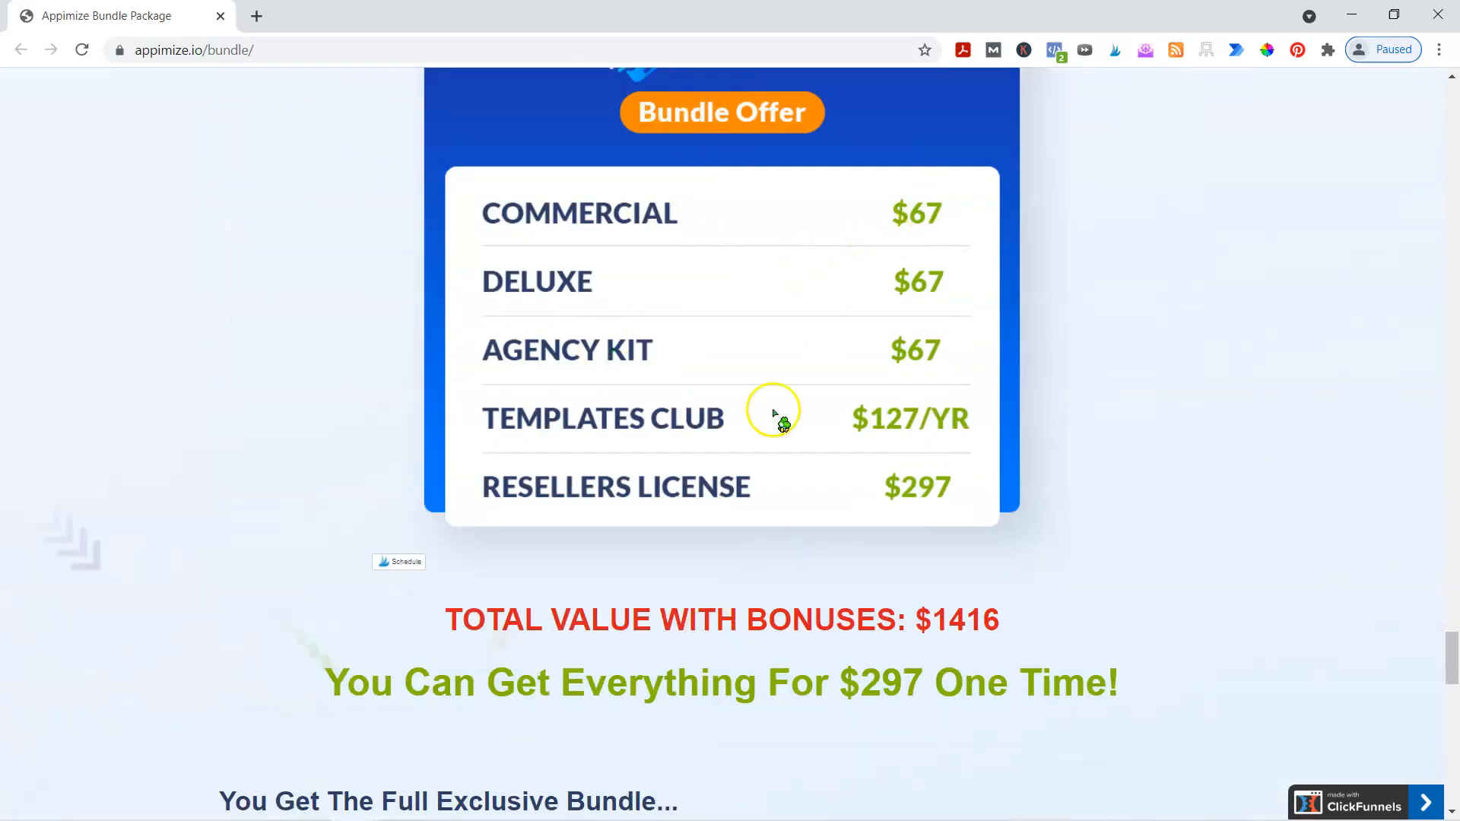
scroll(1106, 593, down, 4)
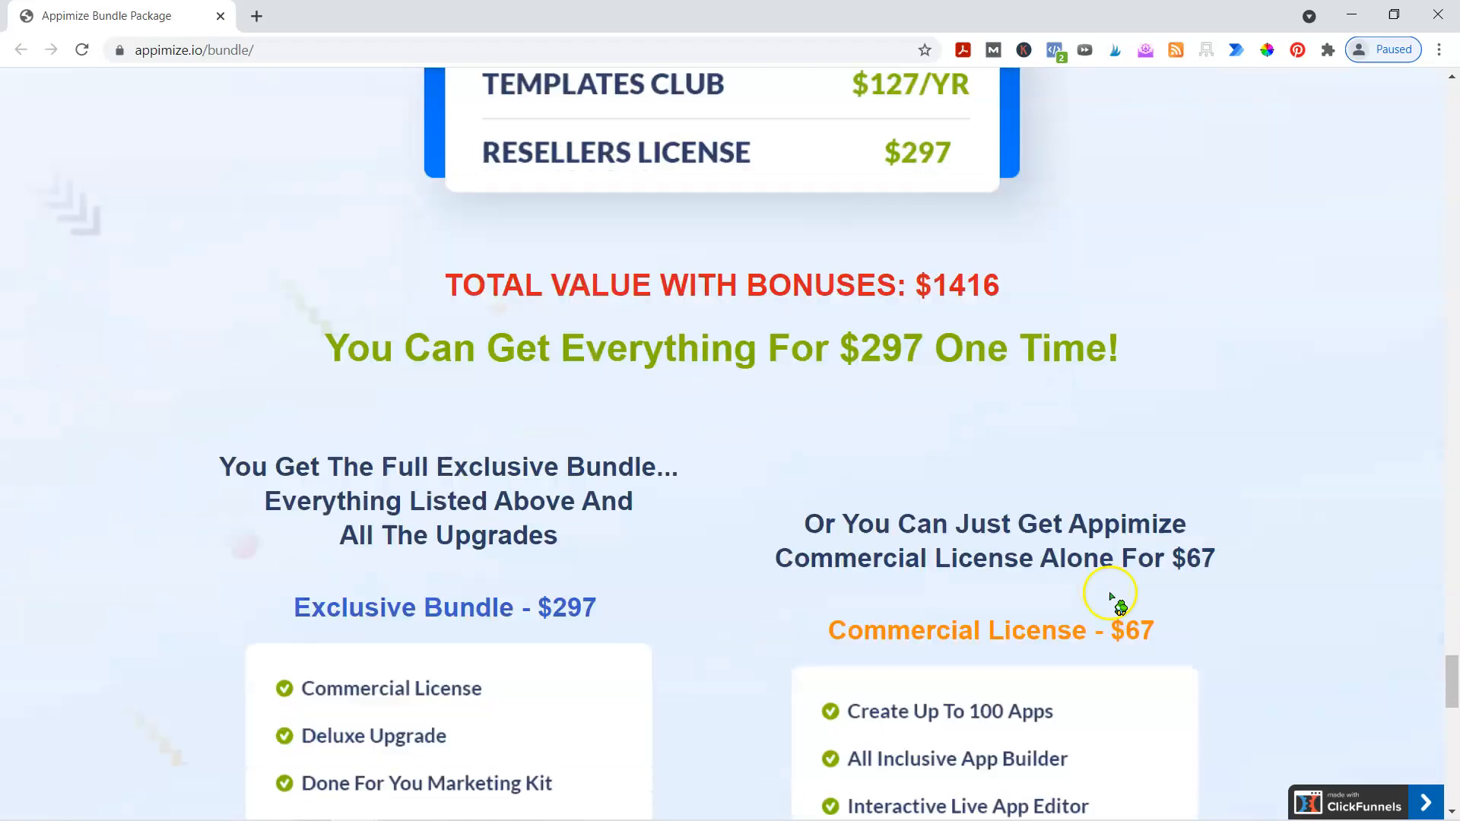
scroll(1111, 597, down, 5)
scroll(498, 671, down, 2)
scroll(517, 648, down, 1)
scroll(343, 336, up, 3)
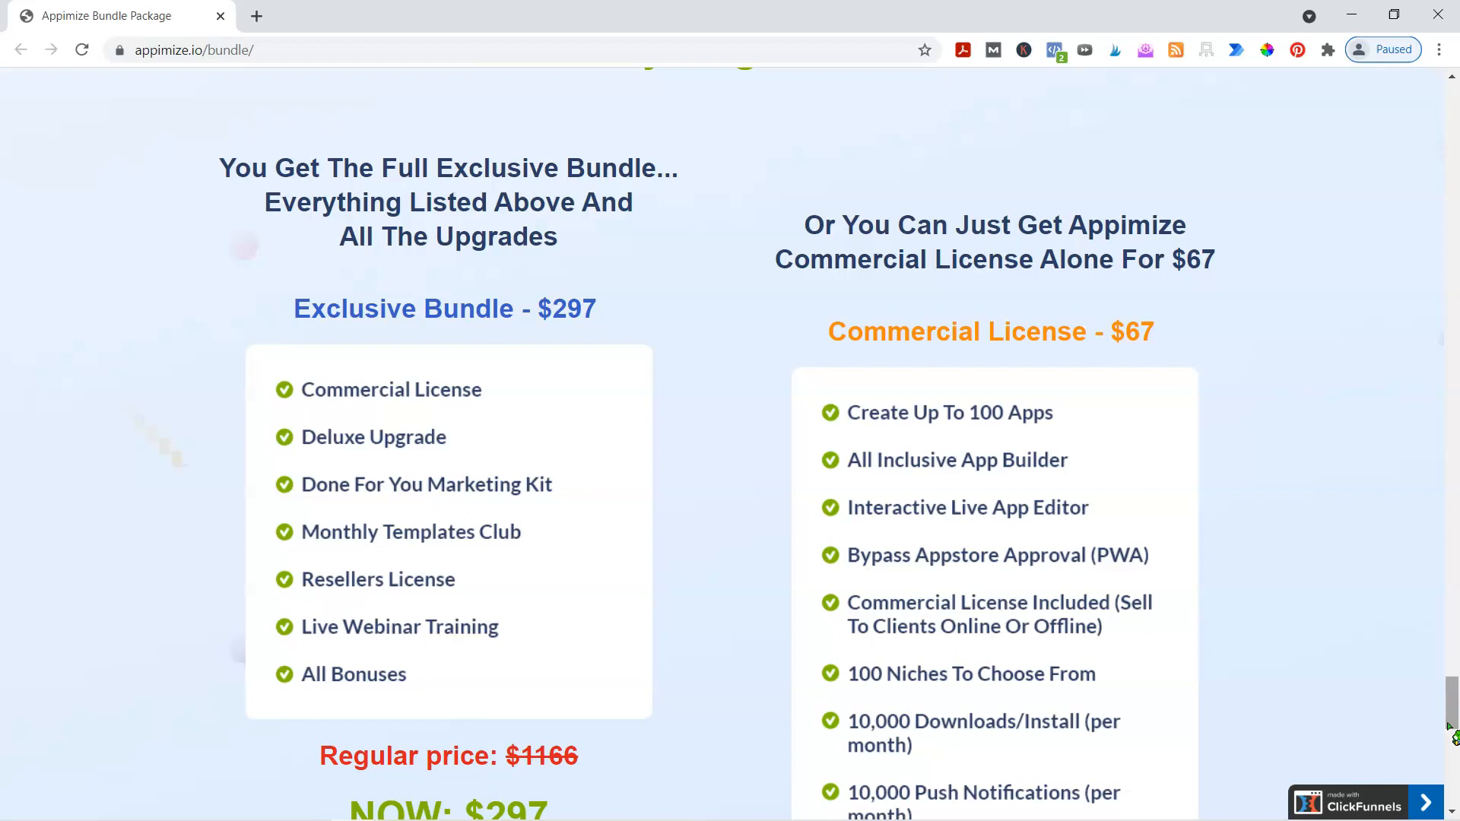
Step: Minimize the bundle page to return to the Appimize account settings and collapse the Payment Details section
click(1351, 14)
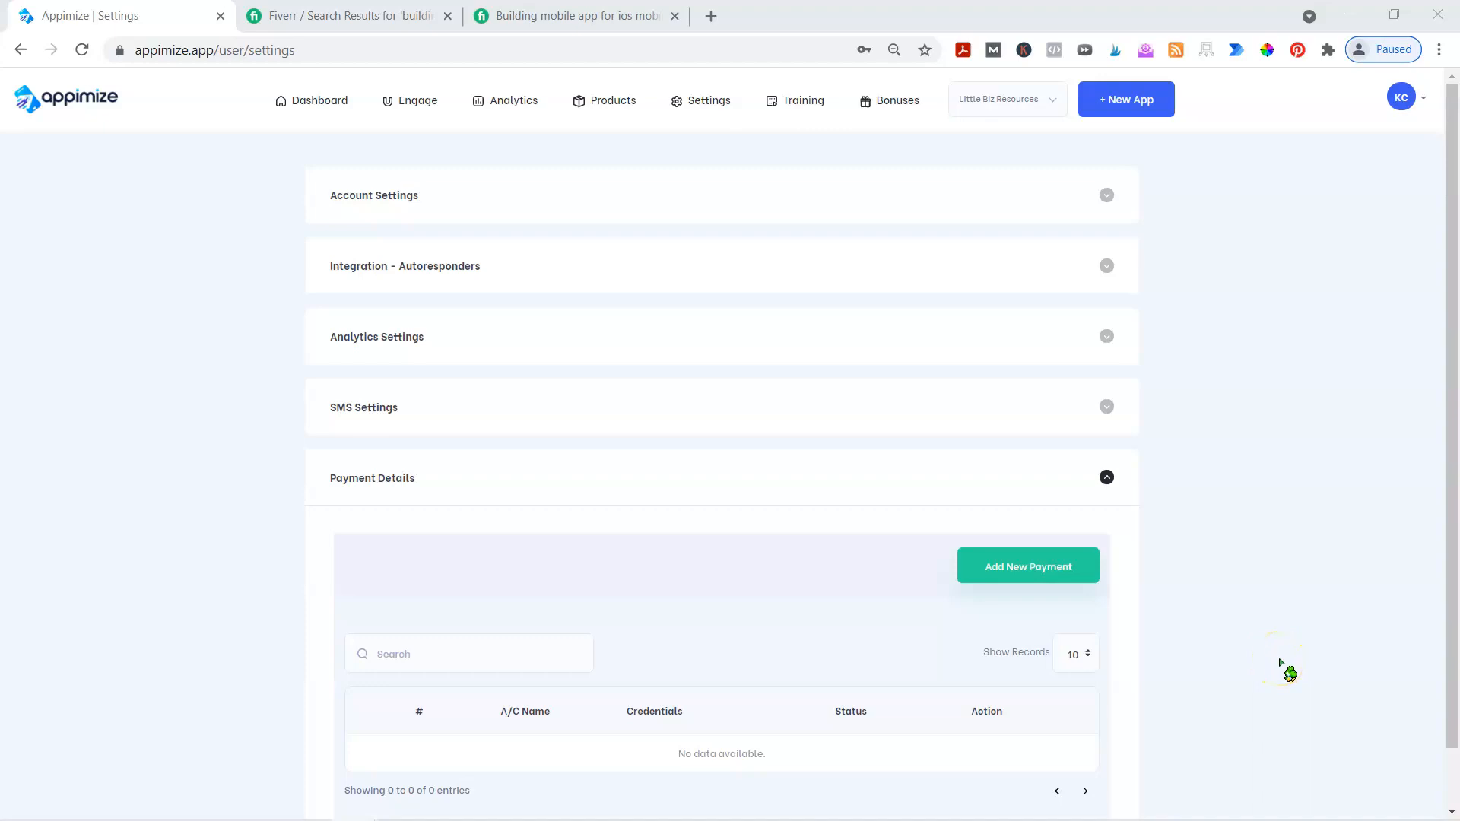
scroll(1281, 665, down, 1)
scroll(1280, 666, up, 1)
click(1110, 479)
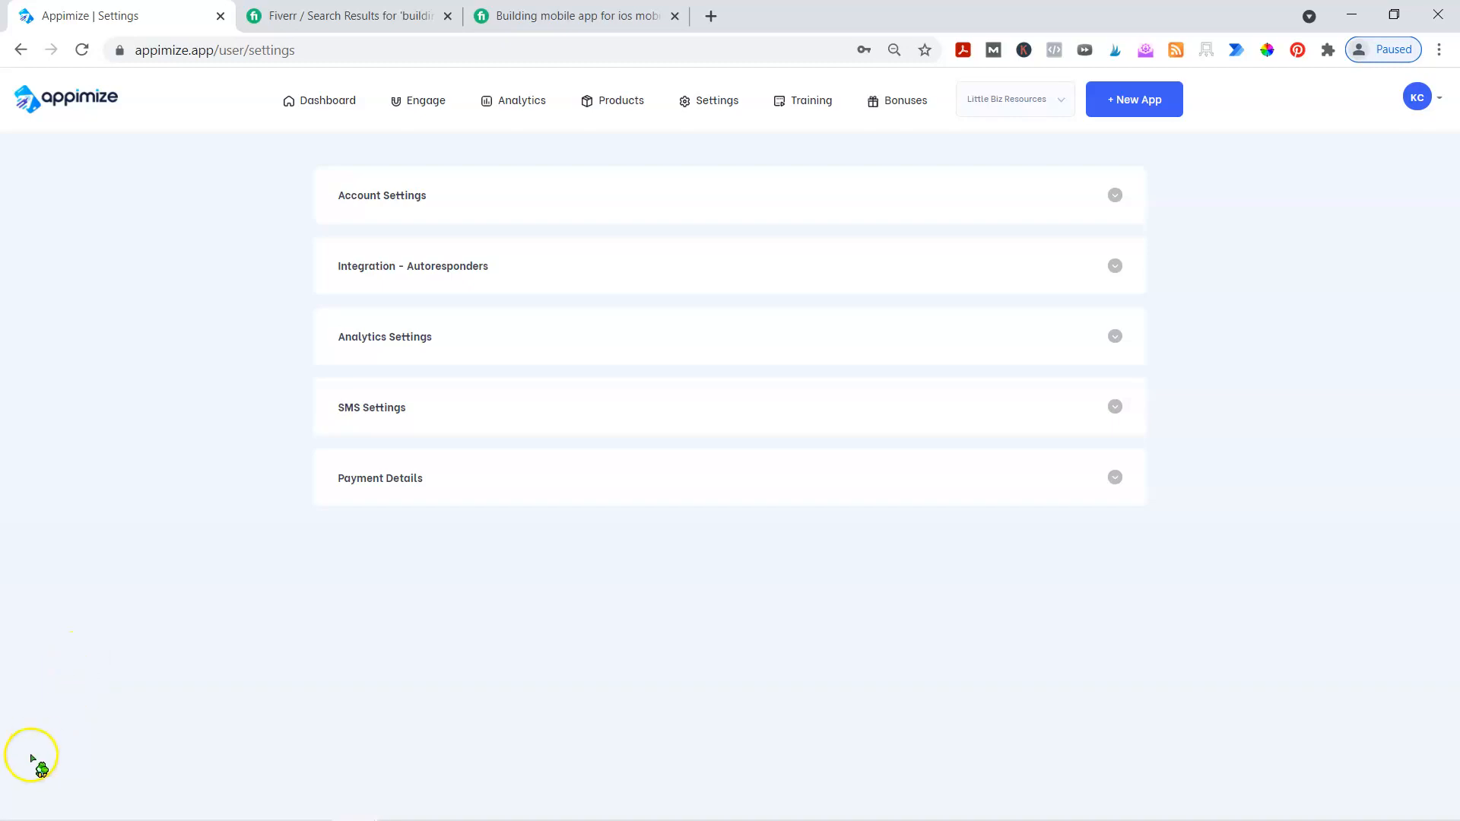
click(31, 783)
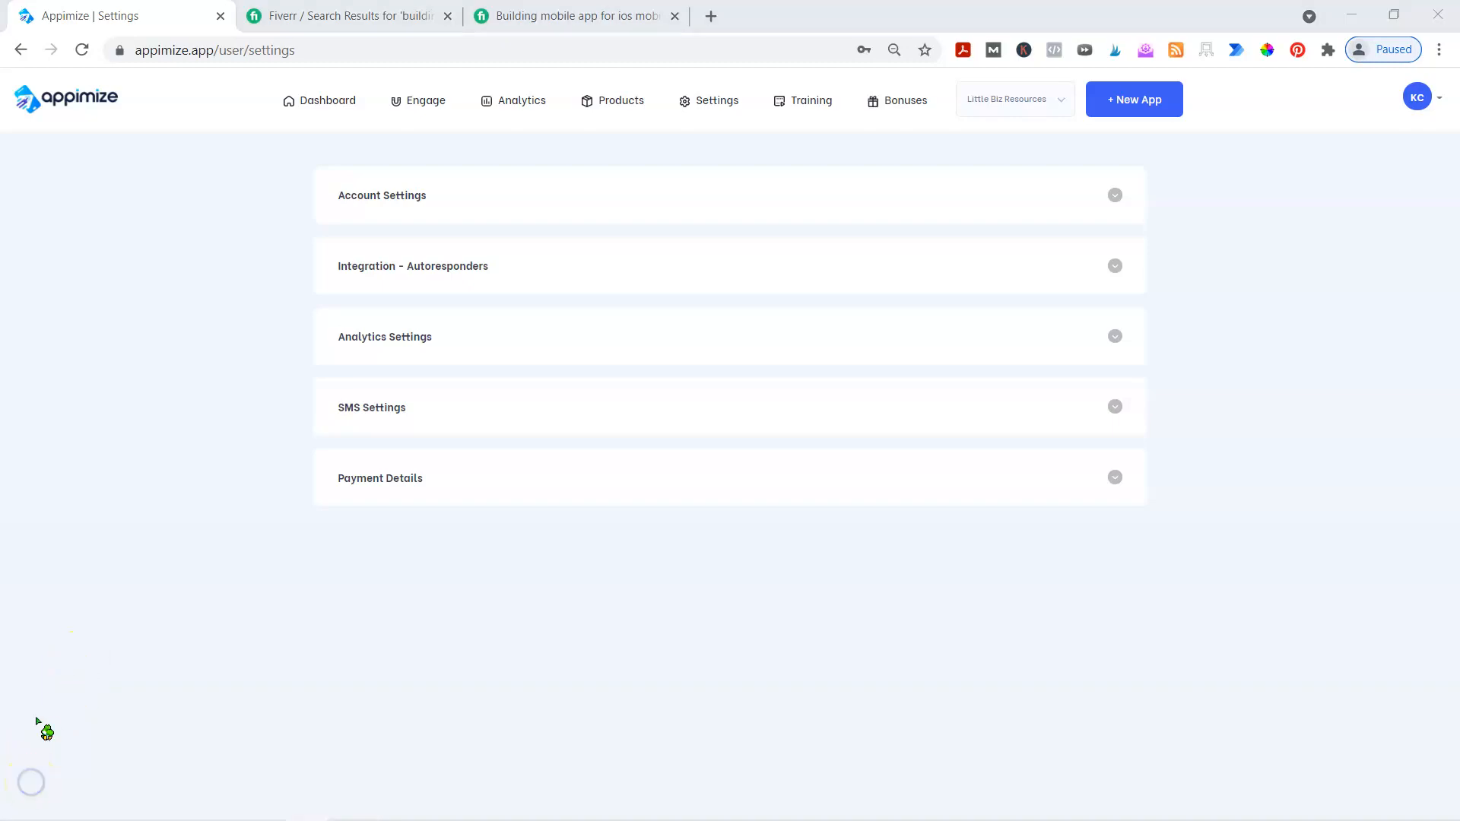